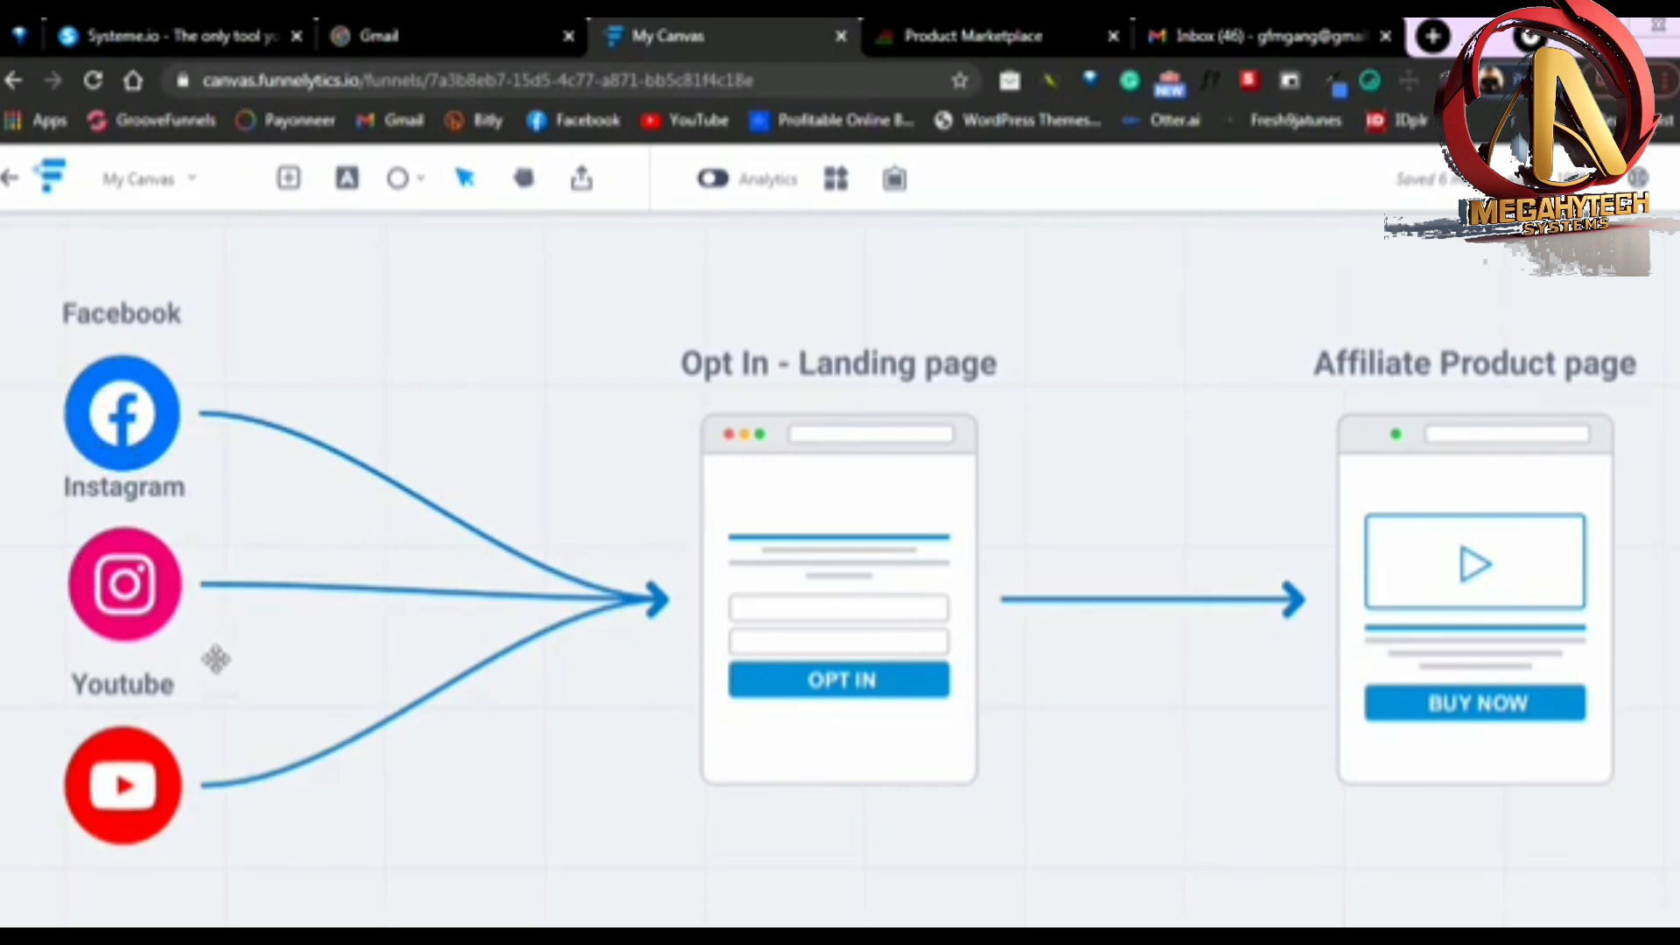
Switch to the Systeme.io home page and request a free account using the account e-mail address
{"action": "left_click", "coordinate": [175, 37]}
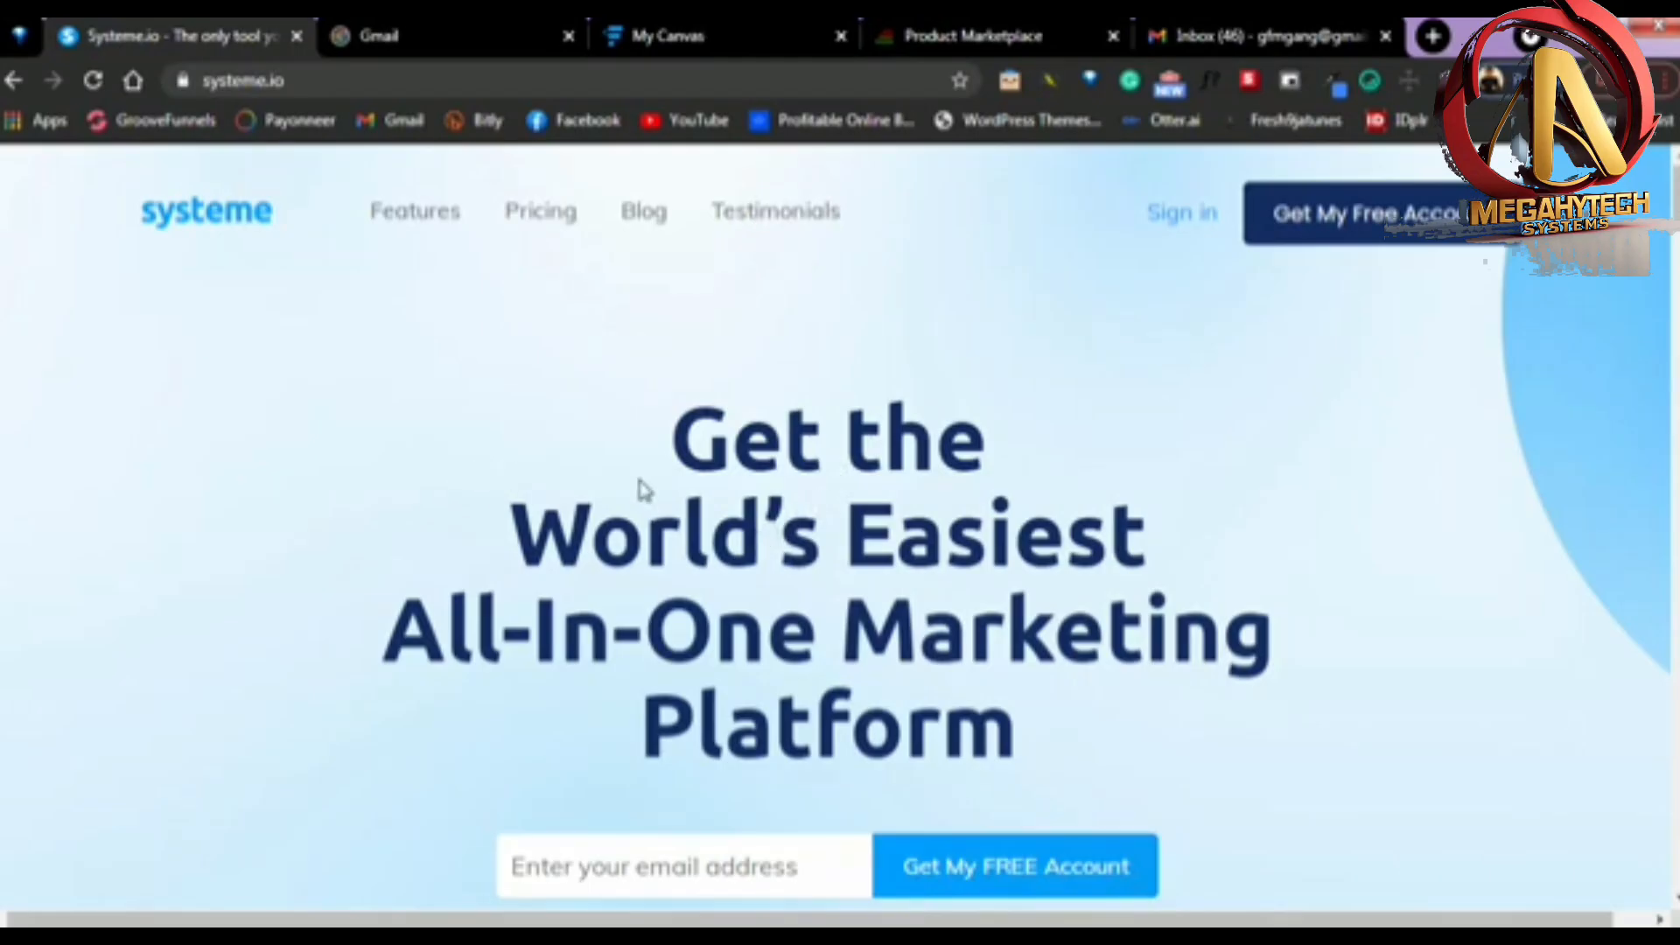
{"action": "scroll", "coordinate": [639, 488], "scroll_direction": "down", "scroll_amount": 3}
{"action": "left_click", "coordinate": [677, 617]}
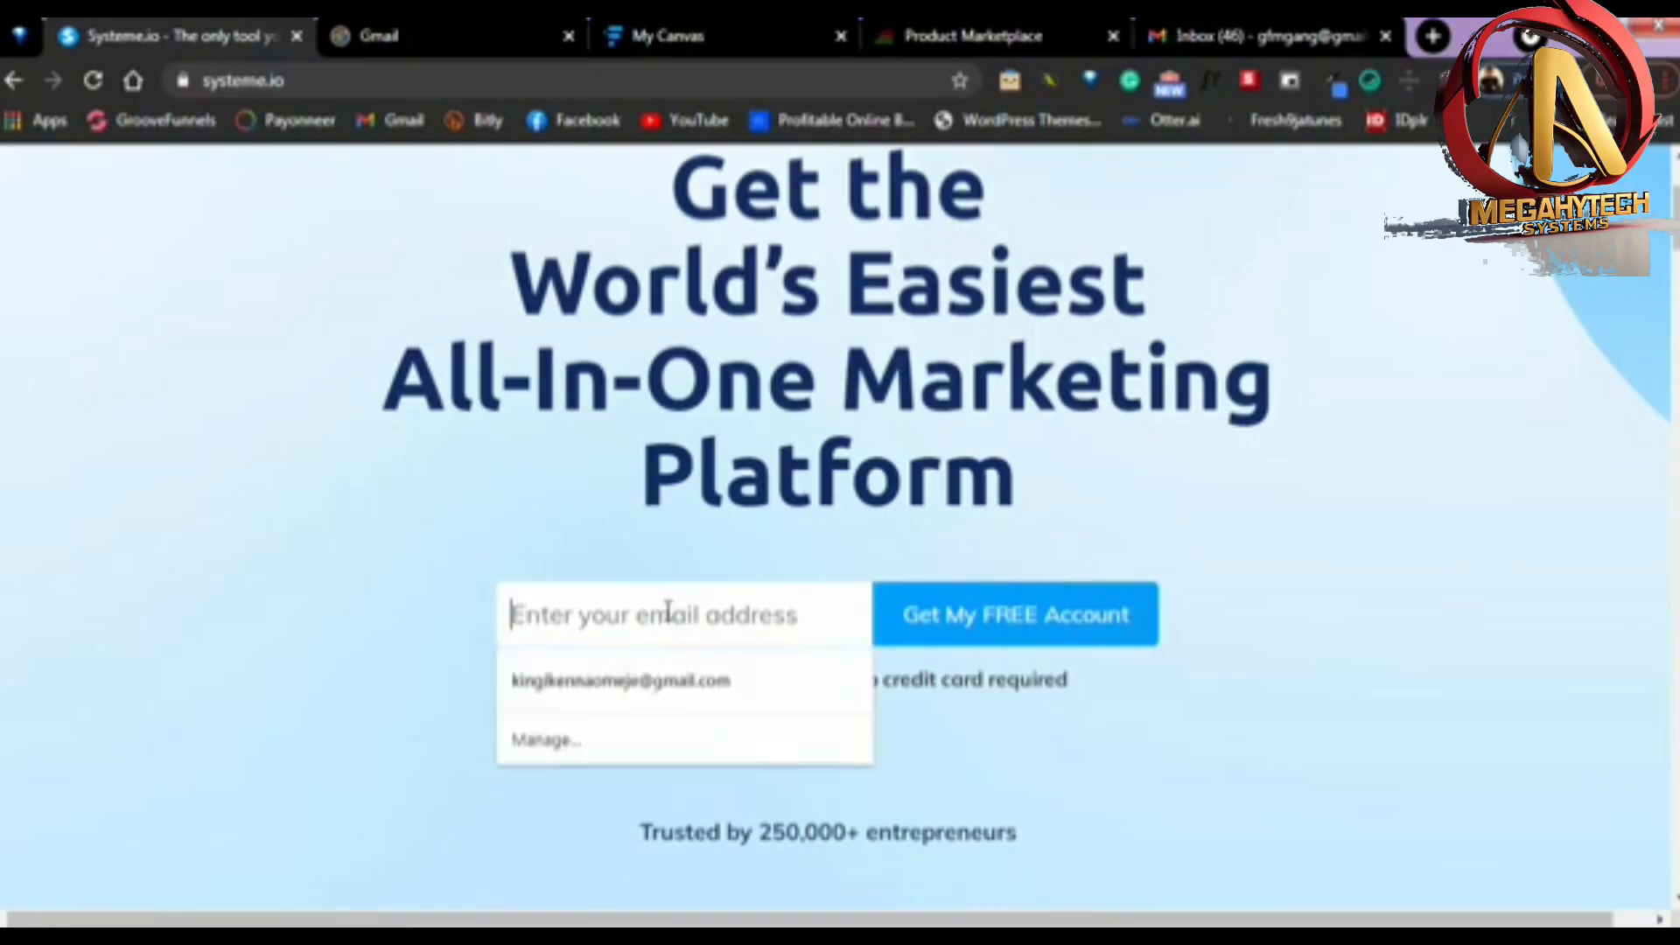
{"action": "key", "text": "ctrl+v"}
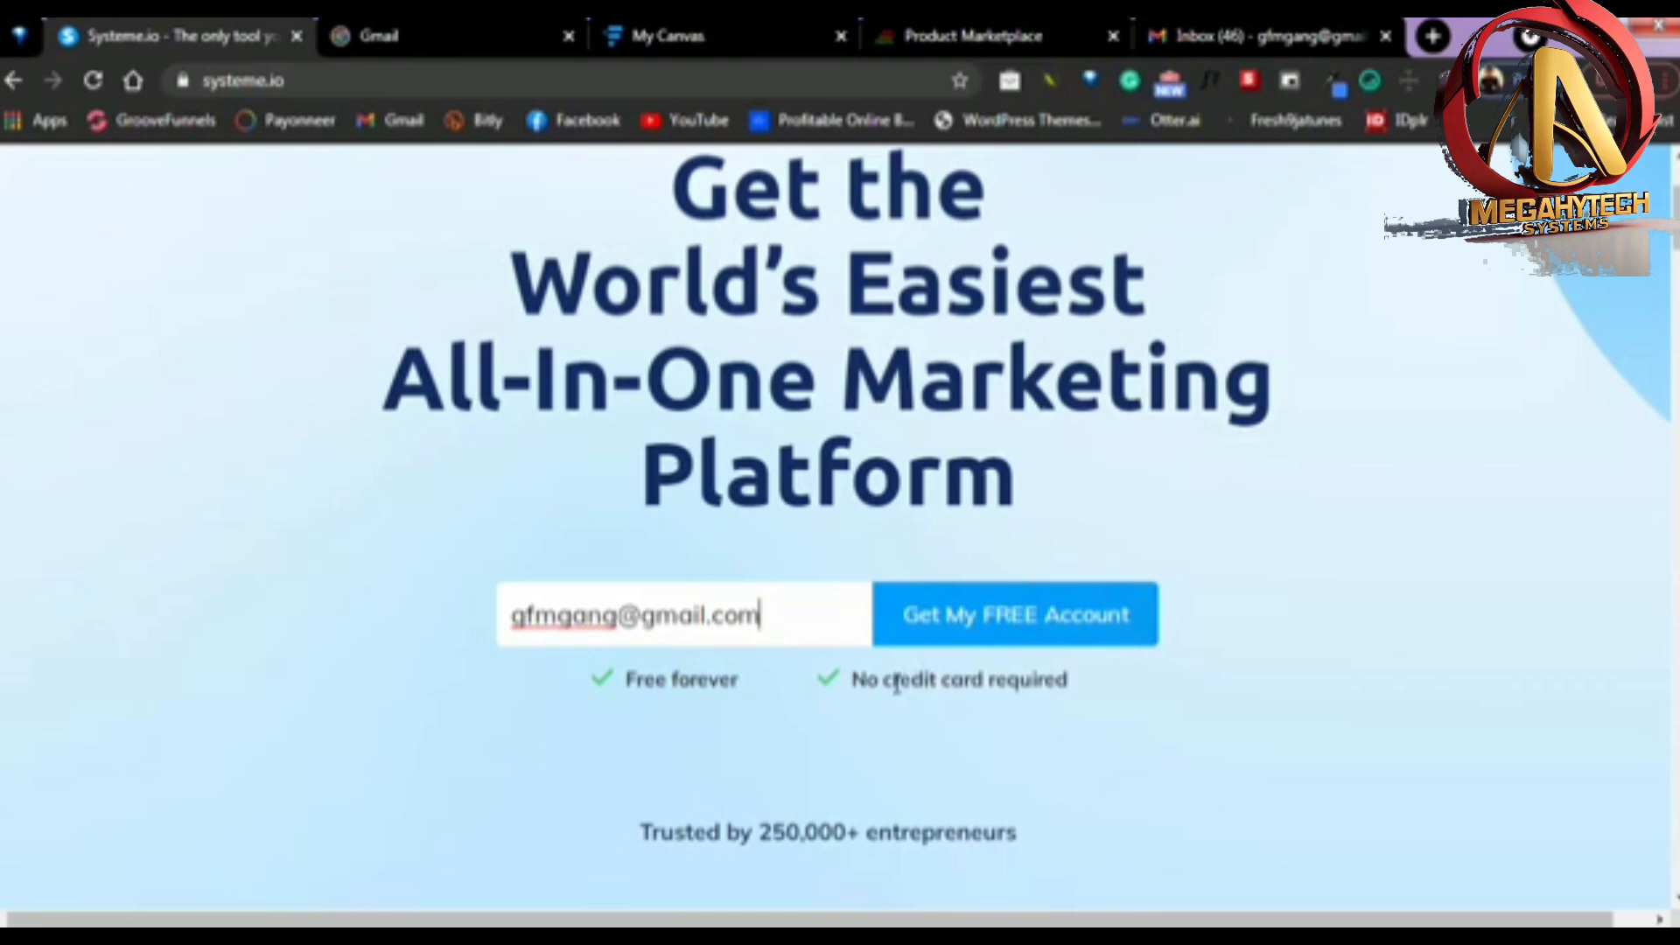
{"action": "left_click", "coordinate": [977, 621]}
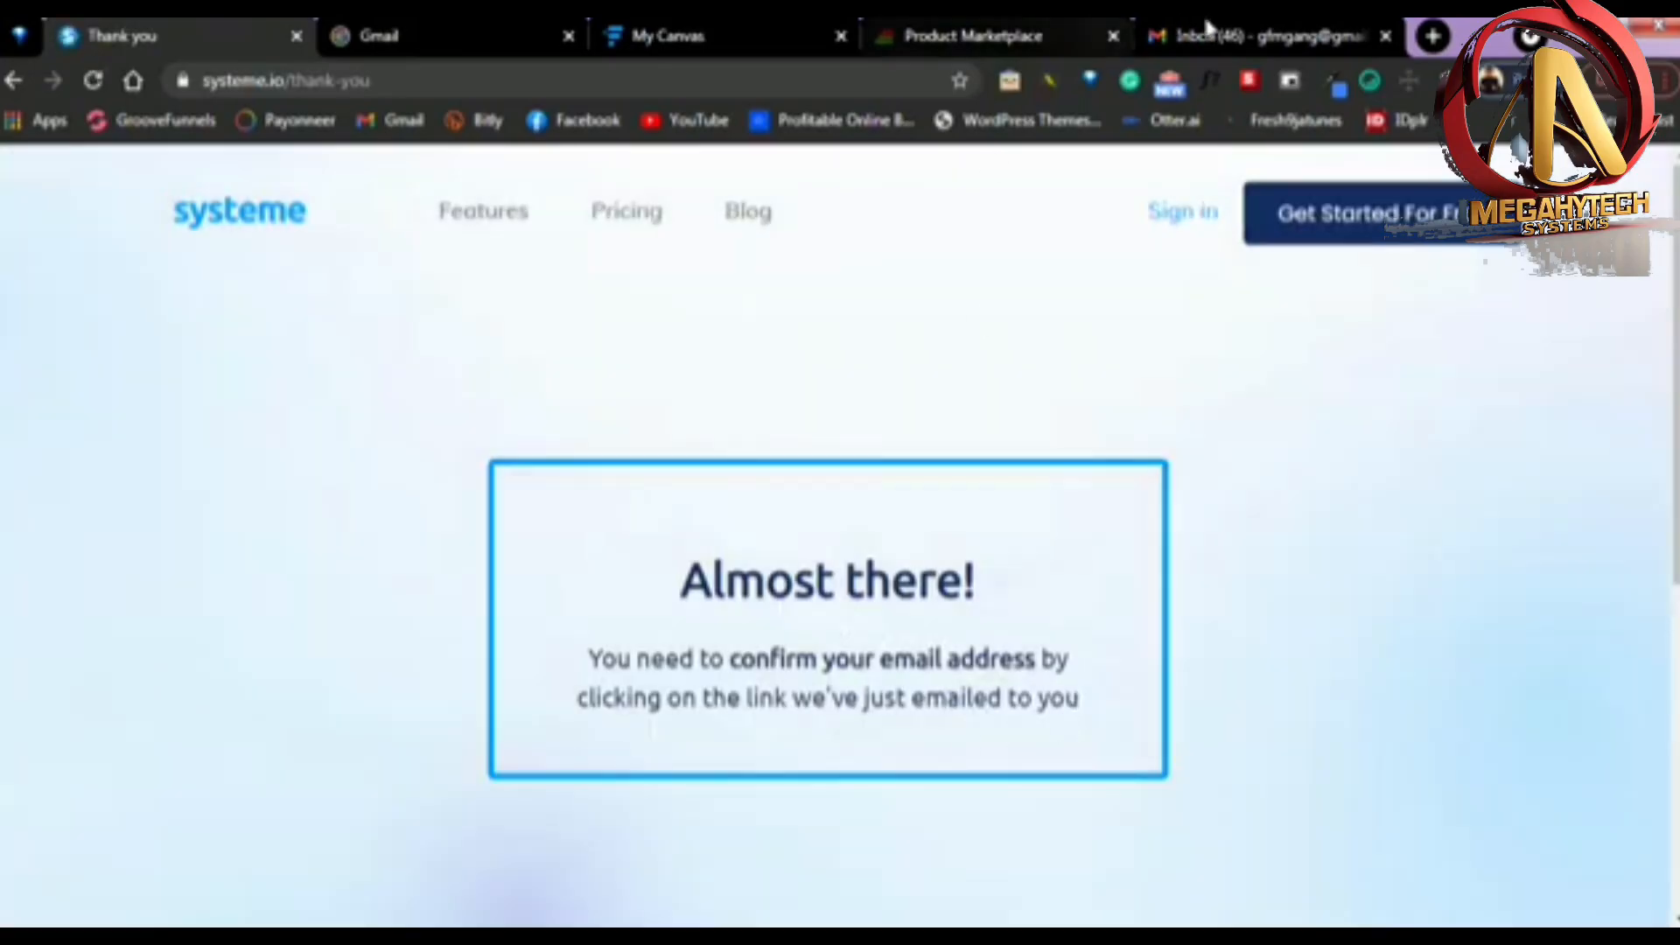
Refresh the Gmail inbox, open the Systeme.io "Confirm your email address" message and follow its confirmation link
{"action": "left_click", "coordinate": [1218, 33]}
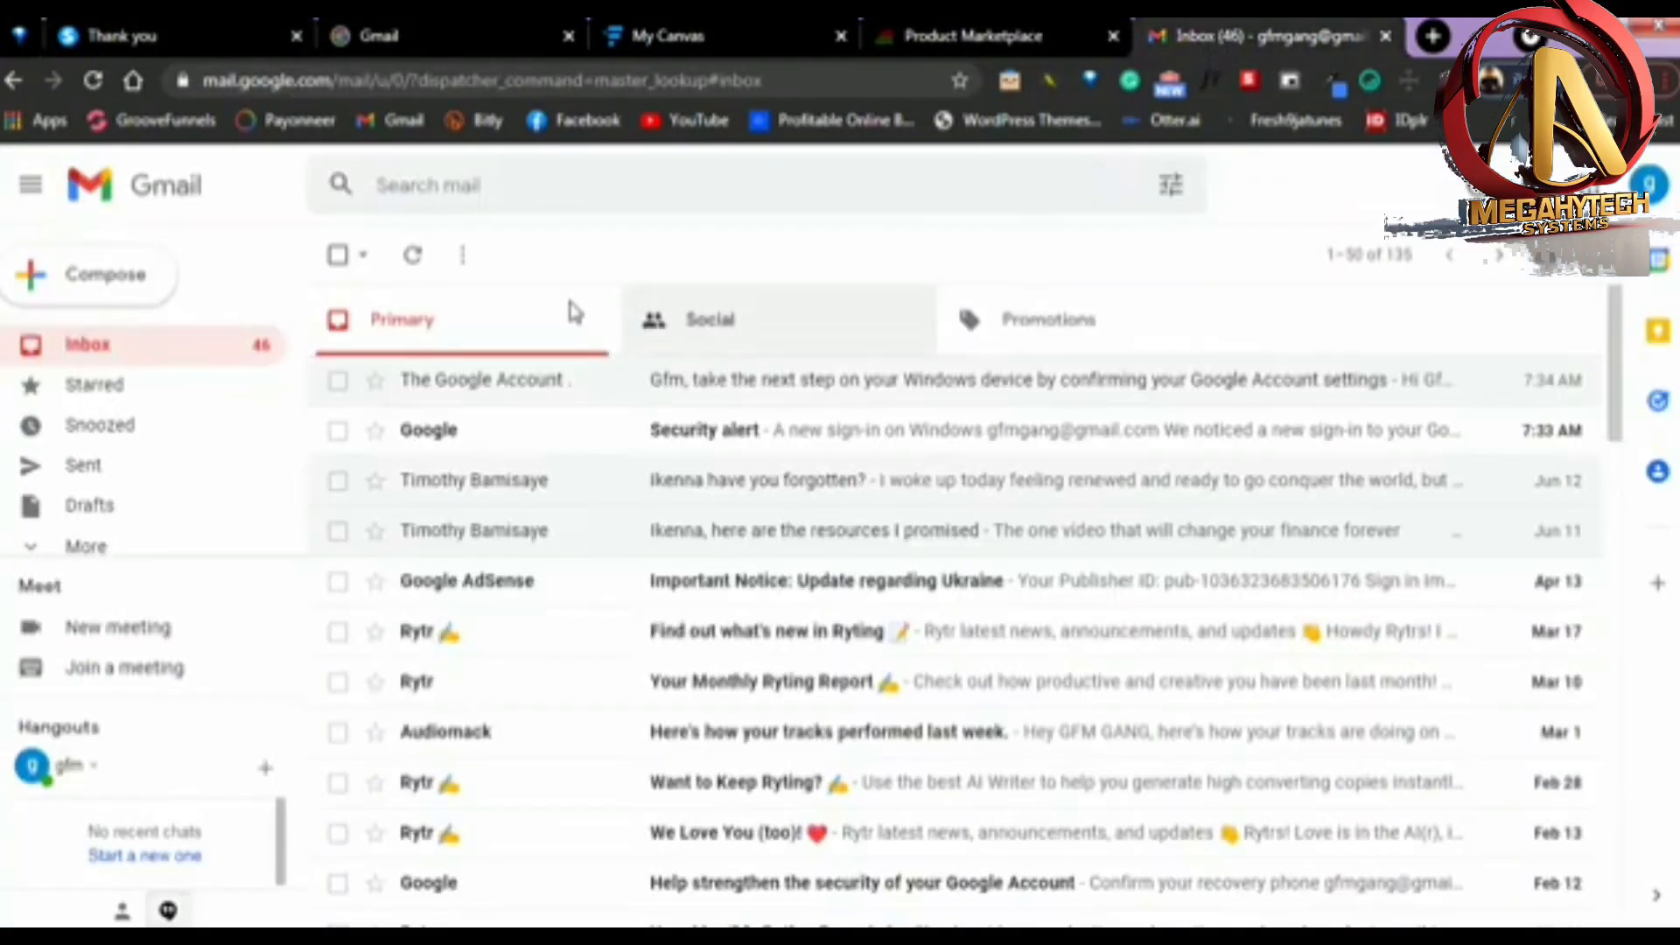
{"action": "left_click", "coordinate": [412, 258]}
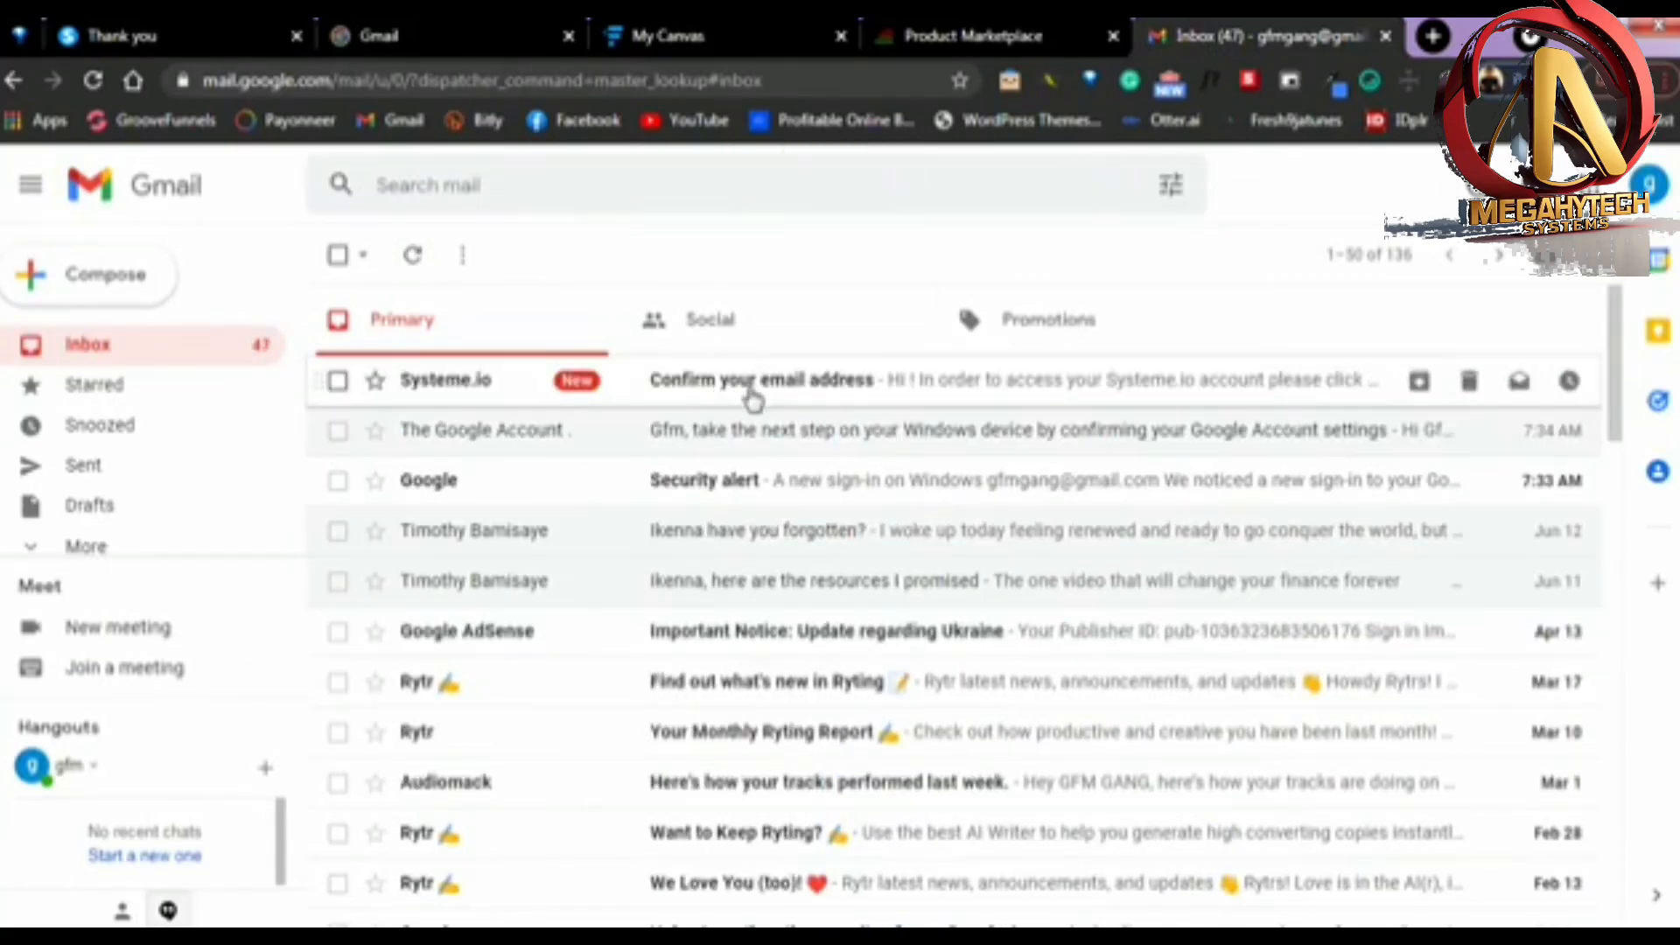
{"action": "left_click", "coordinate": [770, 391]}
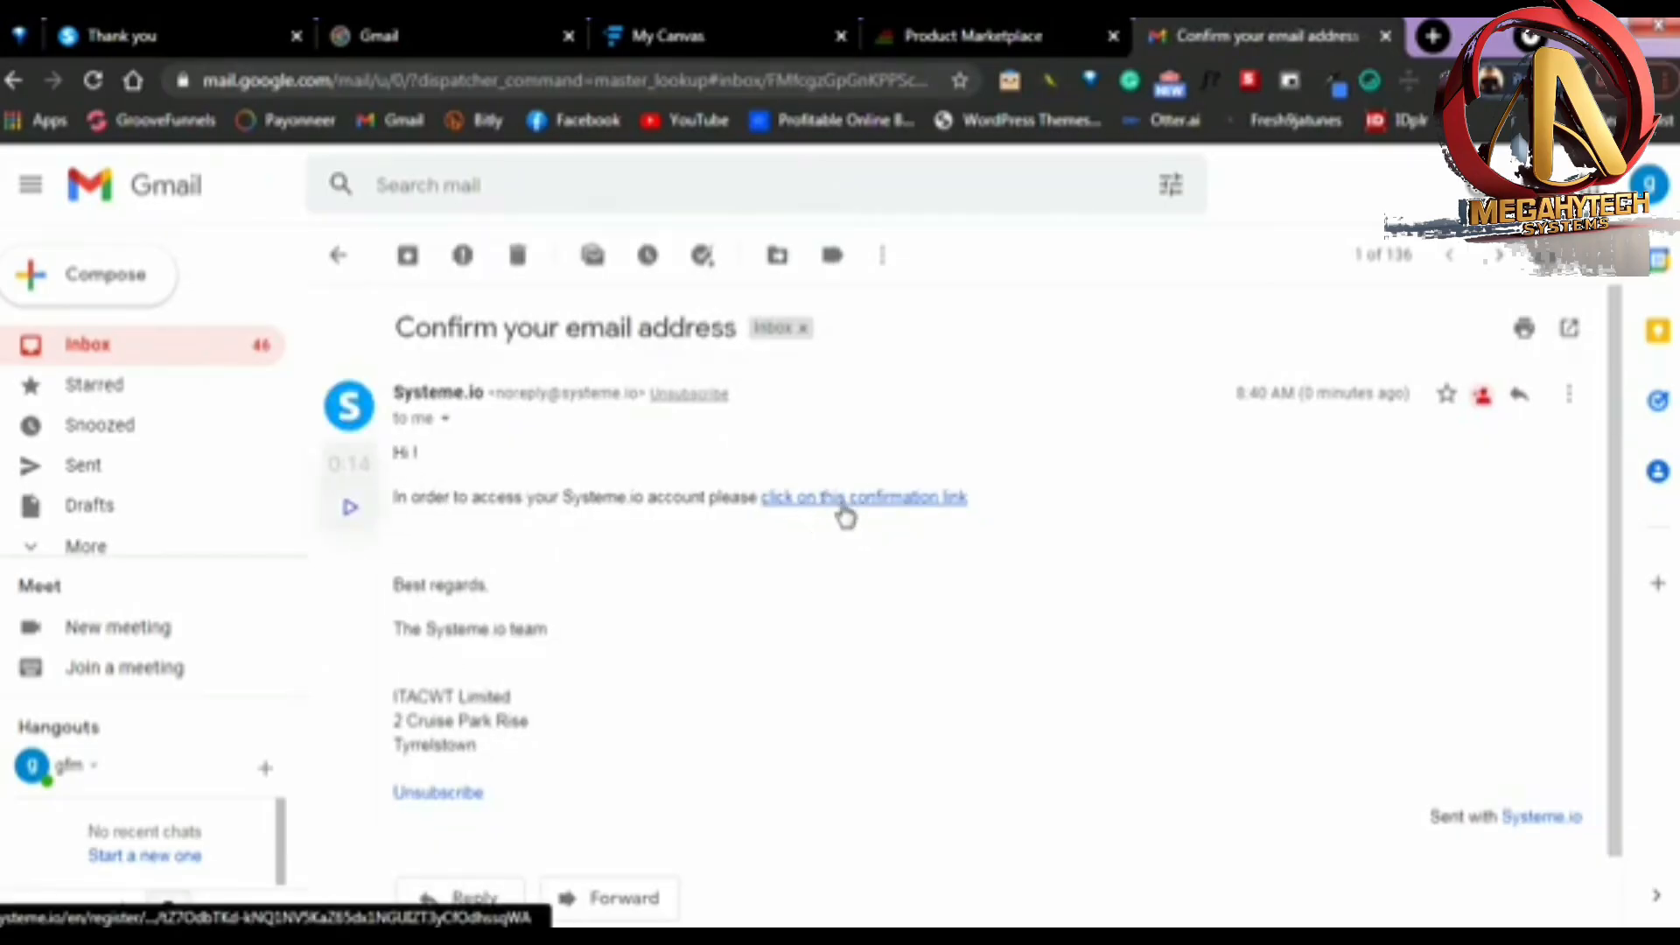
{"action": "left_click", "coordinate": [898, 506]}
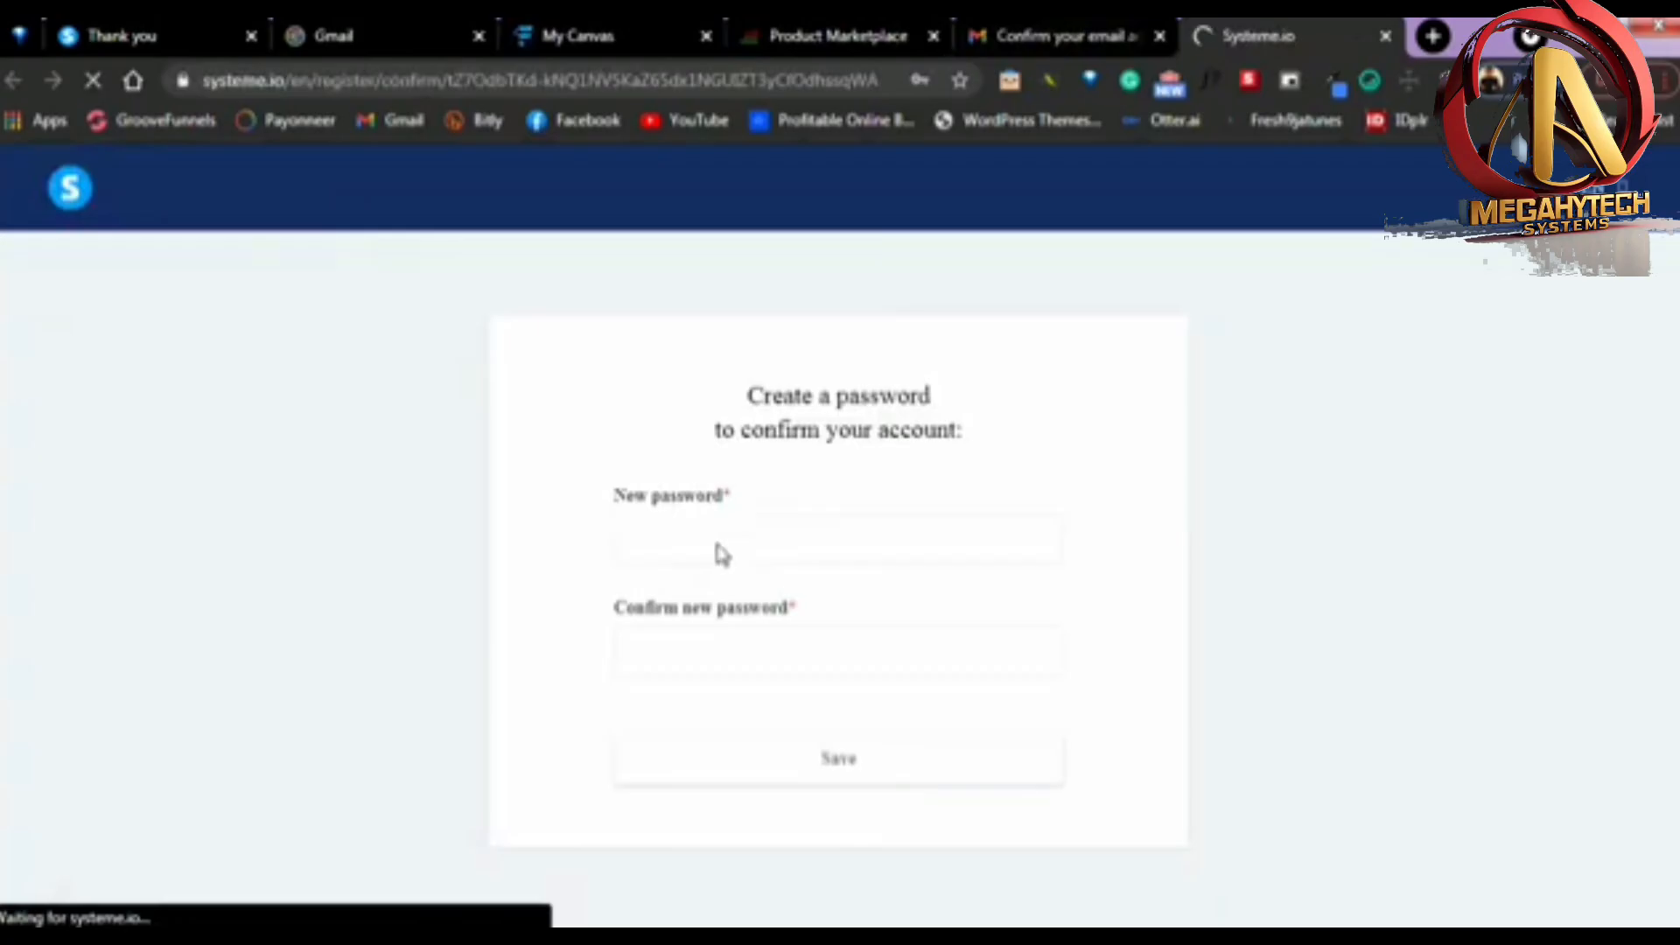
Enter and confirm the new account password, complete the reCAPTCHA check and save
{"action": "left_click", "coordinate": [716, 551]}
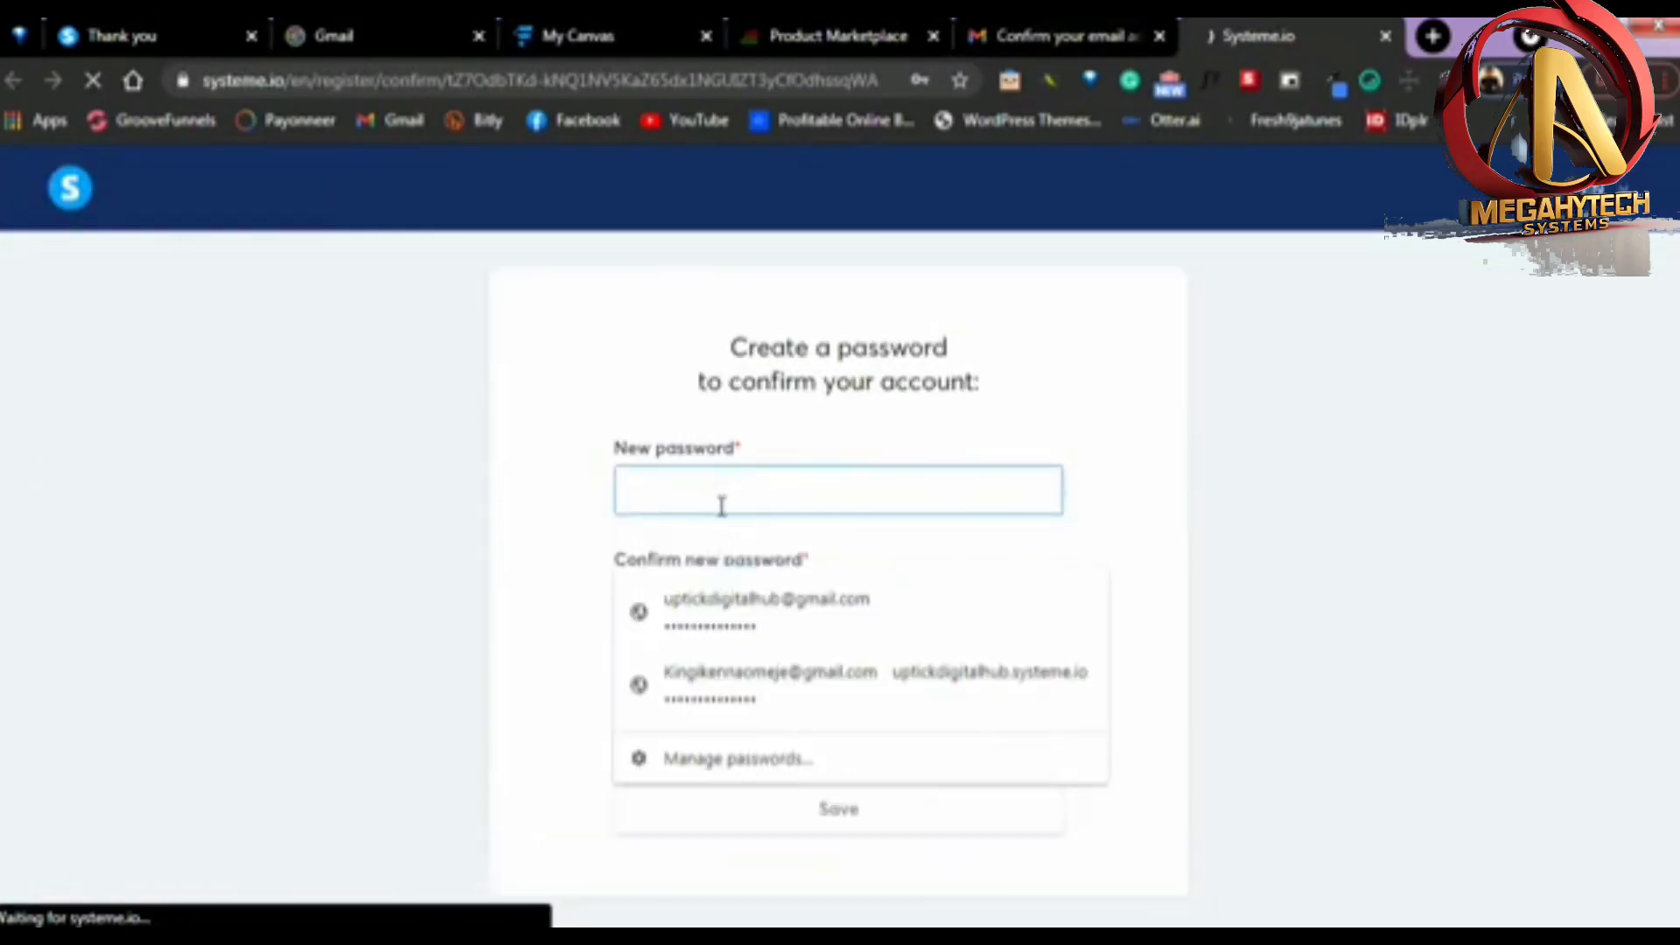
{"action": "left_click", "coordinate": [722, 505]}
{"action": "left_click", "coordinate": [731, 619]}
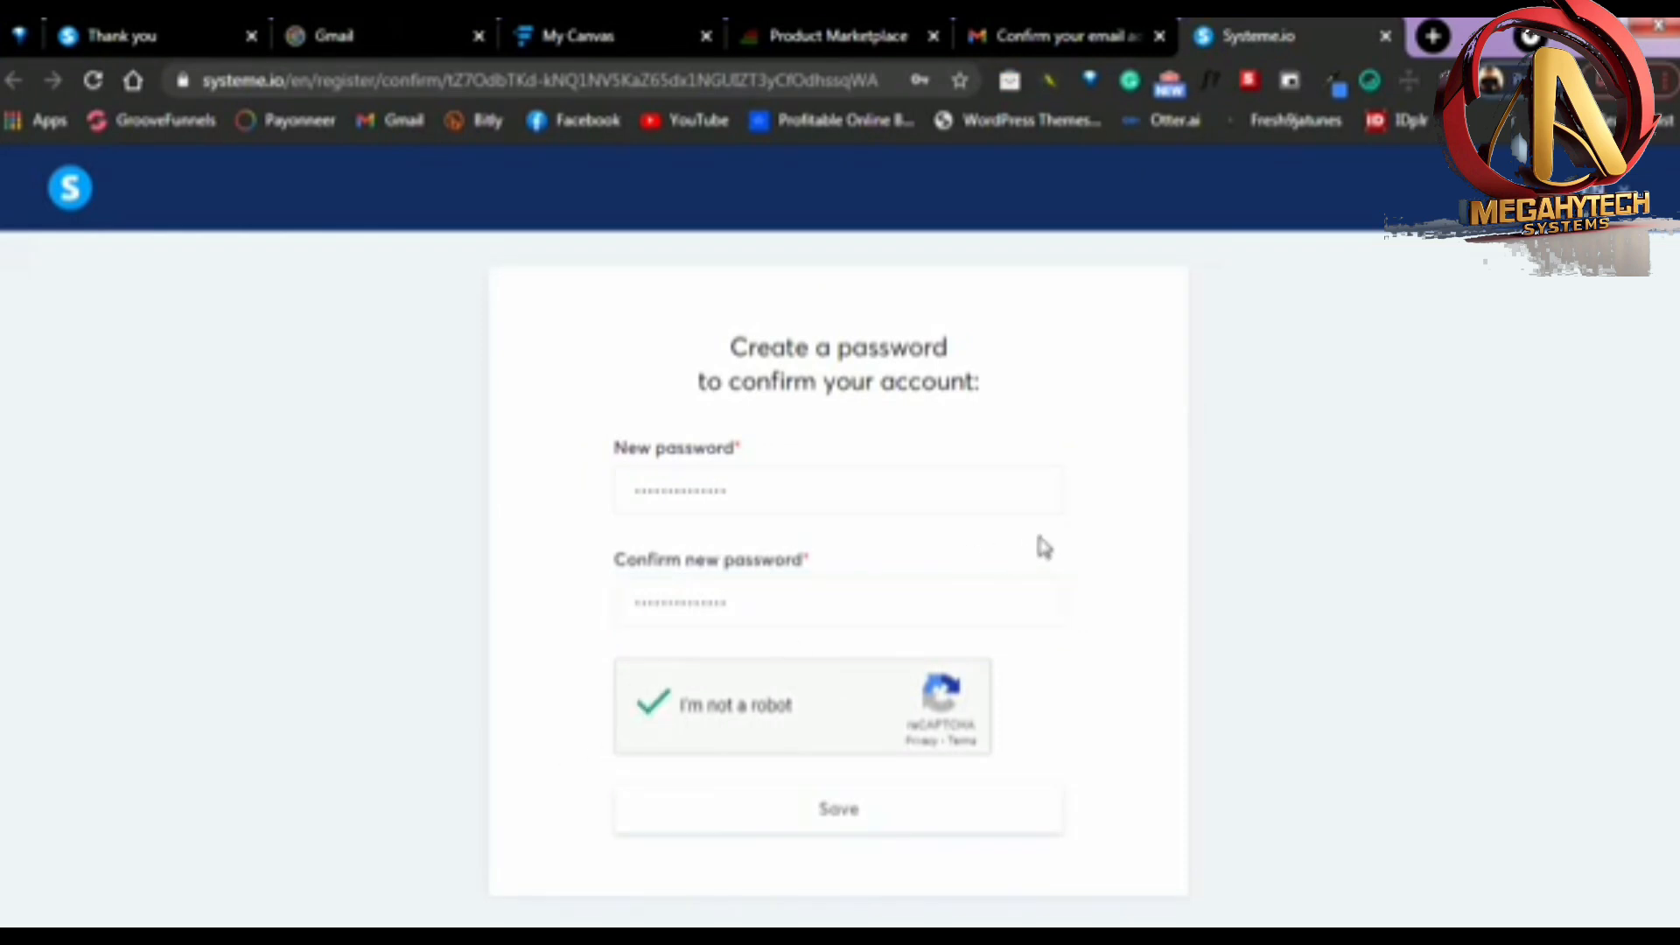
{"action": "left_click", "coordinate": [834, 814]}
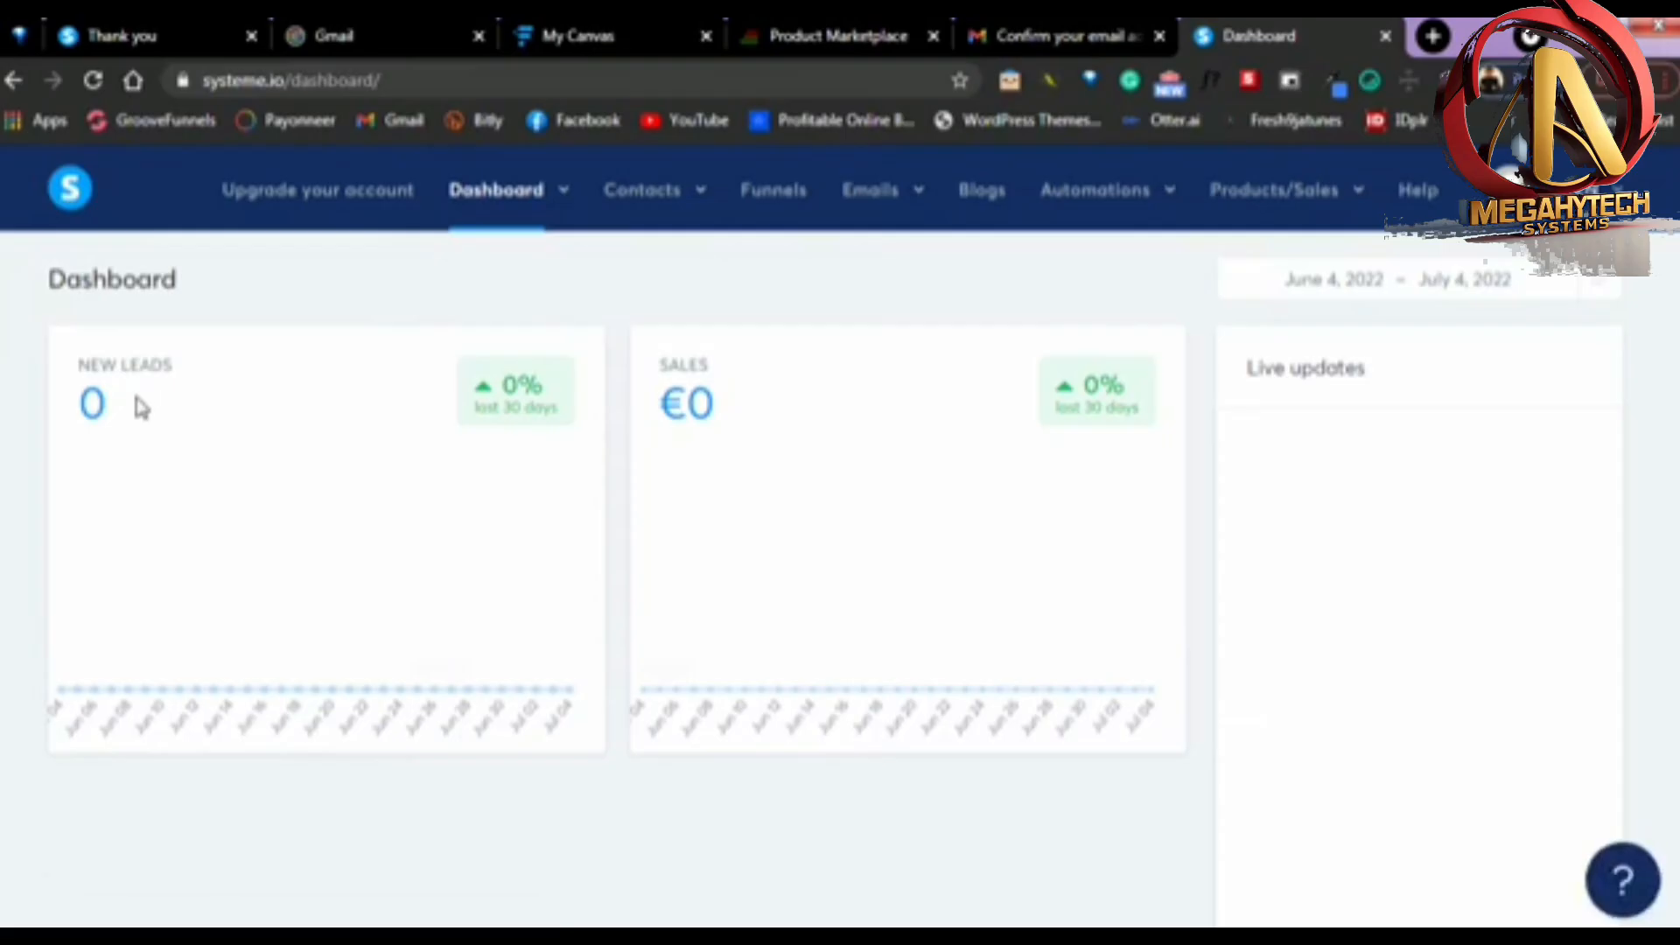
Open the Funnels list from the dashboard and look over the page
{"action": "left_click_drag", "start_coordinate": [81, 395], "coordinate": [62, 399]}
{"action": "left_click", "coordinate": [777, 478]}
{"action": "left_click", "coordinate": [792, 201]}
{"action": "scroll", "coordinate": [884, 691], "scroll_direction": "down", "scroll_amount": 3}
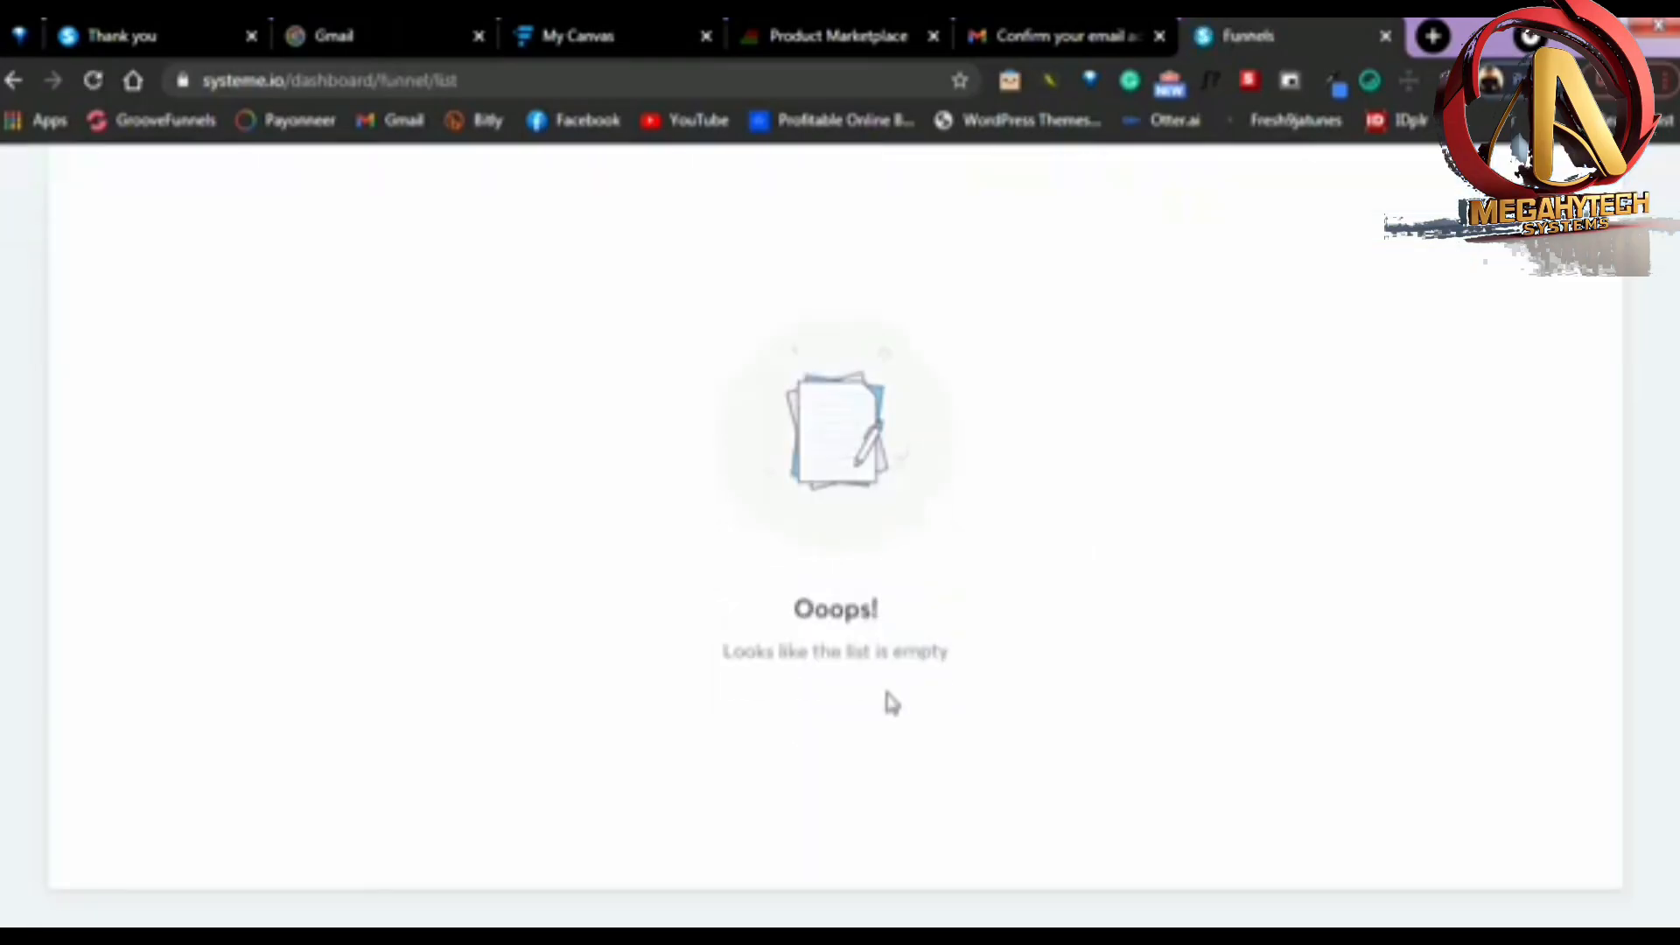
{"action": "scroll", "coordinate": [891, 700], "scroll_direction": "up", "scroll_amount": 3}
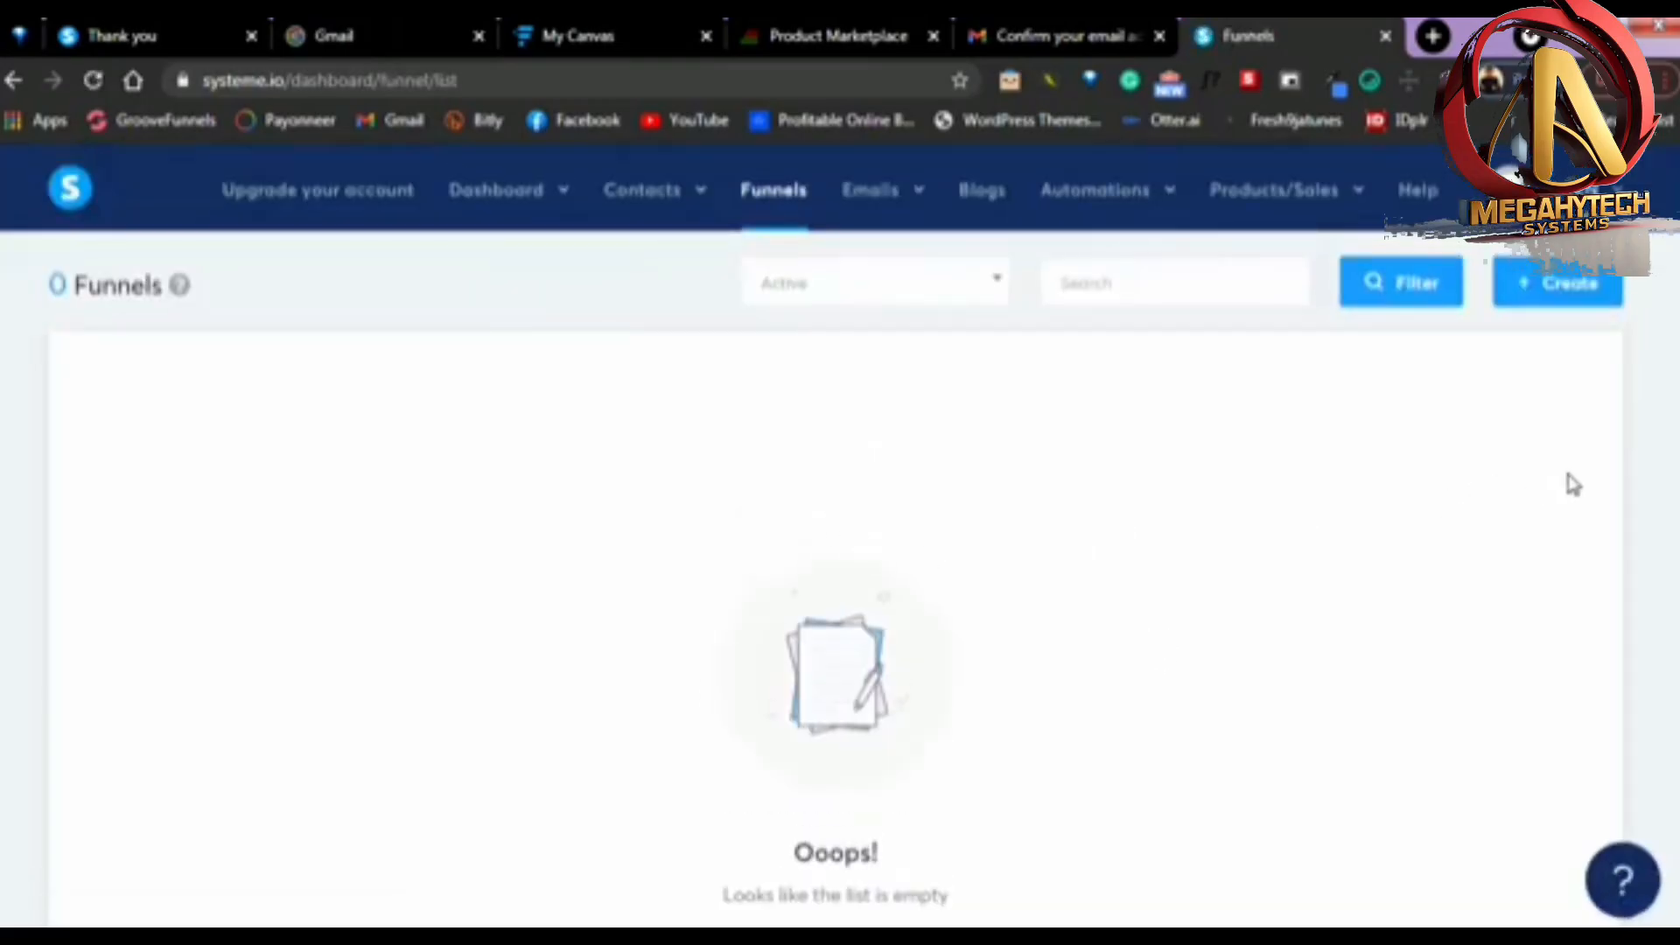
Create a new funnel named "Affilaite Funnel" with the Build an audience goal, checking the funnel diagram in My Canvas beforehand
{"action": "left_click", "coordinate": [1542, 298]}
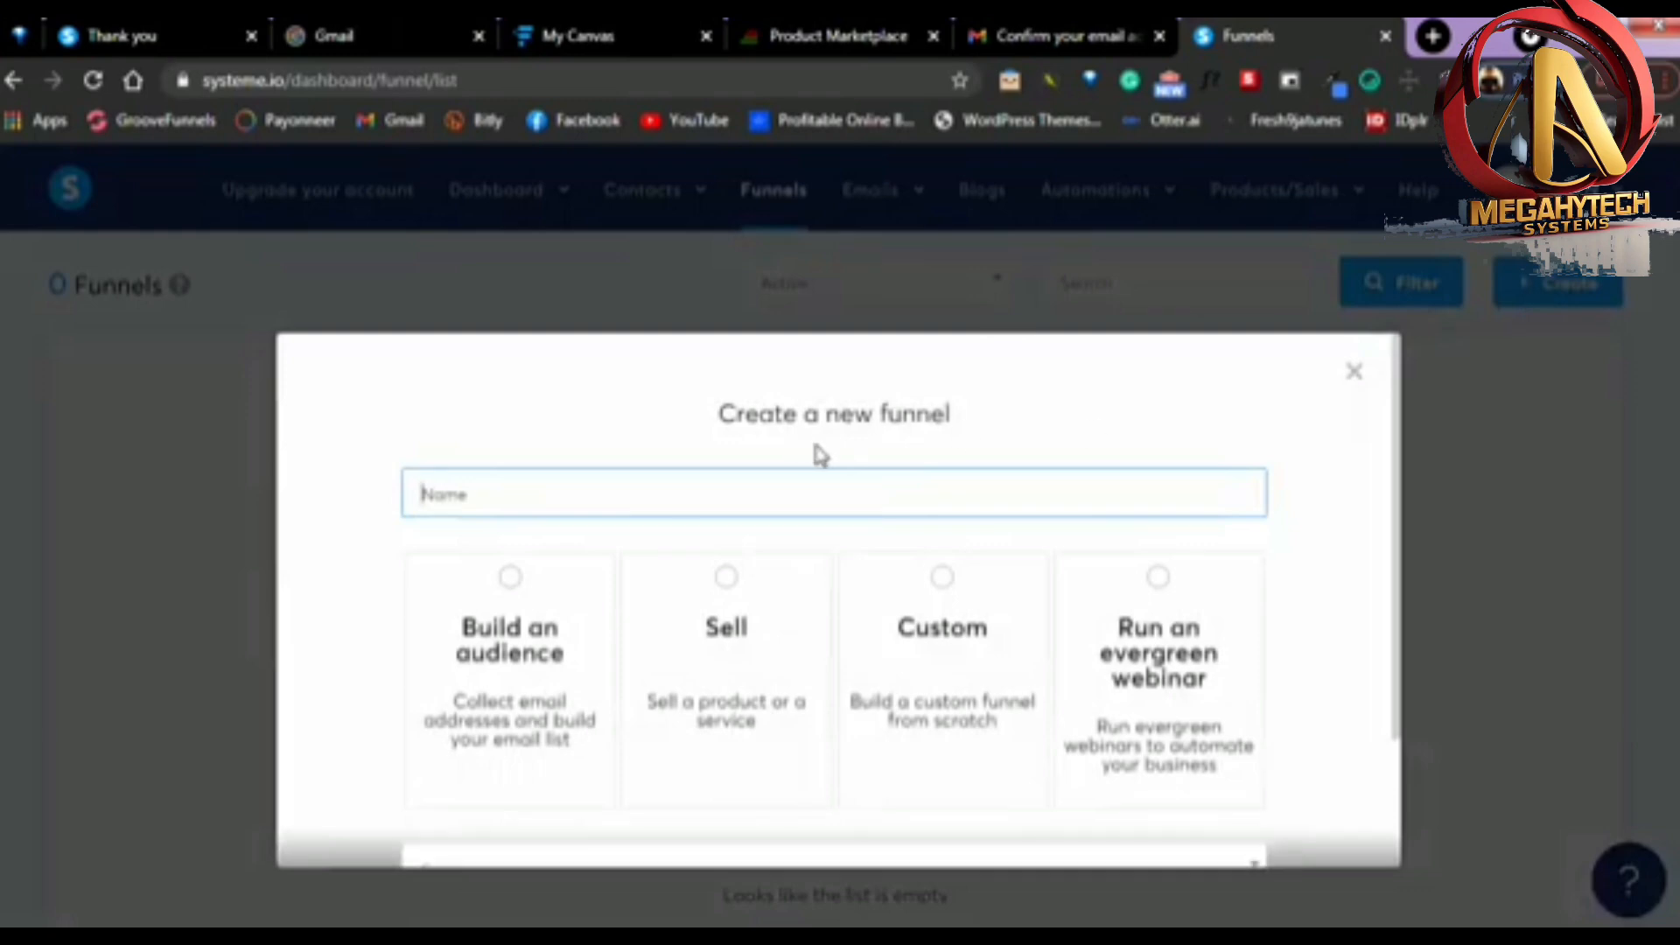
{"action": "scroll", "coordinate": [840, 445], "scroll_direction": "down", "scroll_amount": 2}
{"action": "scroll", "coordinate": [831, 516], "scroll_direction": "up", "scroll_amount": 2}
{"action": "left_click", "coordinate": [571, 37]}
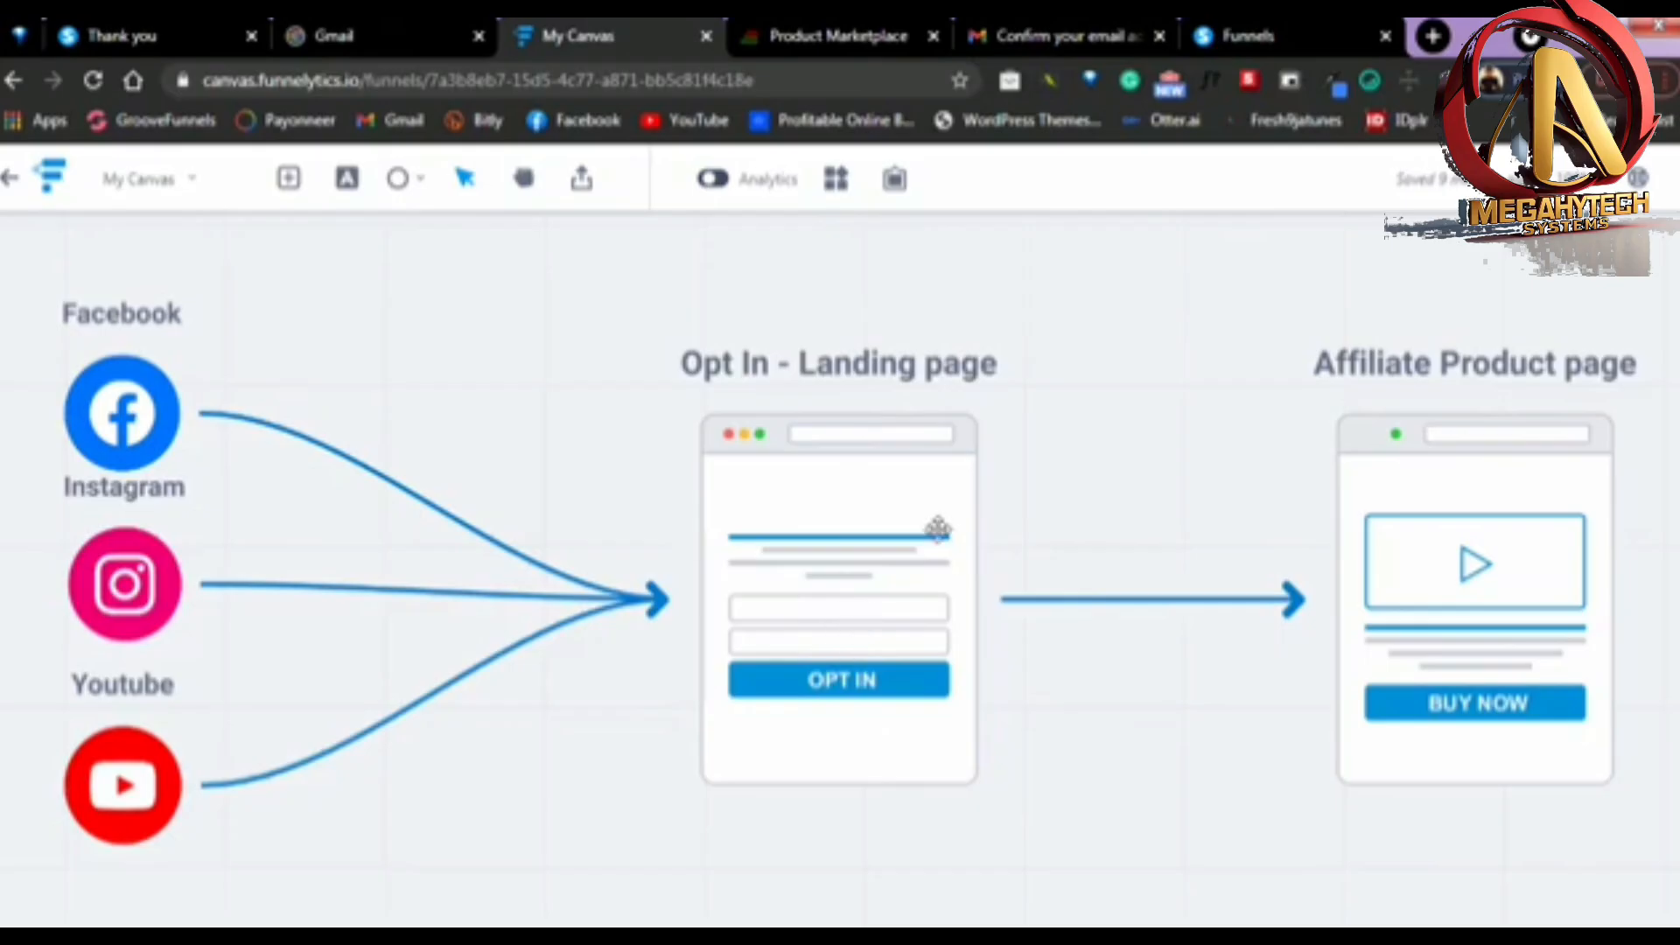
{"action": "left_click", "coordinate": [1282, 19]}
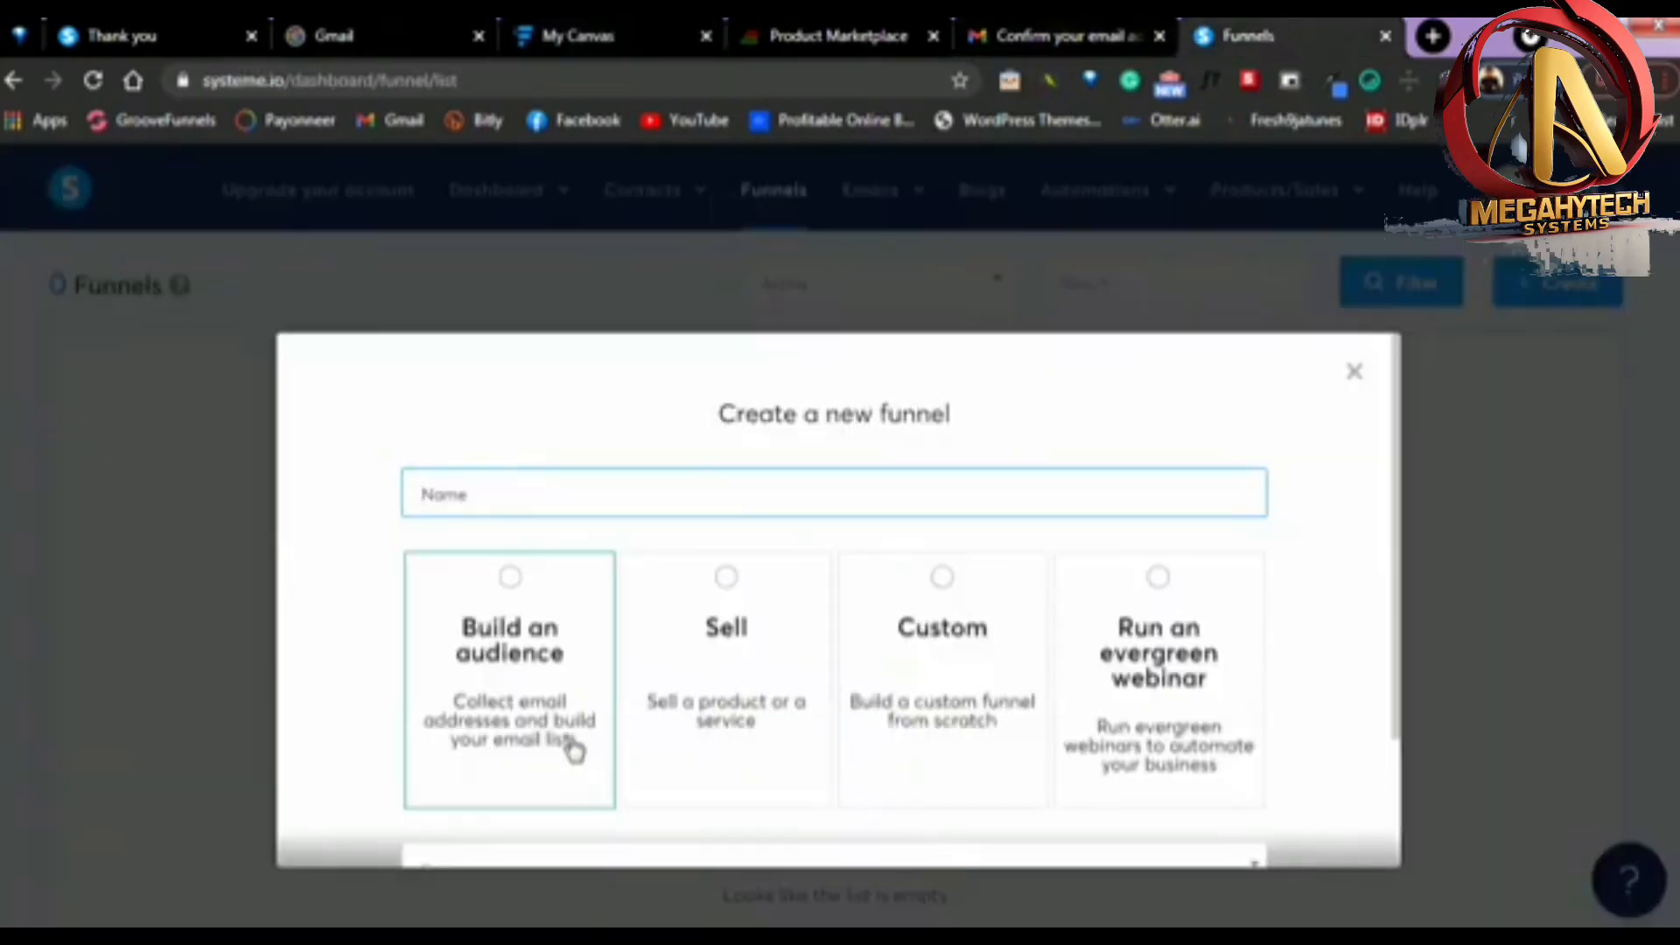
{"action": "left_click", "coordinate": [525, 672]}
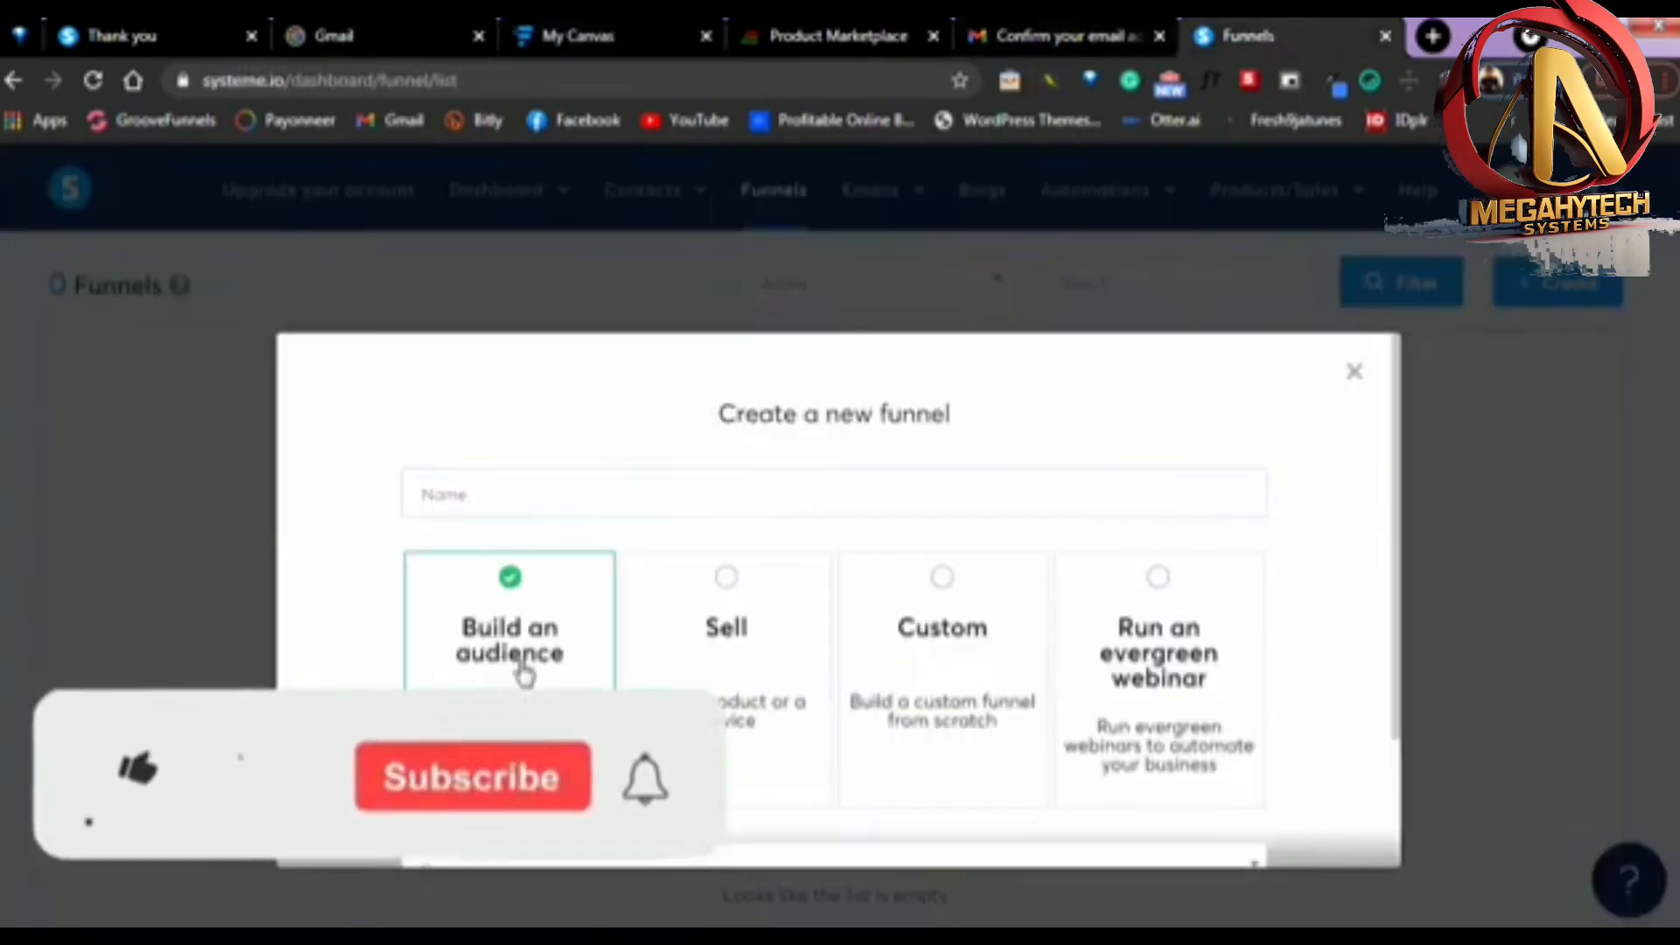
{"action": "left_click", "coordinate": [529, 491]}
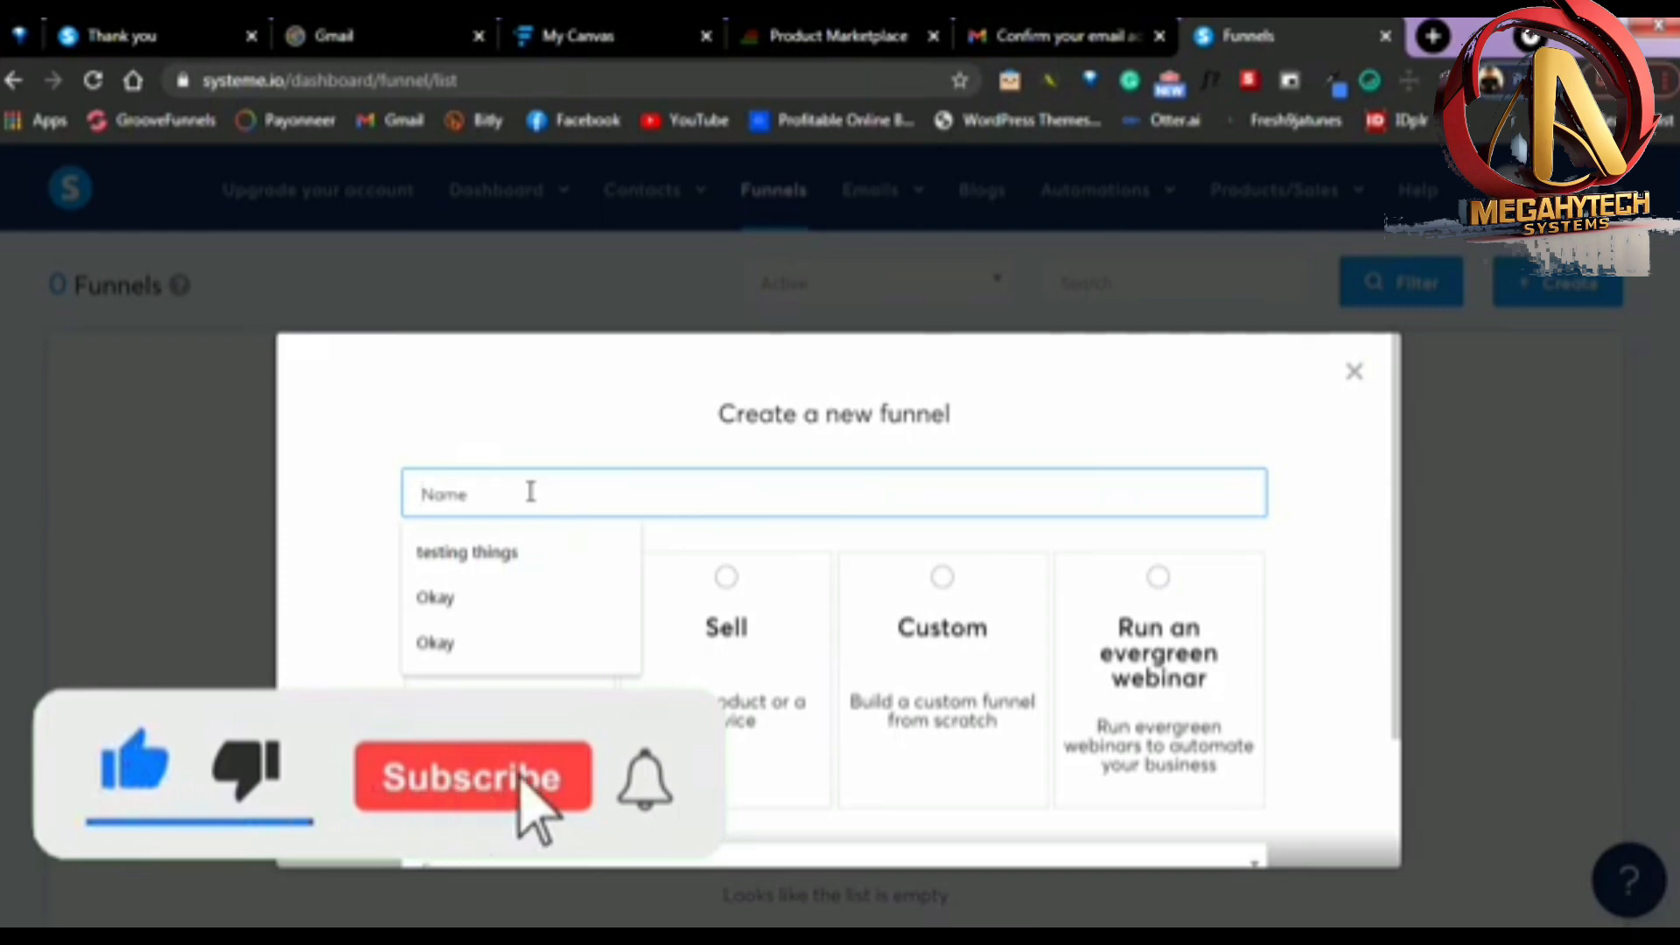
{"action": "type", "text": "Affiliat"}
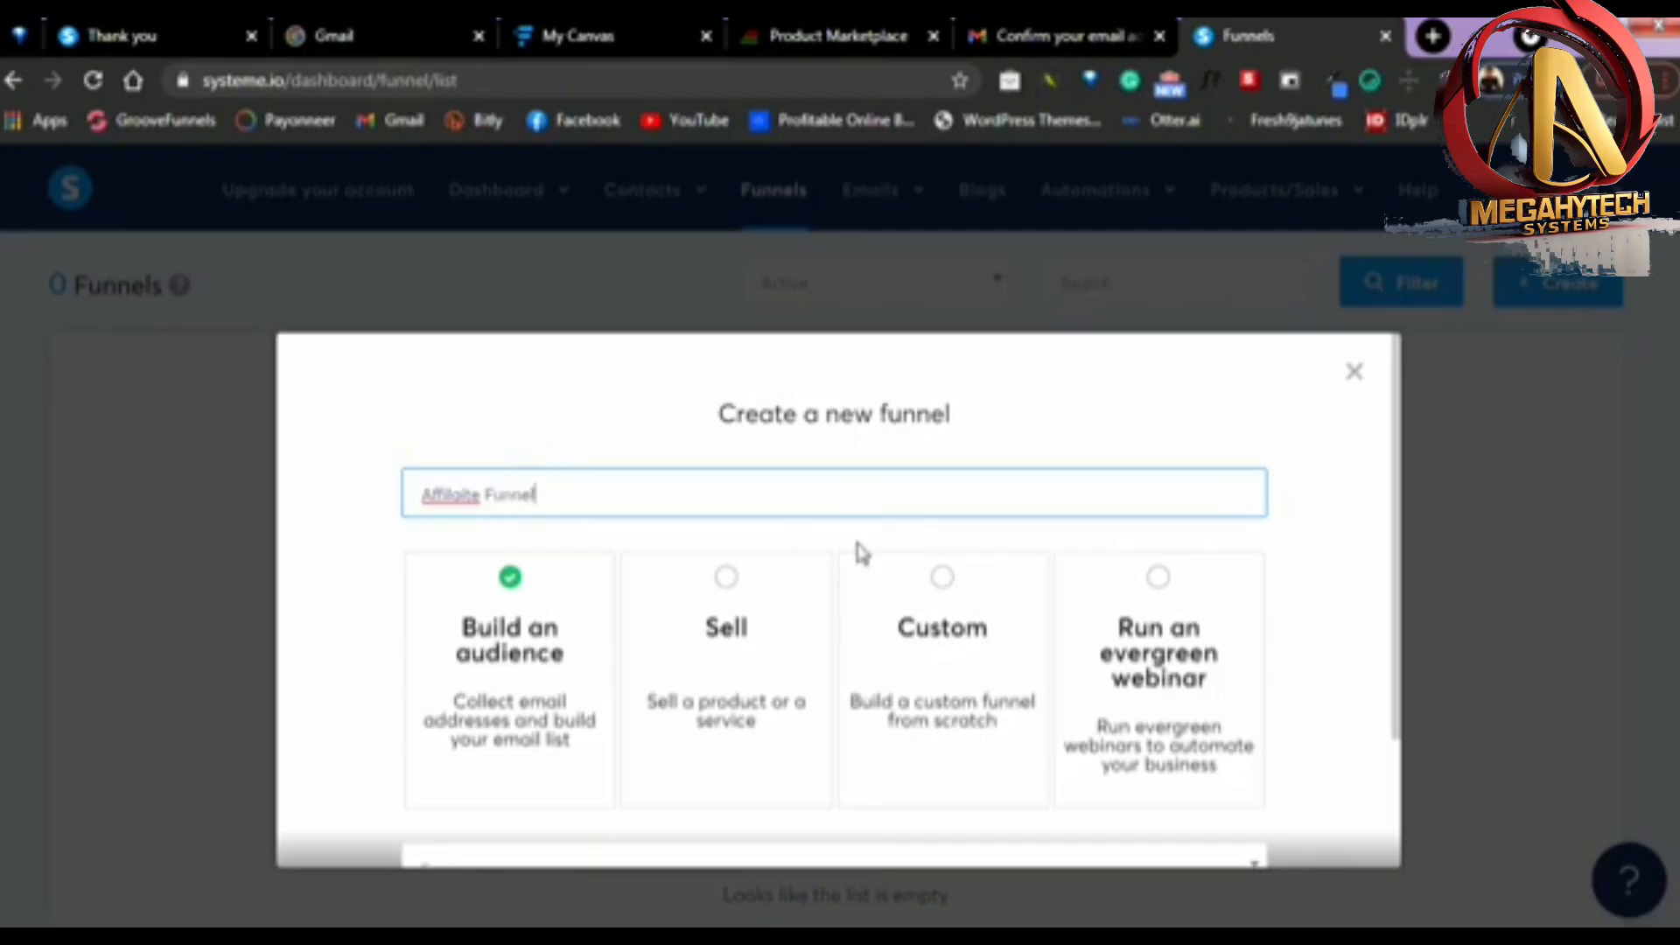
{"action": "scroll", "coordinate": [861, 552], "scroll_direction": "down", "scroll_amount": 2}
{"action": "left_click", "coordinate": [836, 840]}
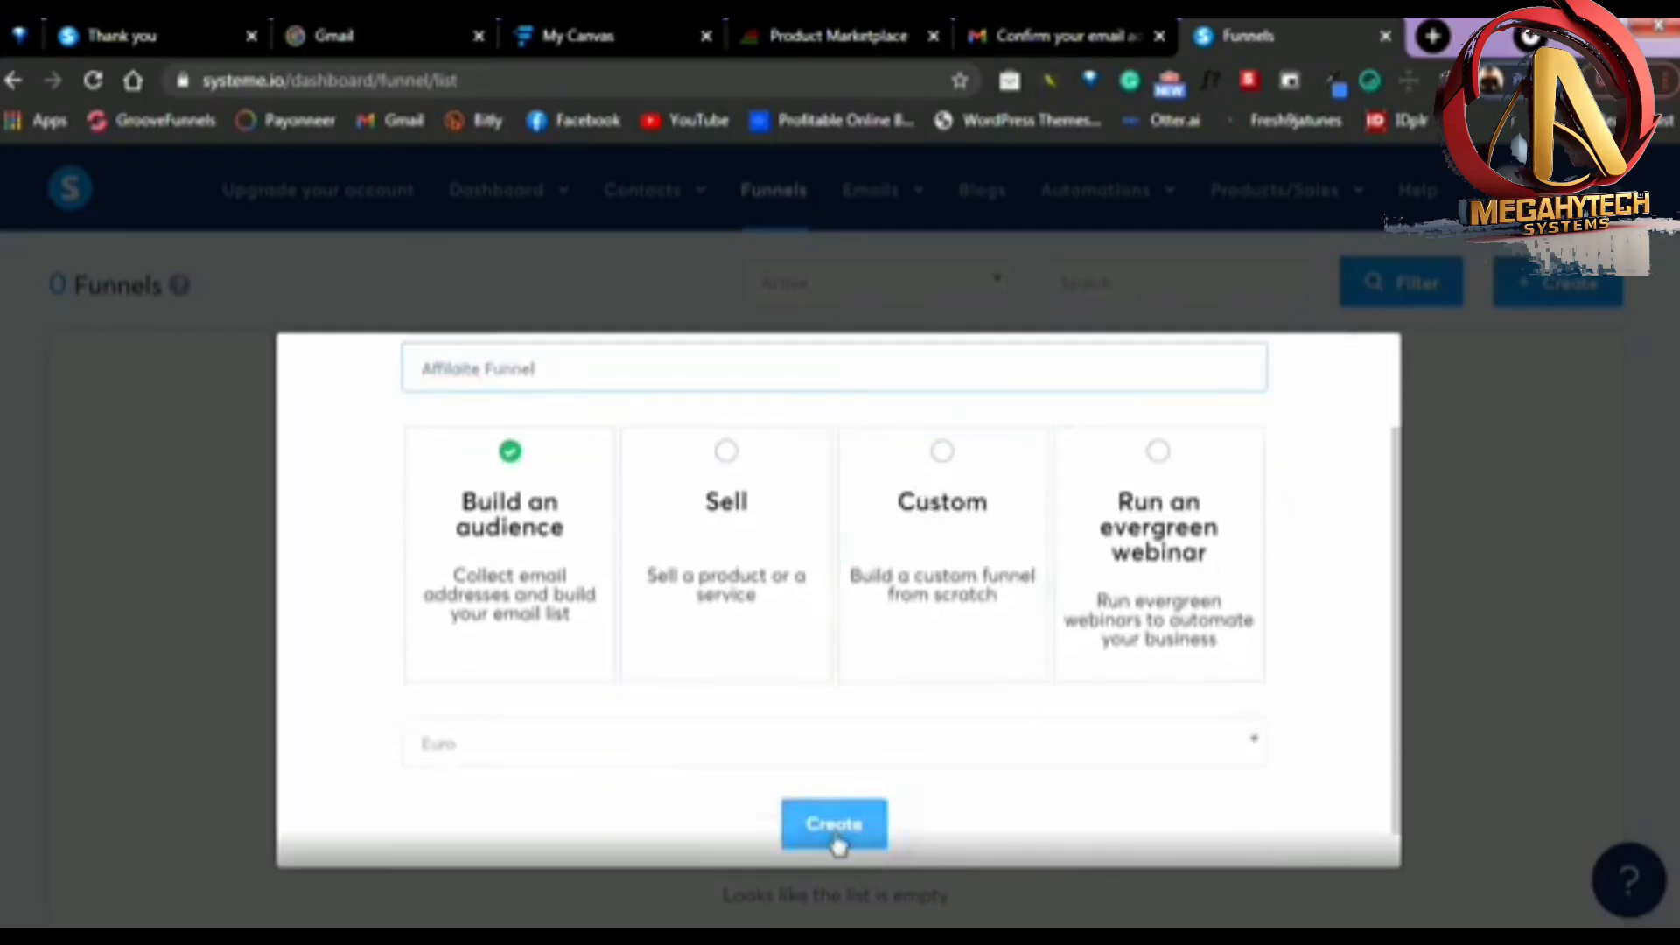
Browse the whole squeeze page template gallery to compare the available designs
{"action": "mouse_move", "coordinate": [664, 577]}
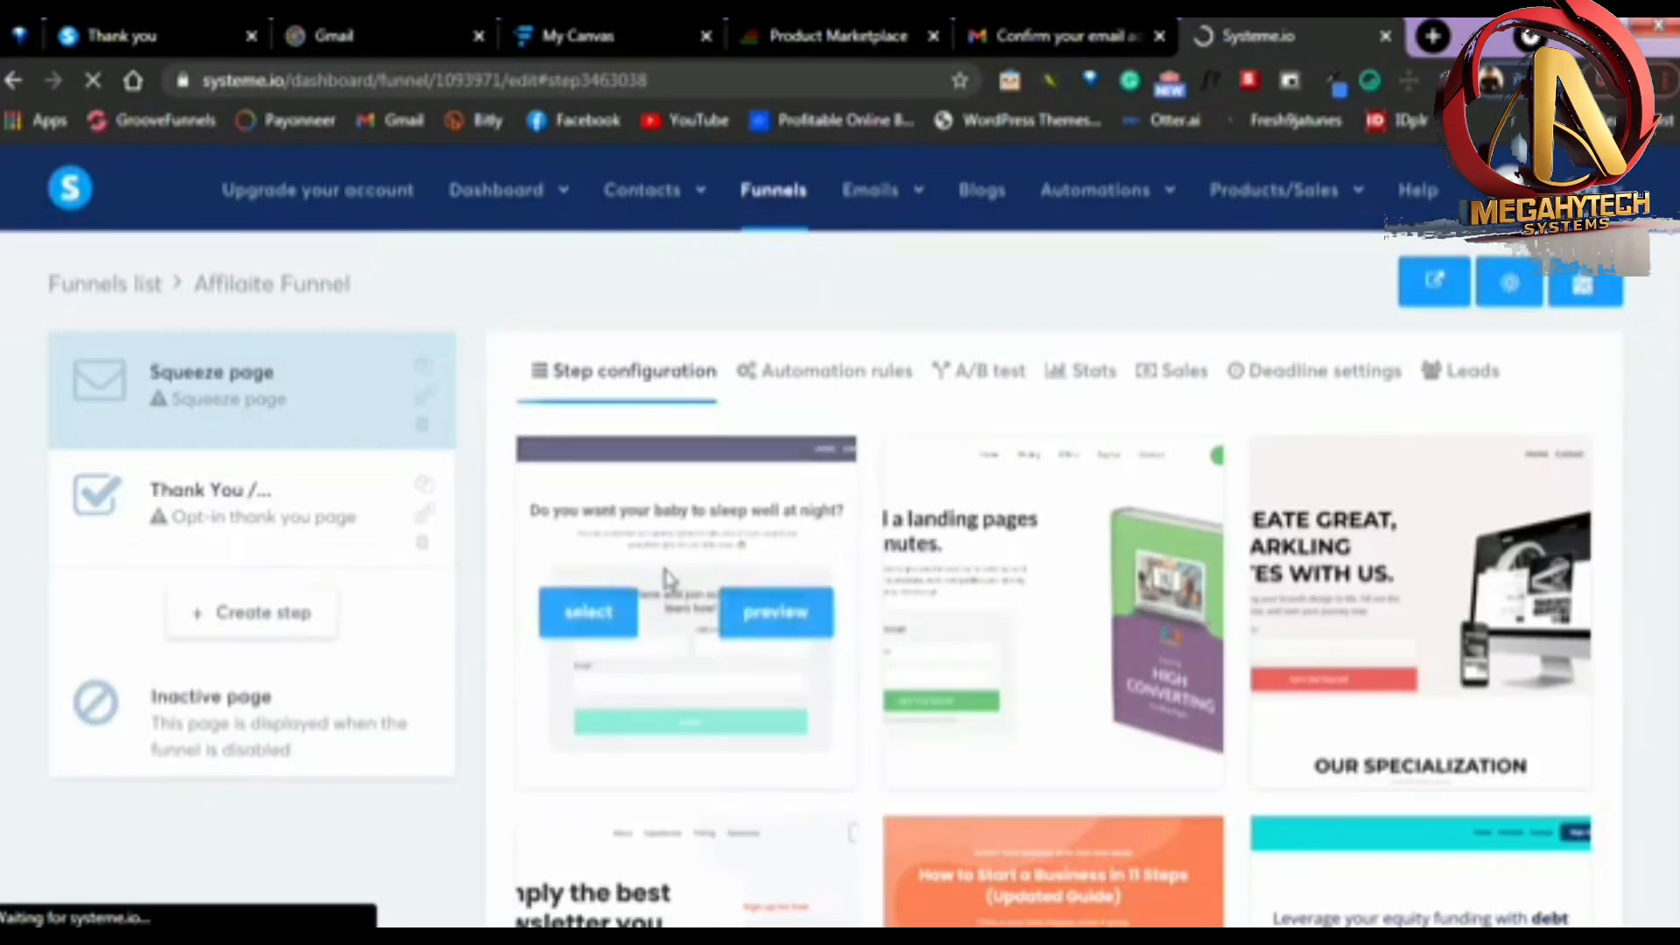
{"action": "scroll", "coordinate": [884, 443], "scroll_direction": "down", "scroll_amount": 5}
{"action": "mouse_move", "coordinate": [936, 486]}
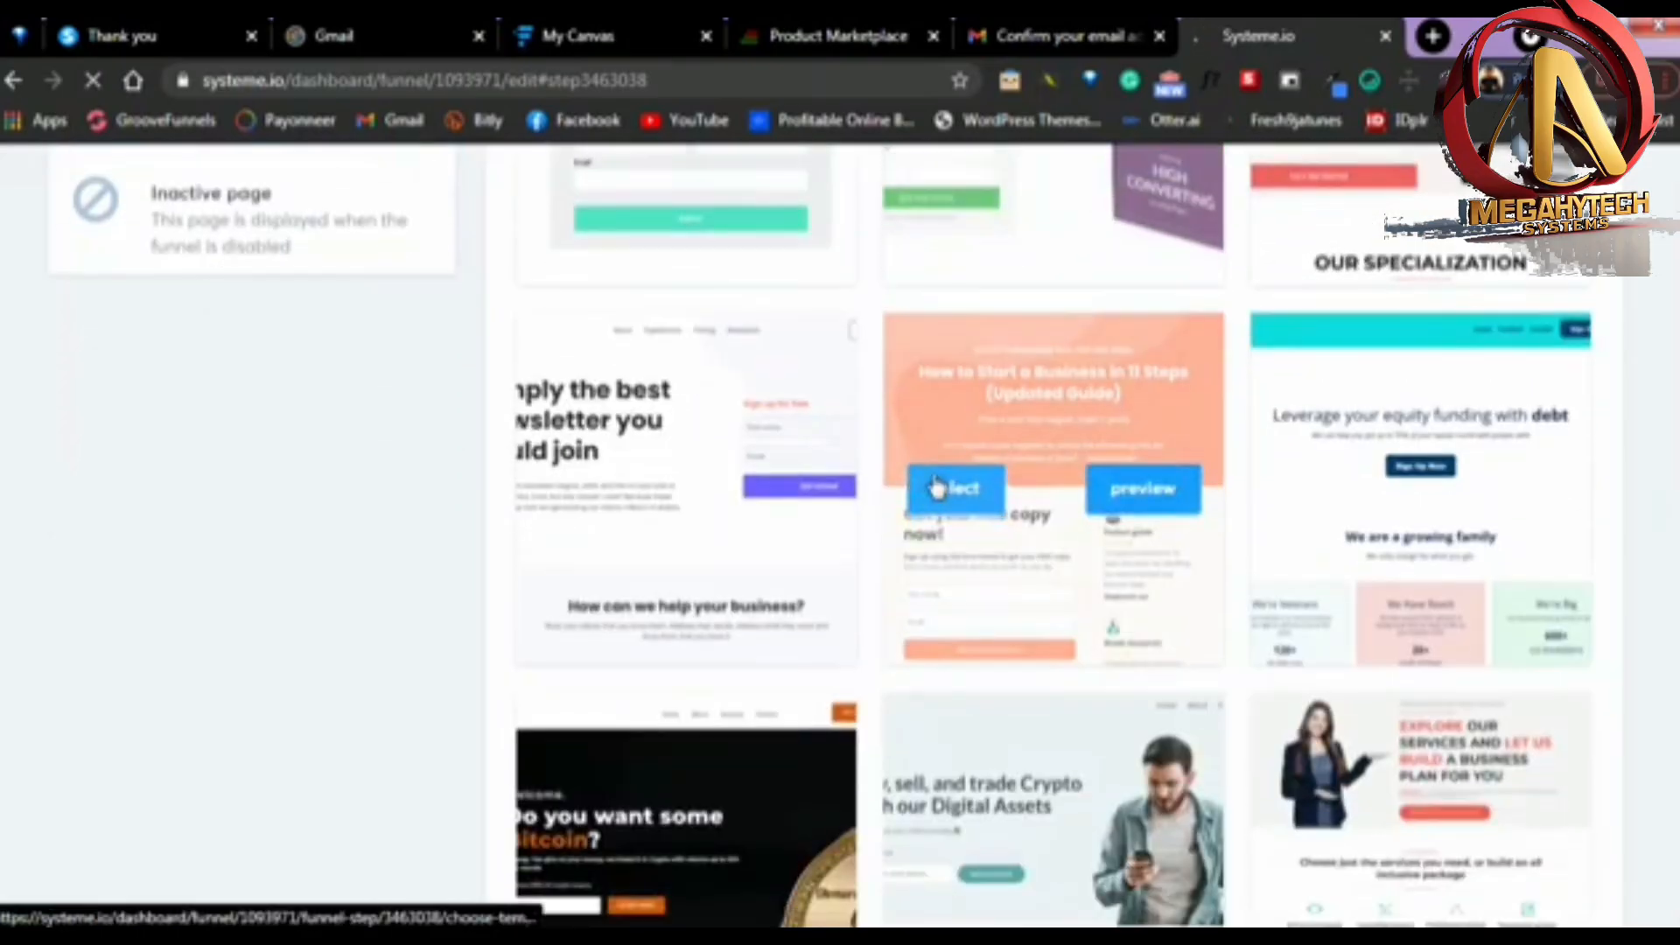
{"action": "scroll", "coordinate": [936, 486], "scroll_direction": "down", "scroll_amount": 12}
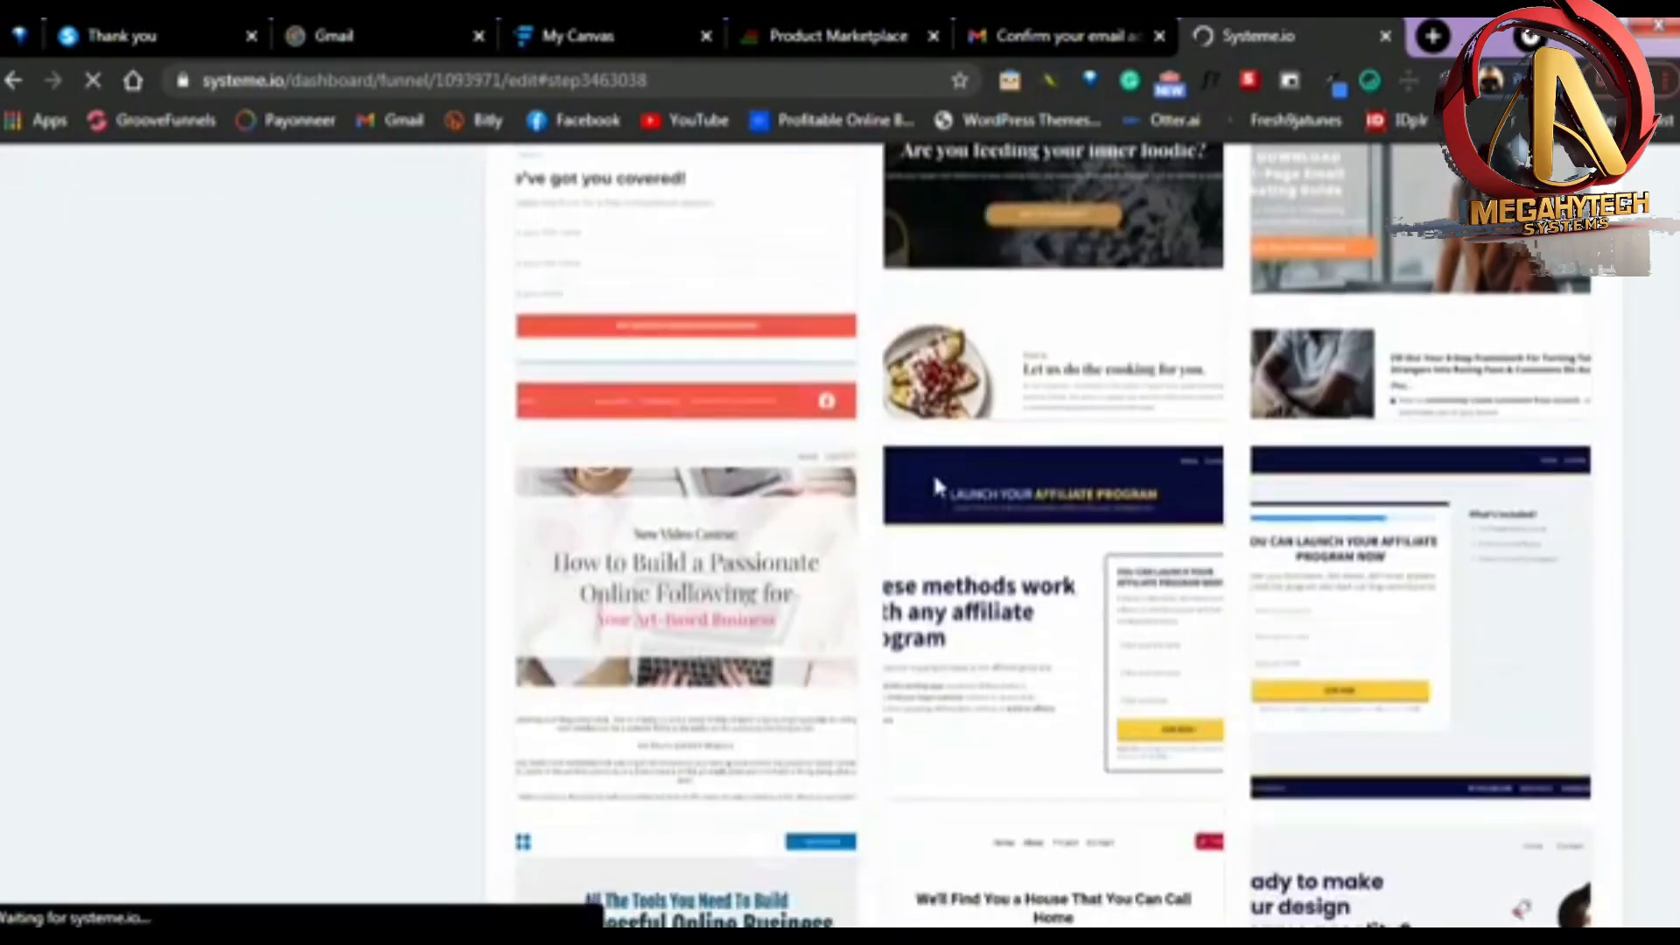
{"action": "scroll", "coordinate": [935, 481], "scroll_direction": "down", "scroll_amount": 3}
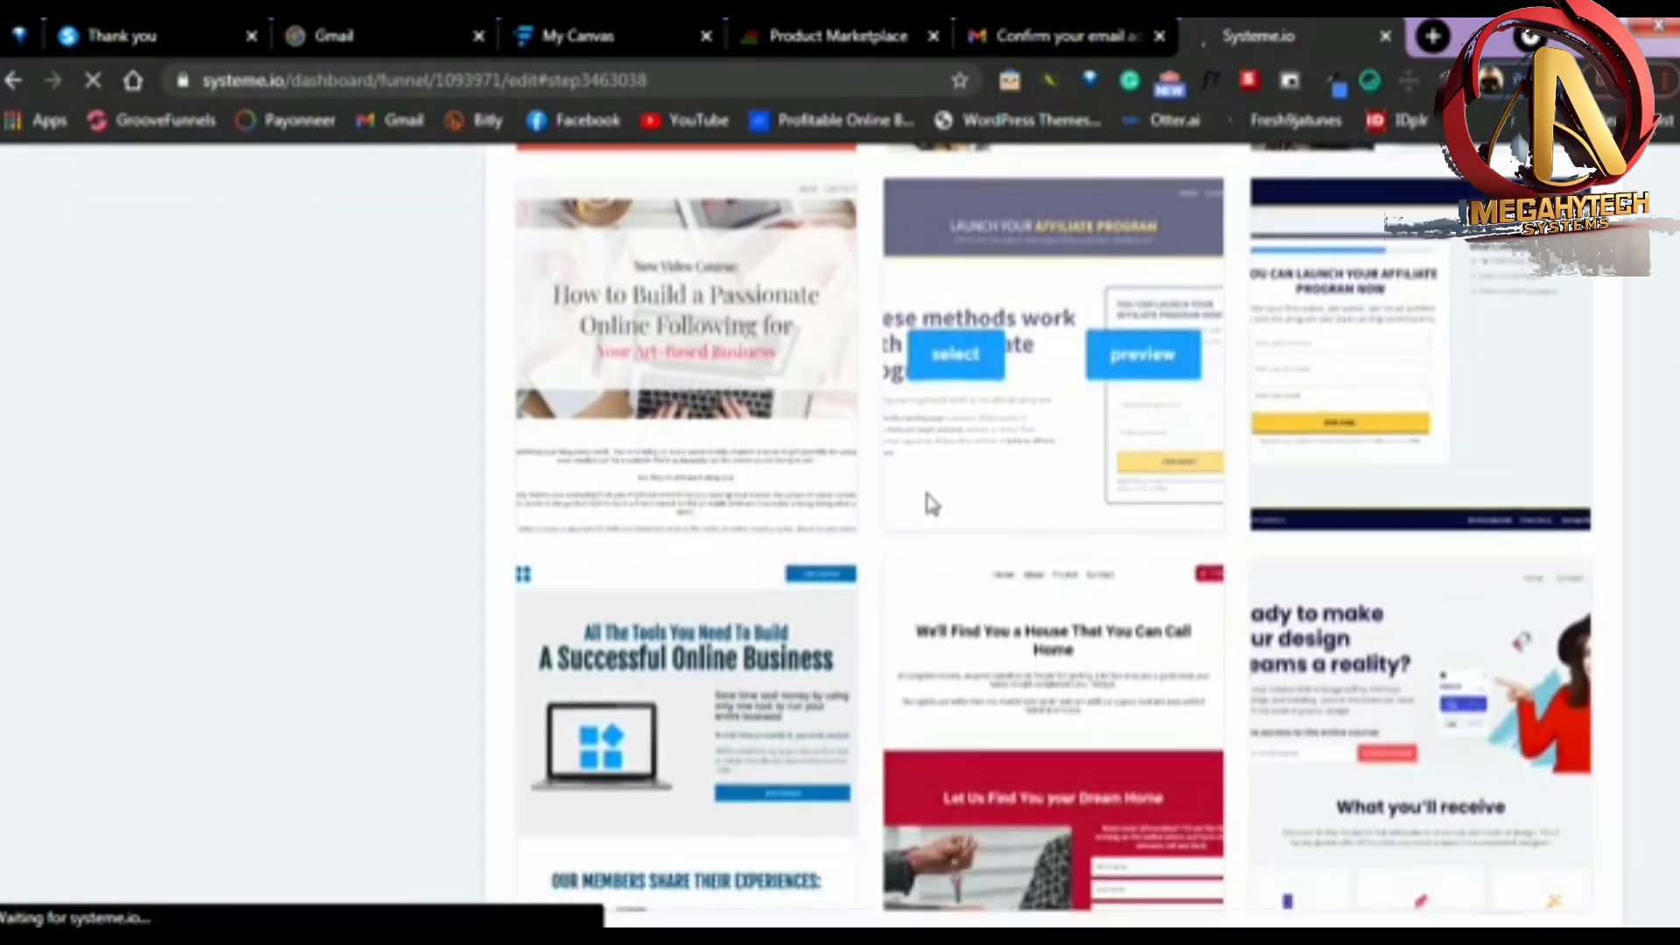
{"action": "scroll", "coordinate": [927, 498], "scroll_direction": "down", "scroll_amount": 10}
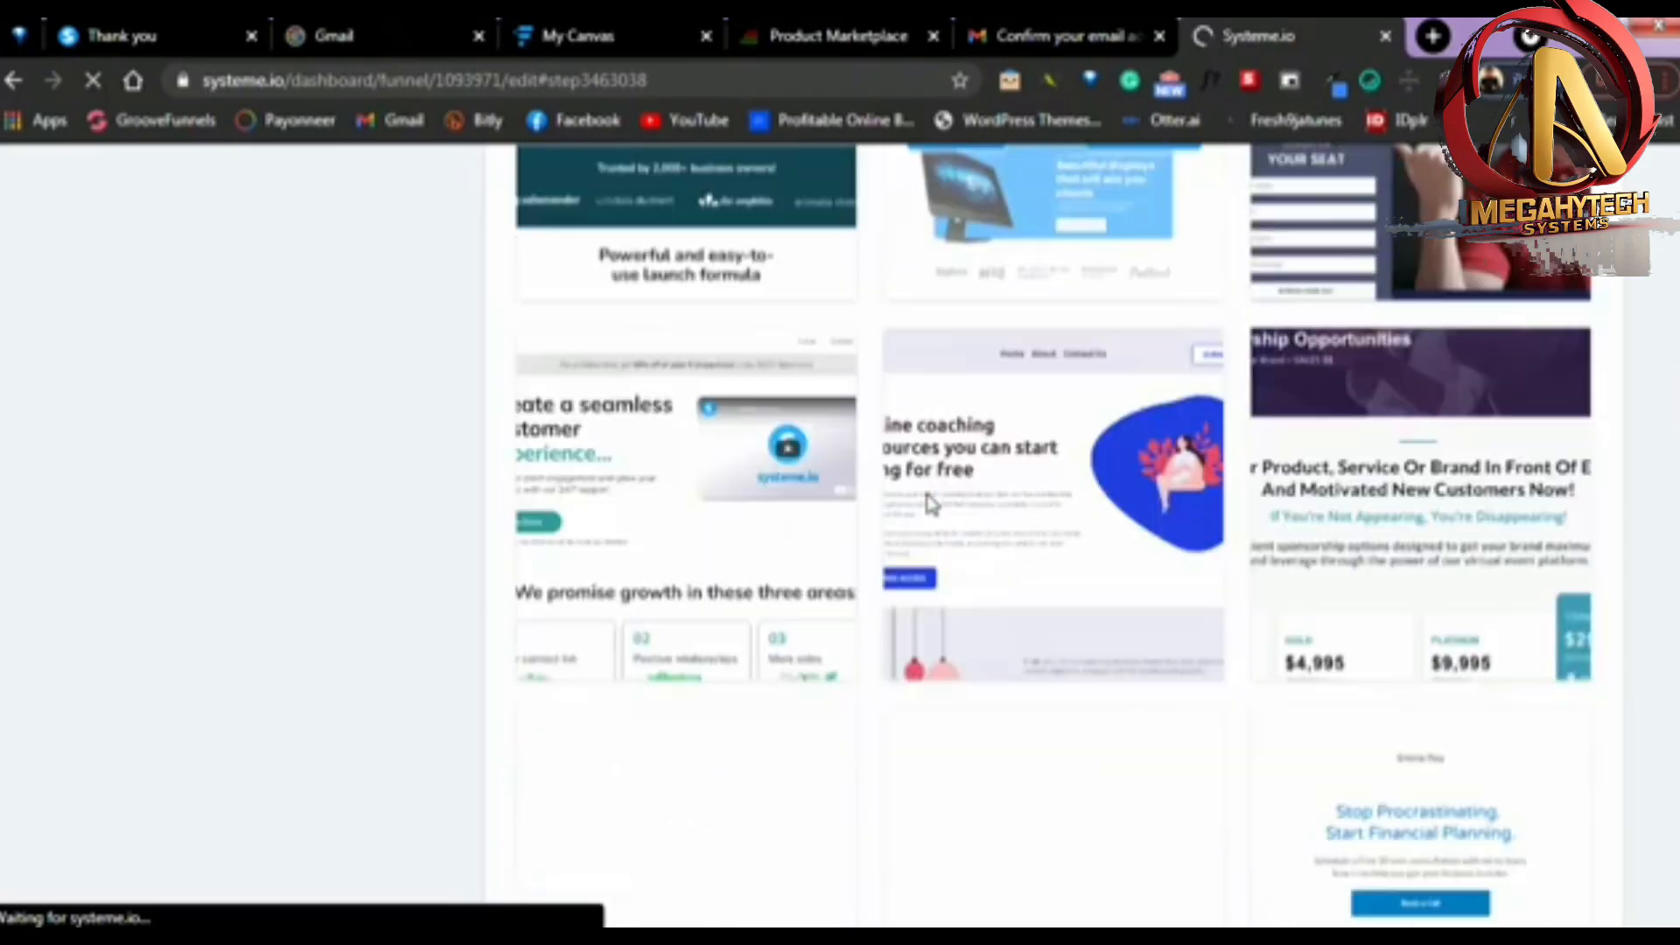
{"action": "scroll", "coordinate": [930, 504], "scroll_direction": "down", "scroll_amount": 11}
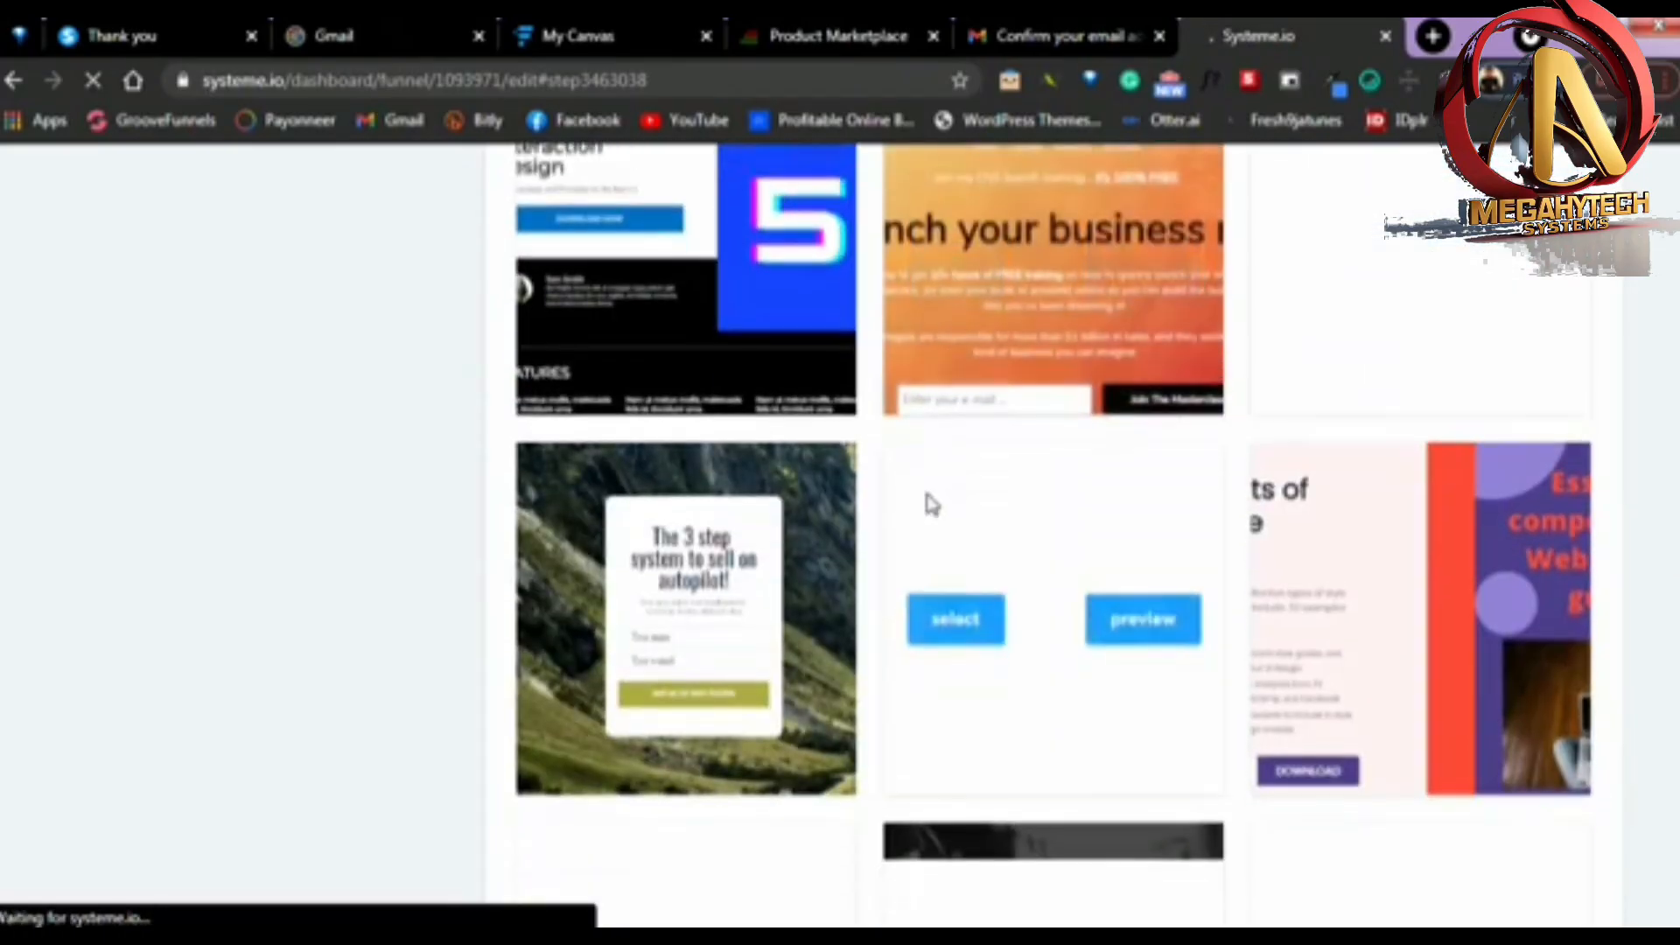
{"action": "scroll", "coordinate": [929, 503], "scroll_direction": "down", "scroll_amount": 8}
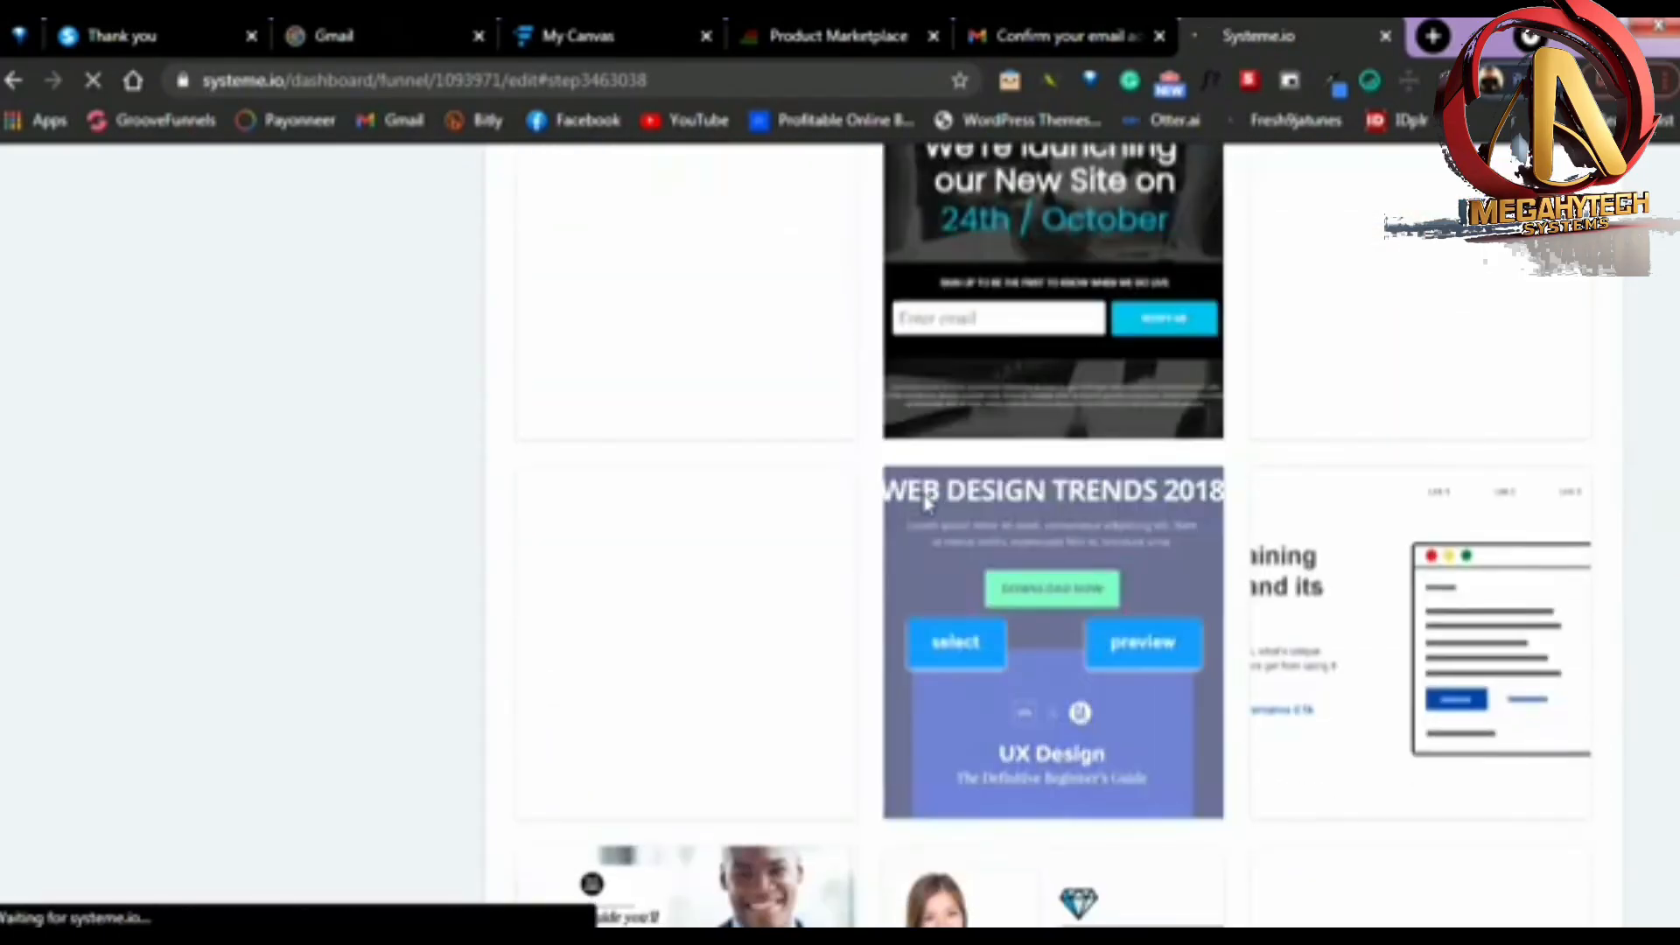
{"action": "scroll", "coordinate": [936, 495], "scroll_direction": "down", "scroll_amount": 10}
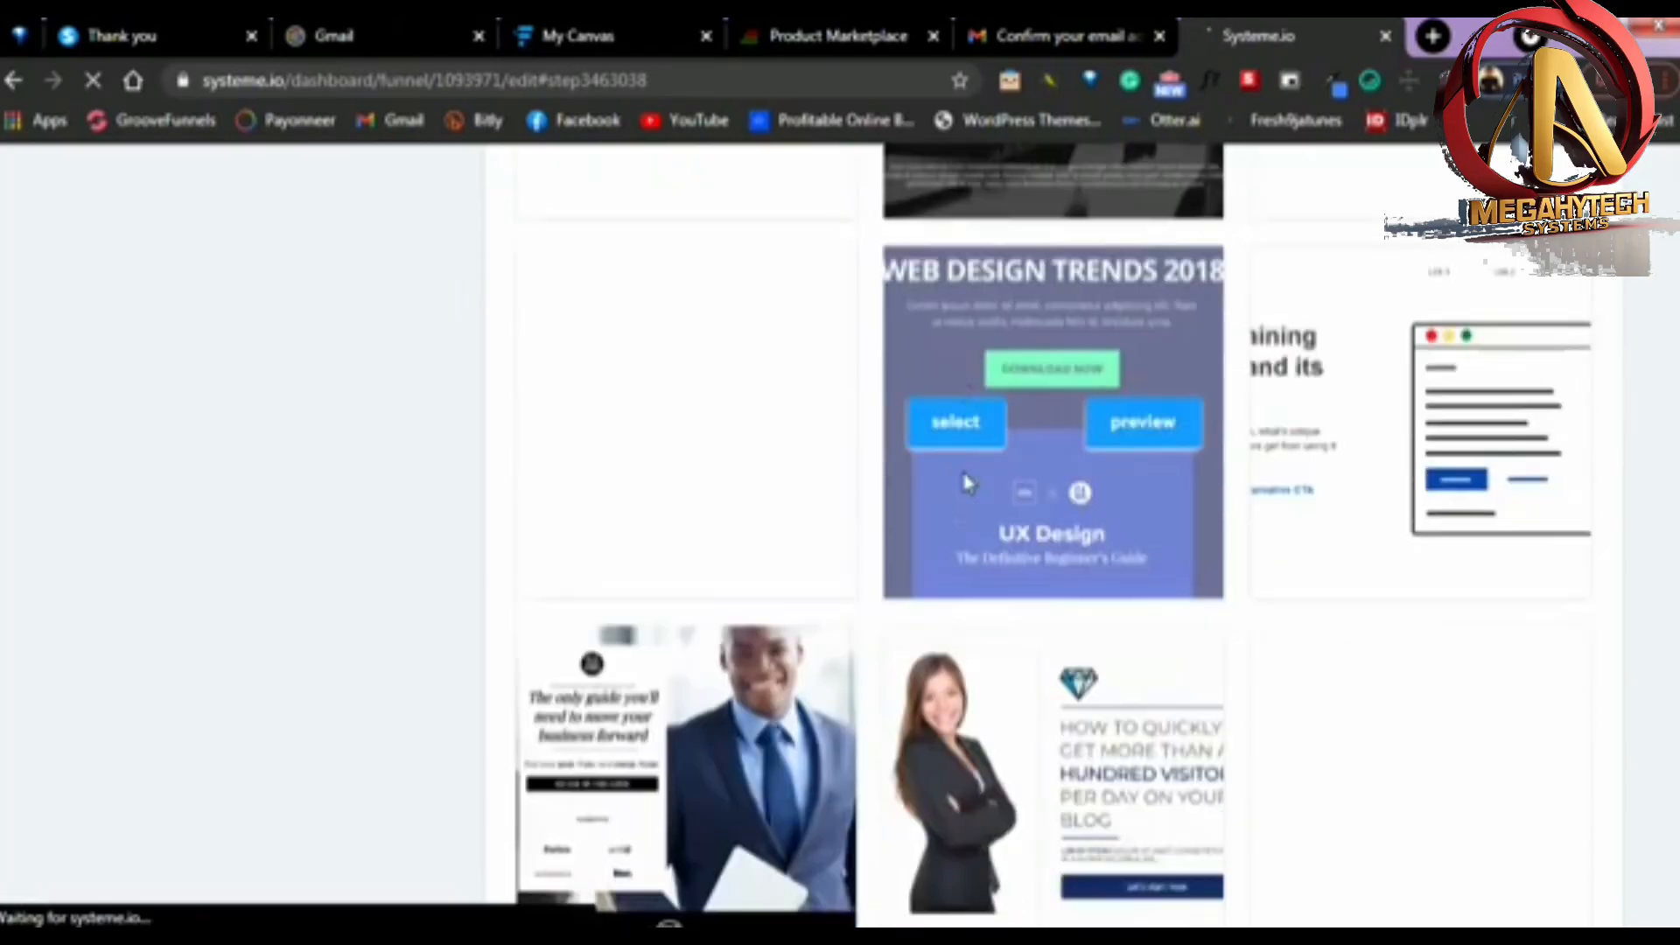
{"action": "scroll", "coordinate": [968, 484], "scroll_direction": "down", "scroll_amount": 18}
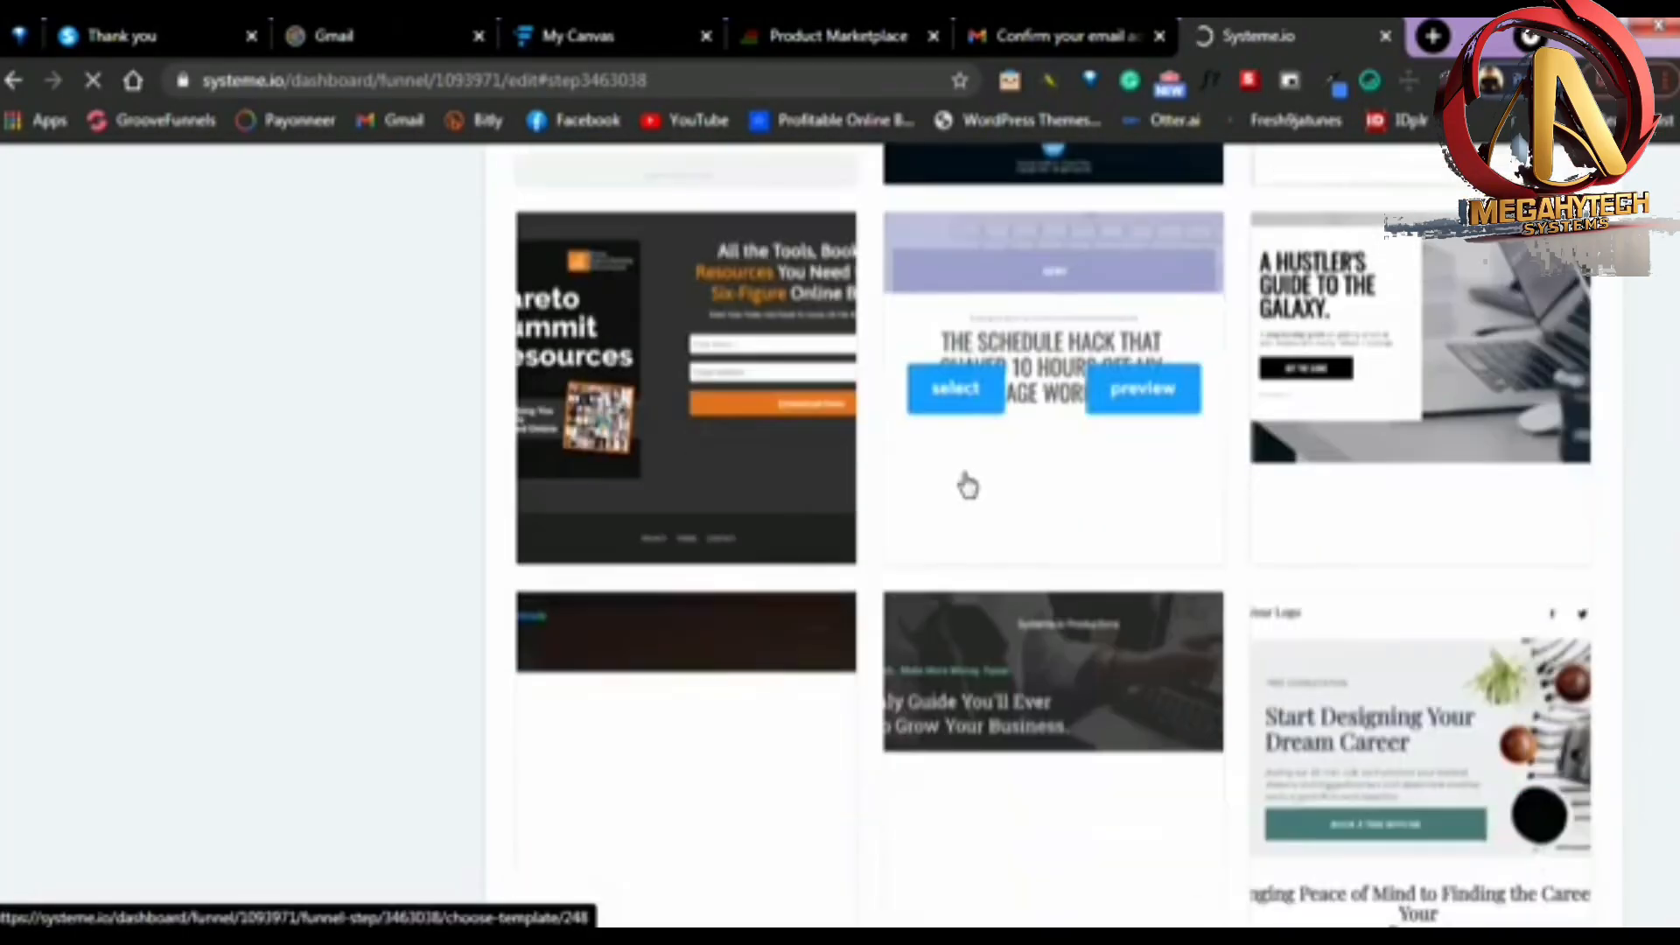
{"action": "scroll", "coordinate": [968, 481], "scroll_direction": "down", "scroll_amount": 7}
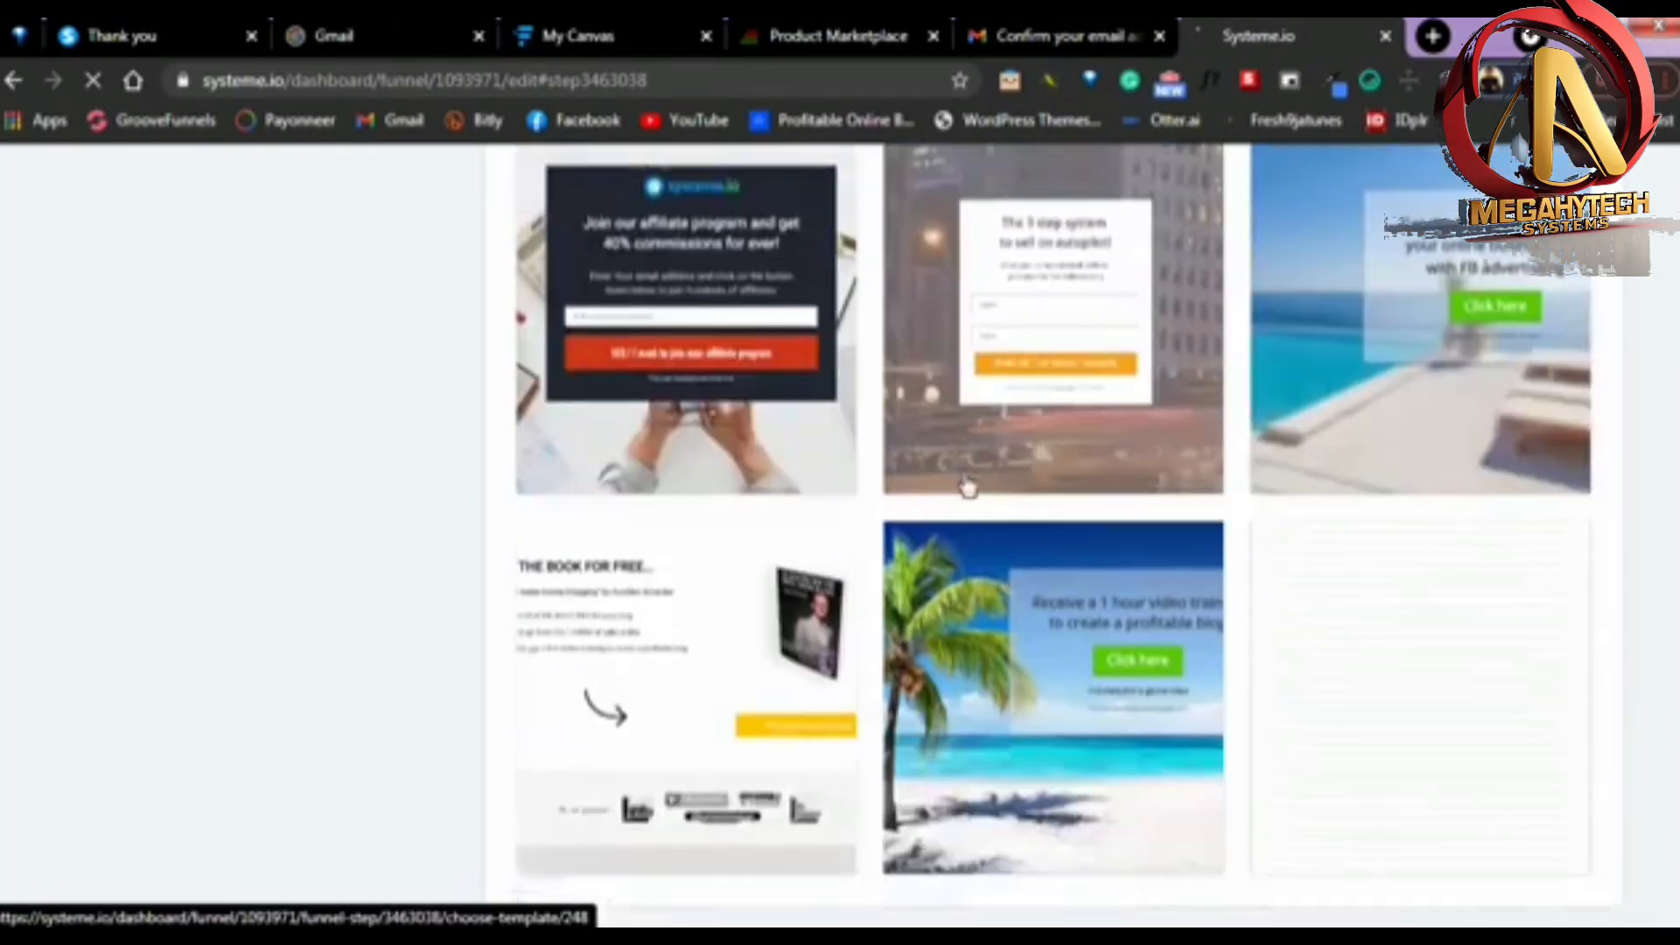
{"action": "scroll", "coordinate": [971, 503], "scroll_direction": "up", "scroll_amount": 4}
{"action": "scroll", "coordinate": [971, 514], "scroll_direction": "up", "scroll_amount": 15}
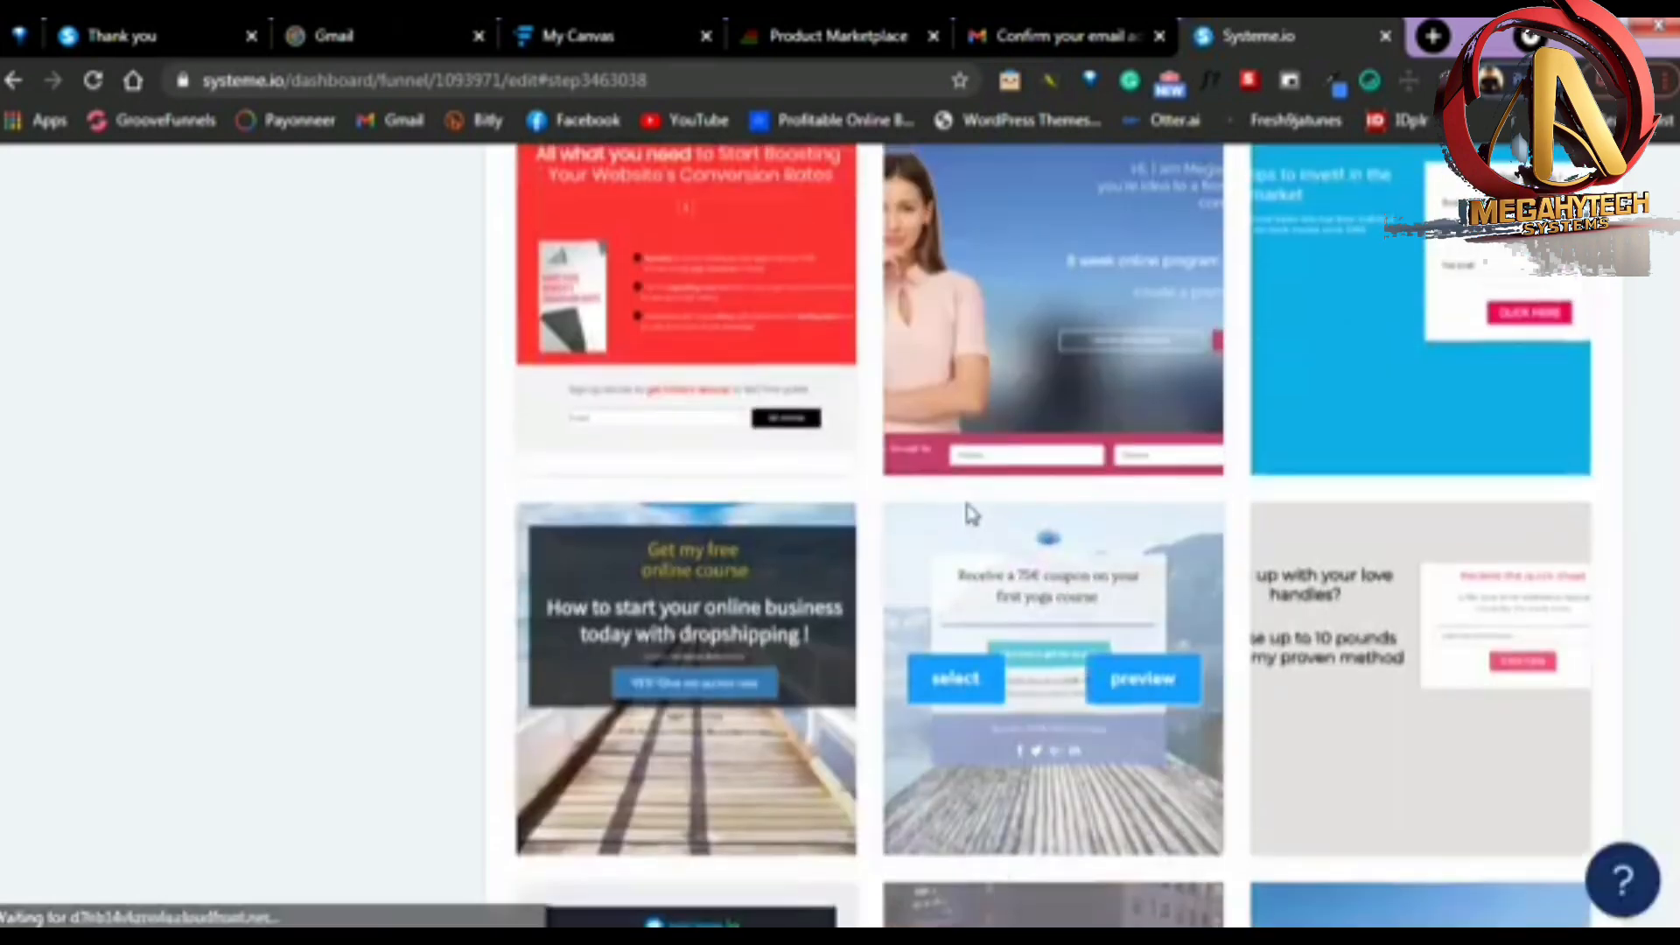
{"action": "scroll", "coordinate": [981, 507], "scroll_direction": "up", "scroll_amount": 10}
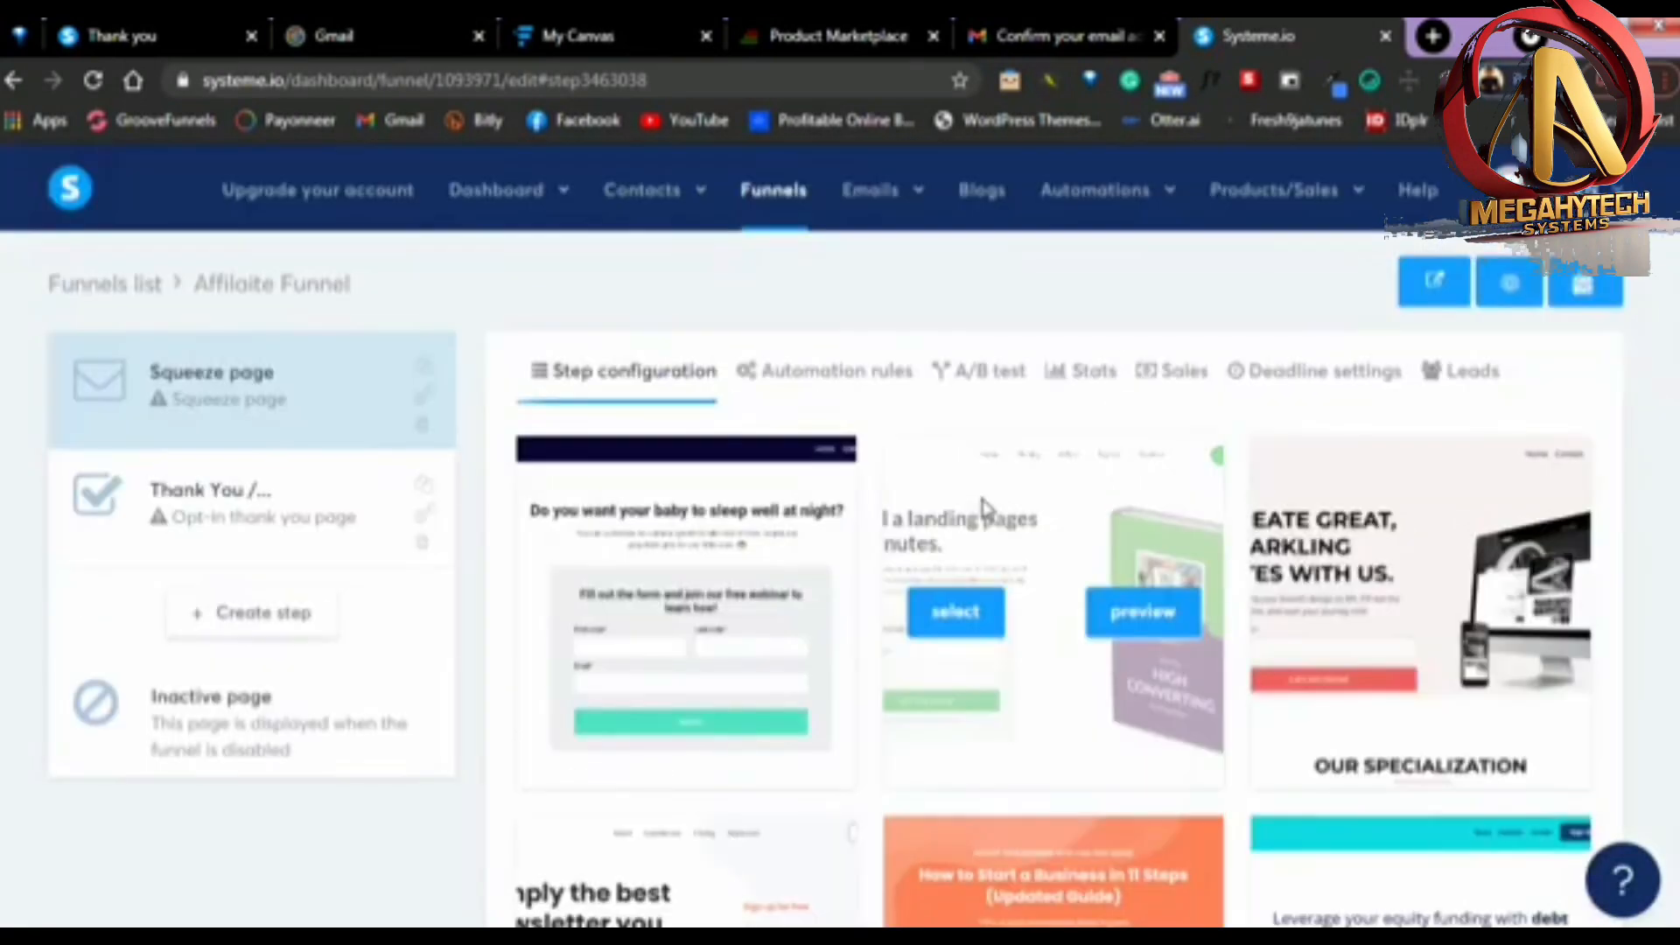
{"action": "scroll", "coordinate": [981, 506], "scroll_direction": "down", "scroll_amount": 20}
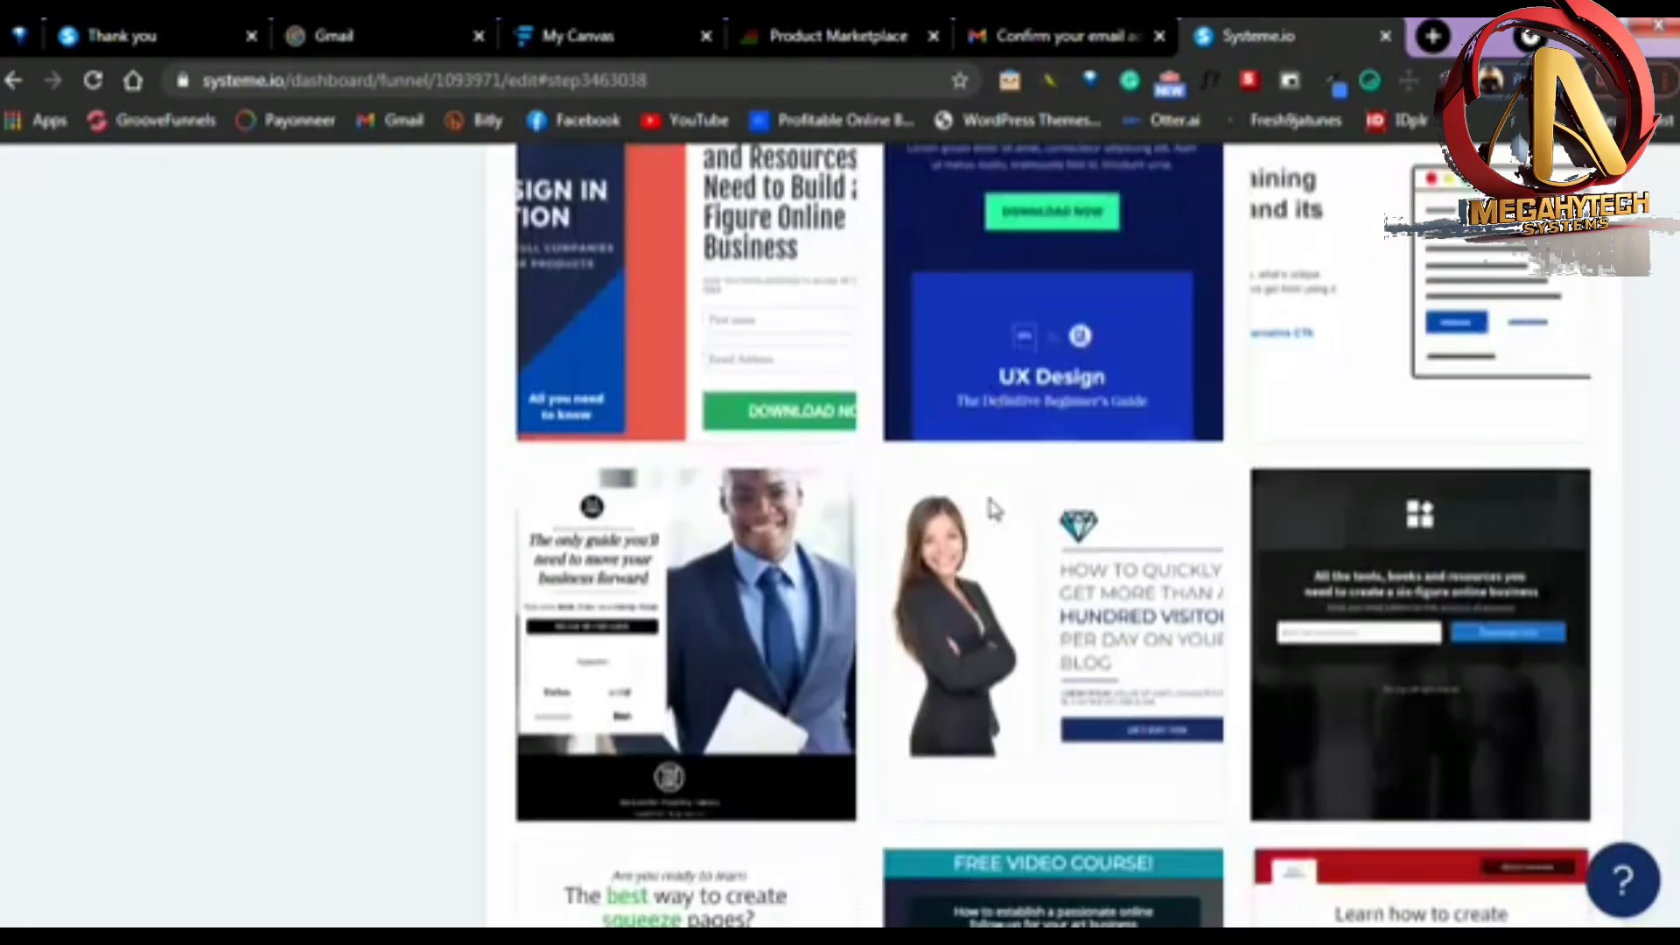
{"action": "scroll", "coordinate": [993, 507], "scroll_direction": "down", "scroll_amount": 20}
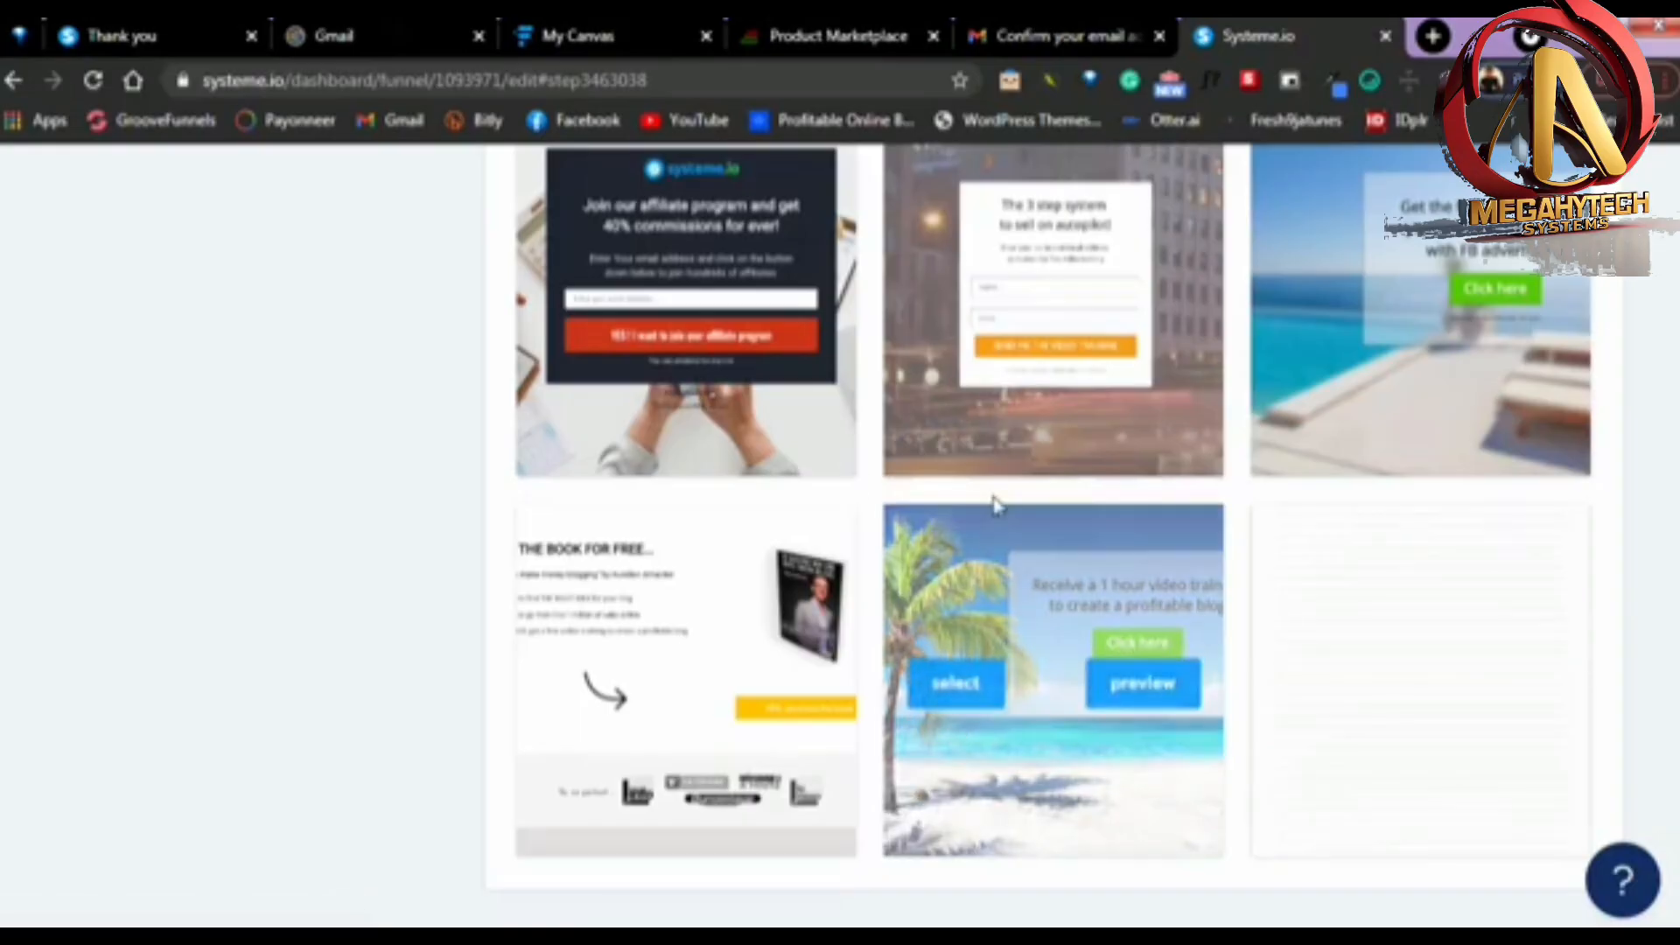
{"action": "scroll", "coordinate": [962, 499], "scroll_direction": "up", "scroll_amount": 5}
{"action": "scroll", "coordinate": [932, 500], "scroll_direction": "up", "scroll_amount": 15}
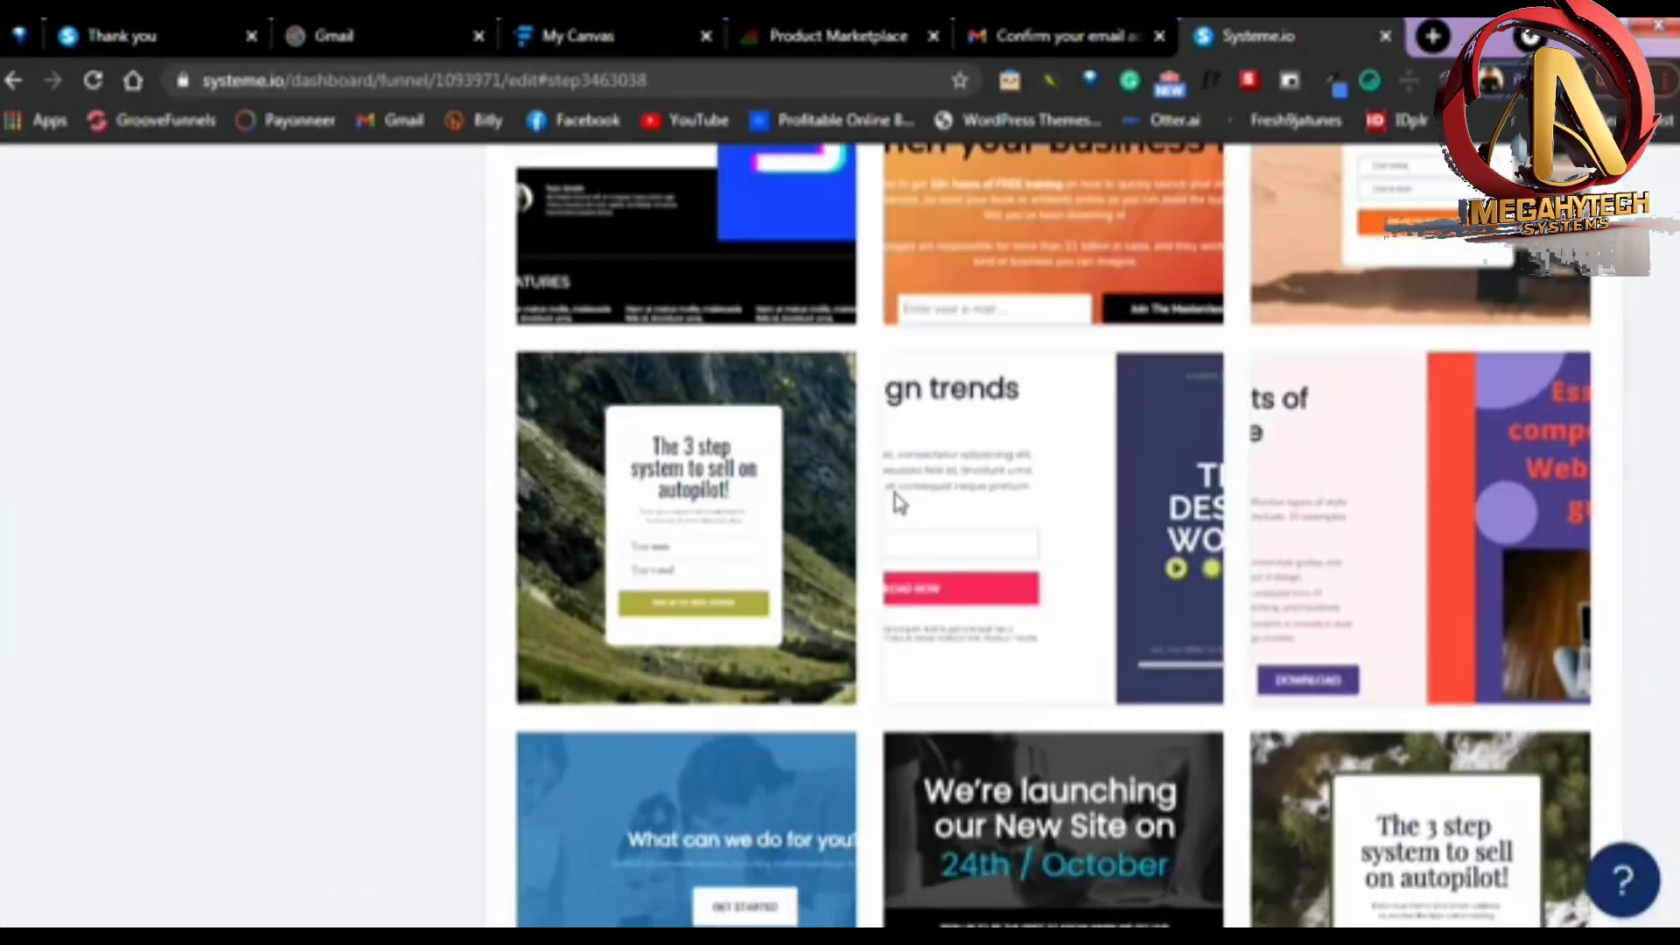
{"action": "scroll", "coordinate": [884, 511], "scroll_direction": "up", "scroll_amount": 20}
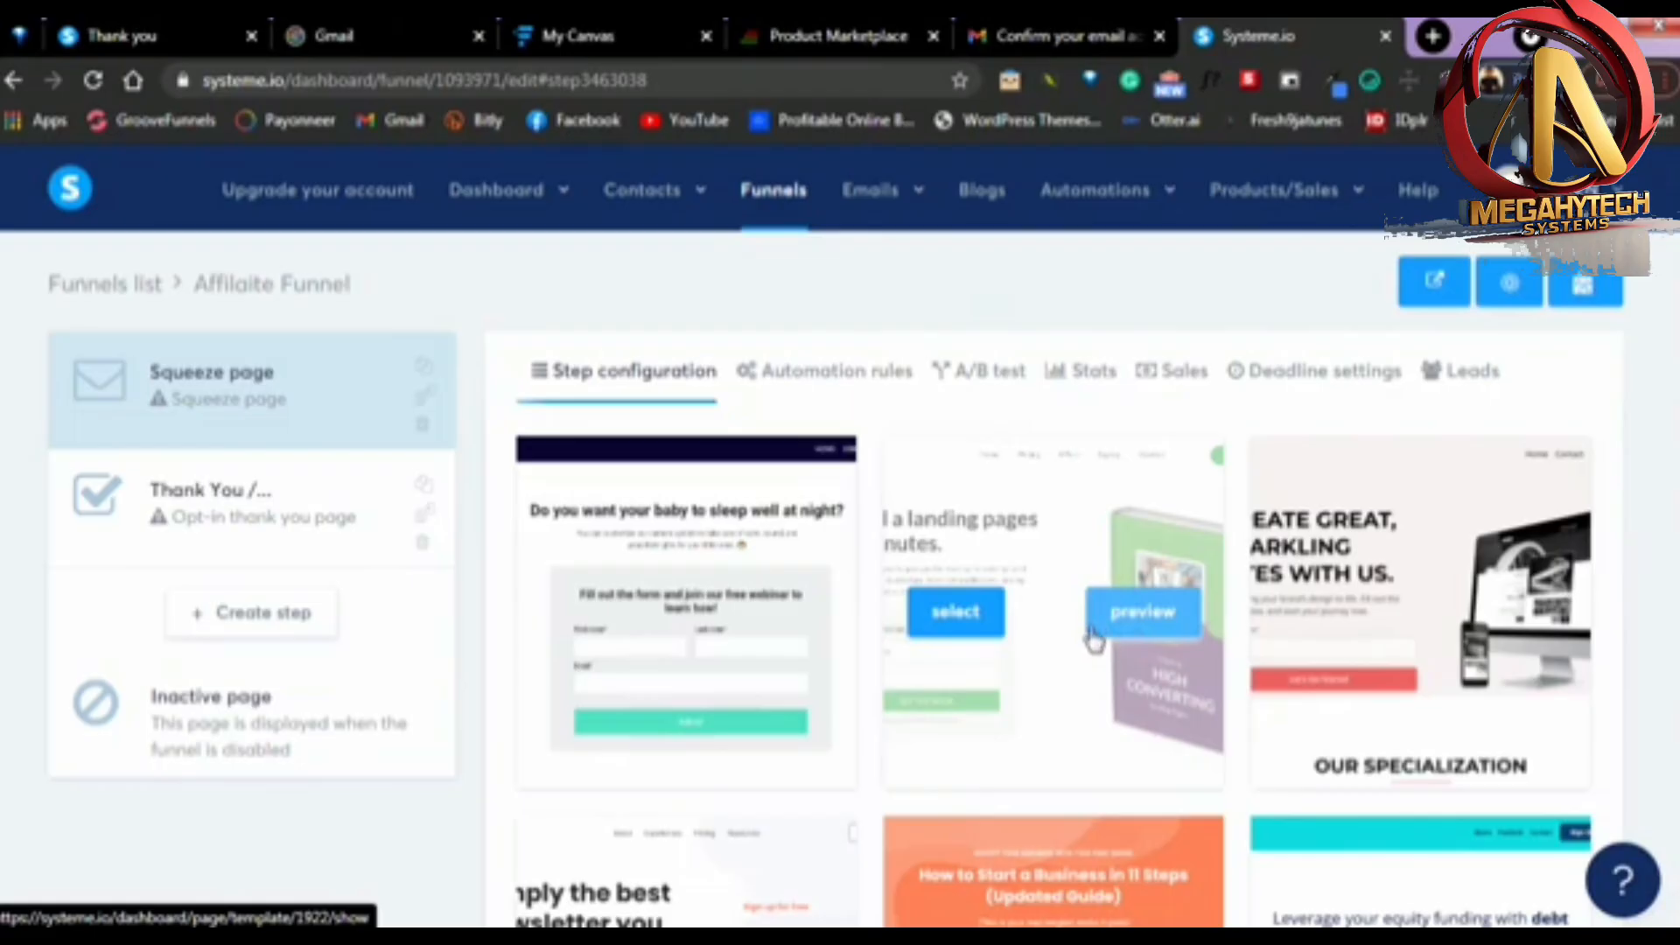
Choose the "Learn how to create amazing photos with this FREE course in just 5 days" template for the squeeze page
{"action": "scroll", "coordinate": [1360, 615], "scroll_direction": "down", "scroll_amount": 4}
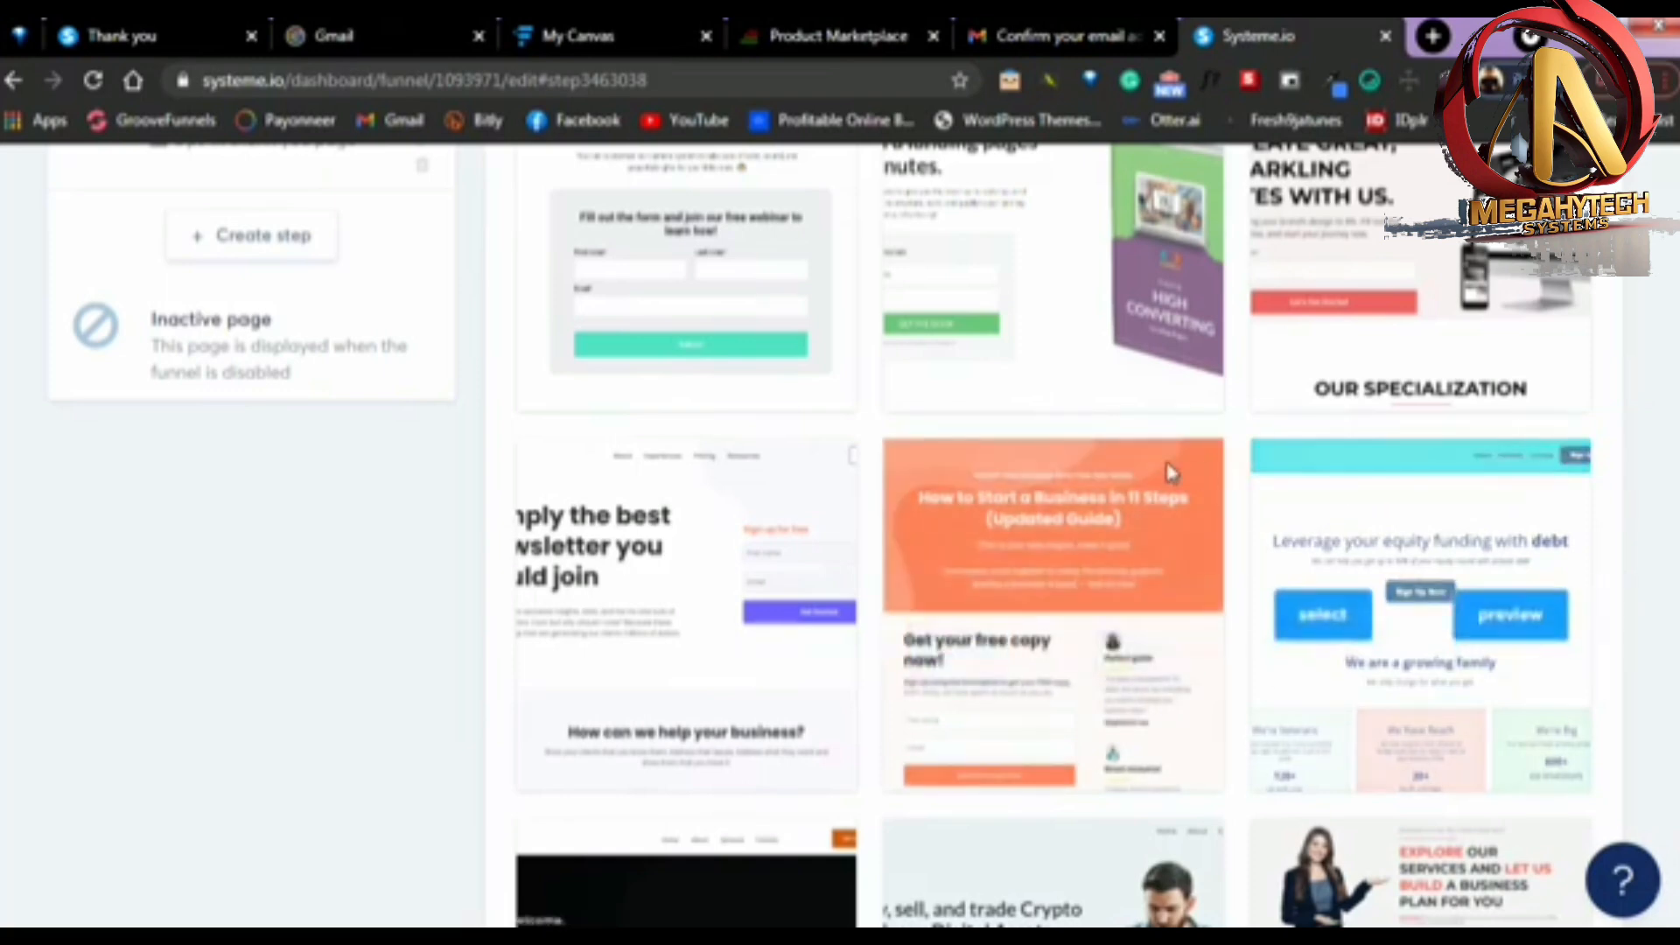
{"action": "scroll", "coordinate": [1076, 458], "scroll_direction": "down", "scroll_amount": 5}
{"action": "scroll", "coordinate": [1069, 455], "scroll_direction": "down", "scroll_amount": 8}
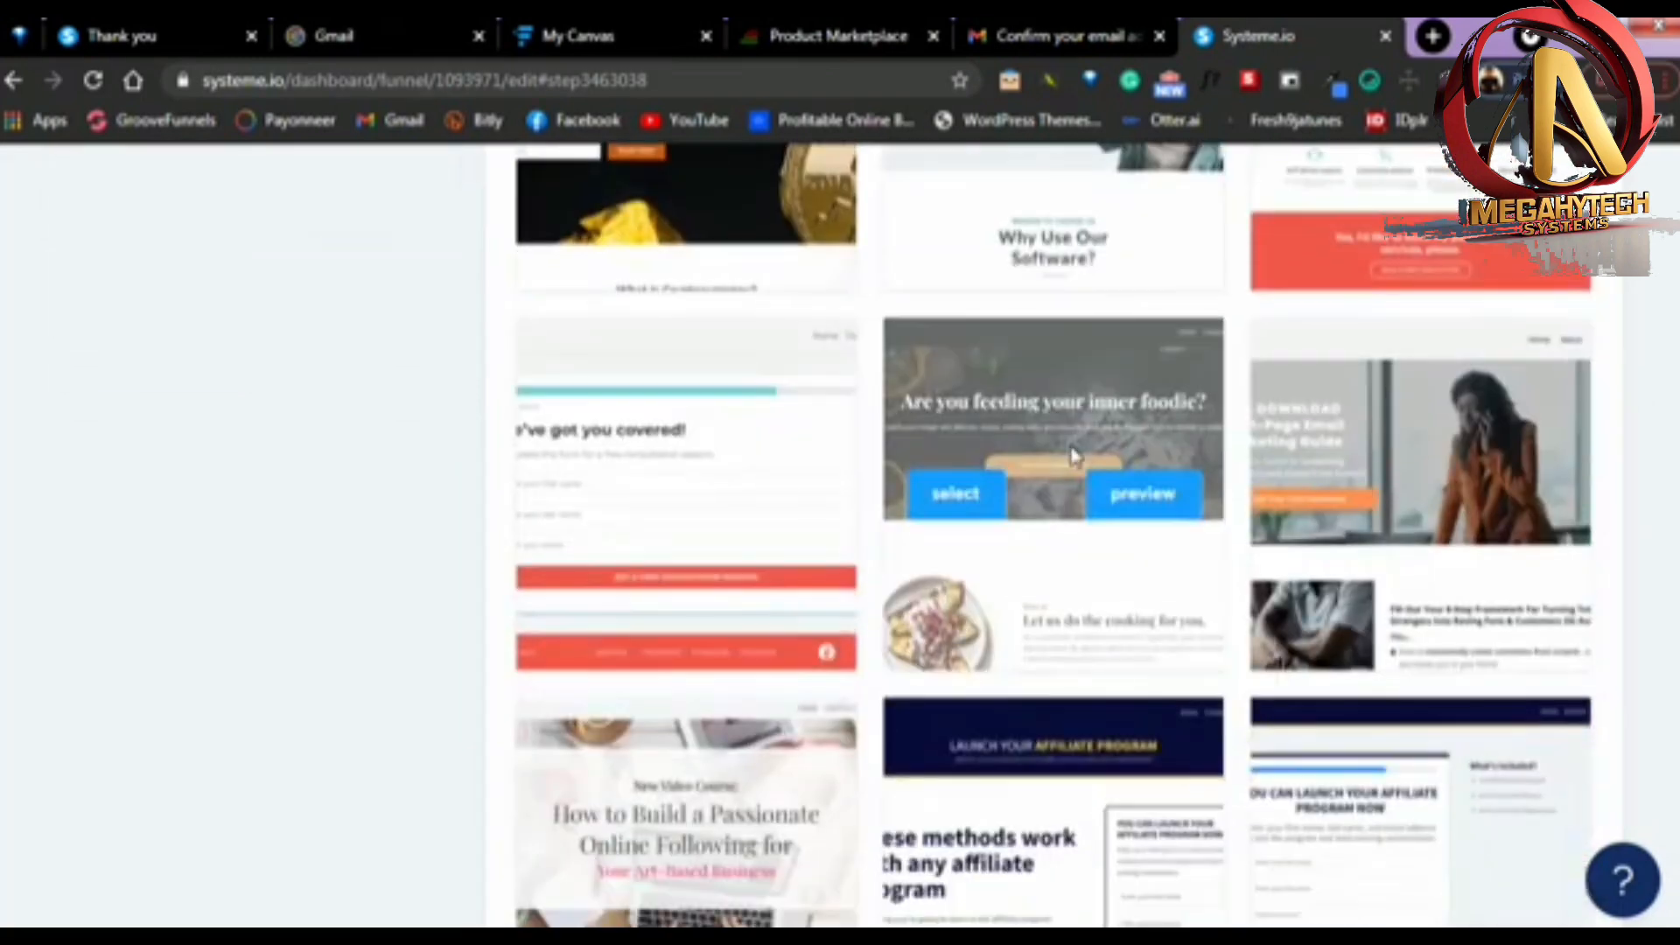
{"action": "scroll", "coordinate": [1274, 473], "scroll_direction": "up", "scroll_amount": 12}
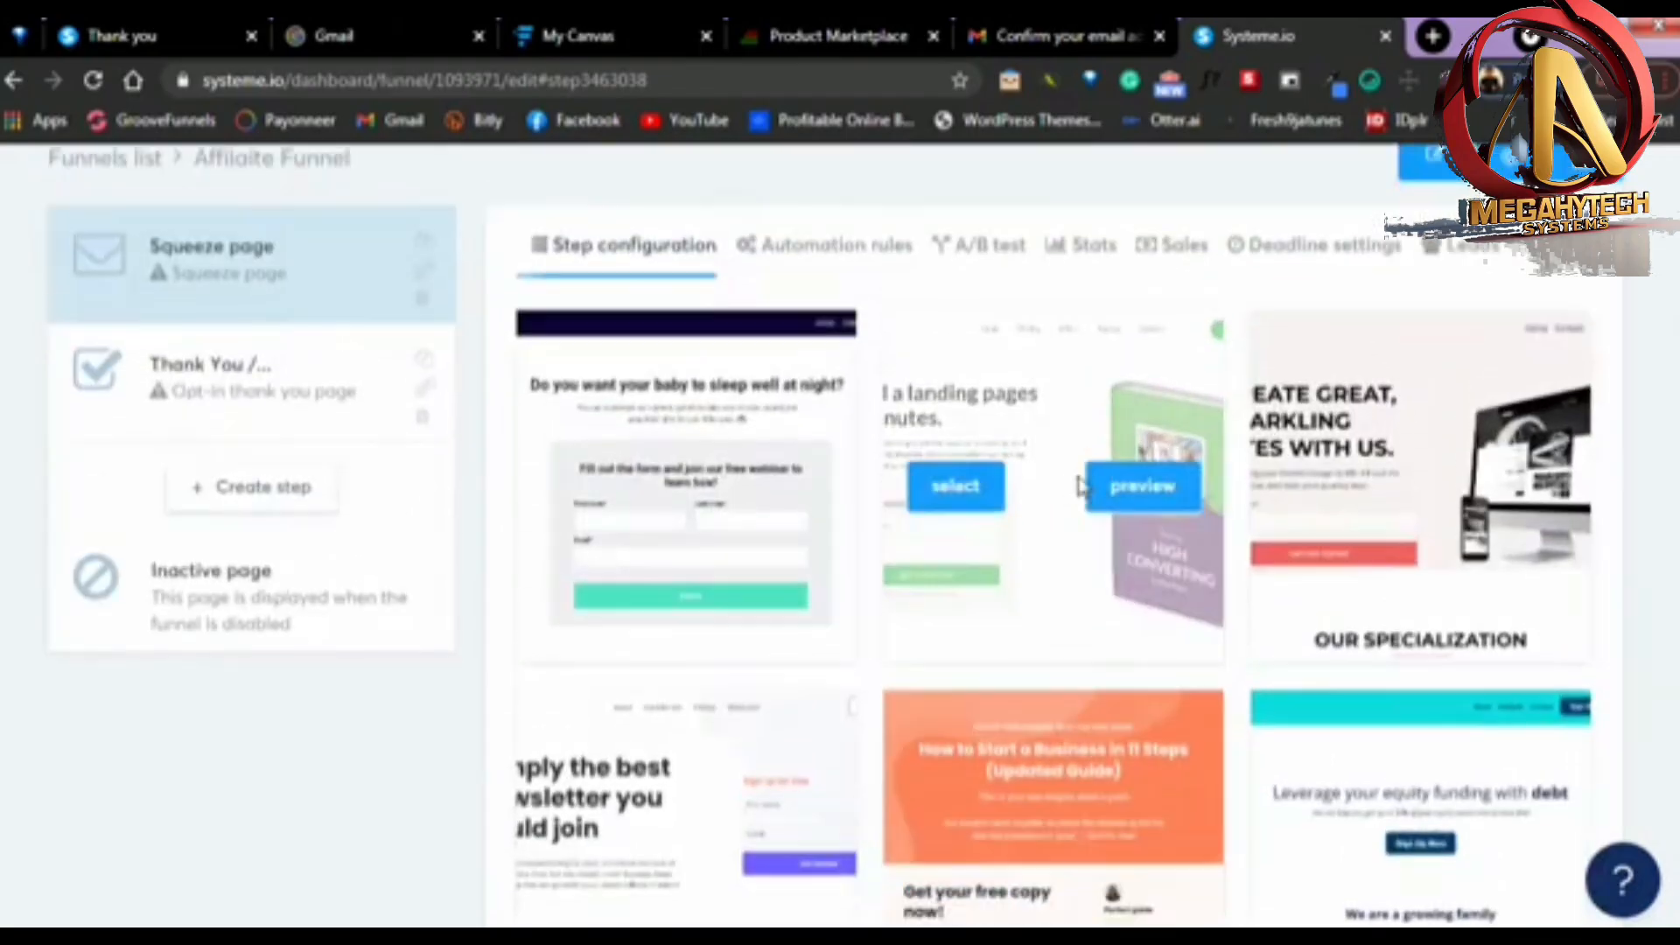
{"action": "scroll", "coordinate": [968, 472], "scroll_direction": "down", "scroll_amount": 6}
{"action": "scroll", "coordinate": [957, 452], "scroll_direction": "up", "scroll_amount": 4}
{"action": "scroll", "coordinate": [980, 446], "scroll_direction": "down", "scroll_amount": 9}
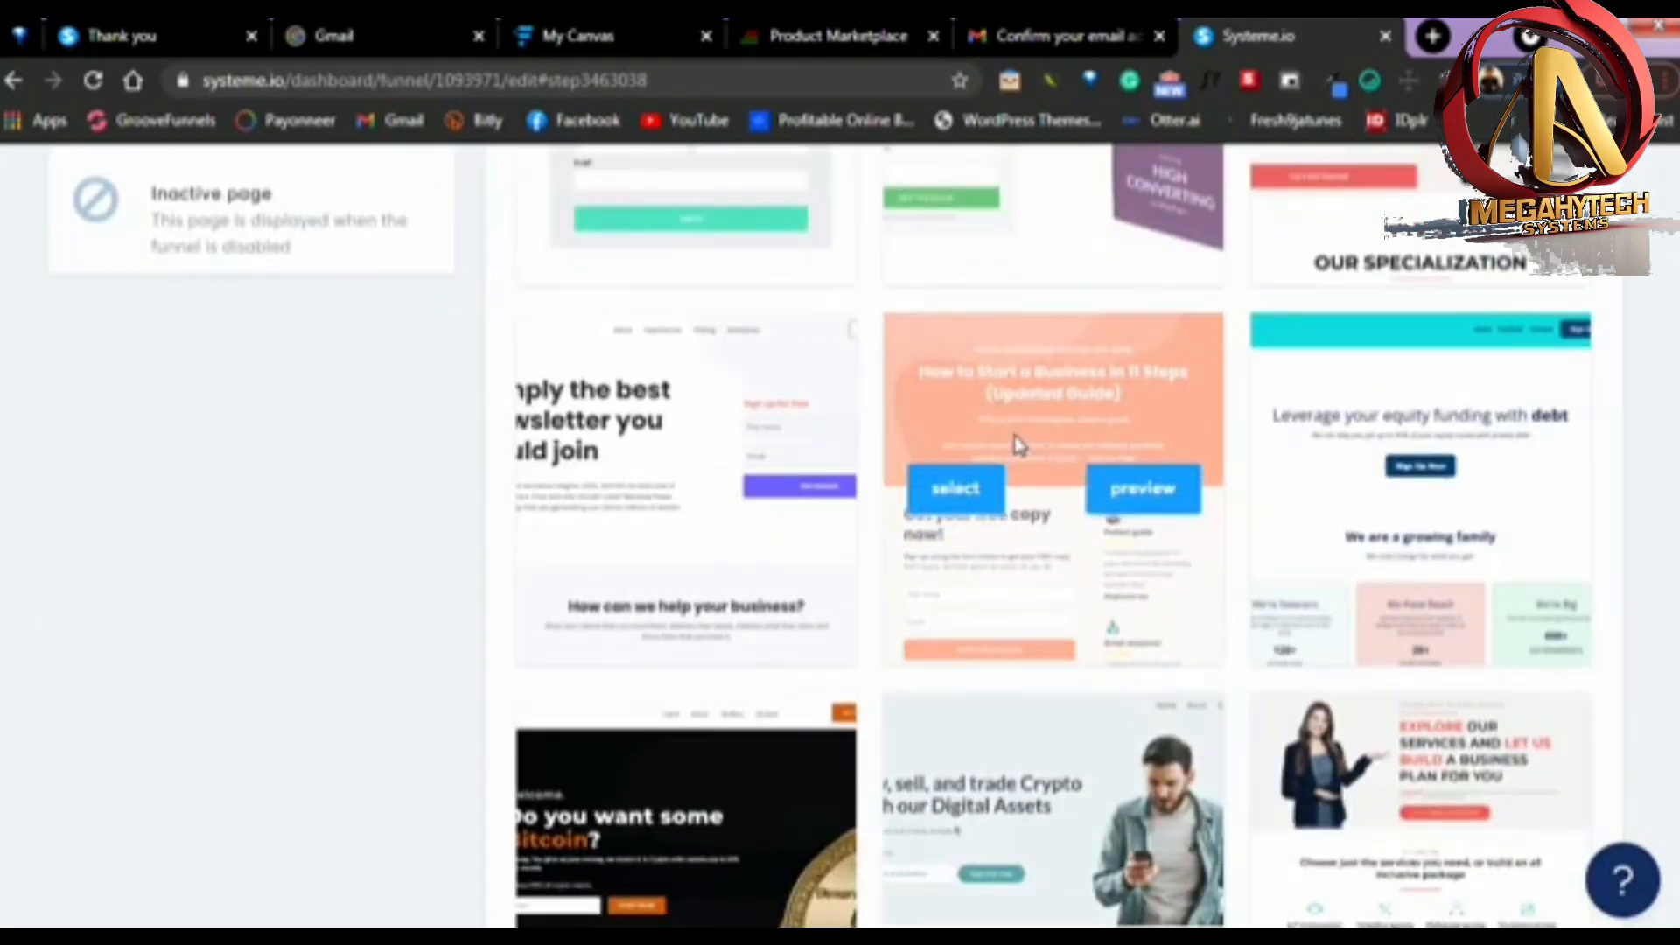
{"action": "scroll", "coordinate": [1017, 444], "scroll_direction": "down", "scroll_amount": 20}
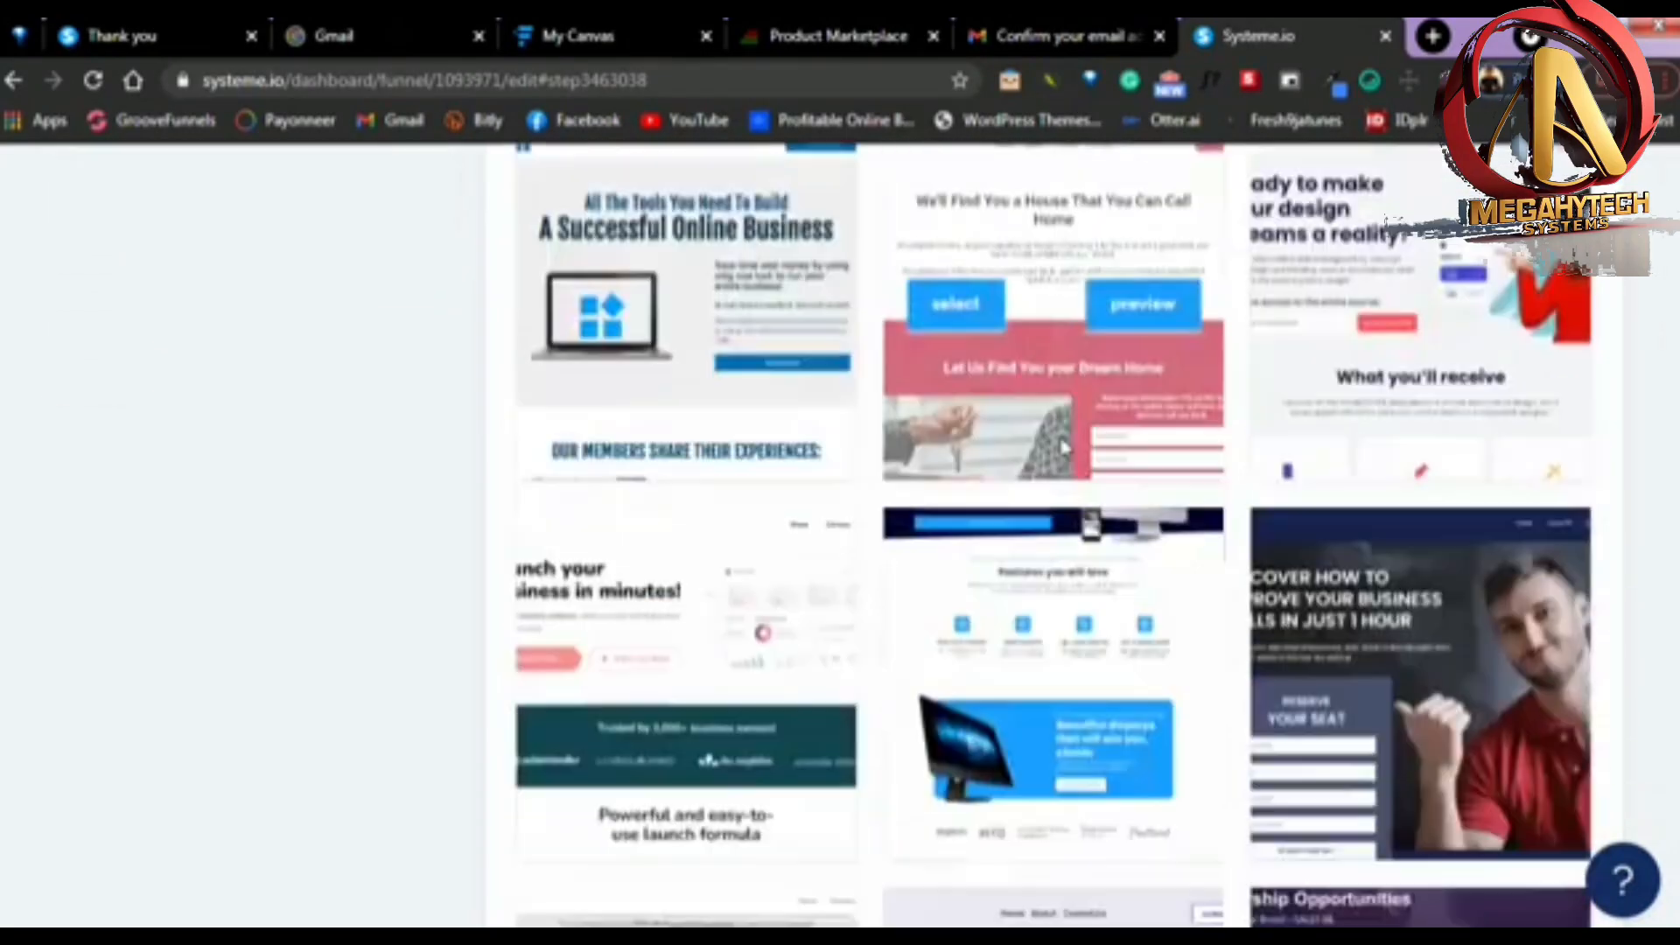
{"action": "scroll", "coordinate": [1067, 448], "scroll_direction": "down", "scroll_amount": 15}
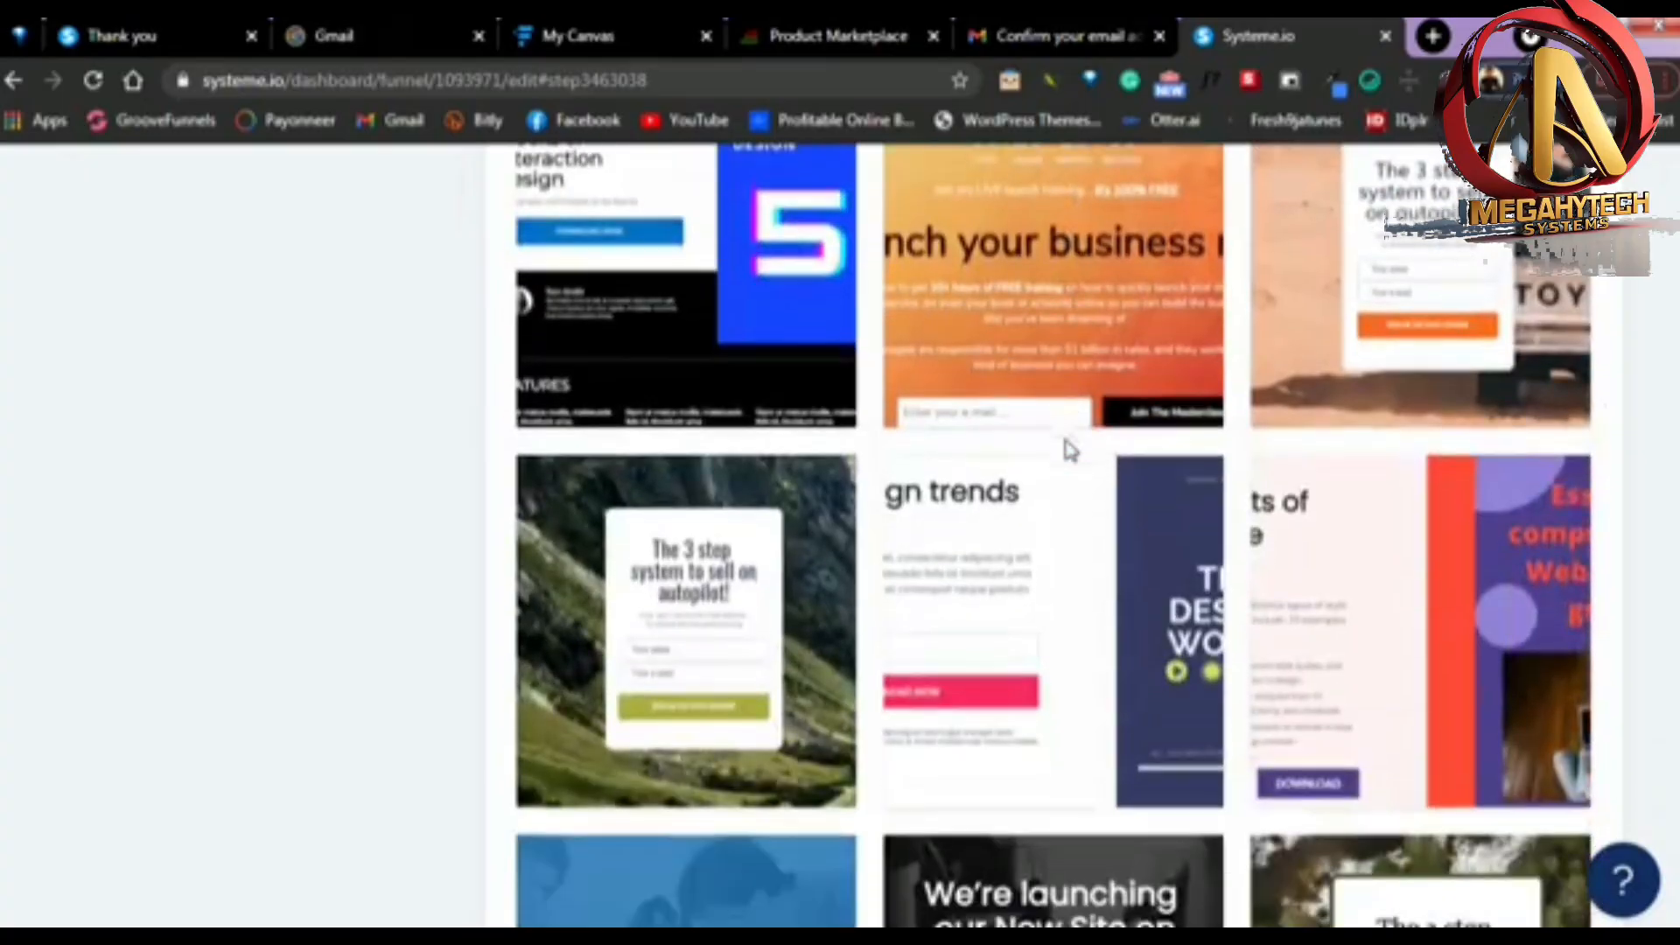
{"action": "scroll", "coordinate": [1068, 450], "scroll_direction": "down", "scroll_amount": 9}
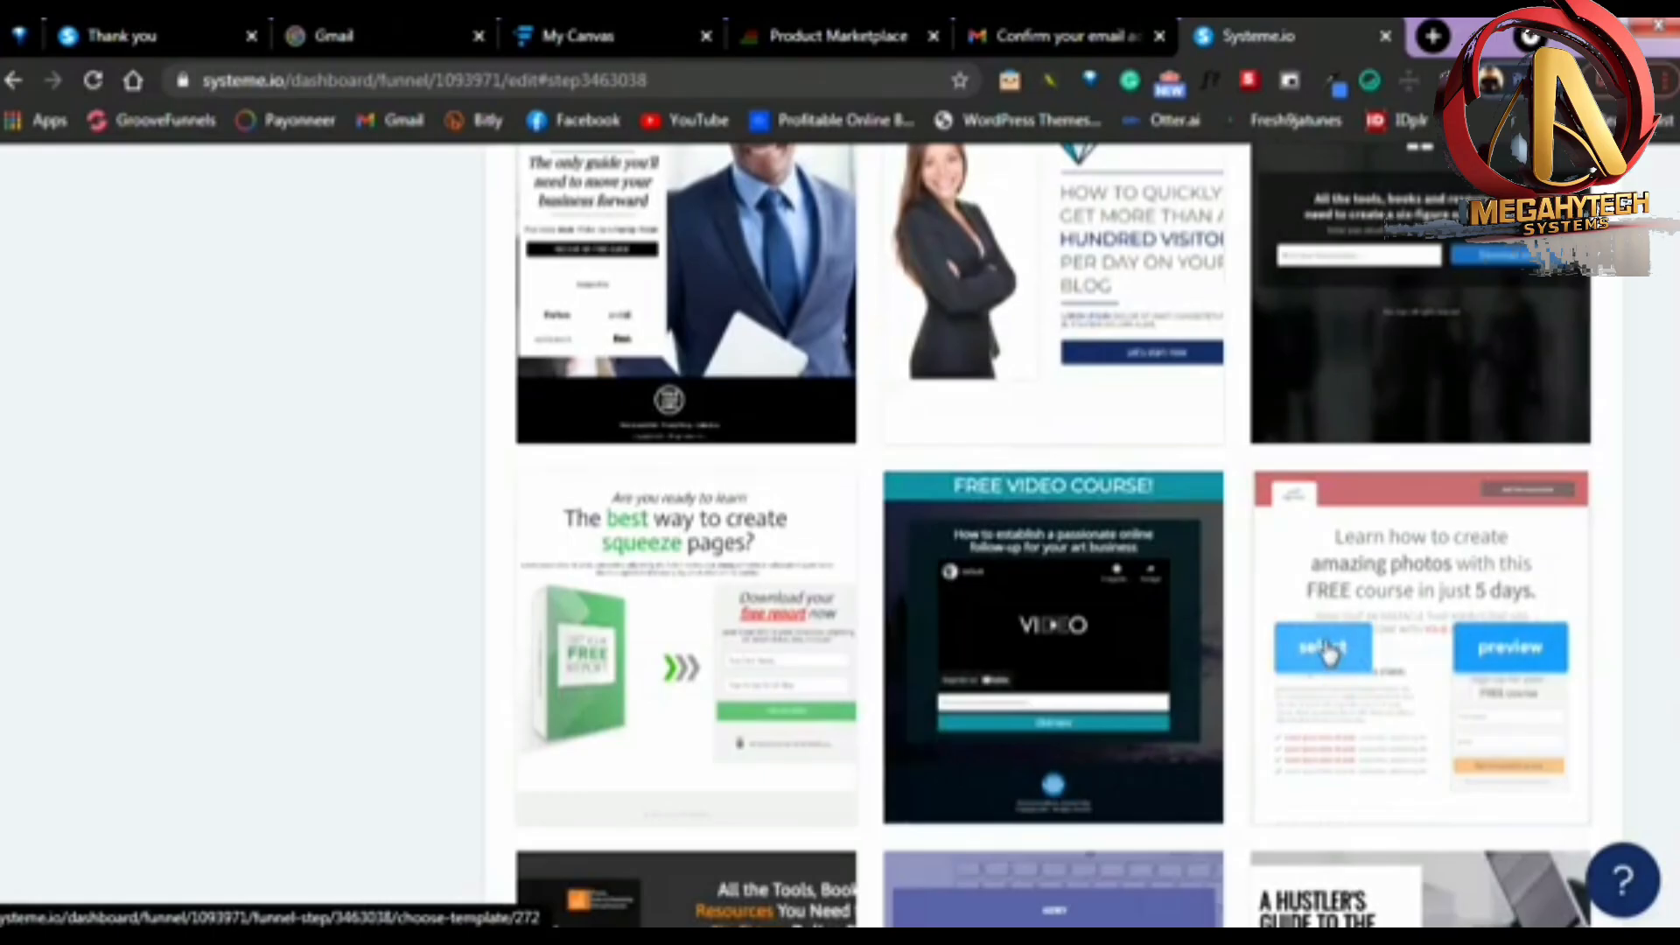
{"action": "left_click", "coordinate": [1326, 649]}
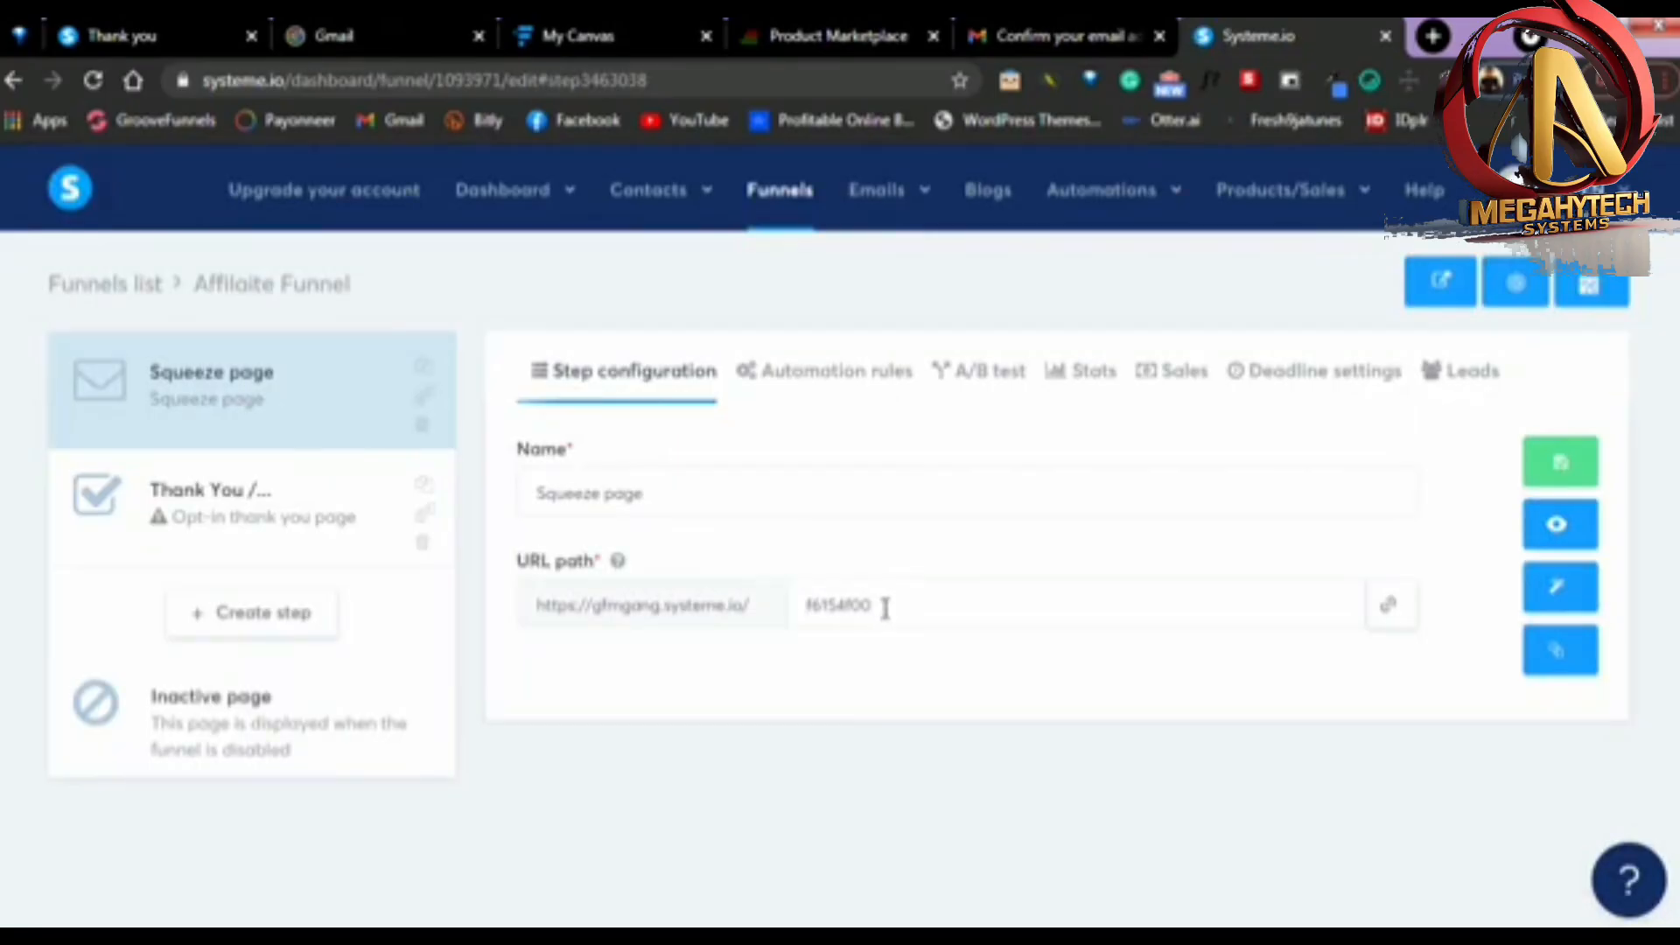
Set the squeeze page's URL path to "affiliatefunnel" and its name to "FREE VIDEO"
{"action": "left_click_drag", "start_coordinate": [885, 608], "coordinate": [799, 604]}
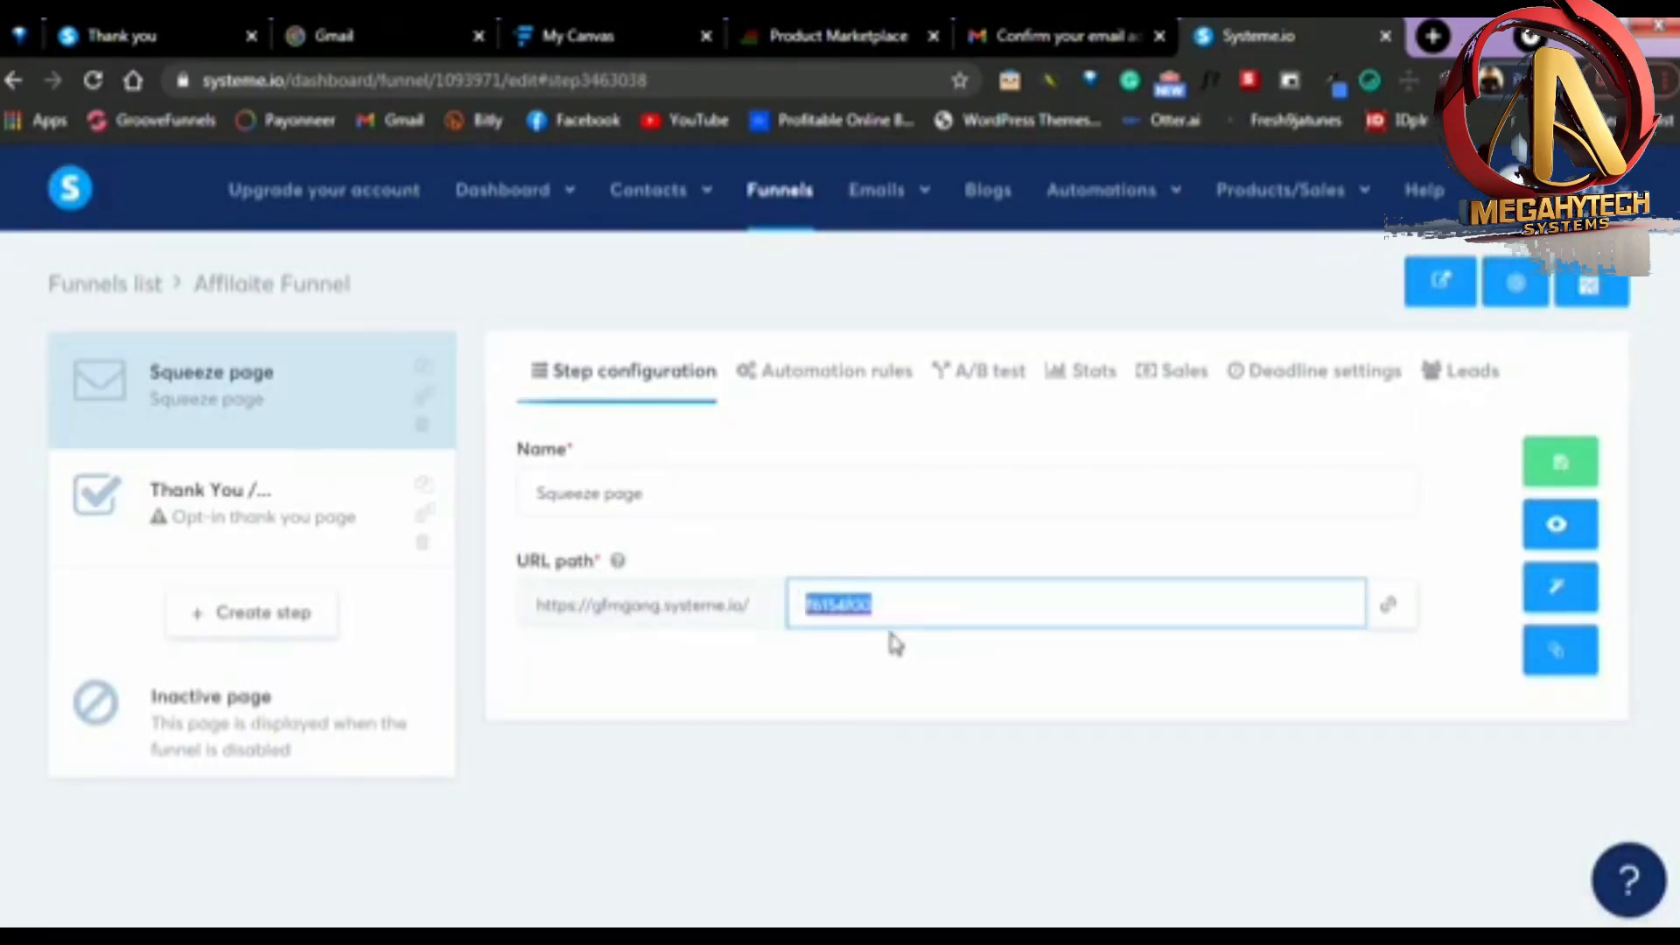
{"action": "type", "text": "affilaitefunnel"}
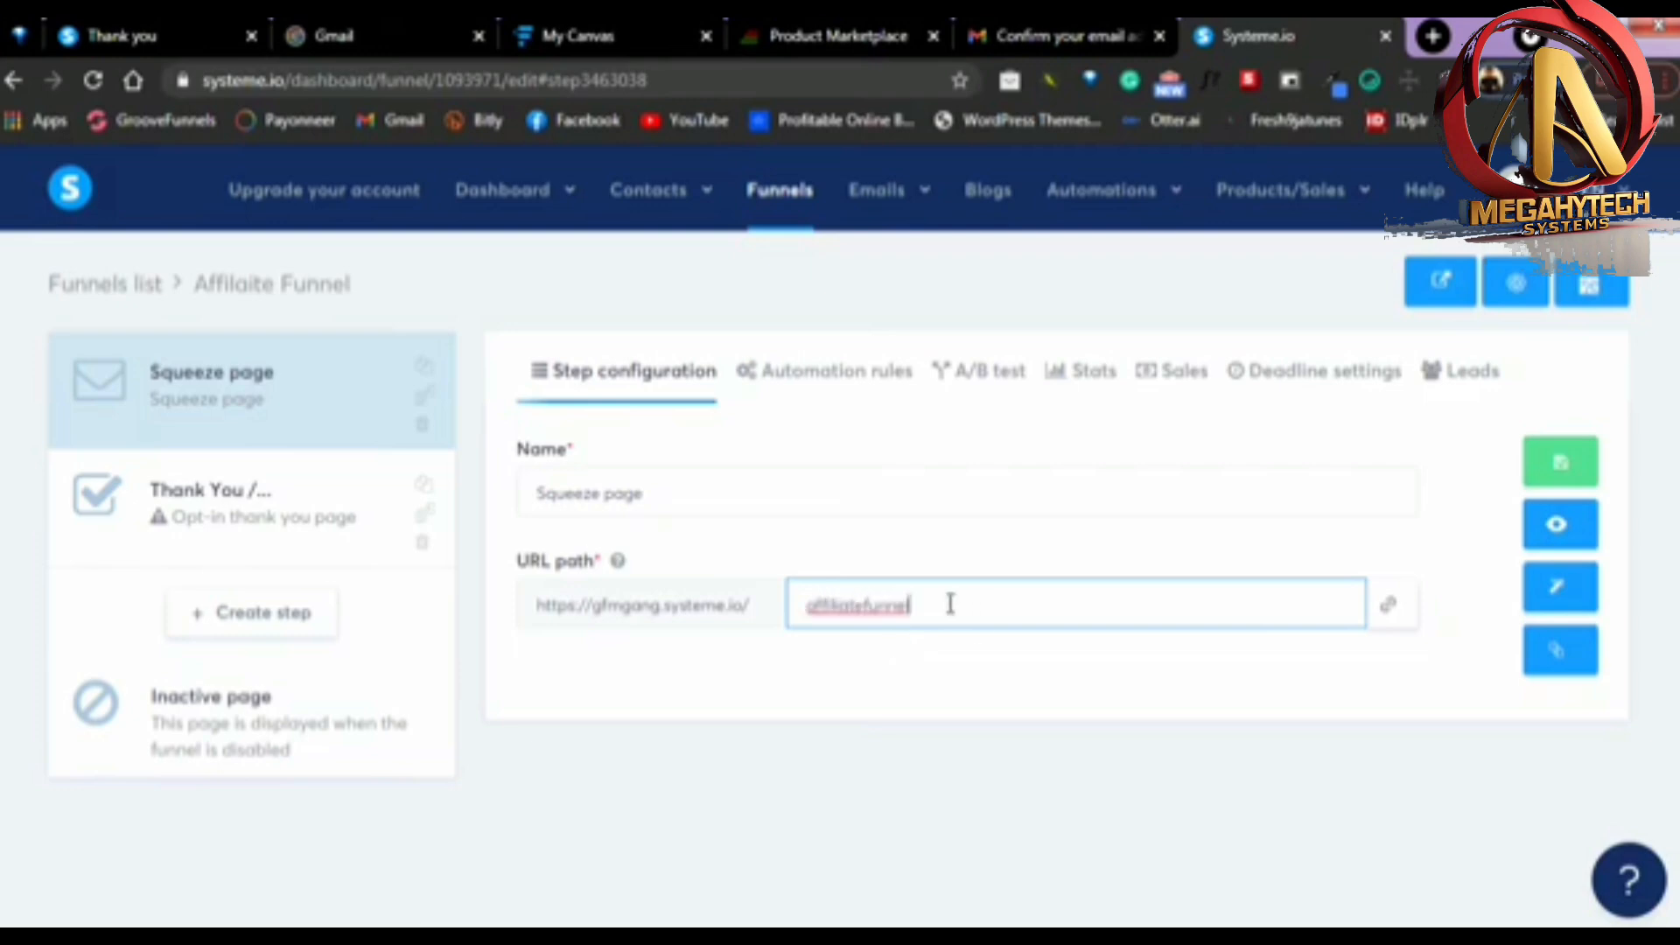
{"action": "left_click", "coordinate": [1052, 661]}
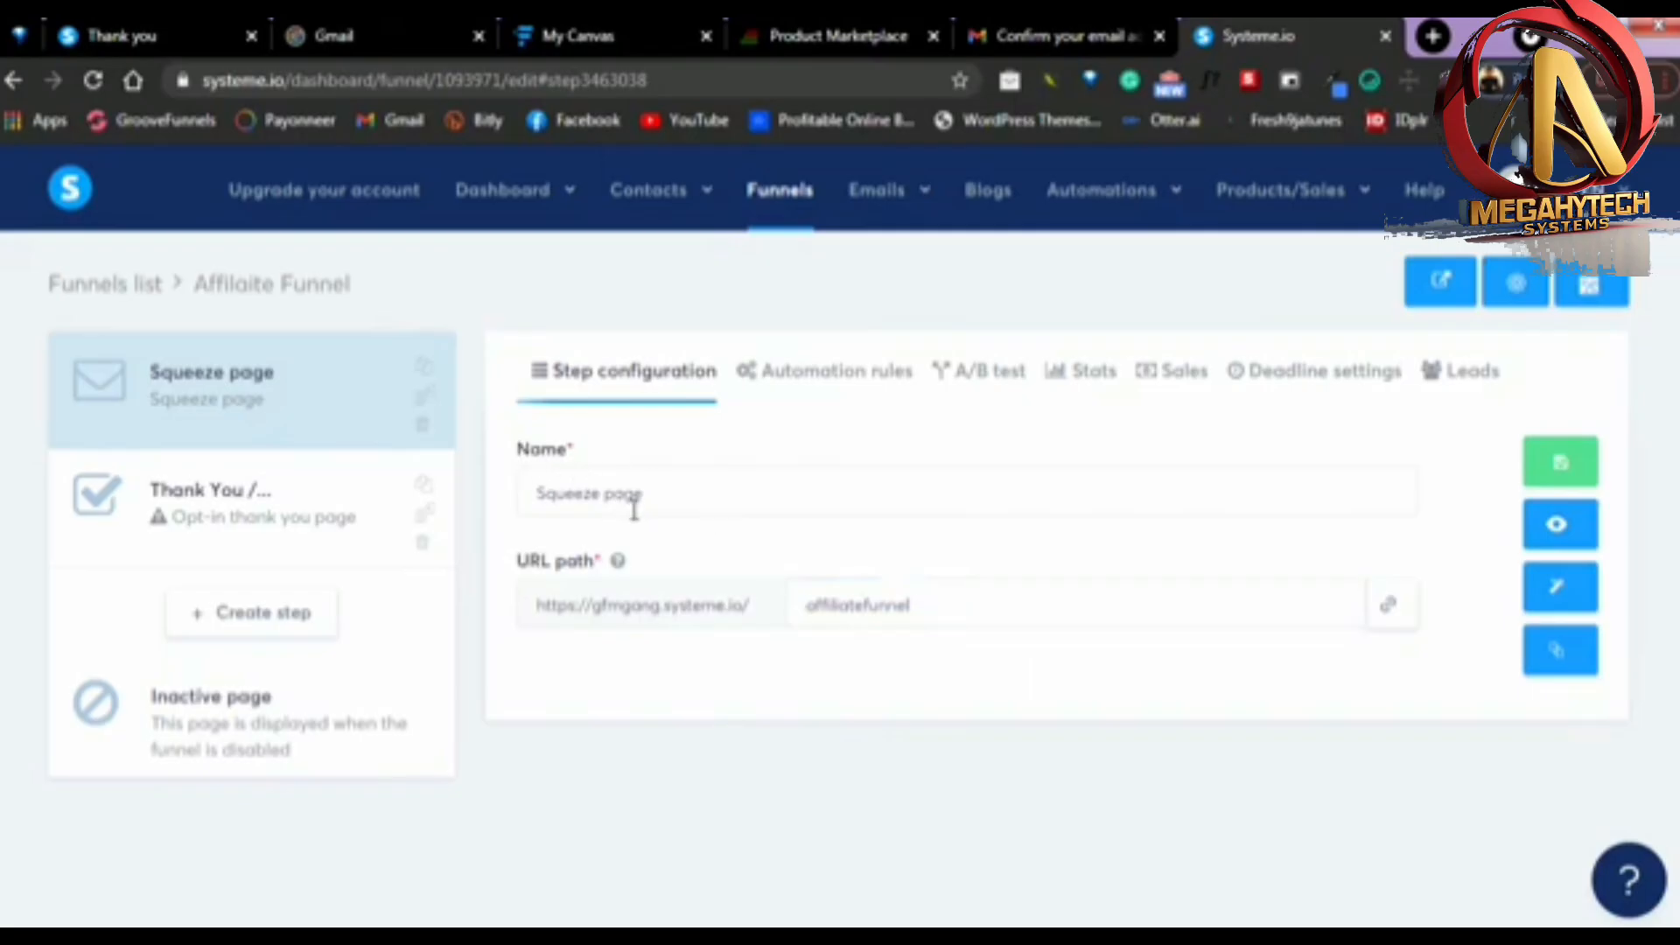
{"action": "left_click_drag", "start_coordinate": [673, 498], "coordinate": [517, 520]}
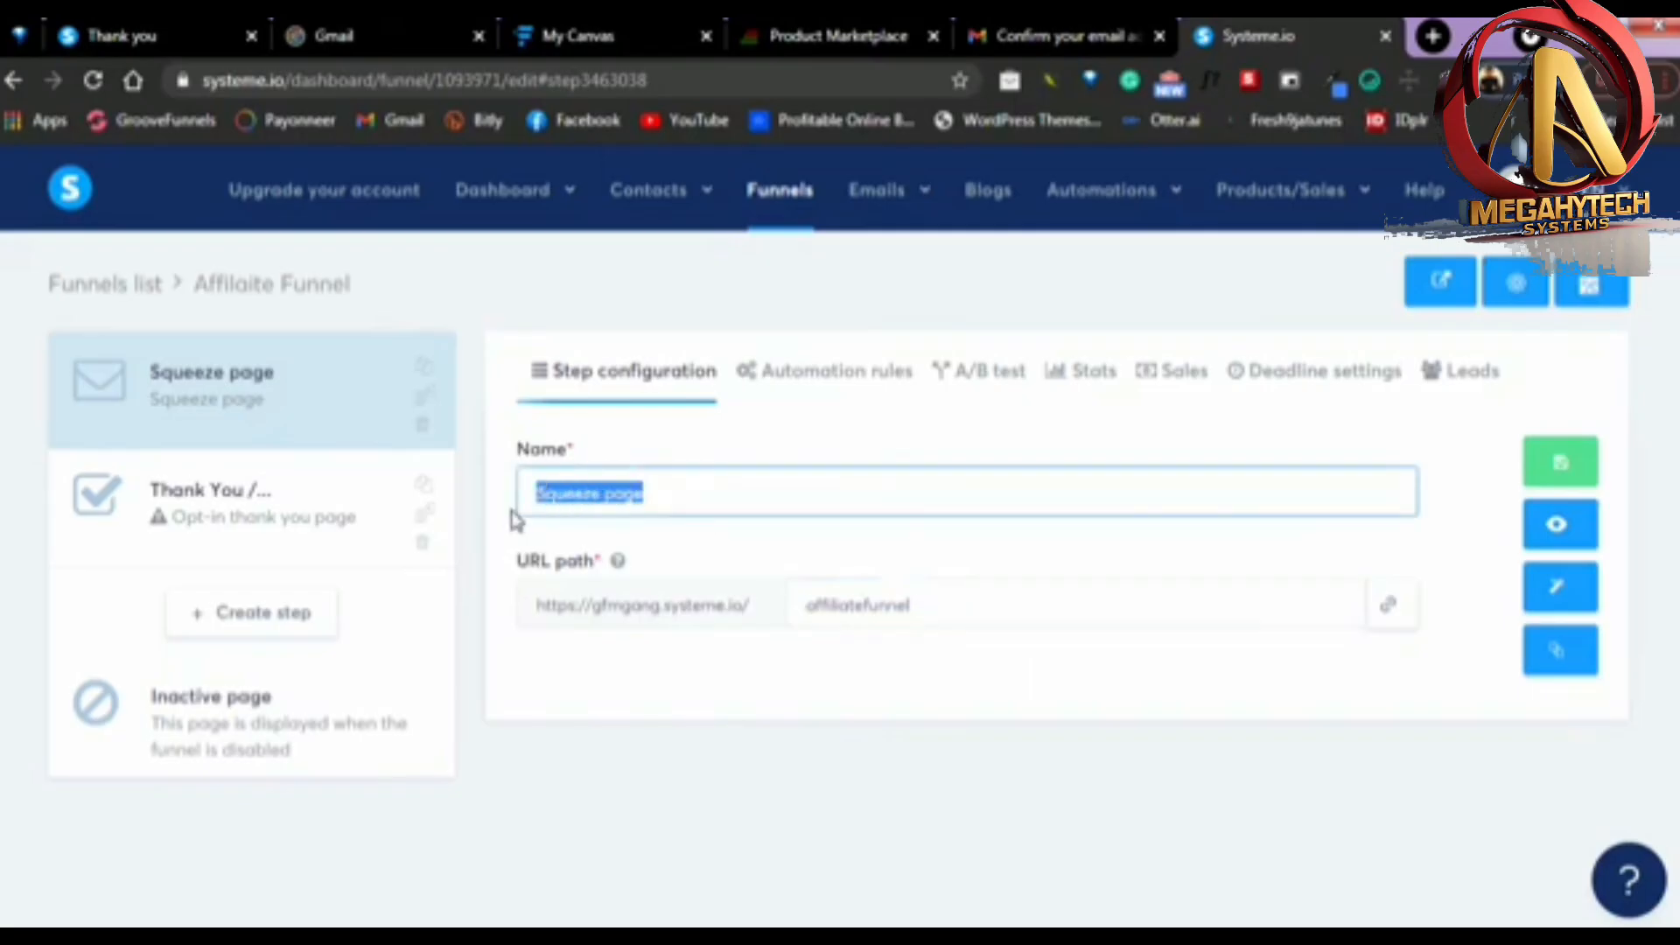
{"action": "type", "text": "FREE VIDEO"}
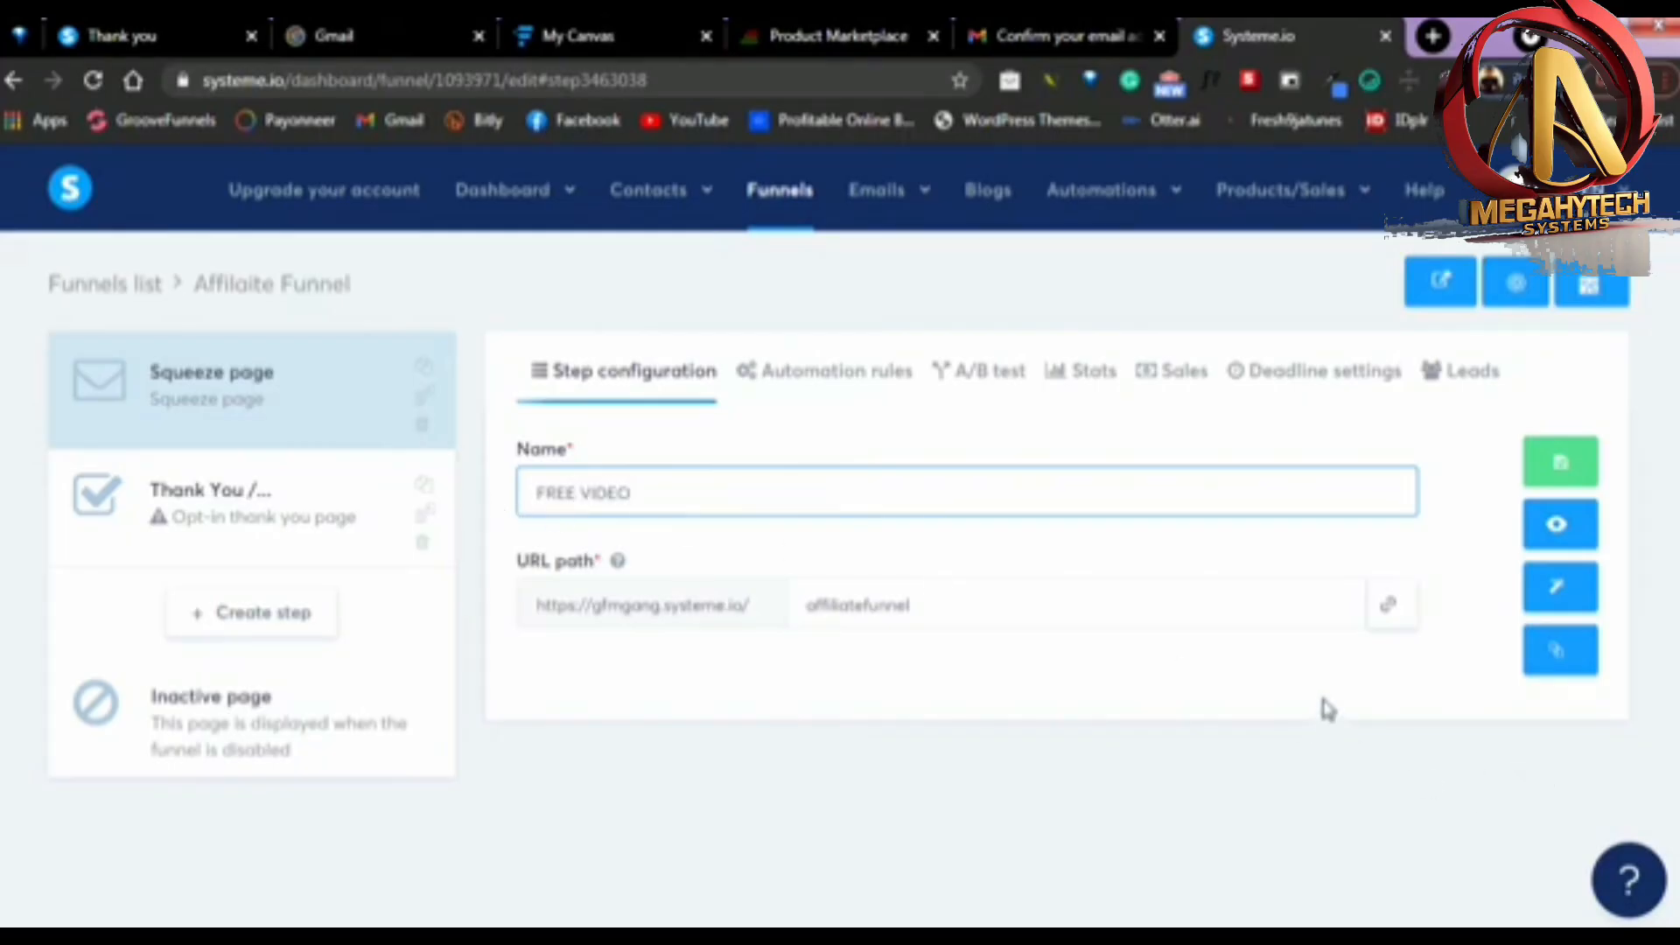
{"action": "left_click", "coordinate": [1328, 710]}
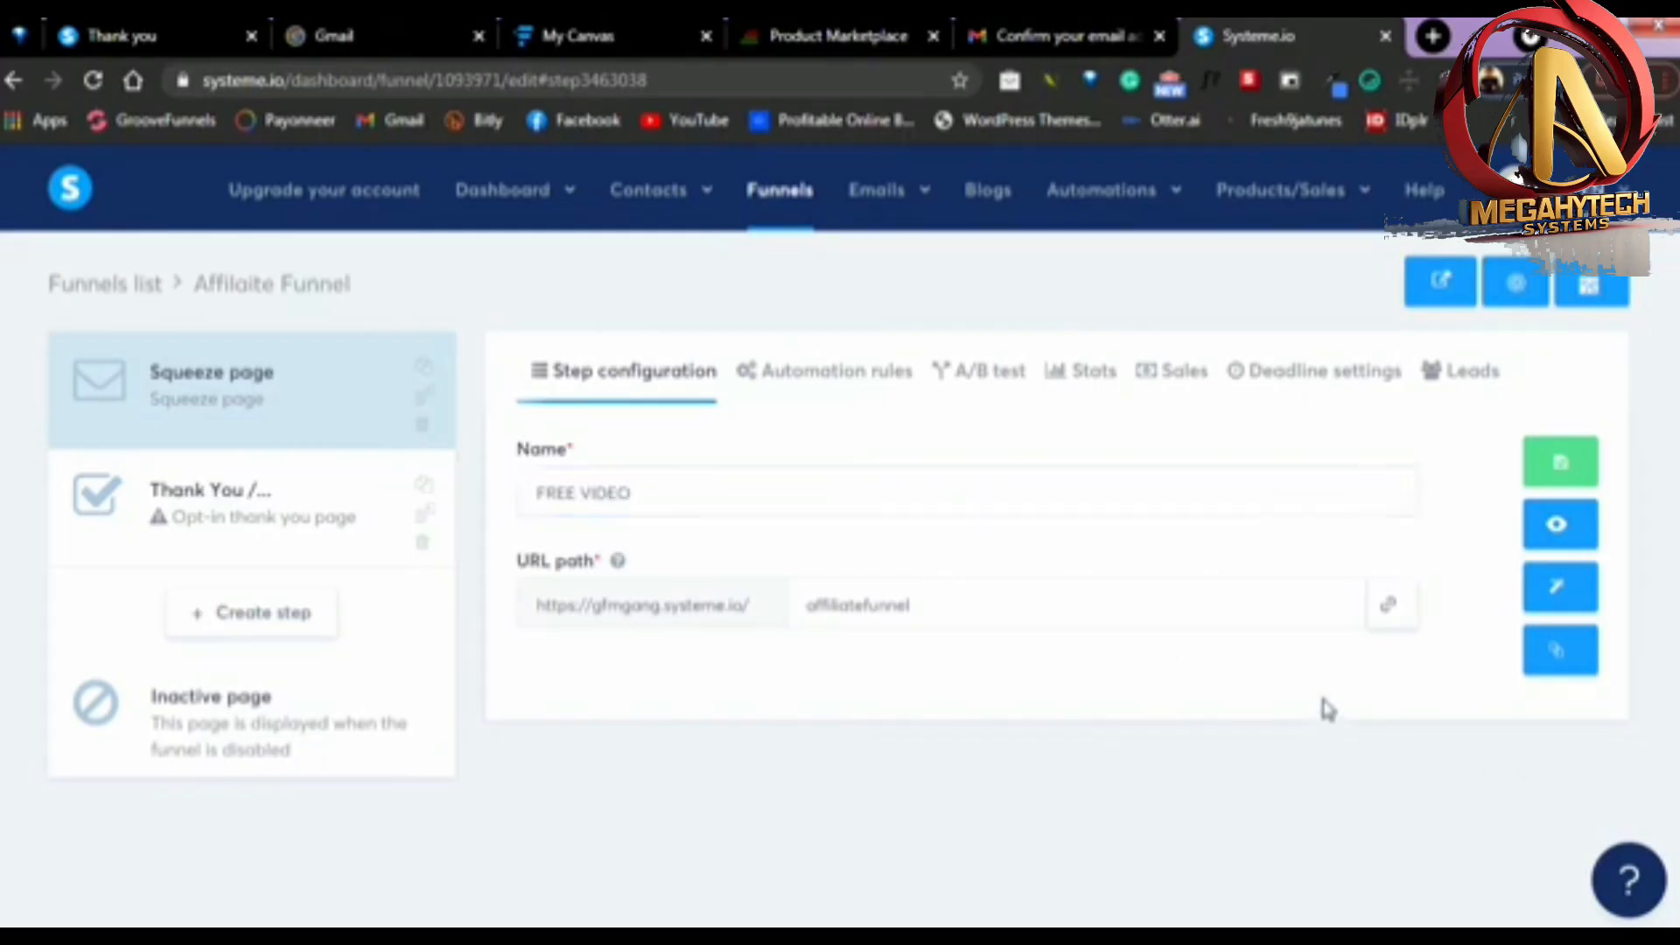
Open the squeeze page in the page editor and look through the template's headline, opt-in form and testimonial sections
{"action": "left_click", "coordinate": [1548, 601]}
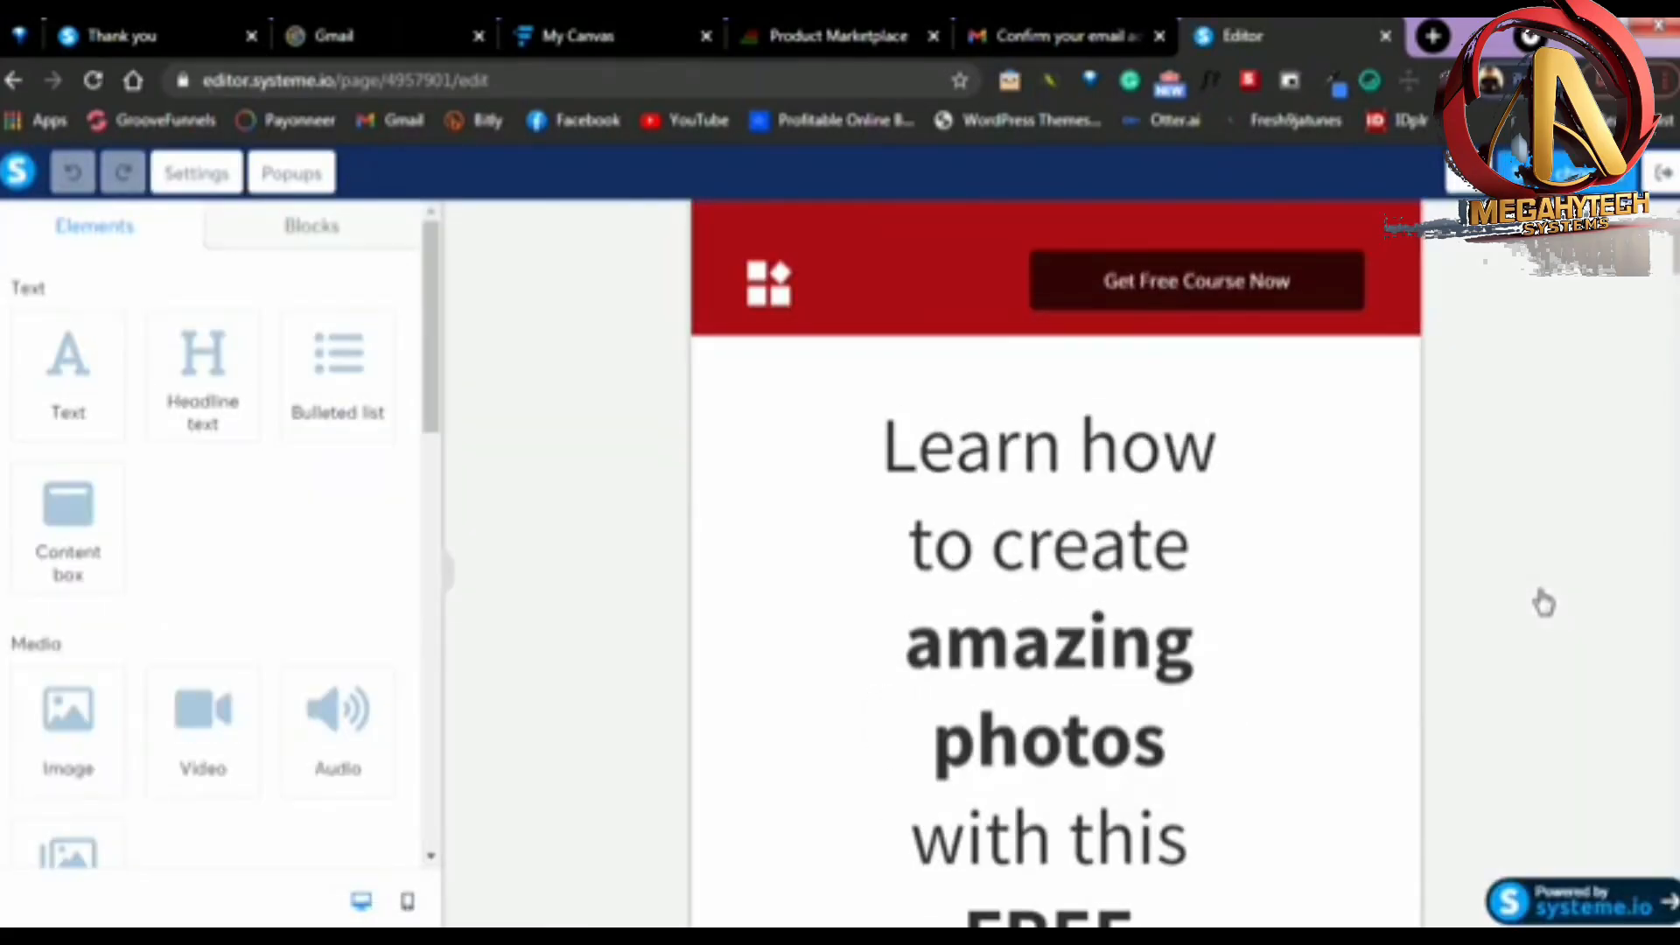
{"action": "scroll", "coordinate": [1128, 455], "scroll_direction": "down", "scroll_amount": 6}
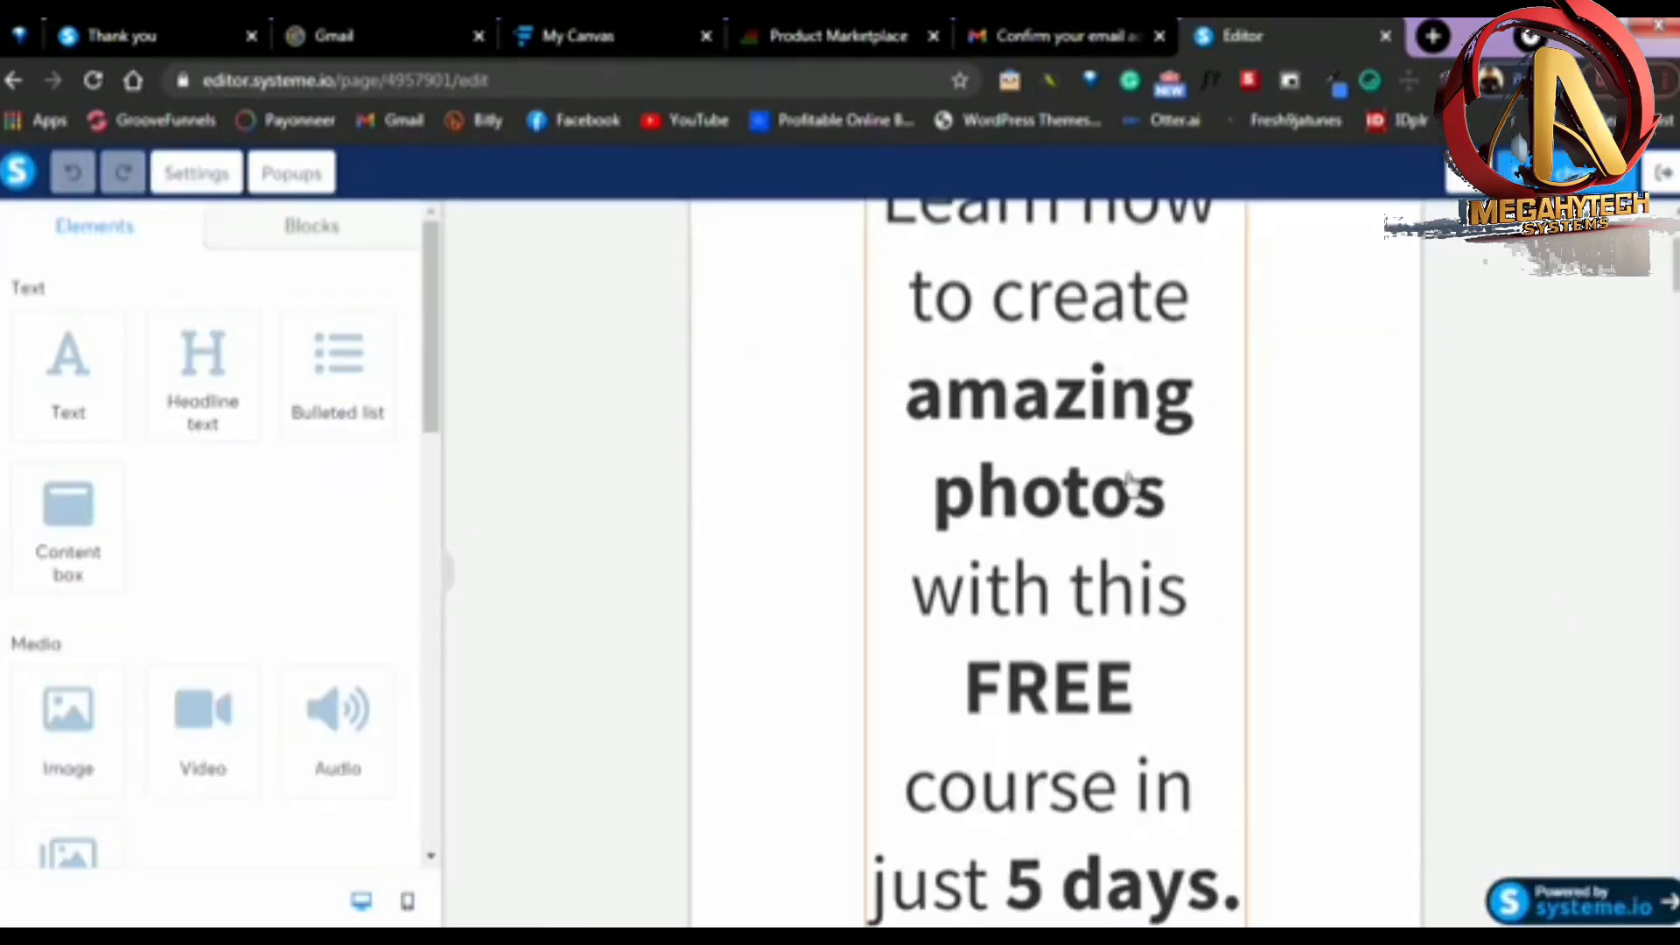
{"action": "scroll", "coordinate": [1166, 529], "scroll_direction": "down", "scroll_amount": 10}
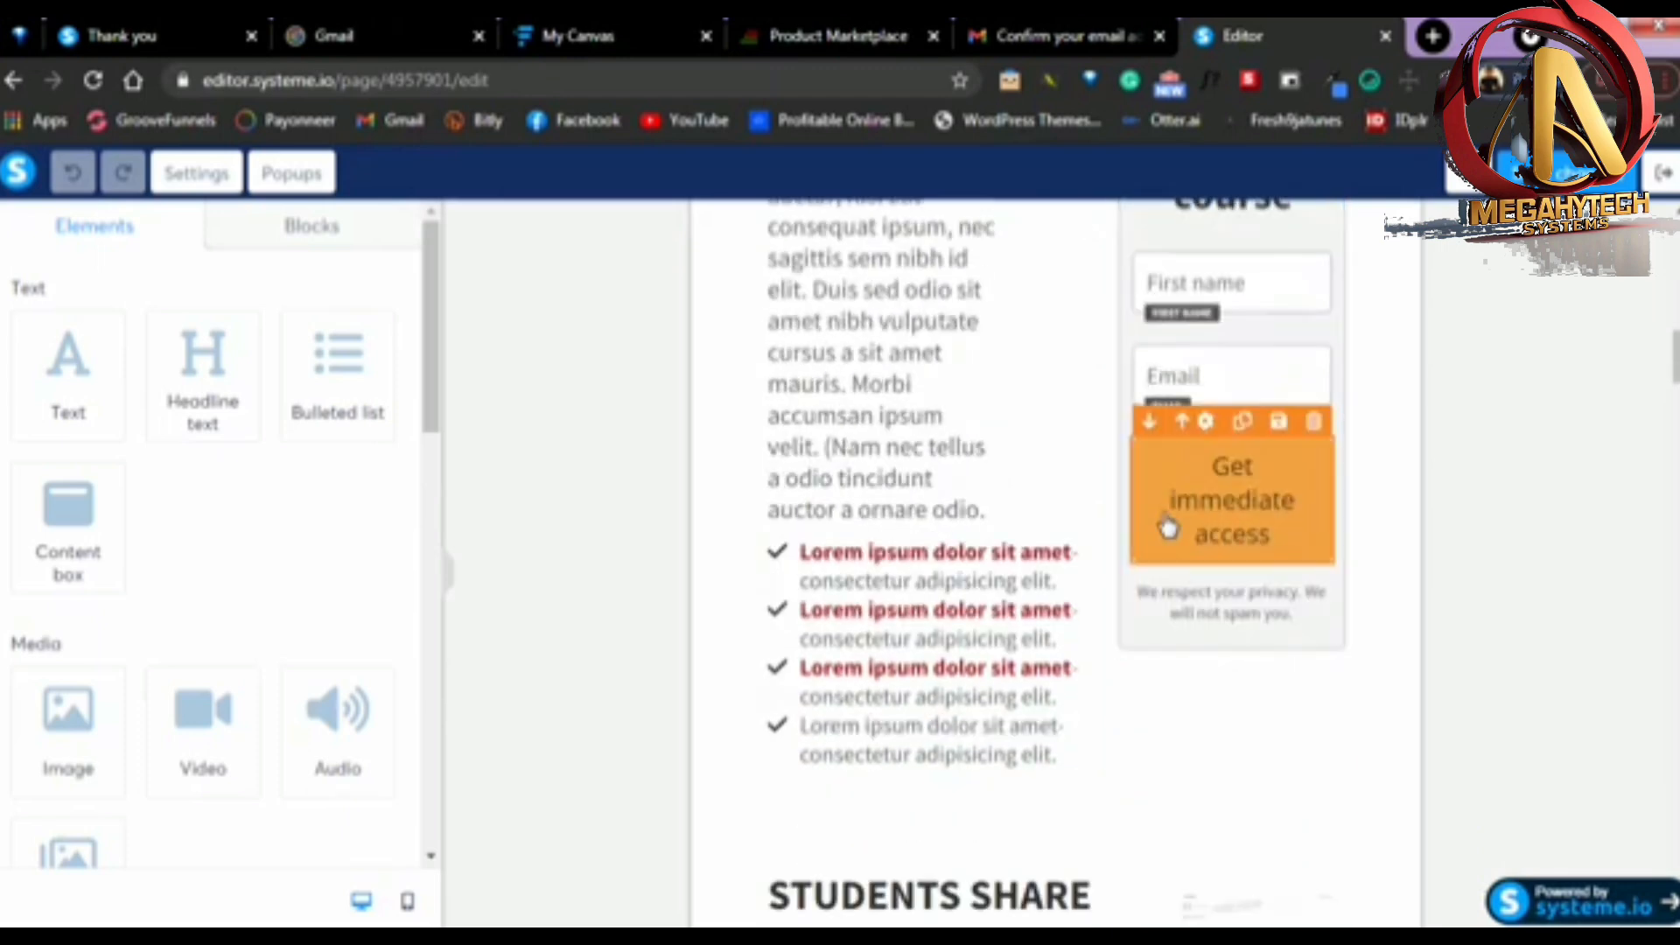
{"action": "scroll", "coordinate": [1099, 465], "scroll_direction": "up", "scroll_amount": 8}
{"action": "scroll", "coordinate": [1099, 464], "scroll_direction": "down", "scroll_amount": 15}
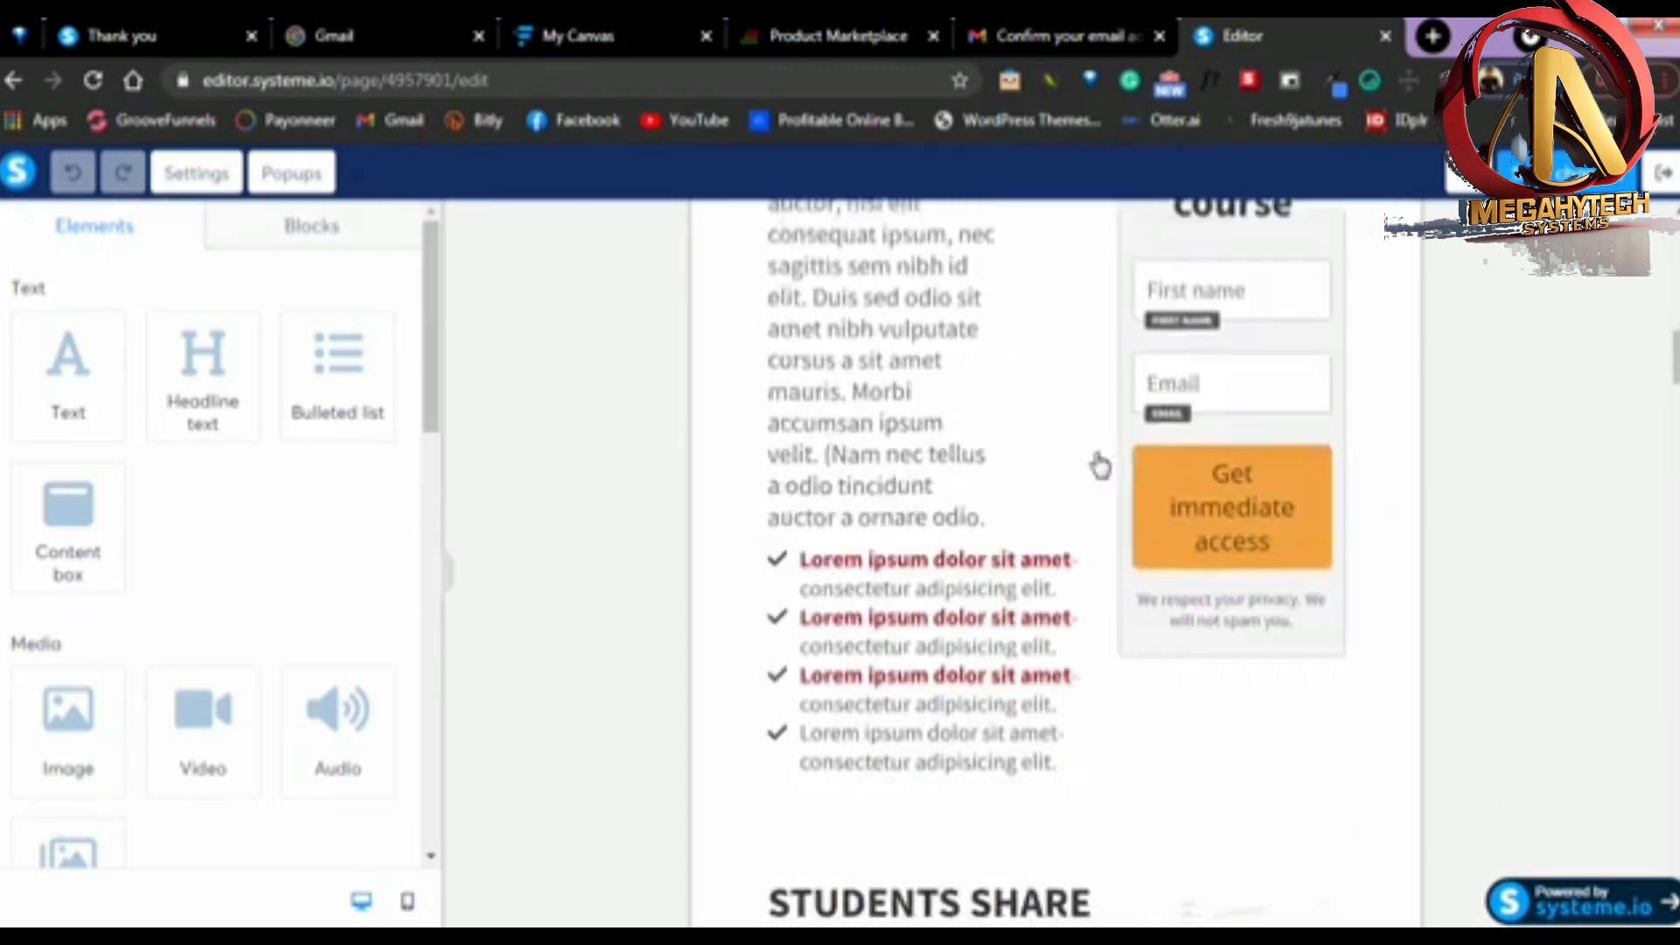
{"action": "scroll", "coordinate": [1099, 472], "scroll_direction": "down", "scroll_amount": 5}
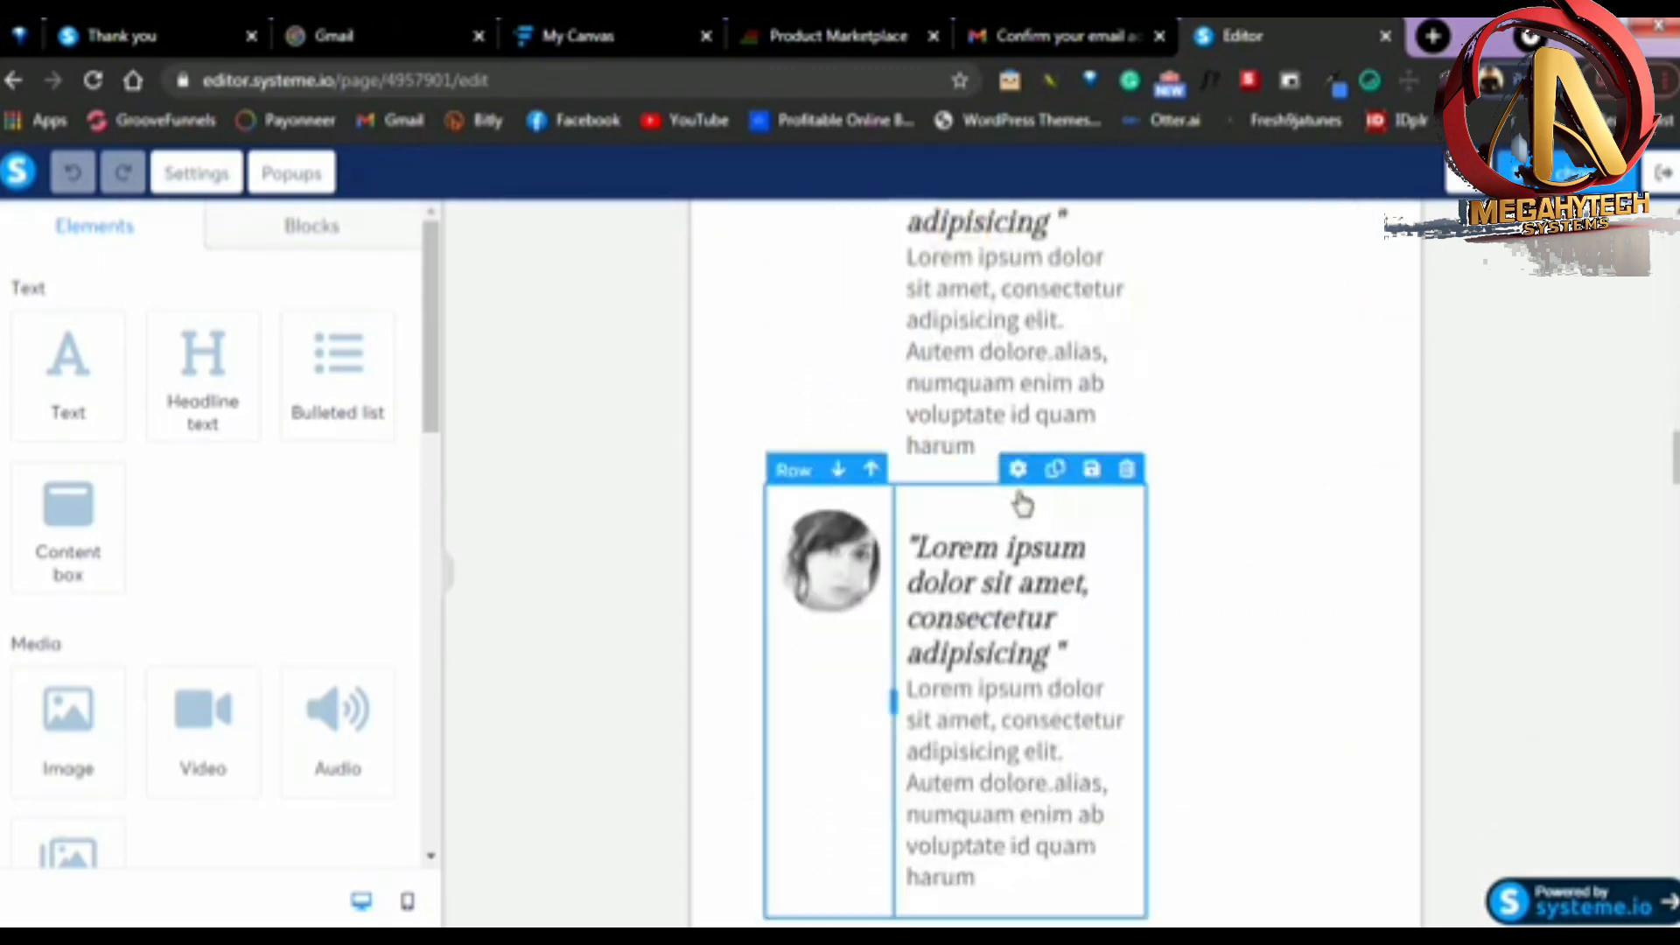
Look through the remaining testimonials, the "From the desk of" section and the body text of the squeeze page template
{"action": "scroll", "coordinate": [1065, 507], "scroll_direction": "down", "scroll_amount": 20}
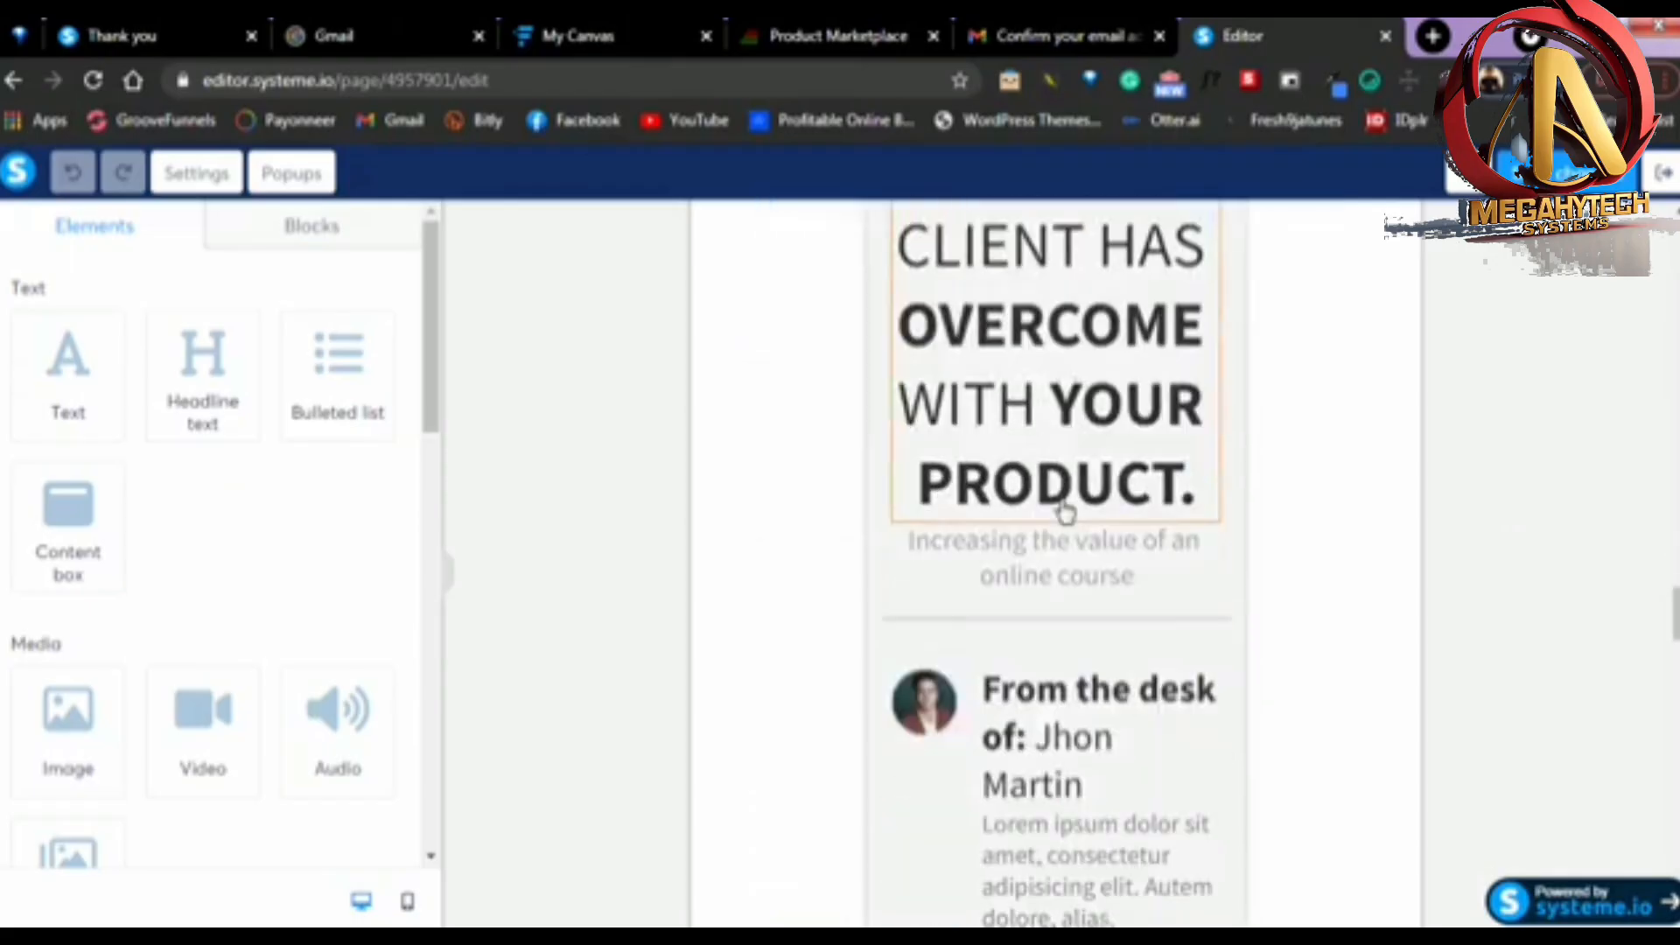
{"action": "scroll", "coordinate": [1065, 512], "scroll_direction": "down", "scroll_amount": 15}
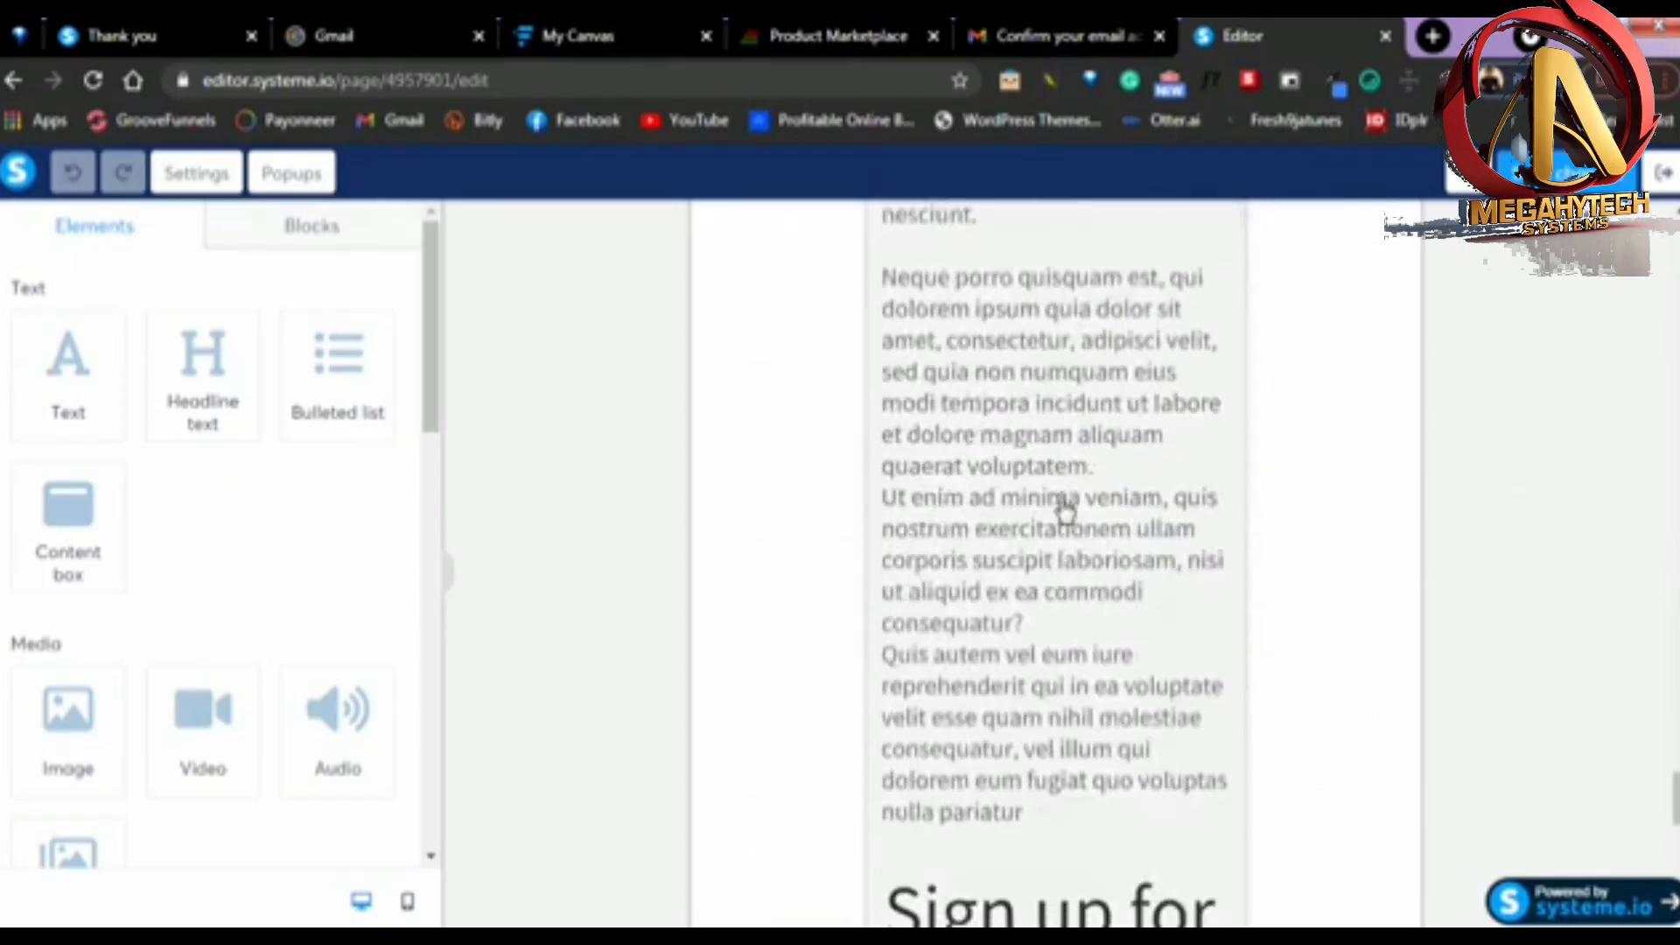
{"action": "scroll", "coordinate": [1065, 512], "scroll_direction": "up", "scroll_amount": 15}
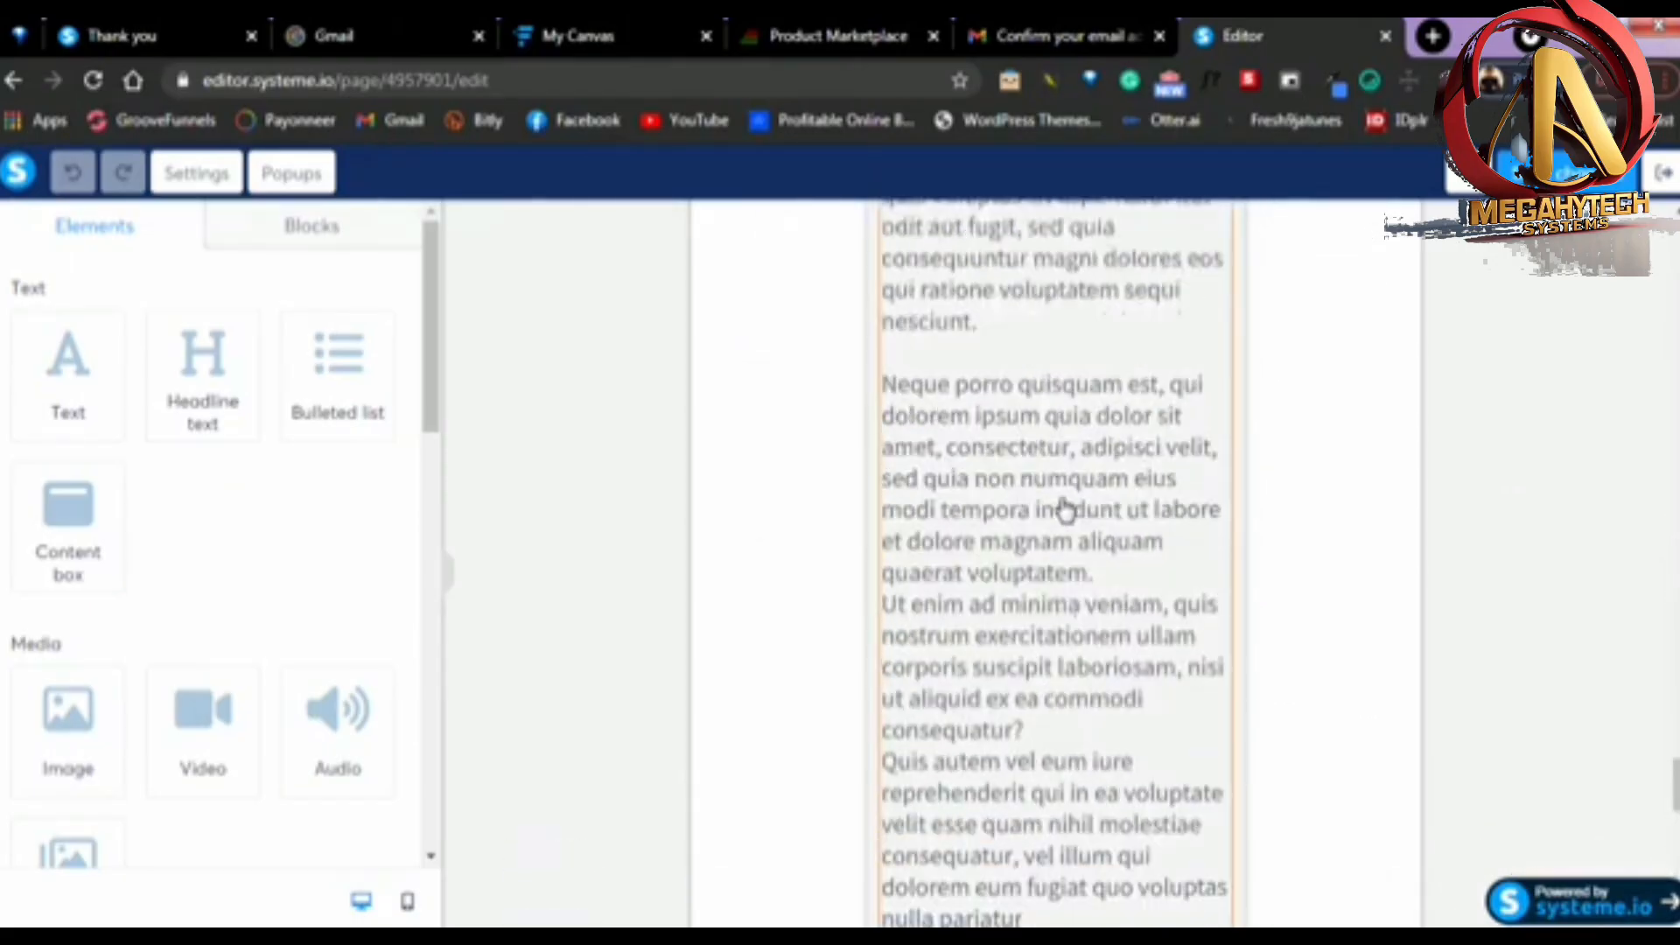
{"action": "scroll", "coordinate": [1064, 438], "scroll_direction": "up", "scroll_amount": 20}
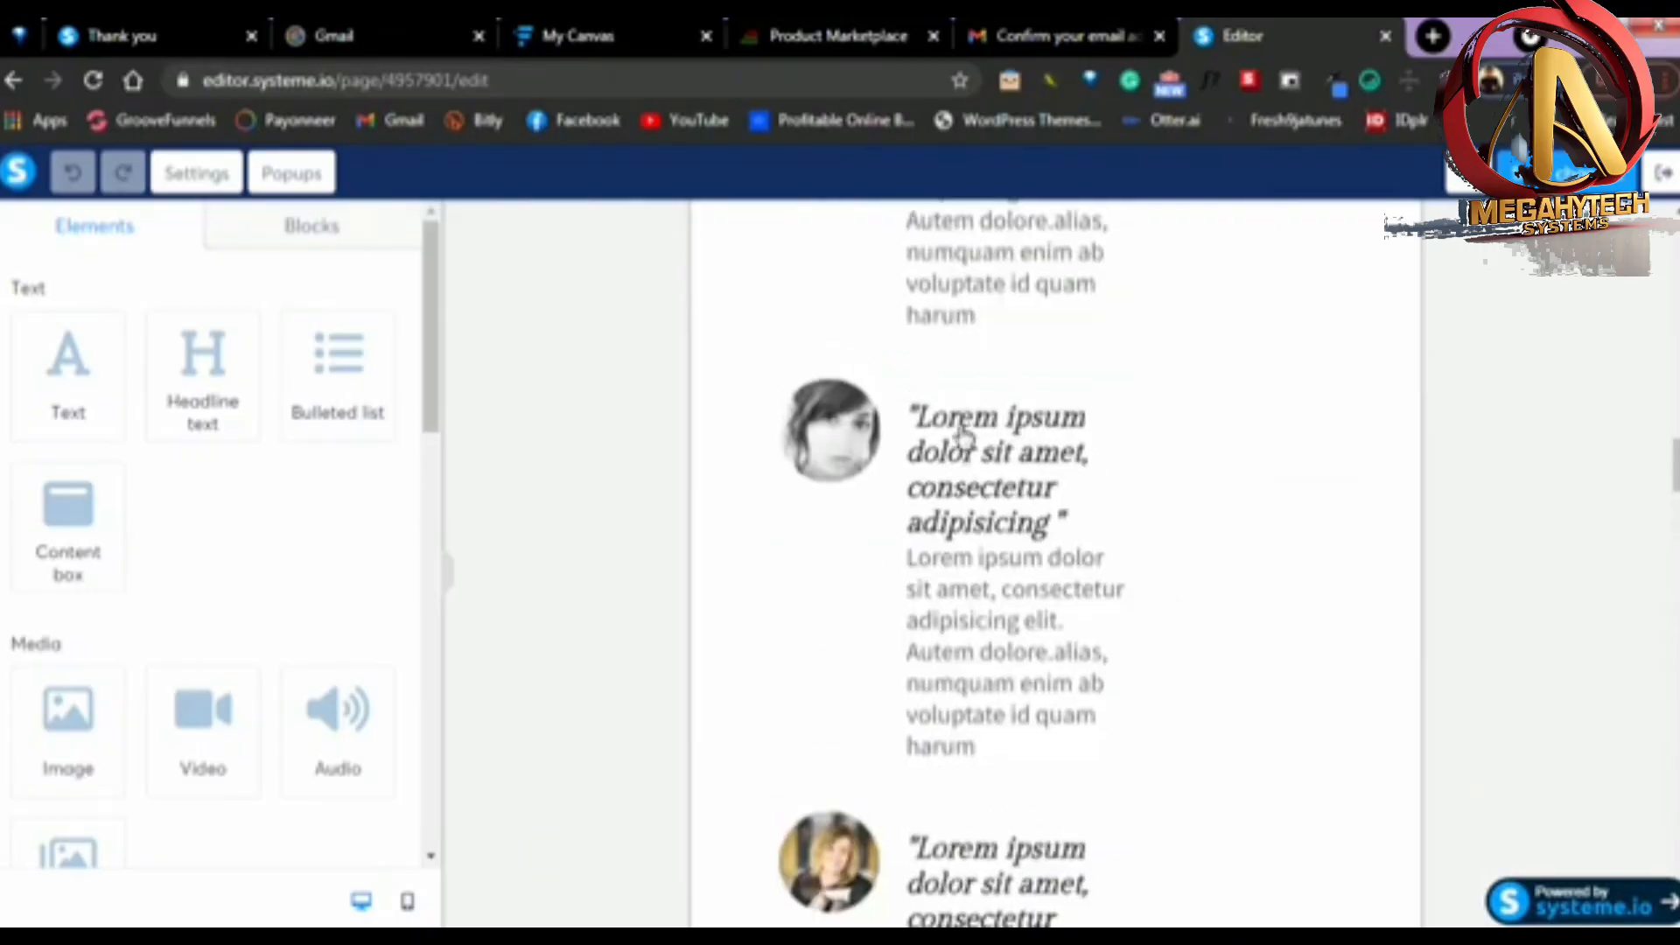
{"action": "scroll", "coordinate": [977, 435], "scroll_direction": "up", "scroll_amount": 5}
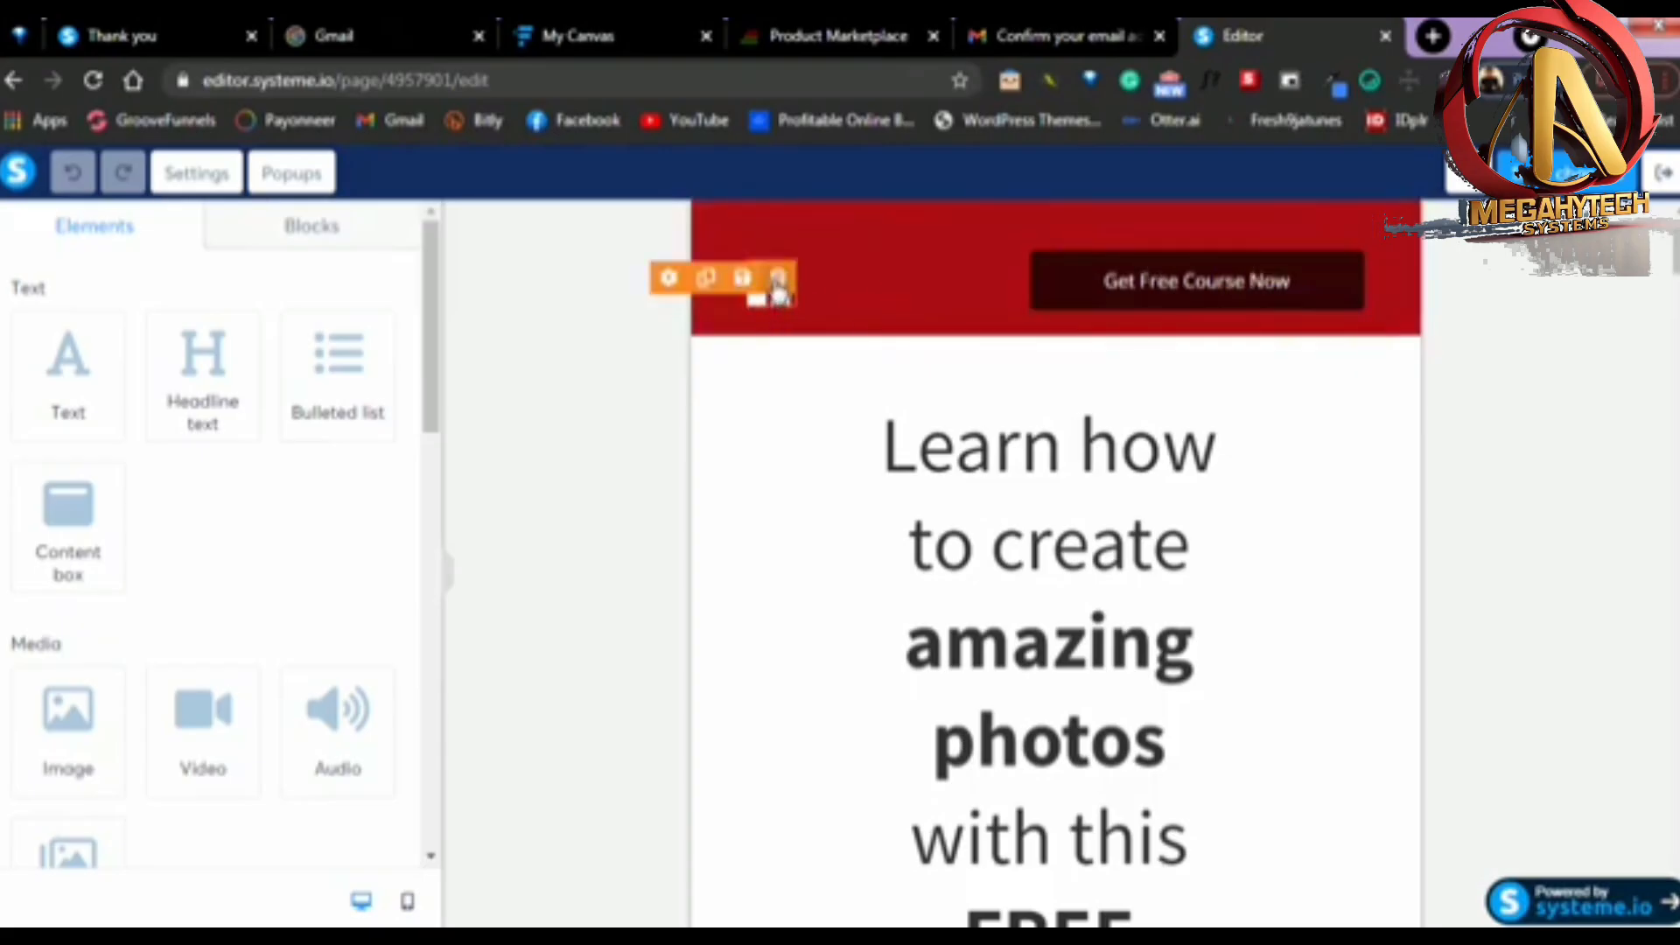
Delete the logo, the "Get Free Course Now" button and the whole red header section from the squeeze page
{"action": "left_click", "coordinate": [777, 278]}
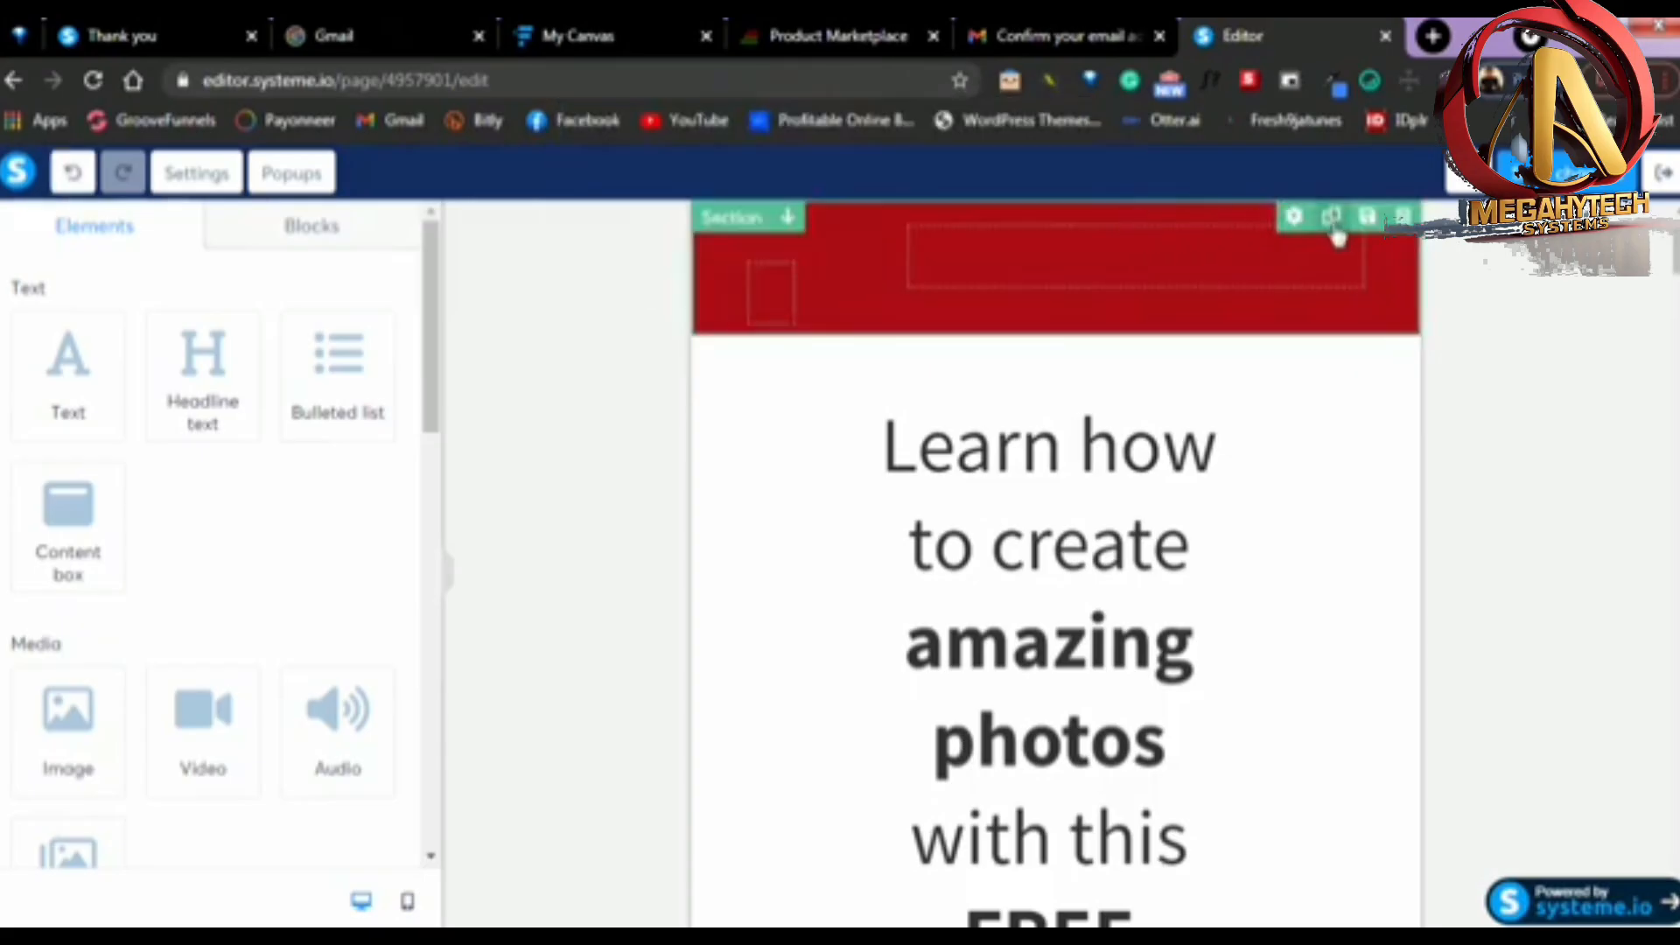
{"action": "left_click", "coordinate": [1404, 217]}
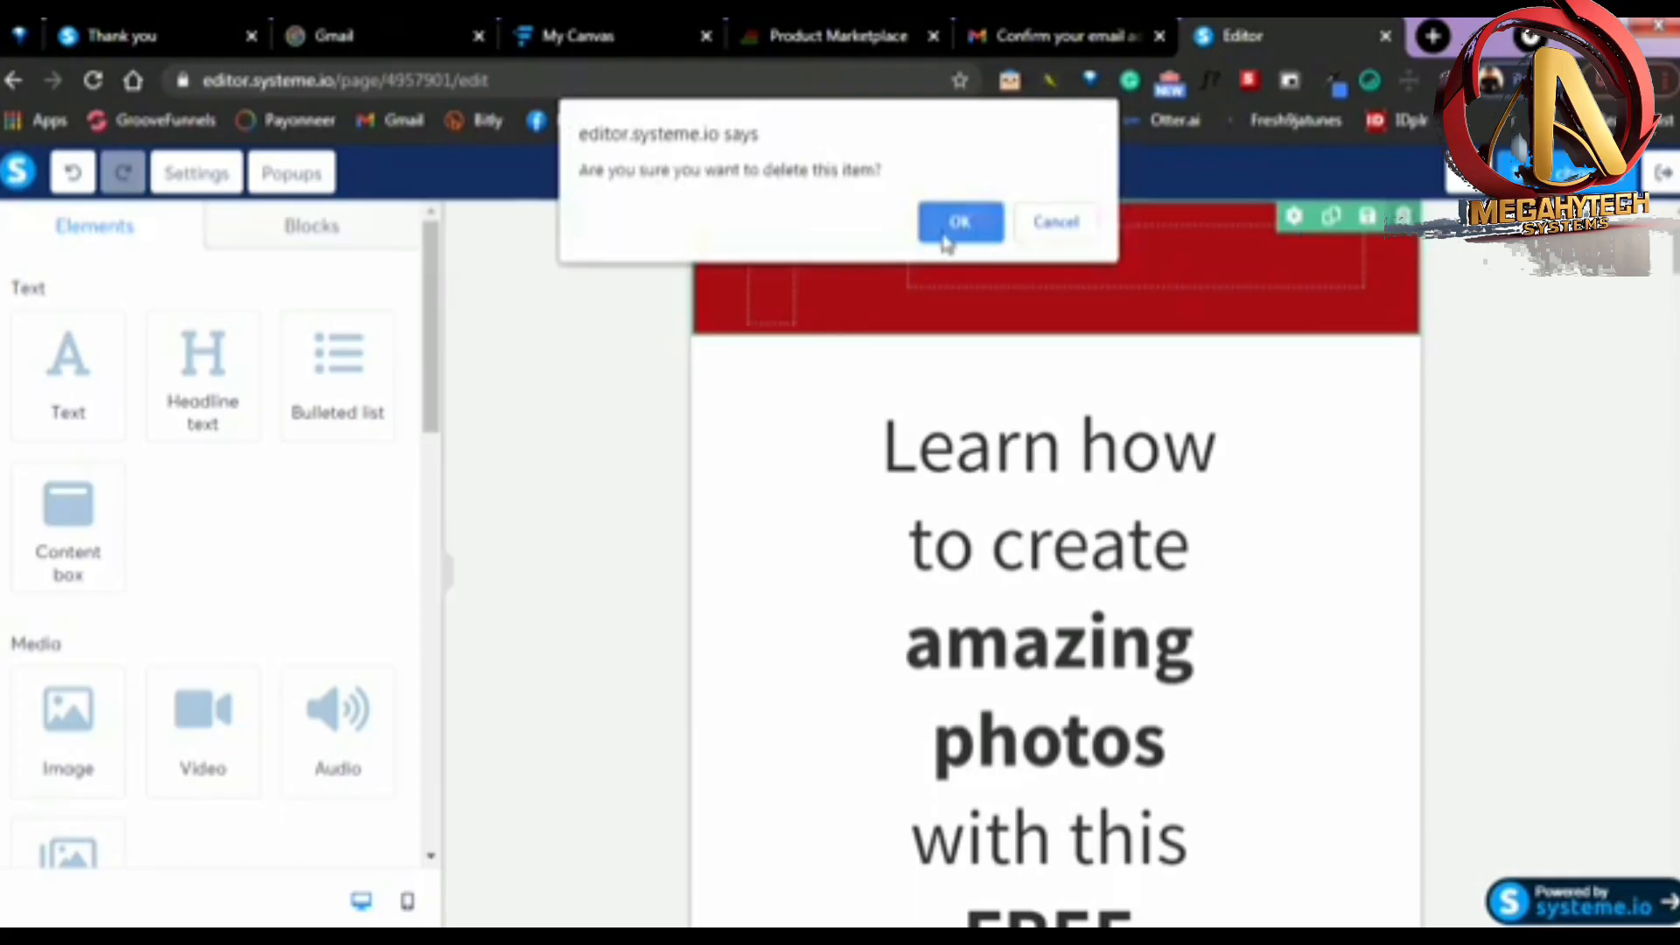
{"action": "left_click", "coordinate": [959, 222]}
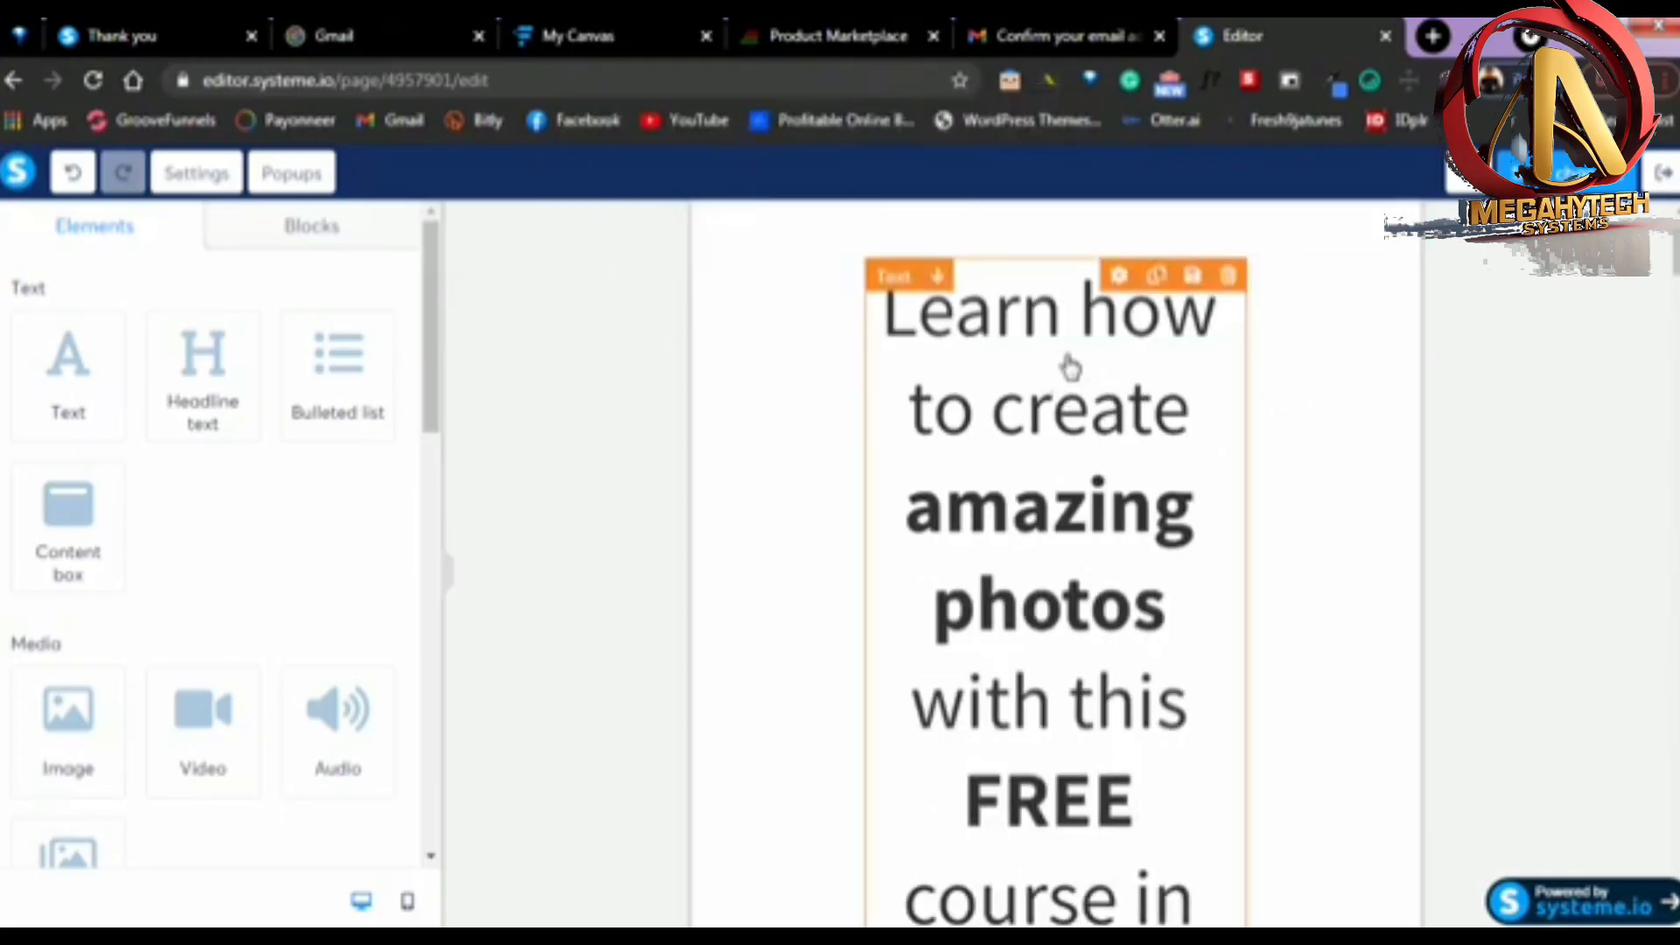
Open the "Learn how to create amazing photos" headline text for editing
{"action": "scroll", "coordinate": [1085, 350], "scroll_direction": "down", "scroll_amount": 2}
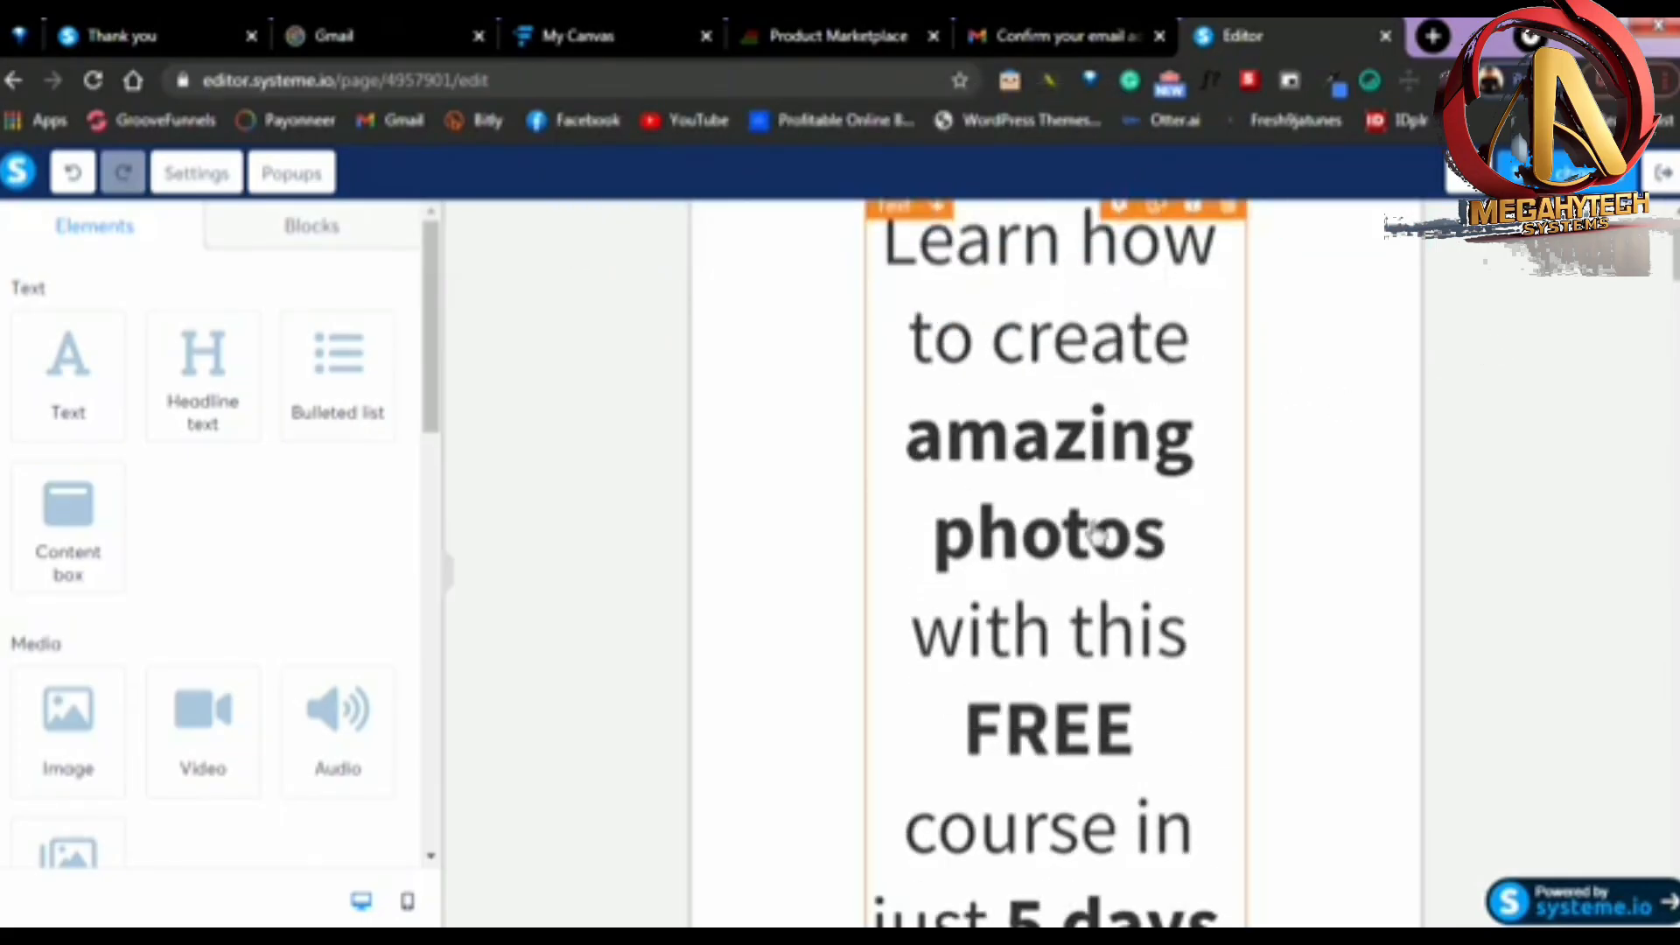
{"action": "scroll", "coordinate": [1096, 536], "scroll_direction": "down", "scroll_amount": 3}
{"action": "scroll", "coordinate": [1138, 463], "scroll_direction": "down", "scroll_amount": 1}
{"action": "scroll", "coordinate": [1146, 481], "scroll_direction": "up", "scroll_amount": 5}
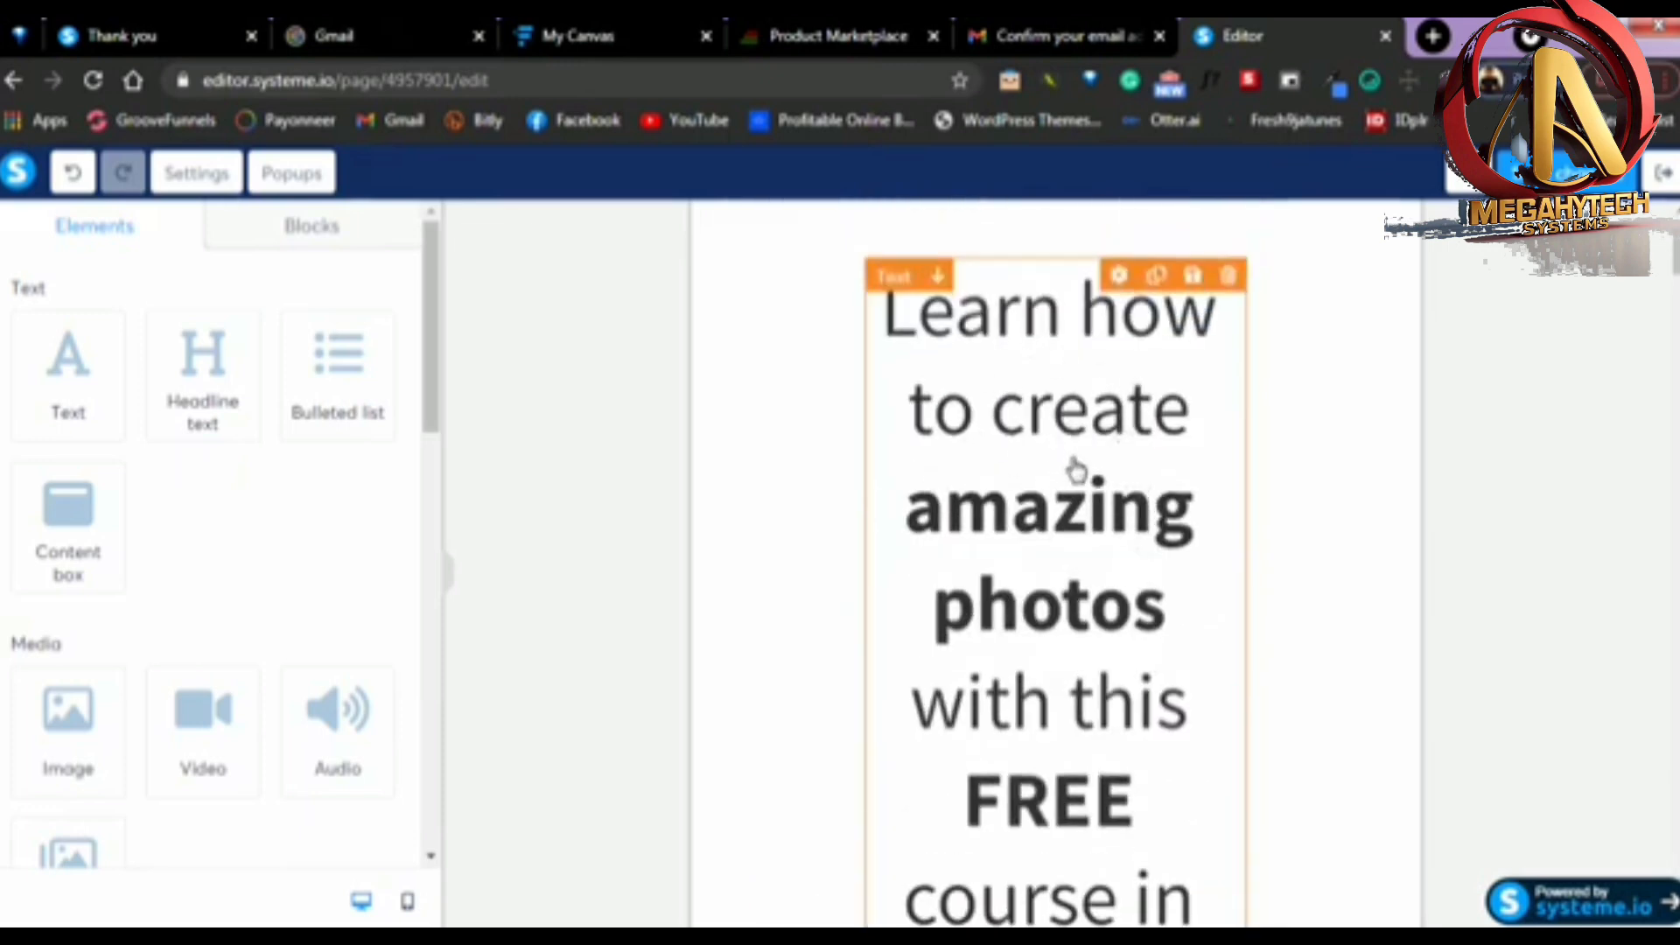
{"action": "left_click", "coordinate": [989, 355]}
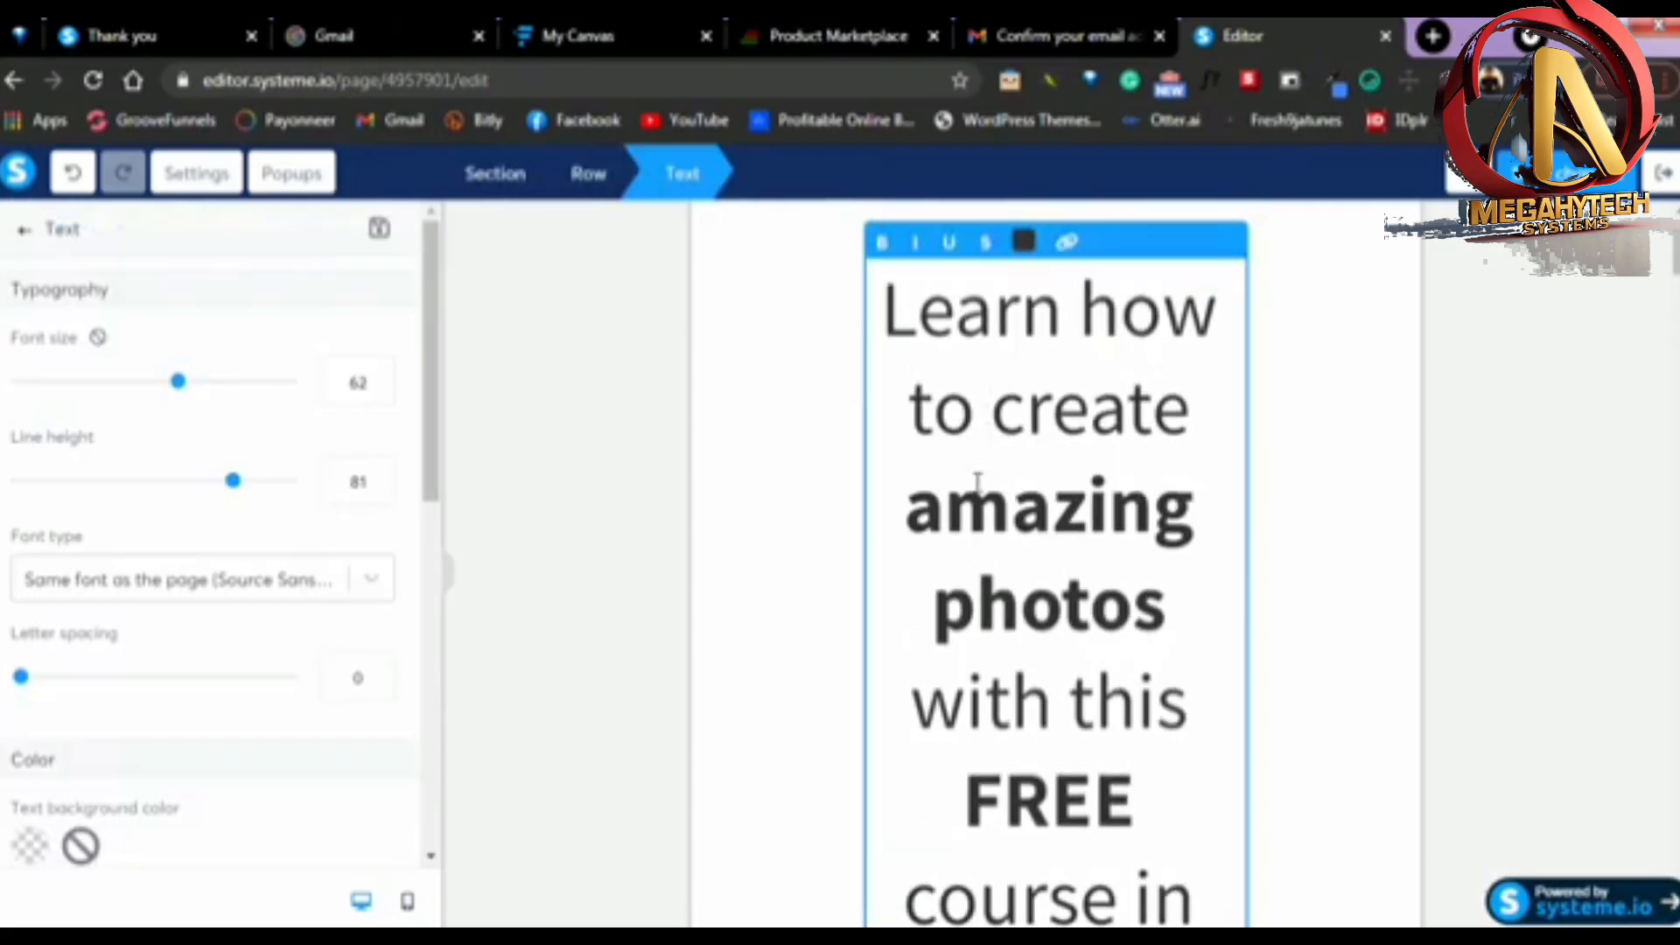
Switch to the Expertnaire product marketplace and find "The No Hassle Naija To Canada Japa System" in the affiliate links list
{"action": "left_click", "coordinate": [840, 26]}
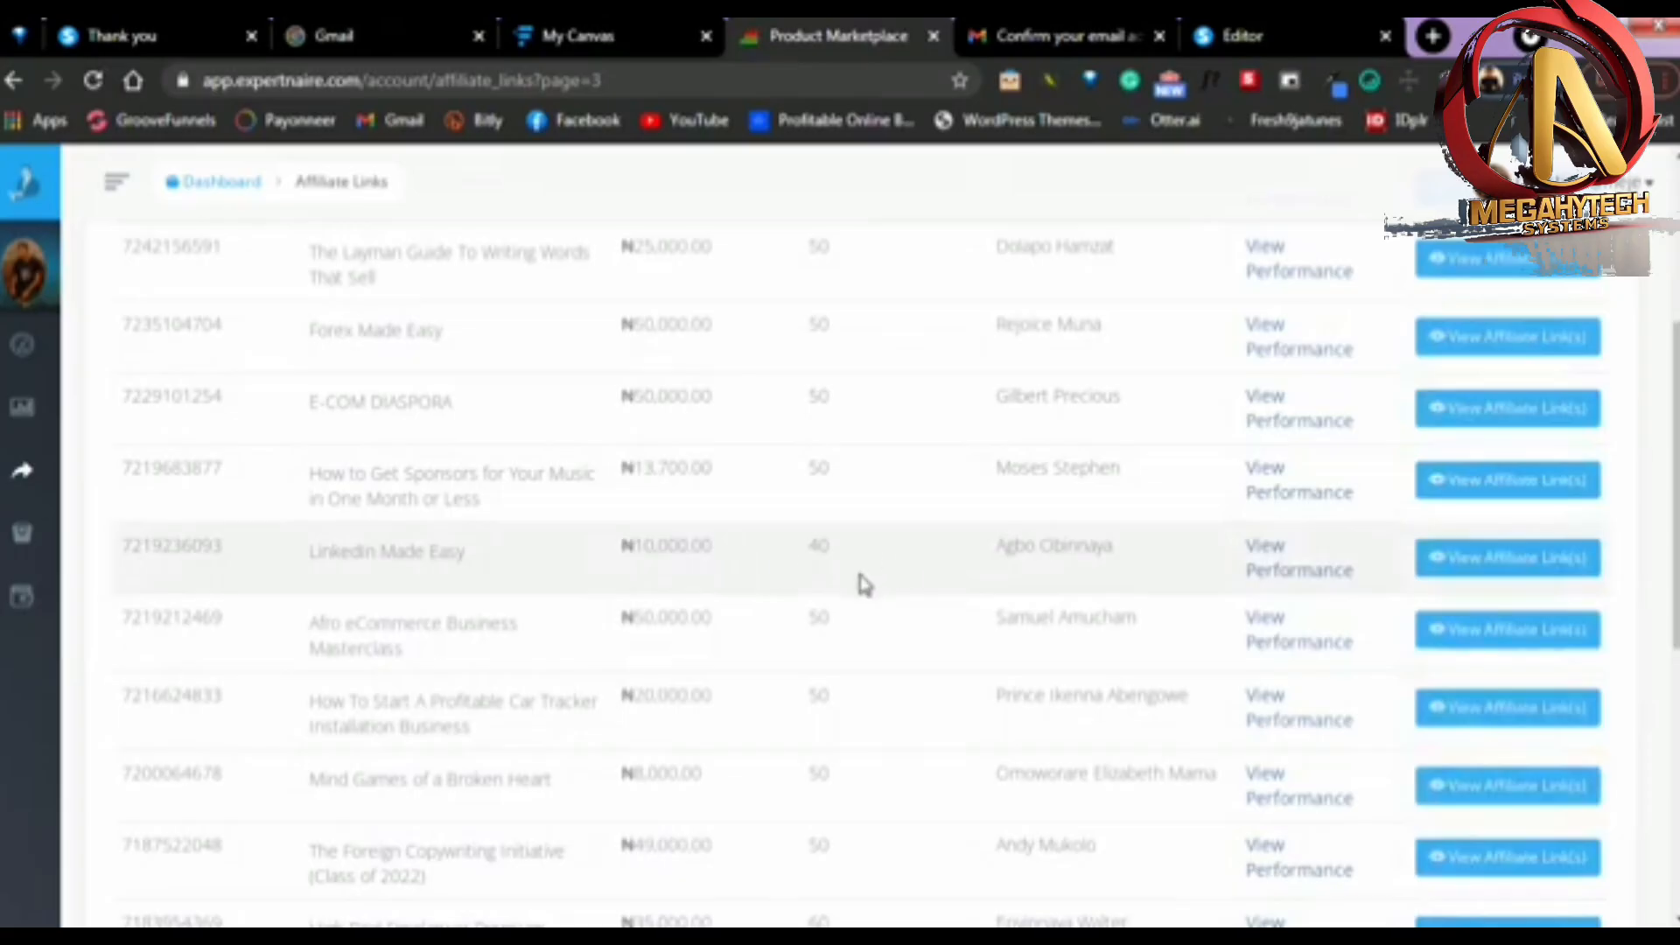
{"action": "scroll", "coordinate": [619, 638], "scroll_direction": "down", "scroll_amount": 3}
{"action": "scroll", "coordinate": [560, 654], "scroll_direction": "down", "scroll_amount": 5}
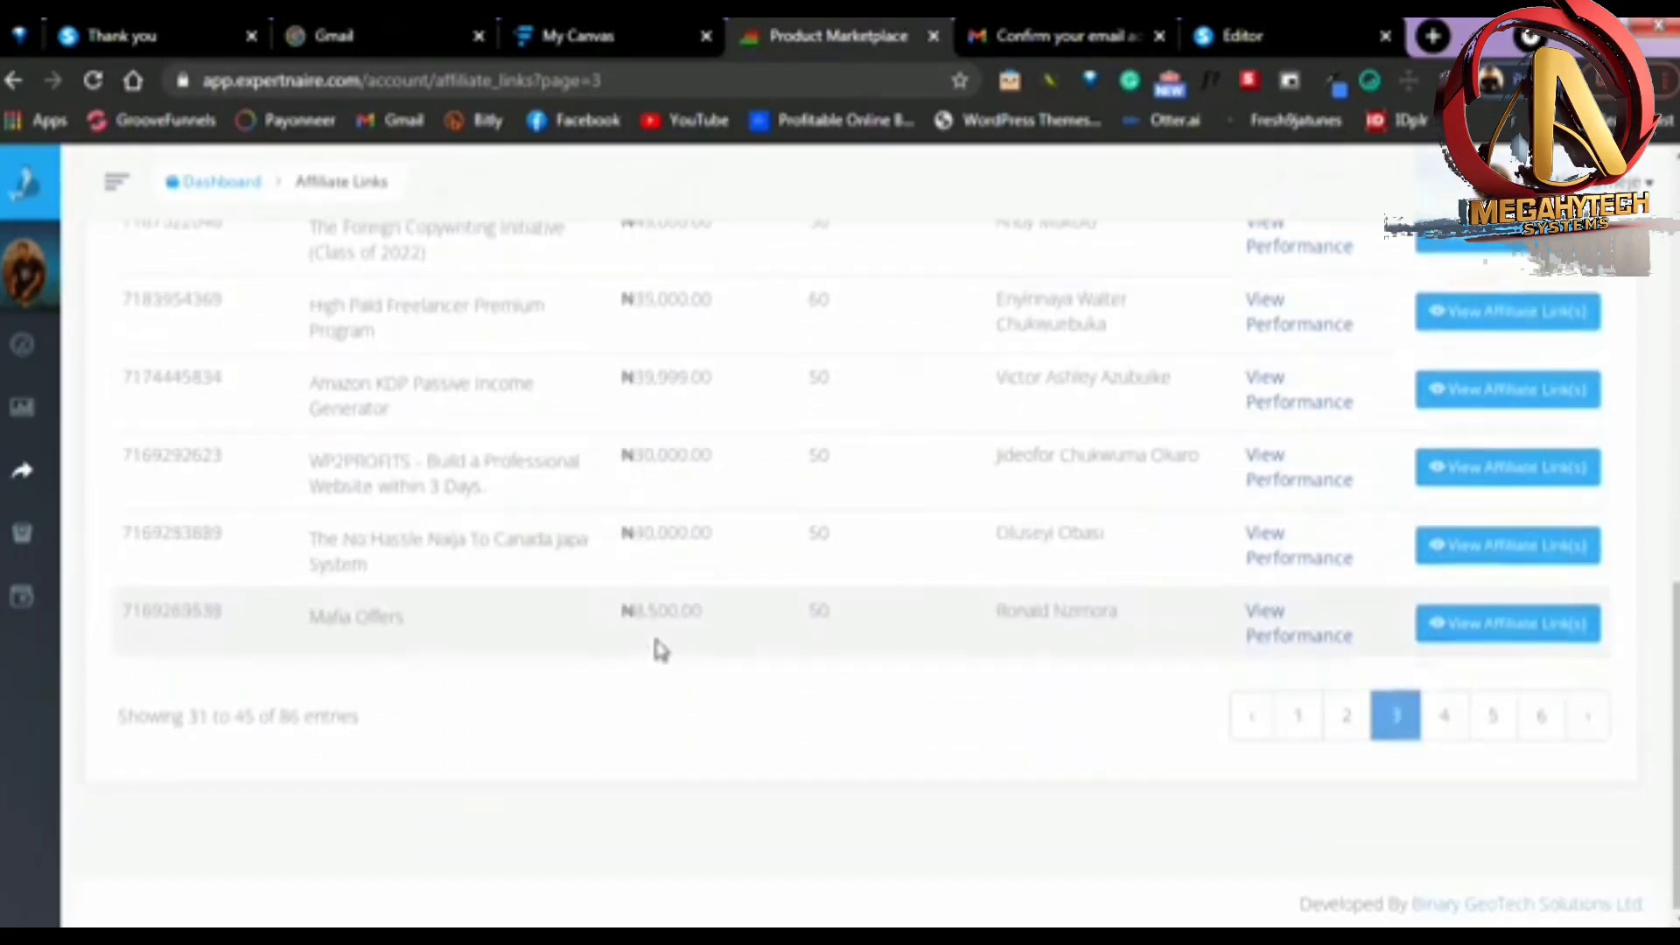
{"action": "scroll", "coordinate": [404, 501], "scroll_direction": "up", "scroll_amount": 3}
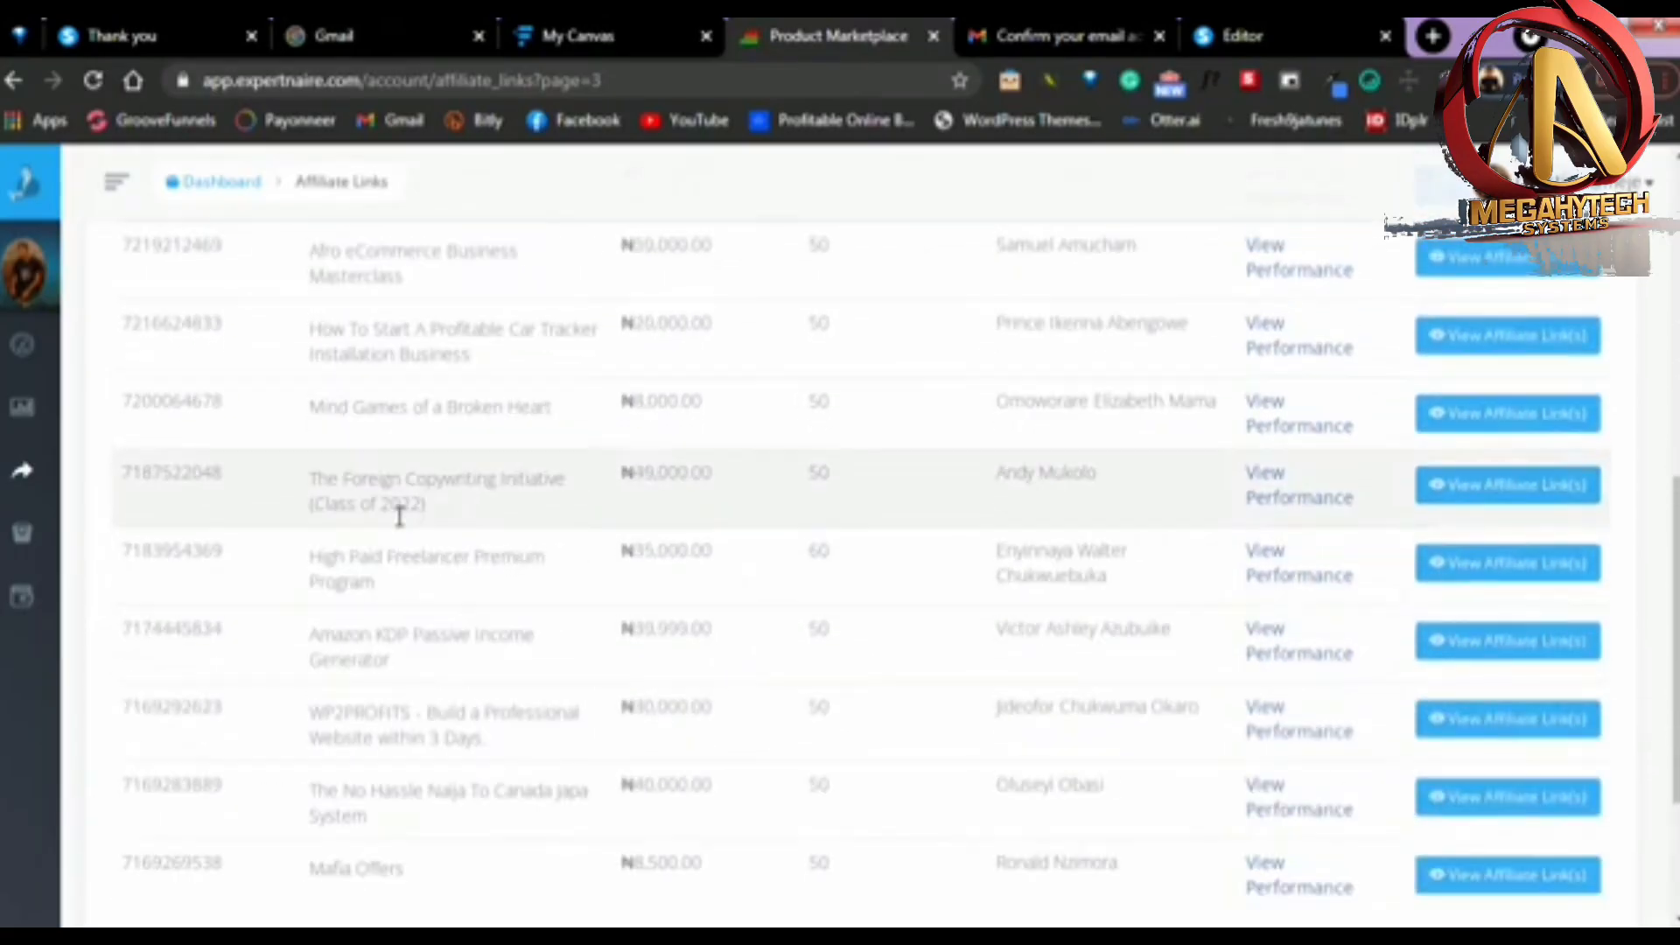
{"action": "scroll", "coordinate": [437, 836], "scroll_direction": "down", "scroll_amount": 3}
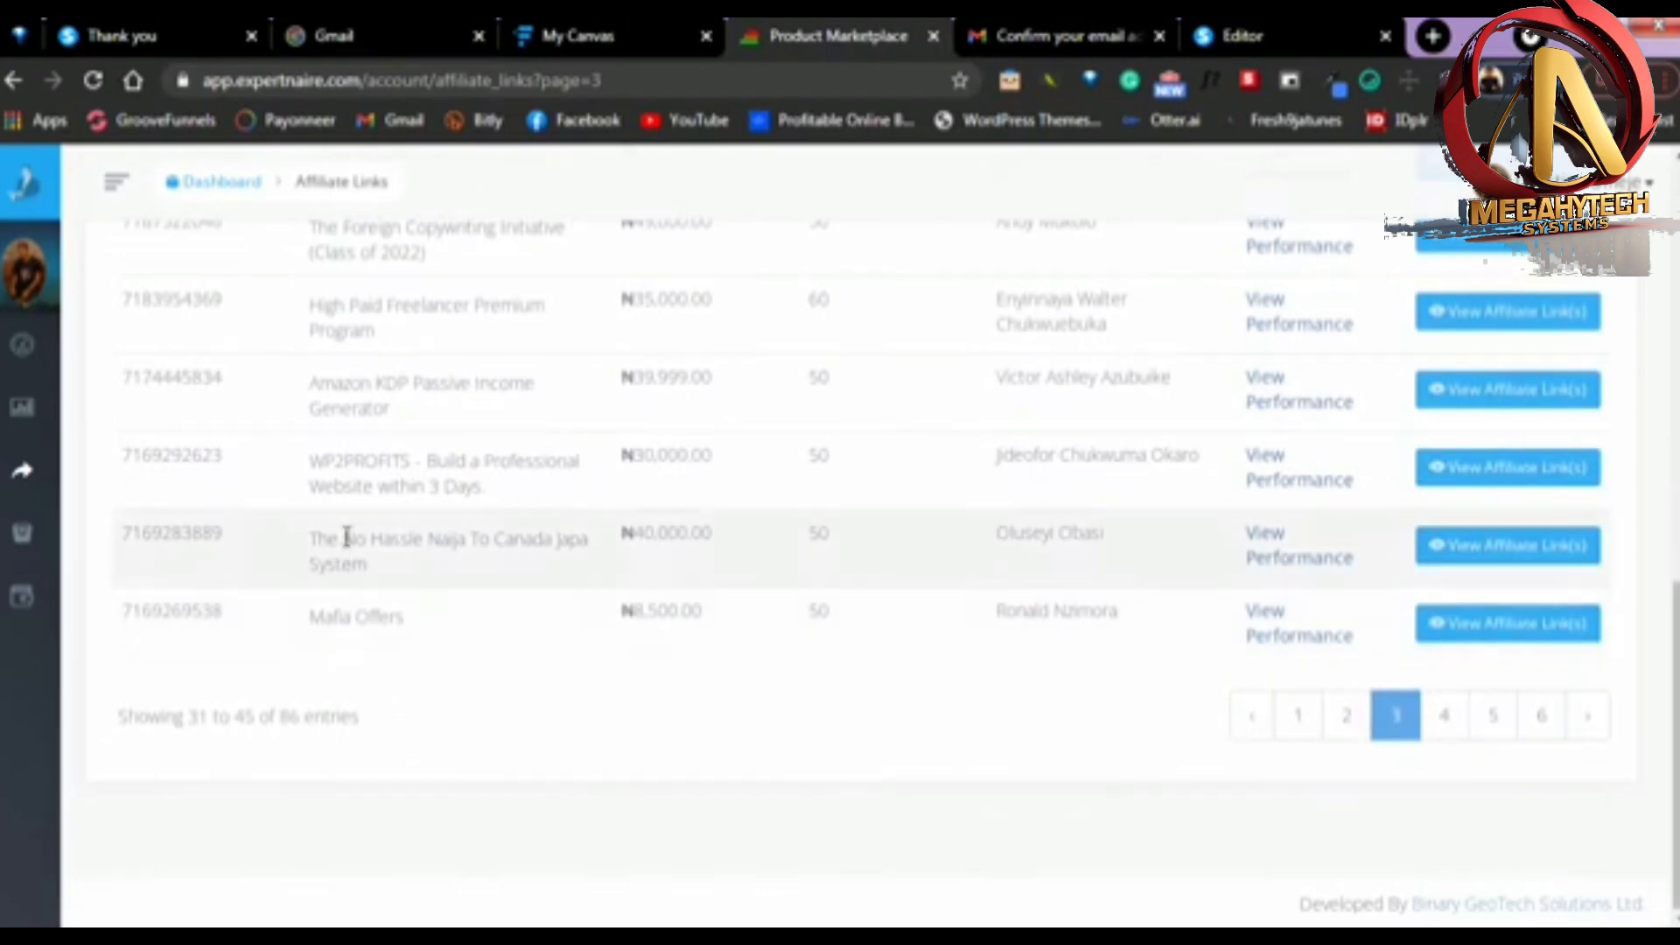
{"action": "left_click_drag", "start_coordinate": [383, 573], "coordinate": [316, 544]}
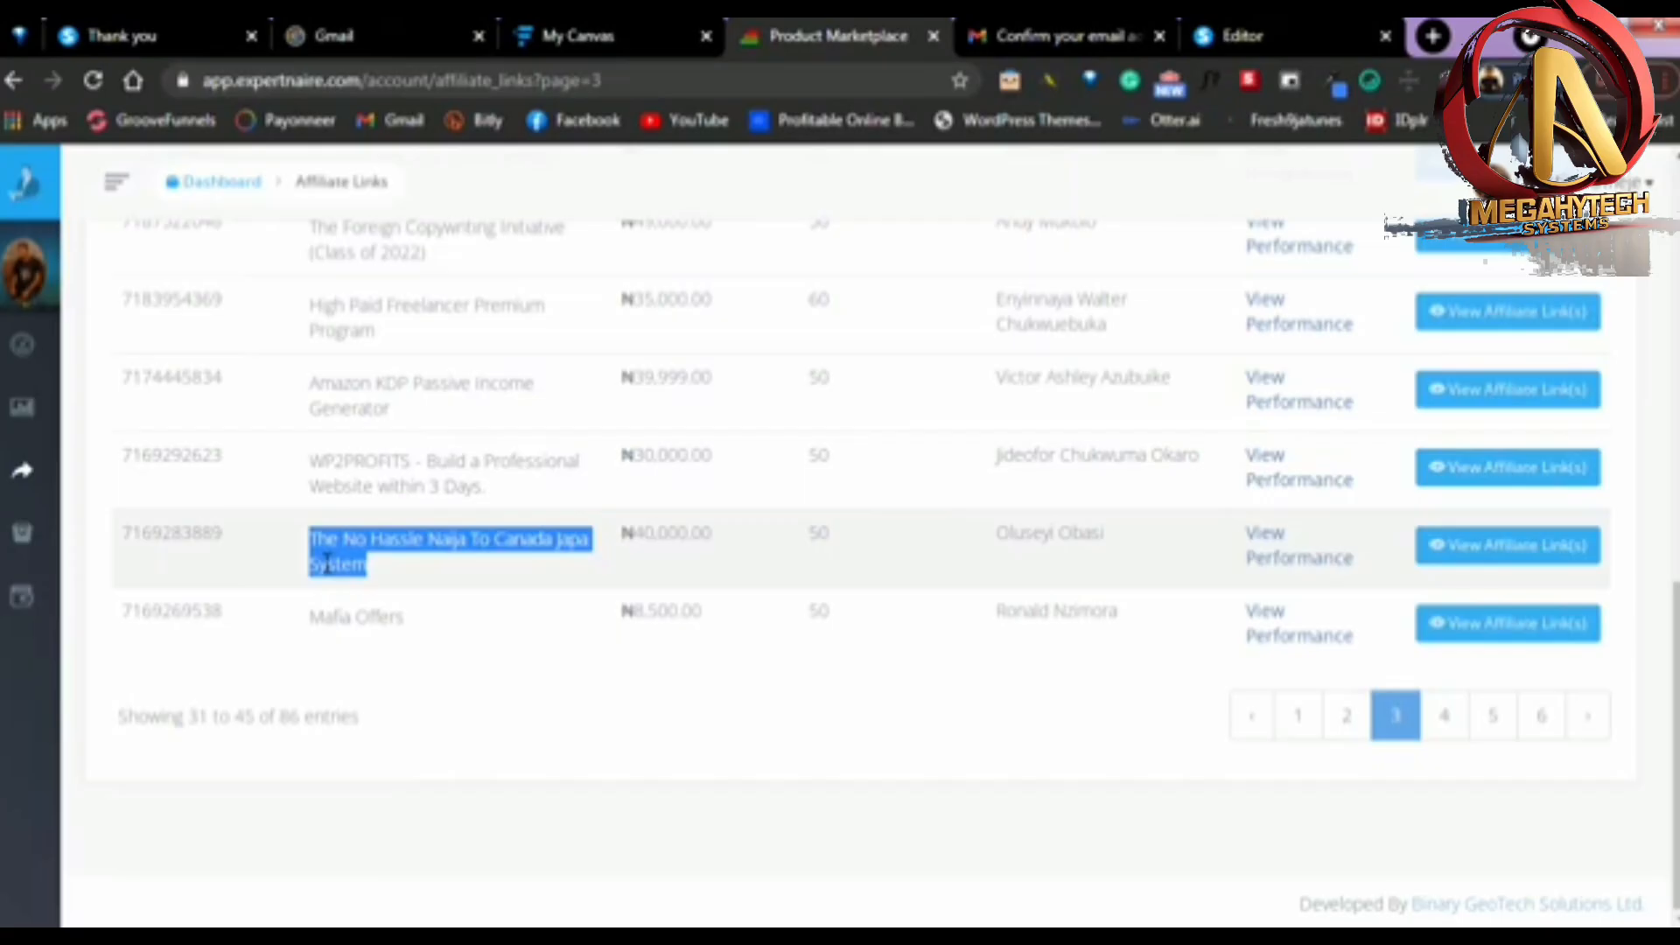
Open the affiliate links of "The No Hassle Naija To Canada Japa System" and copy its affiliate link
{"action": "left_click", "coordinate": [1503, 549]}
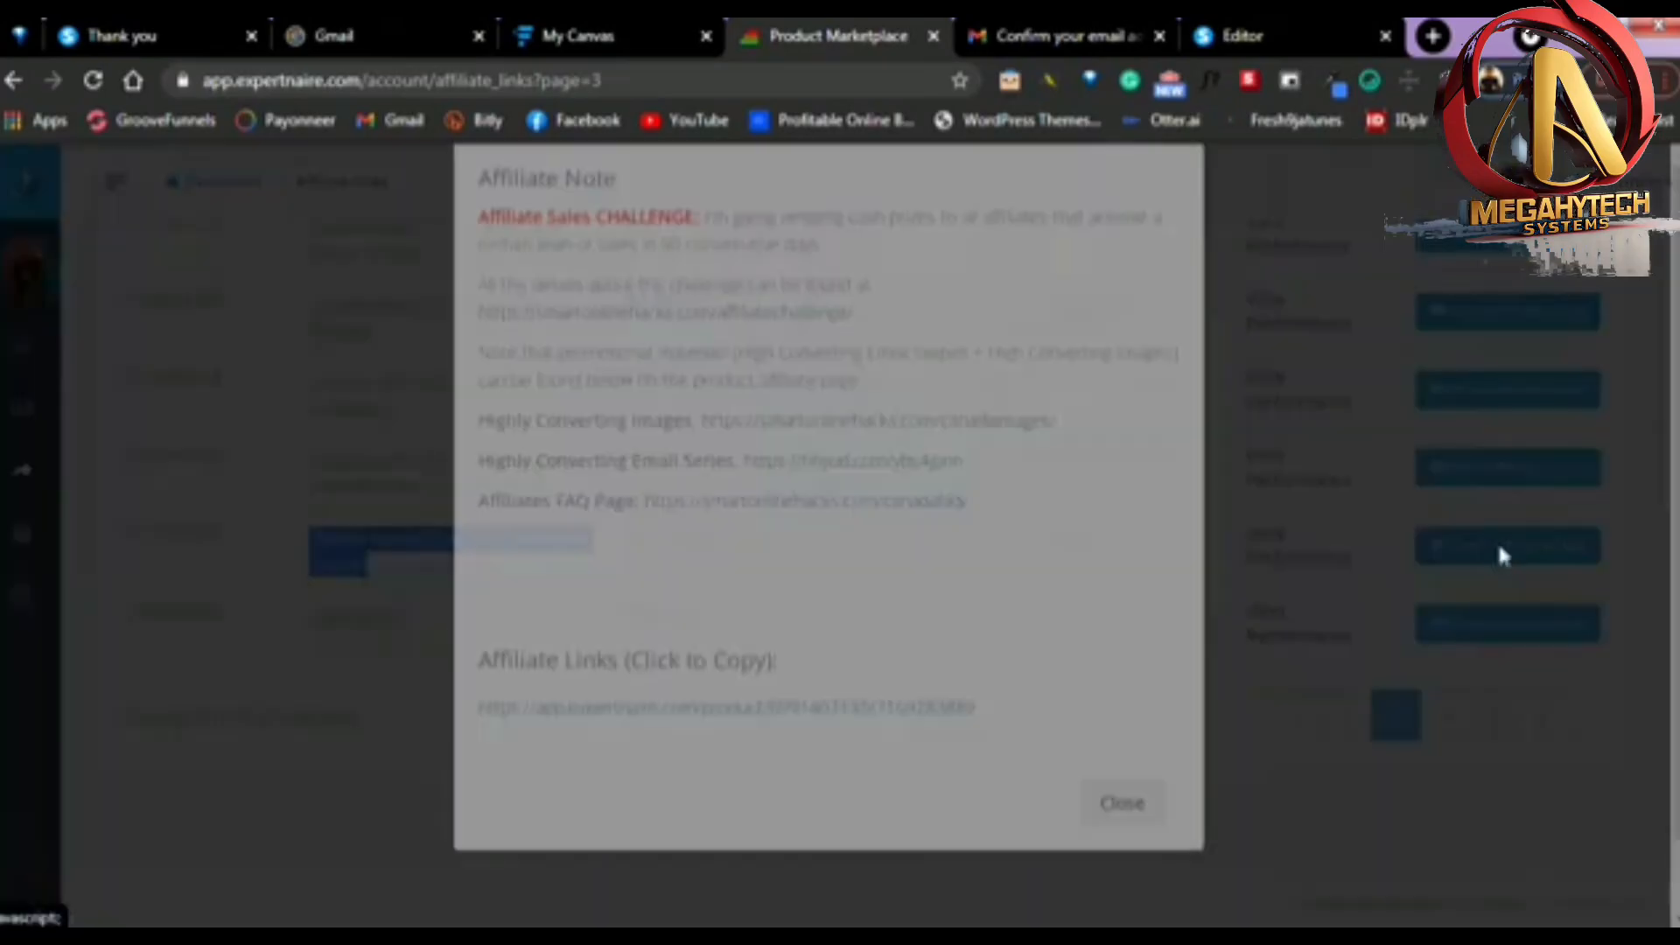
{"action": "scroll", "coordinate": [718, 699], "scroll_direction": "down", "scroll_amount": 1}
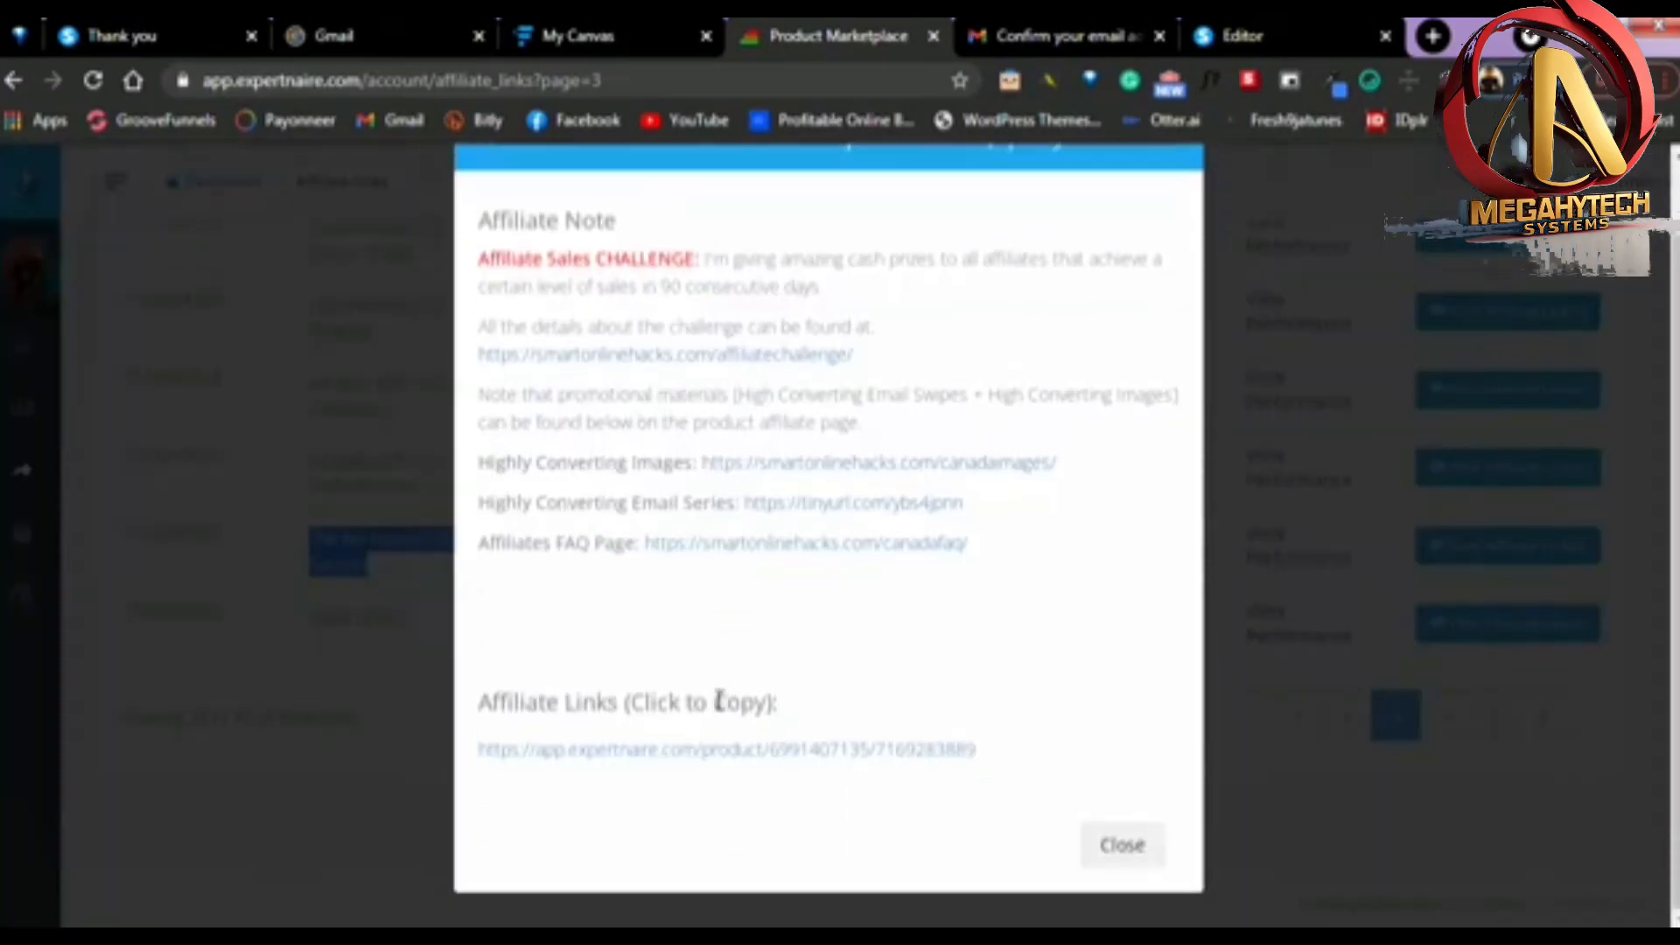
{"action": "left_click", "coordinate": [754, 763]}
{"action": "key", "text": "ctrl+c"}
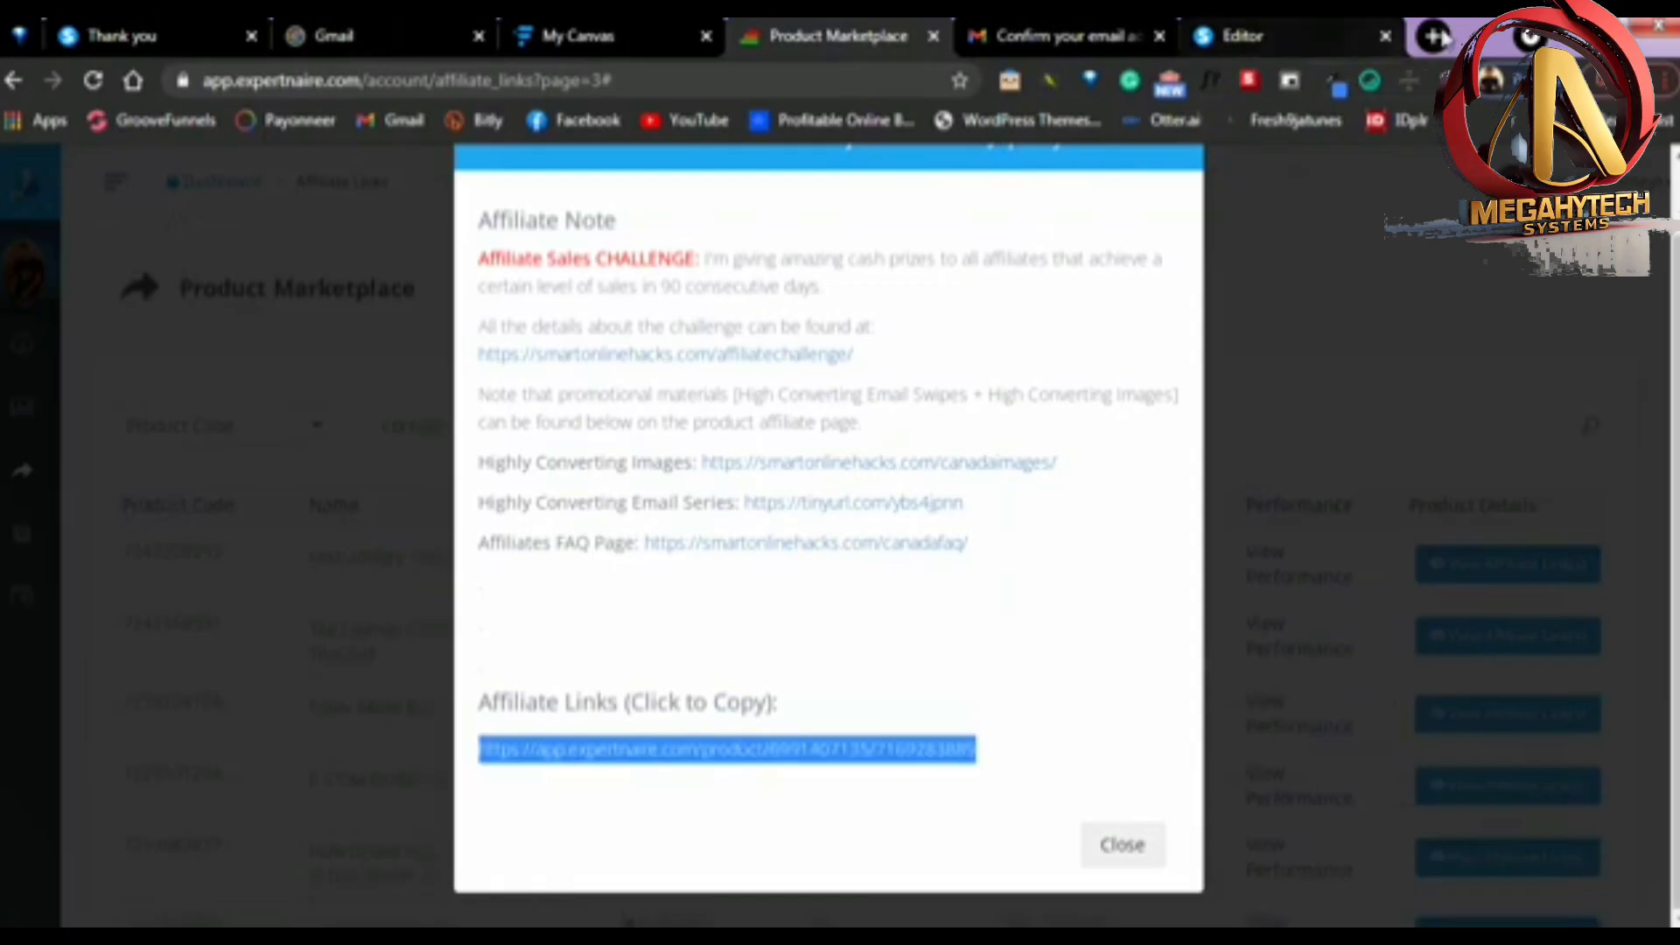
Open the copied affiliate link in a new browser tab and review the sales page's headline and video
{"action": "left_click", "coordinate": [1437, 37]}
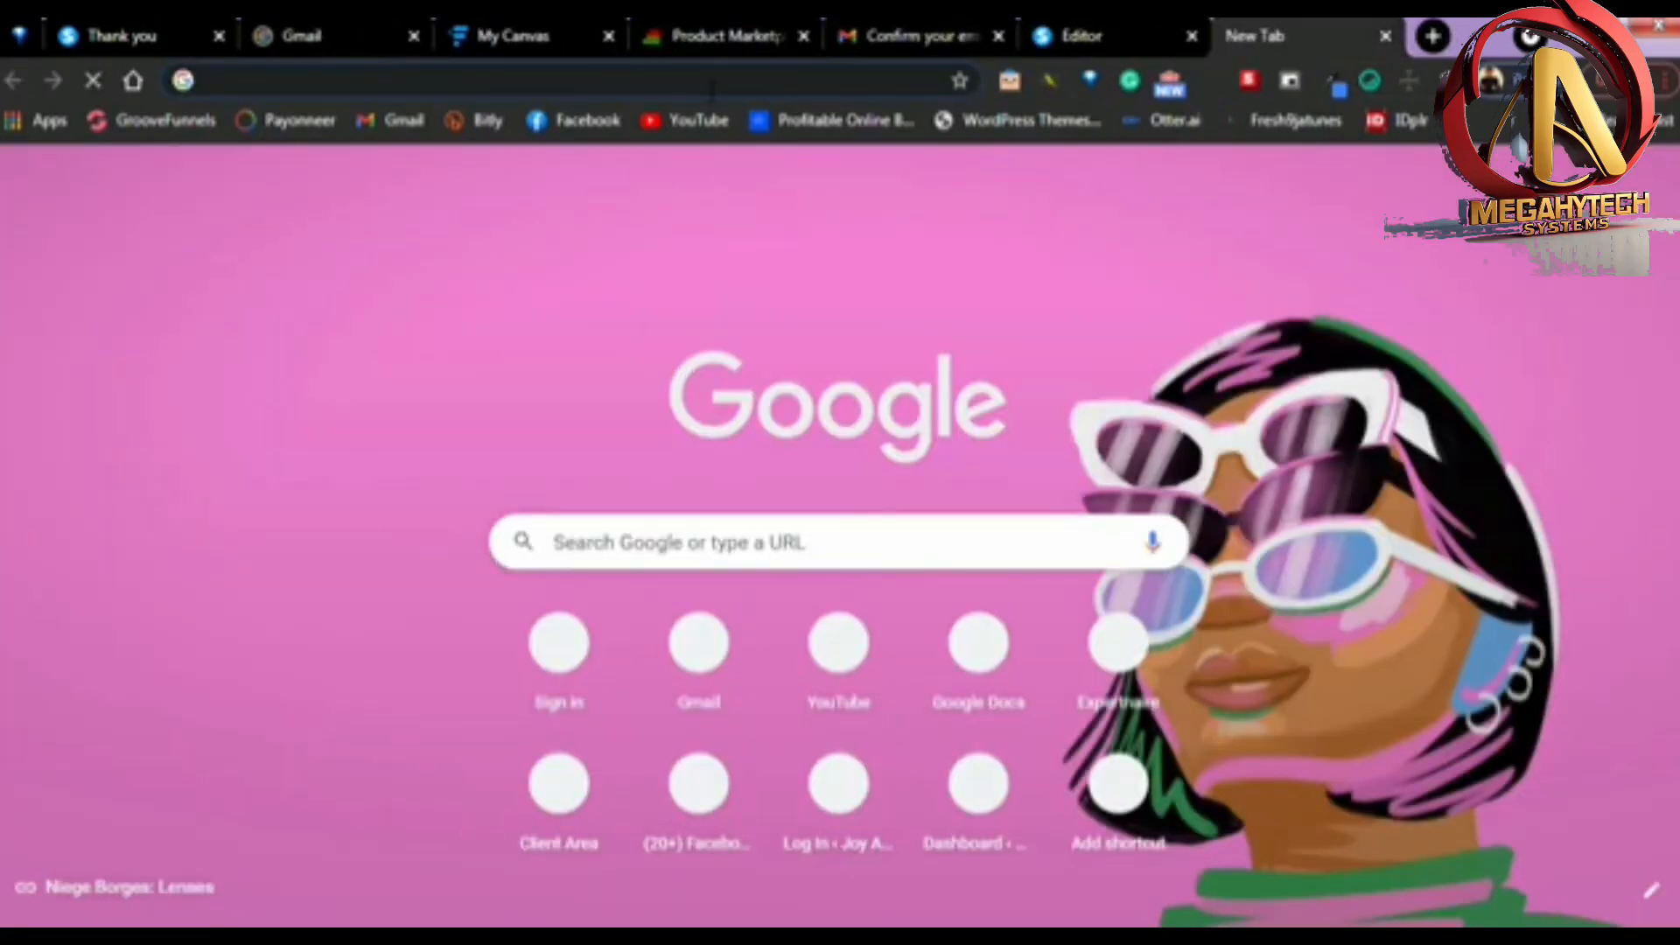
{"action": "key", "text": "ctrl+v"}
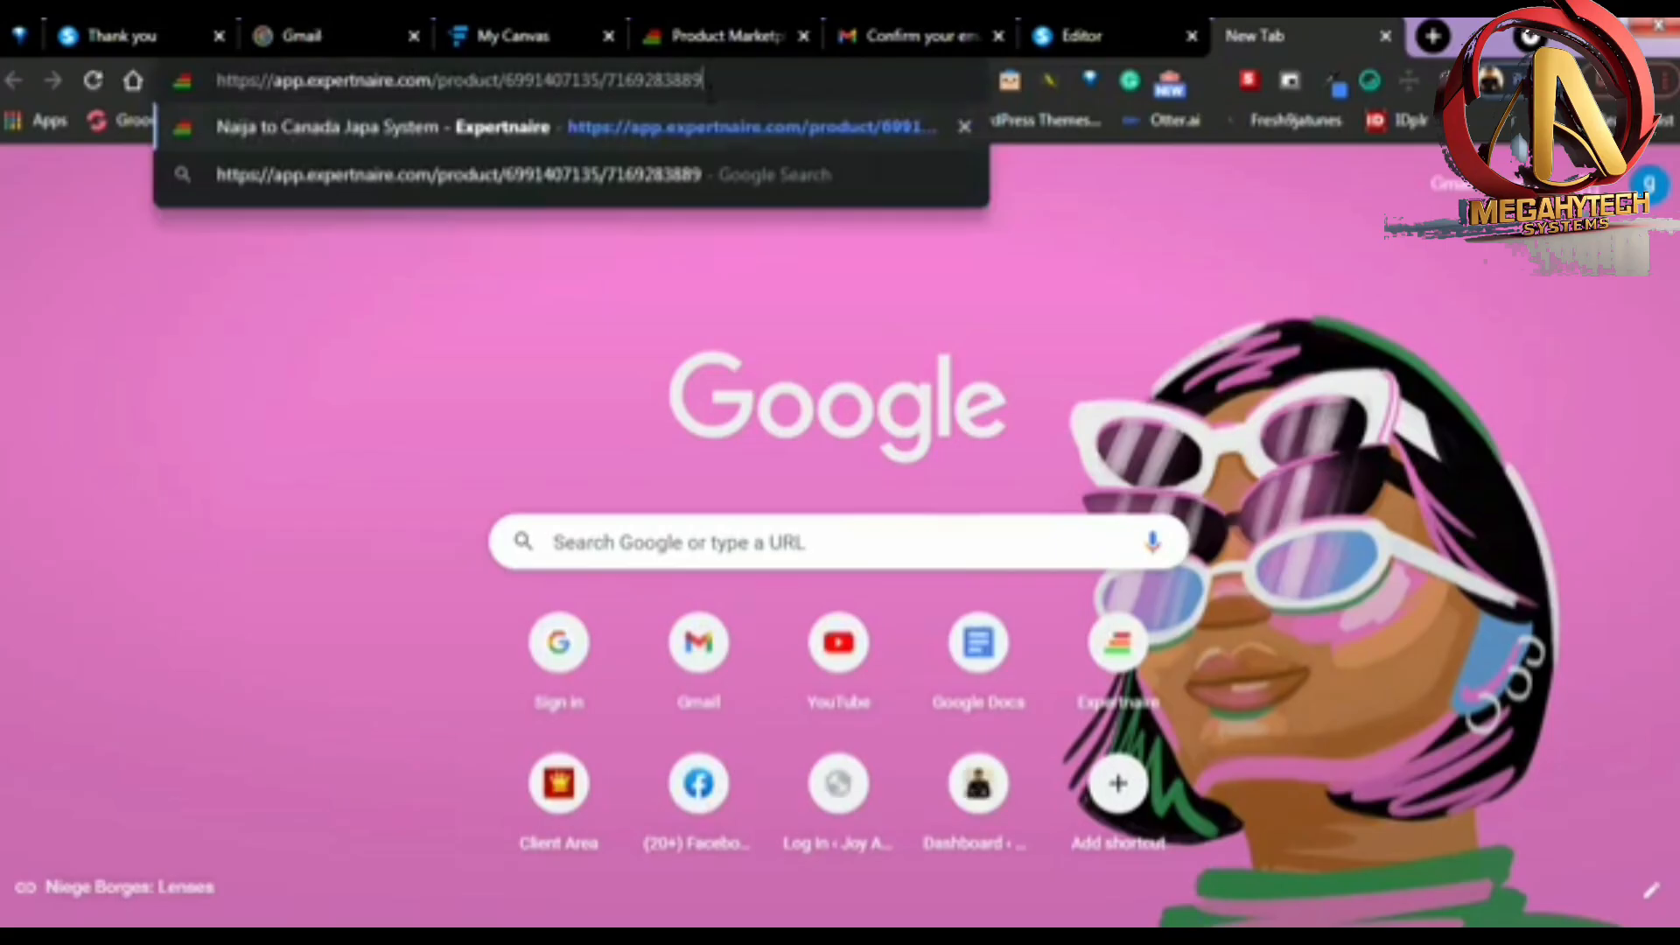
{"action": "key", "text": "Return"}
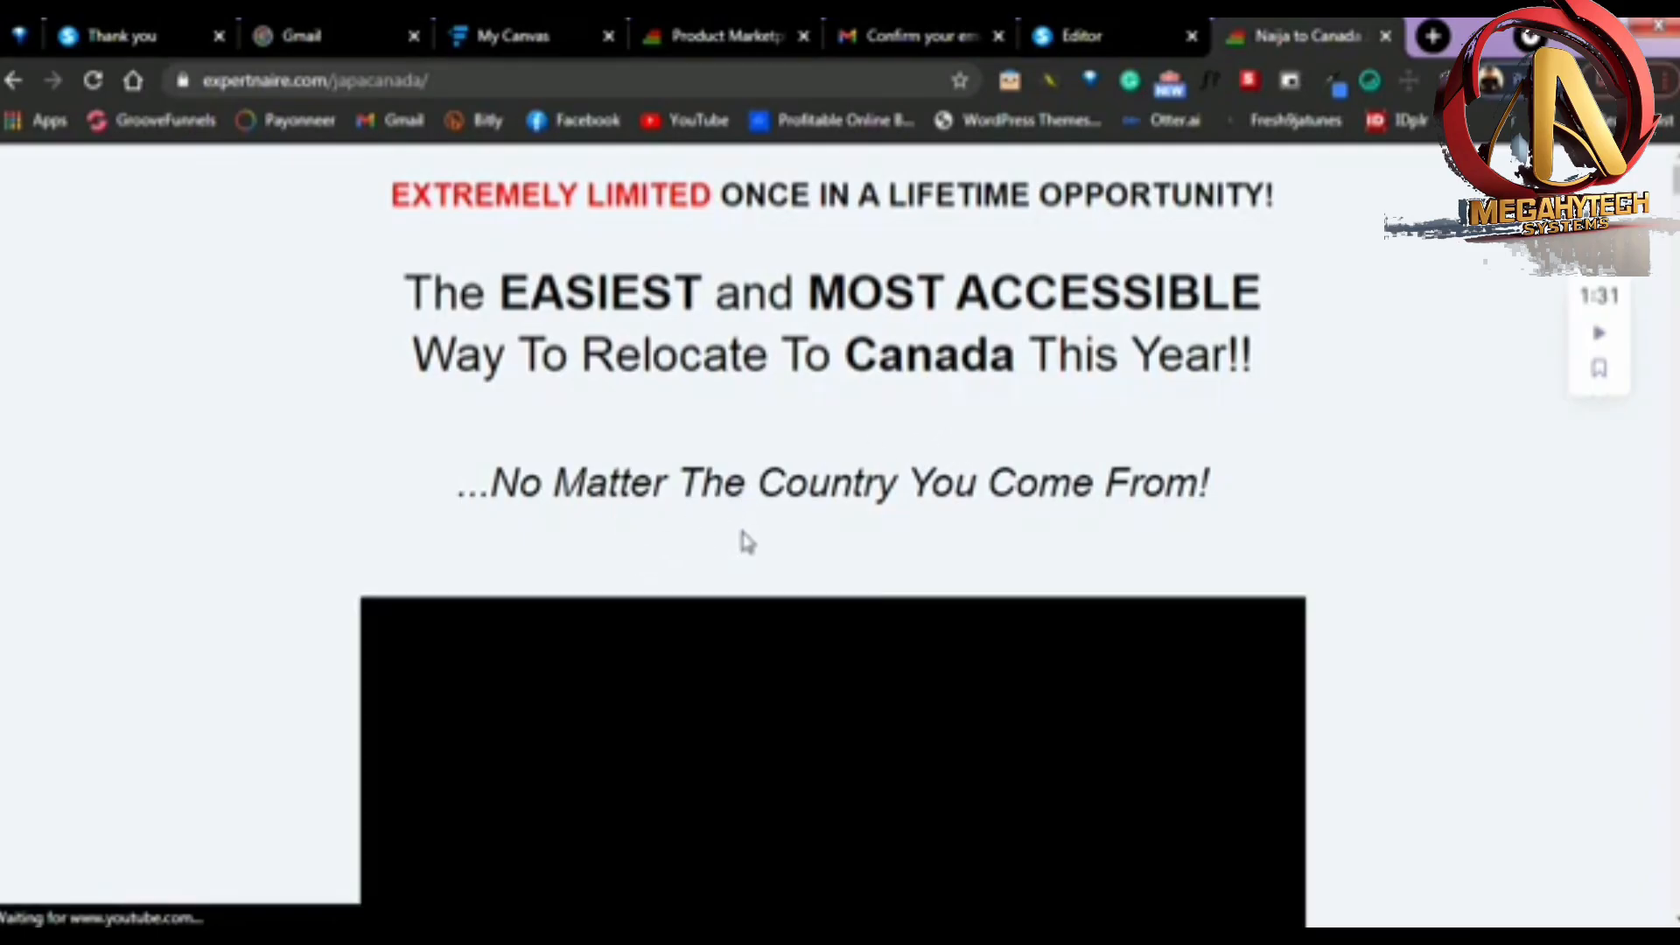
{"action": "scroll", "coordinate": [289, 555], "scroll_direction": "down", "scroll_amount": 4}
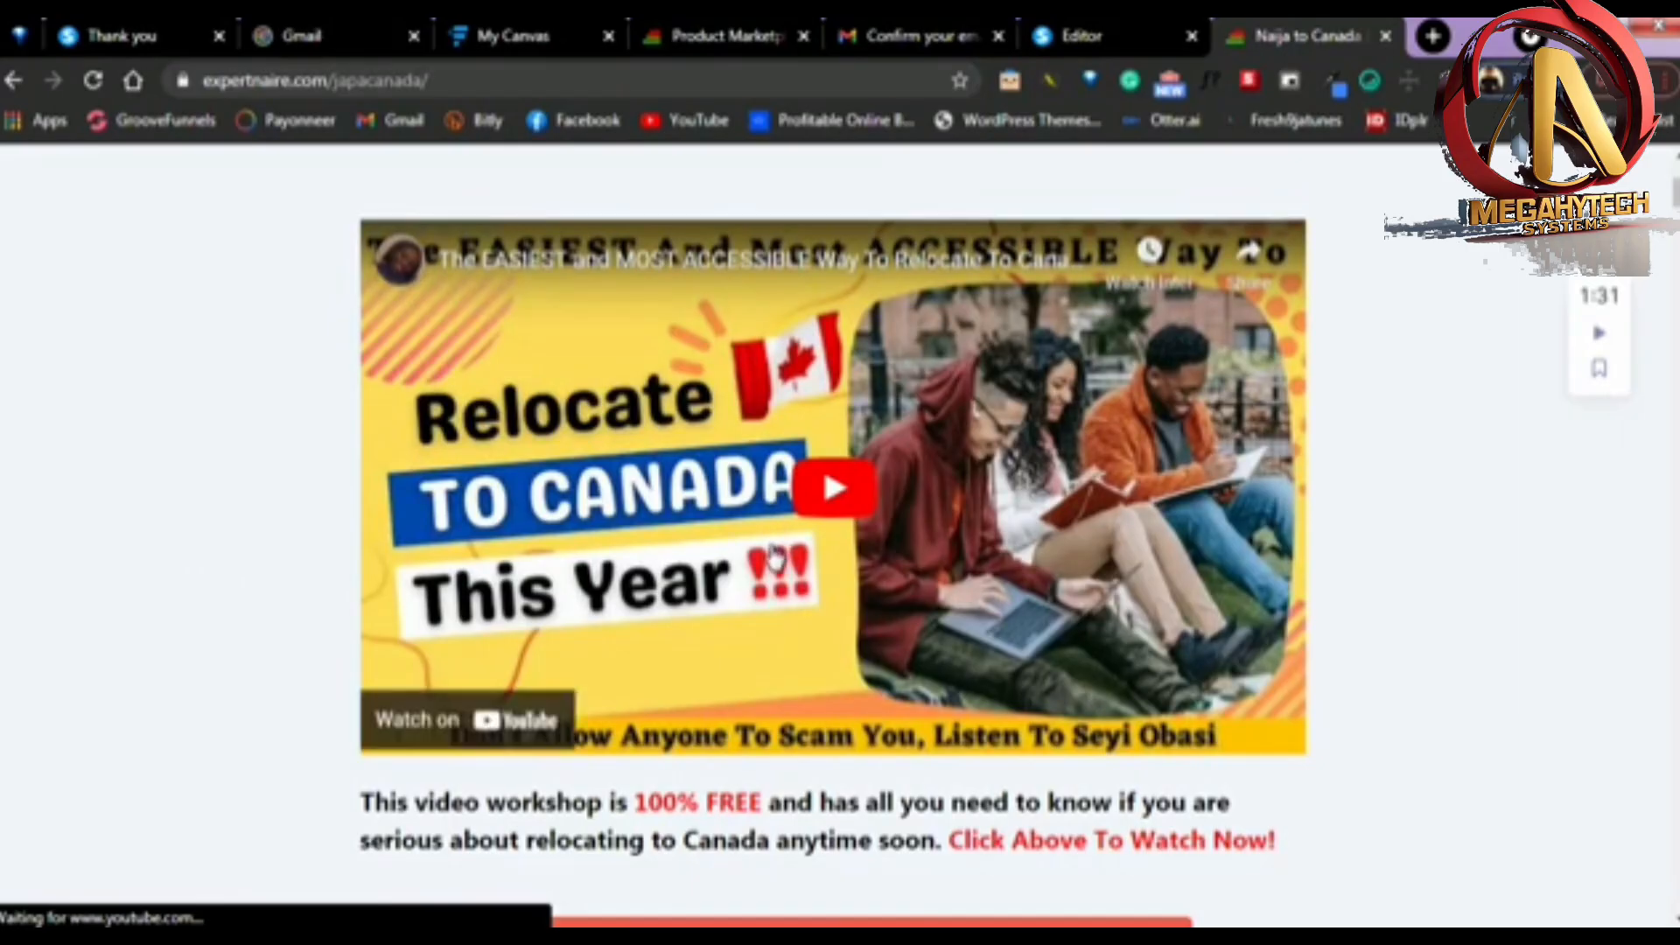
{"action": "scroll", "coordinate": [443, 602], "scroll_direction": "up", "scroll_amount": 4}
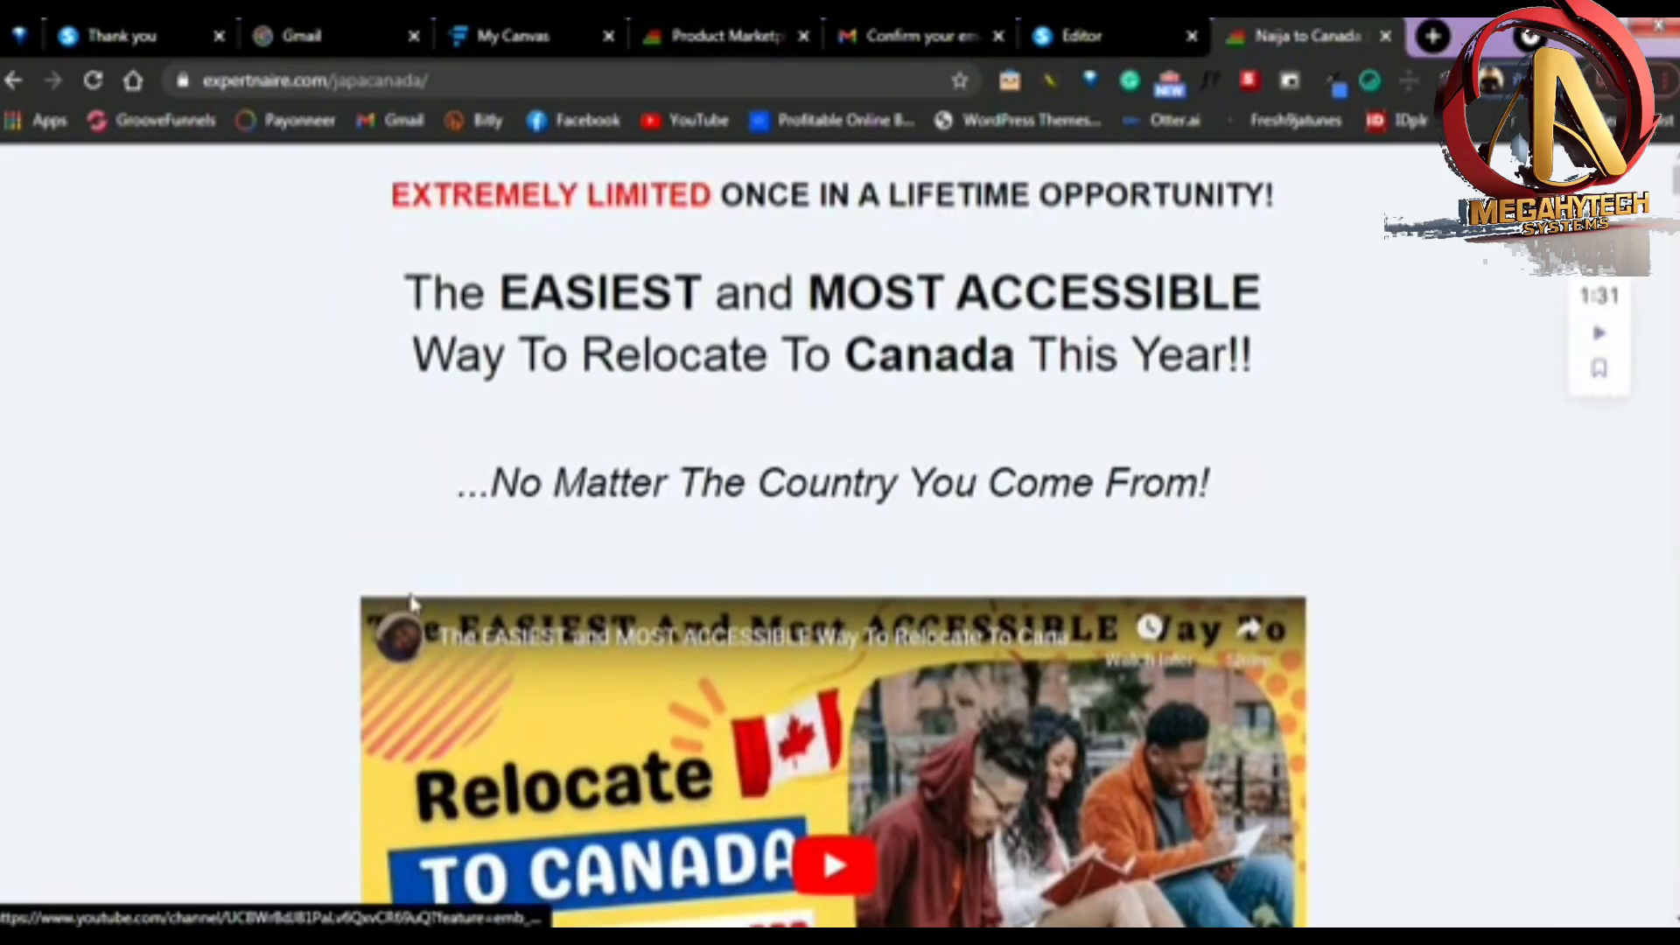
Return to the Systeme.io page editor and replace the headline with "FREE VIDEO REVEALS - The easiest way to study in Canada"
{"action": "left_click", "coordinate": [1044, 40]}
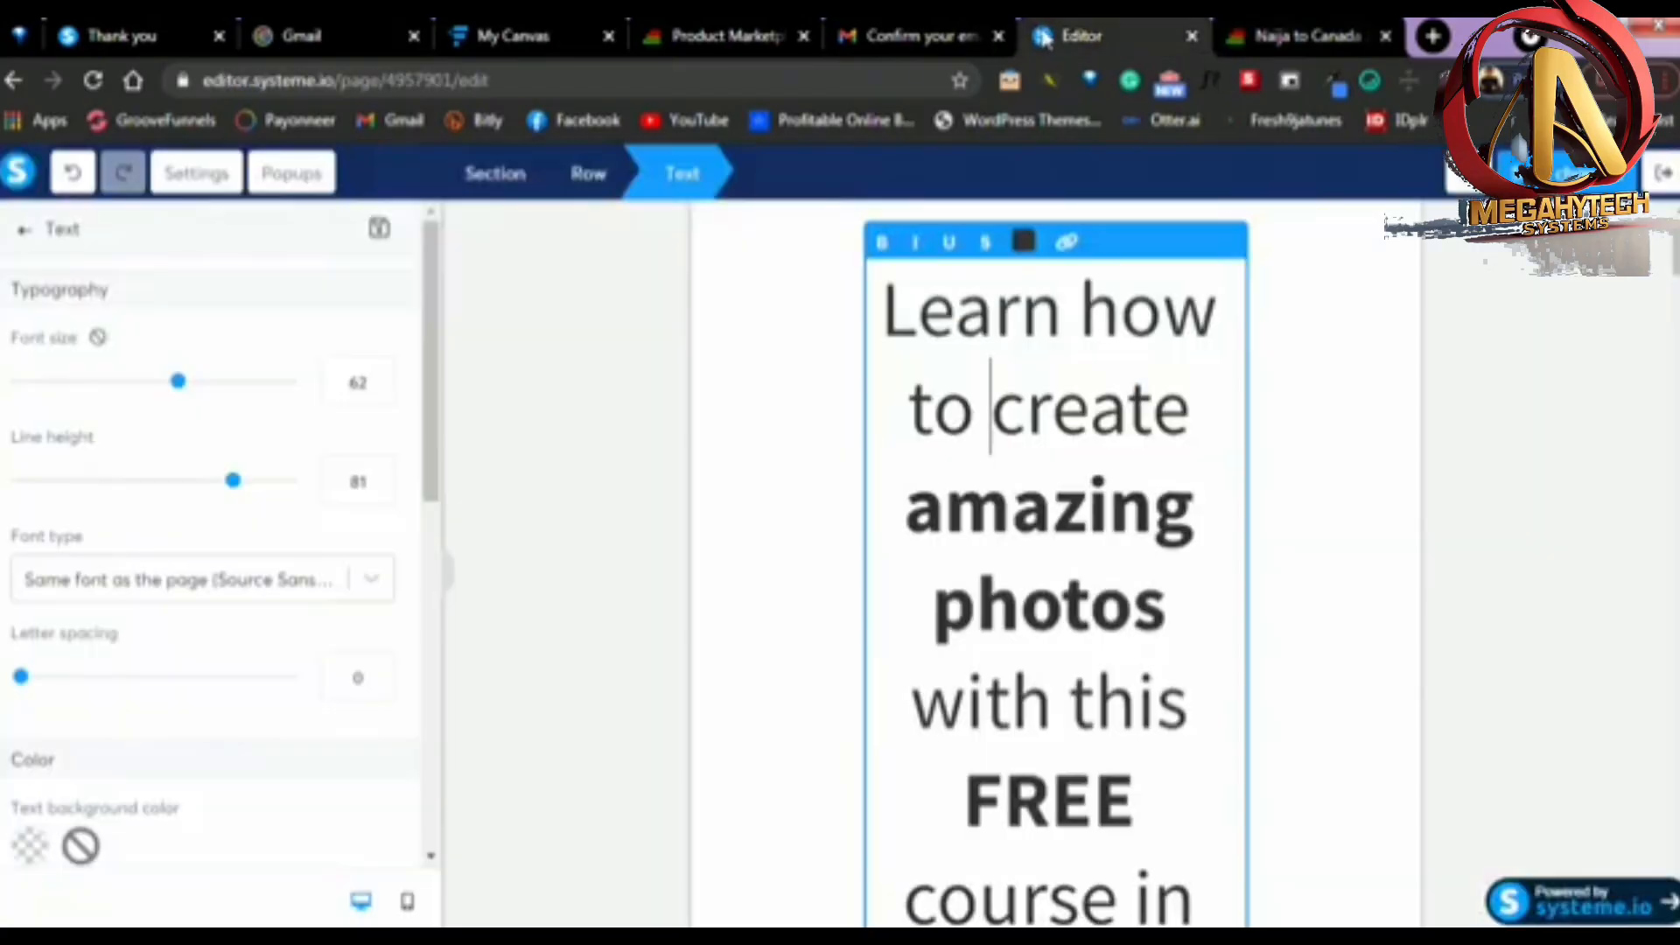
{"action": "scroll", "coordinate": [1107, 411], "scroll_direction": "down", "scroll_amount": 1}
{"action": "scroll", "coordinate": [1103, 438], "scroll_direction": "up", "scroll_amount": 1}
{"action": "scroll", "coordinate": [1111, 577], "scroll_direction": "down", "scroll_amount": 3}
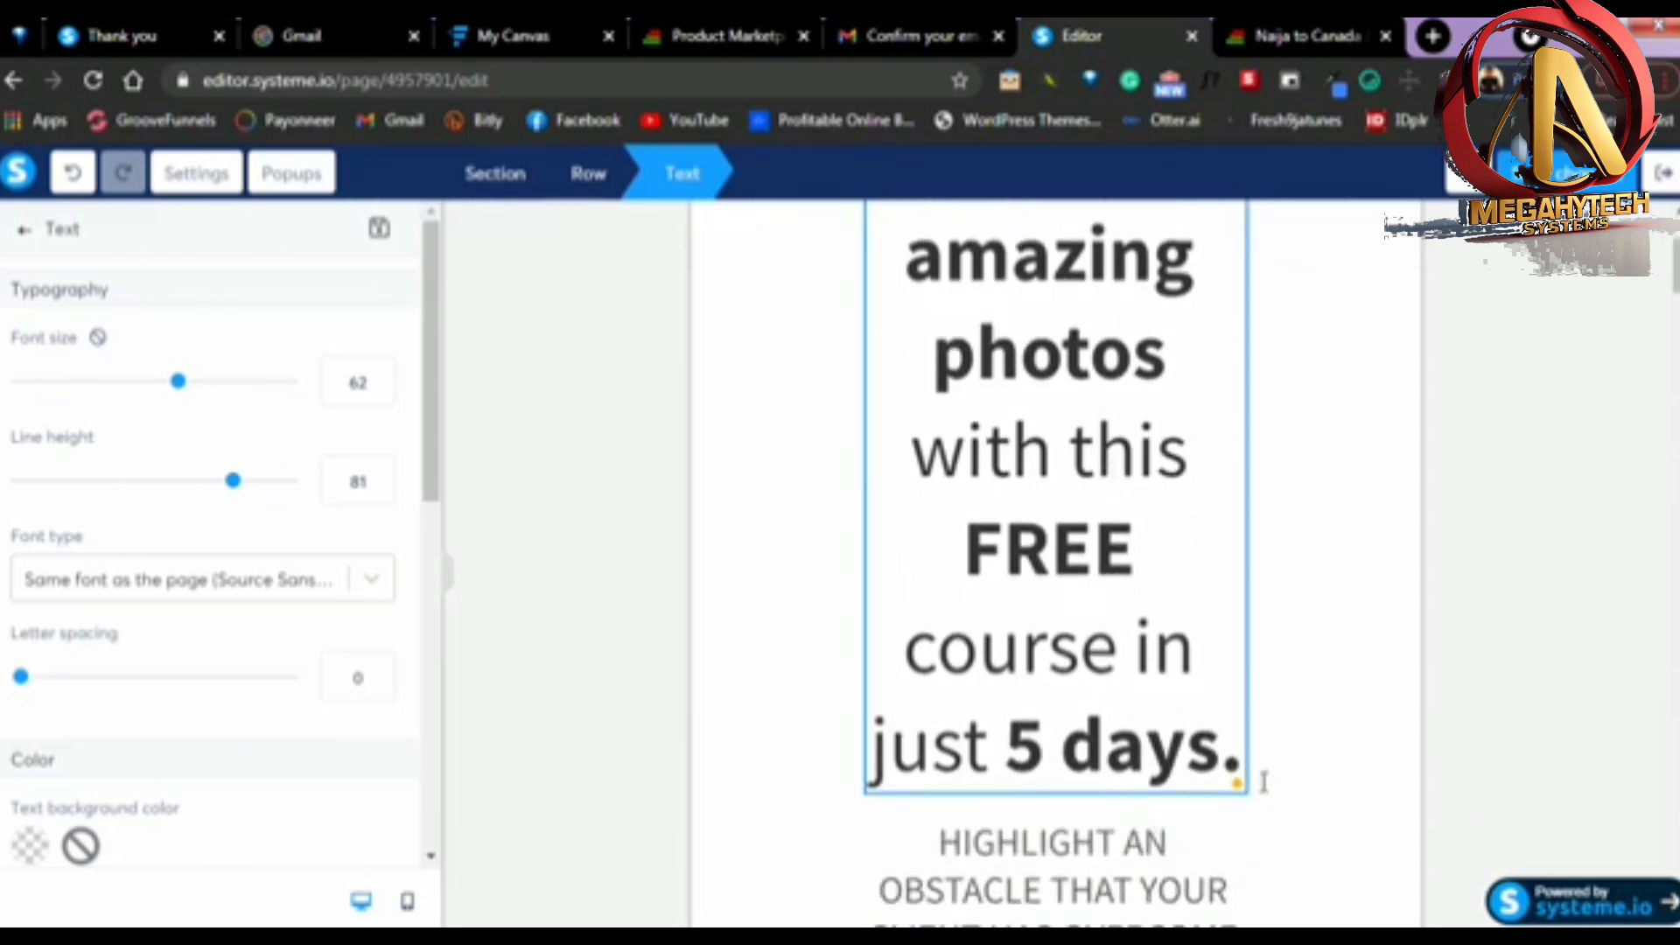
{"action": "left_click", "coordinate": [1222, 746]}
{"action": "key", "text": "ctrl+a"}
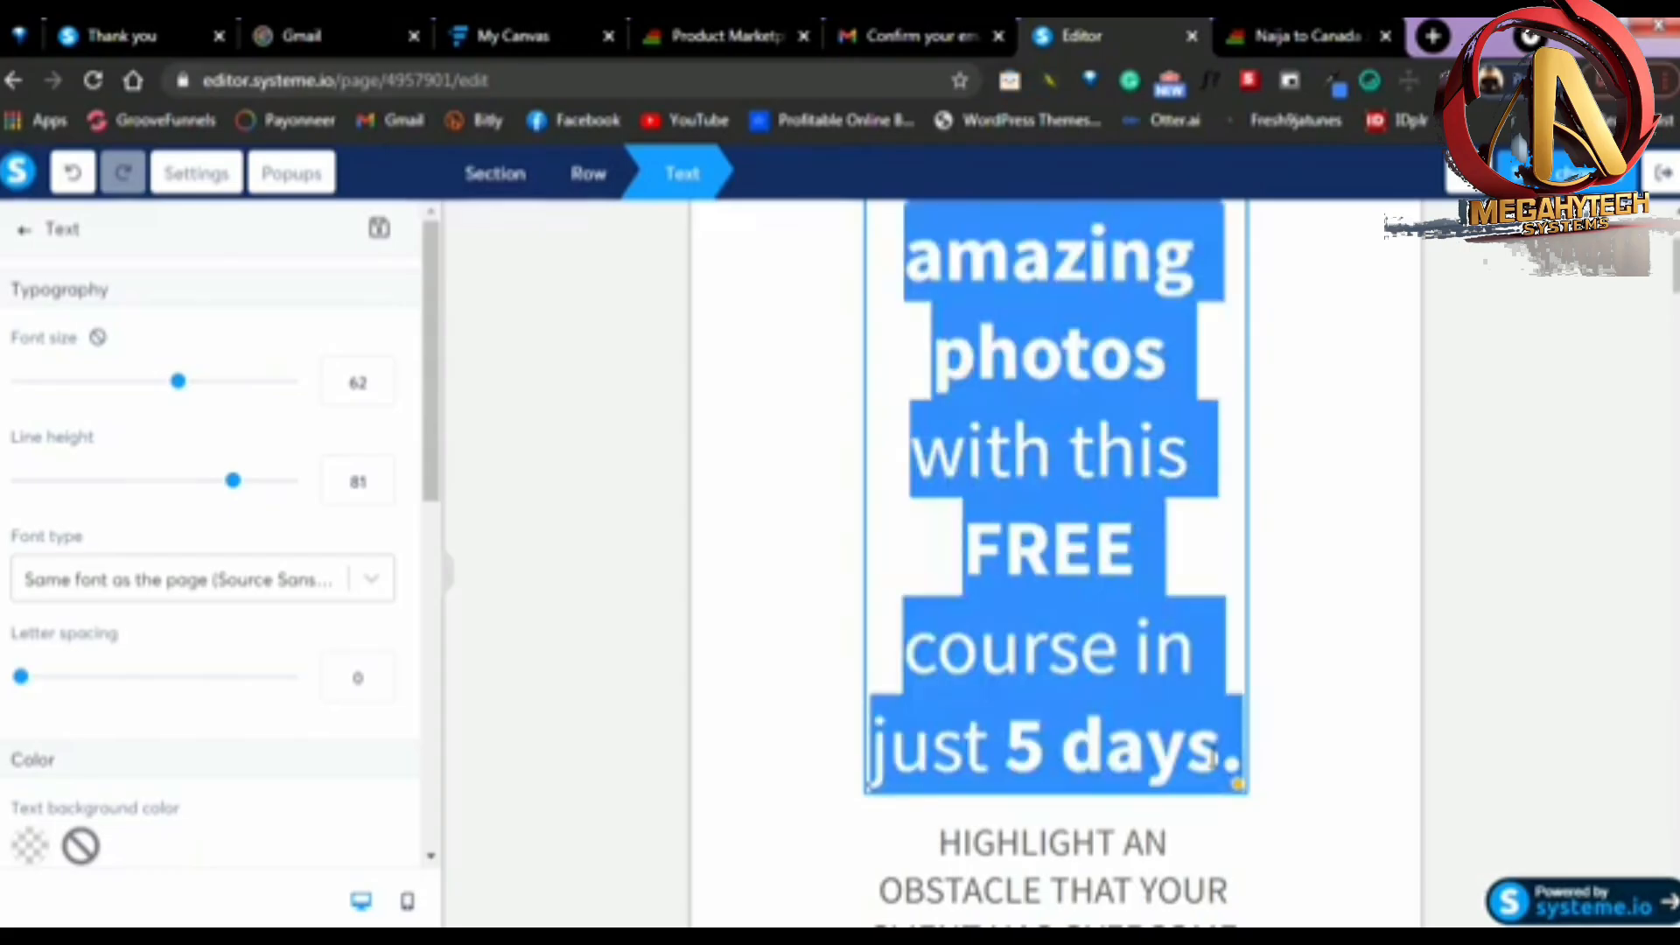
{"action": "type", "text": "FREE VIDEO REVEALS - The easiest way to study in Canada"}
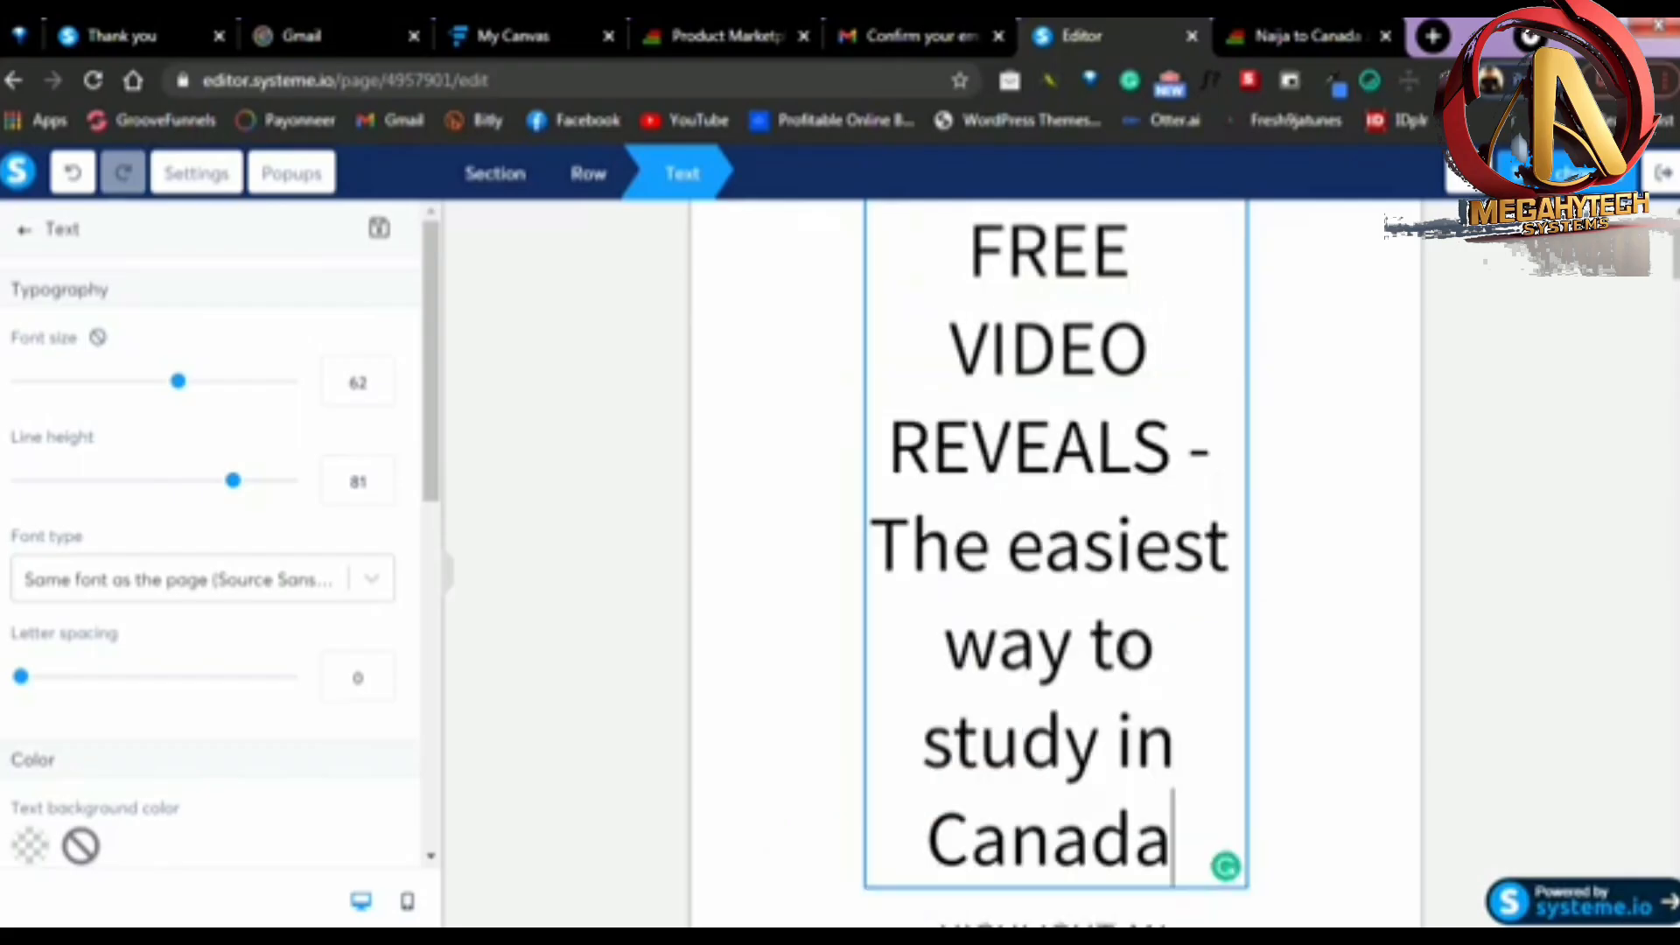
Make the words "FREE VIDEO REVEALS" in the headline bold
{"action": "scroll", "coordinate": [1219, 638], "scroll_direction": "down", "scroll_amount": 1}
{"action": "scroll", "coordinate": [1211, 627], "scroll_direction": "up", "scroll_amount": 1}
{"action": "scroll", "coordinate": [1225, 637], "scroll_direction": "down", "scroll_amount": 2}
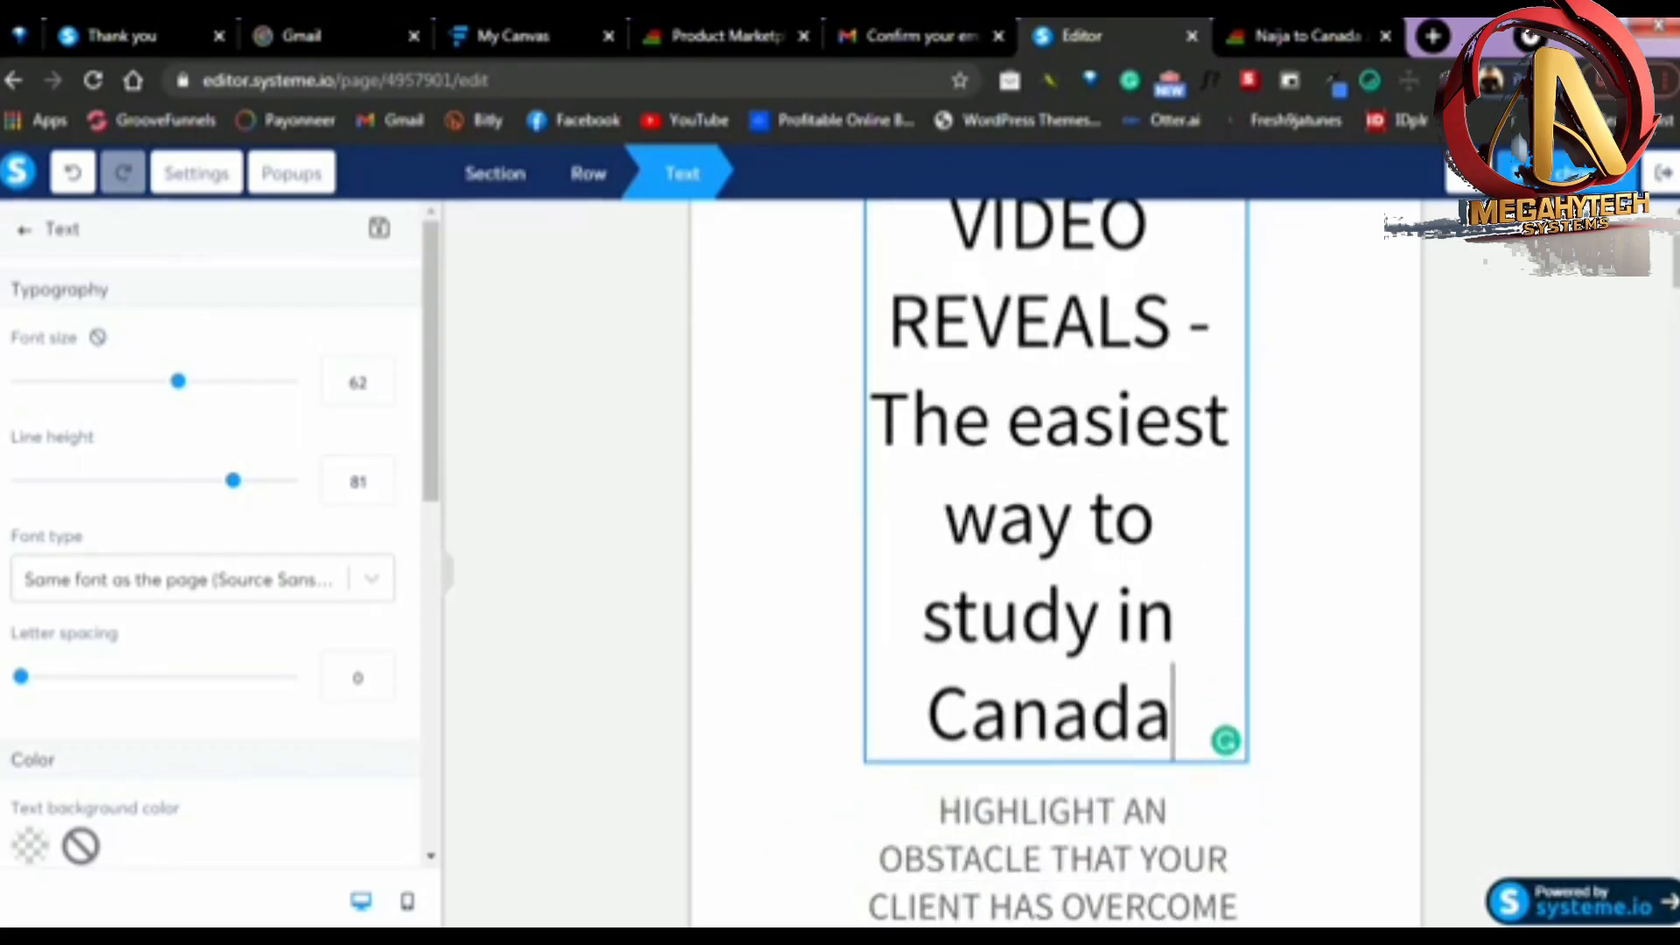
{"action": "scroll", "coordinate": [1225, 637], "scroll_direction": "up", "scroll_amount": 3}
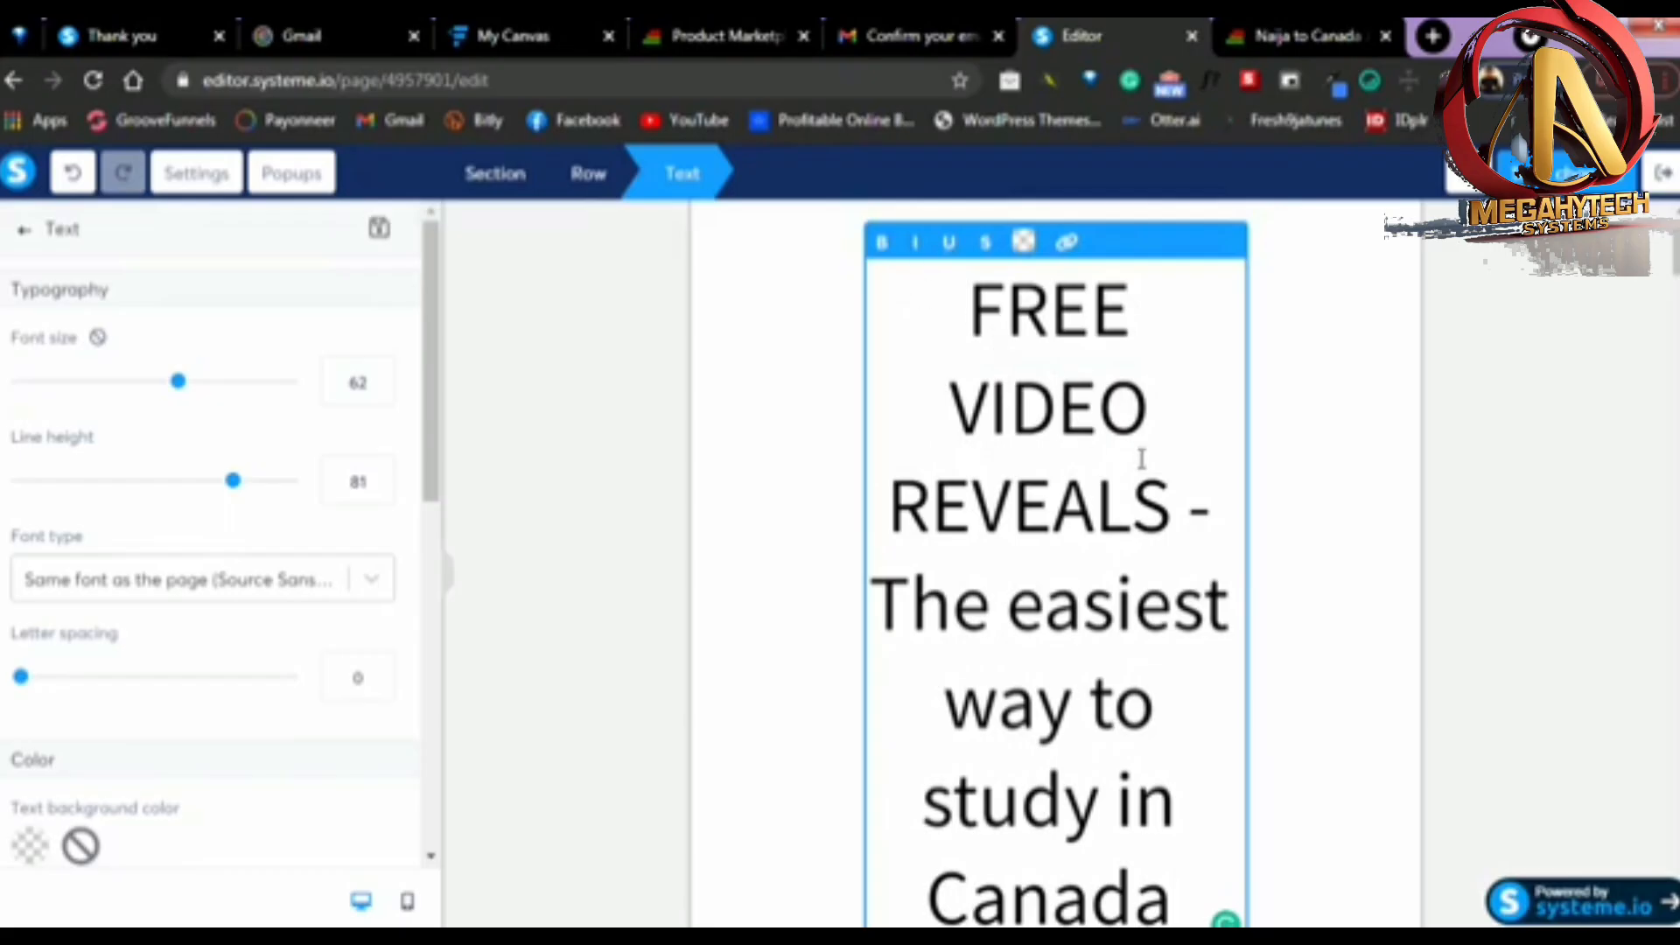
{"action": "left_click_drag", "start_coordinate": [1156, 481], "coordinate": [978, 307]}
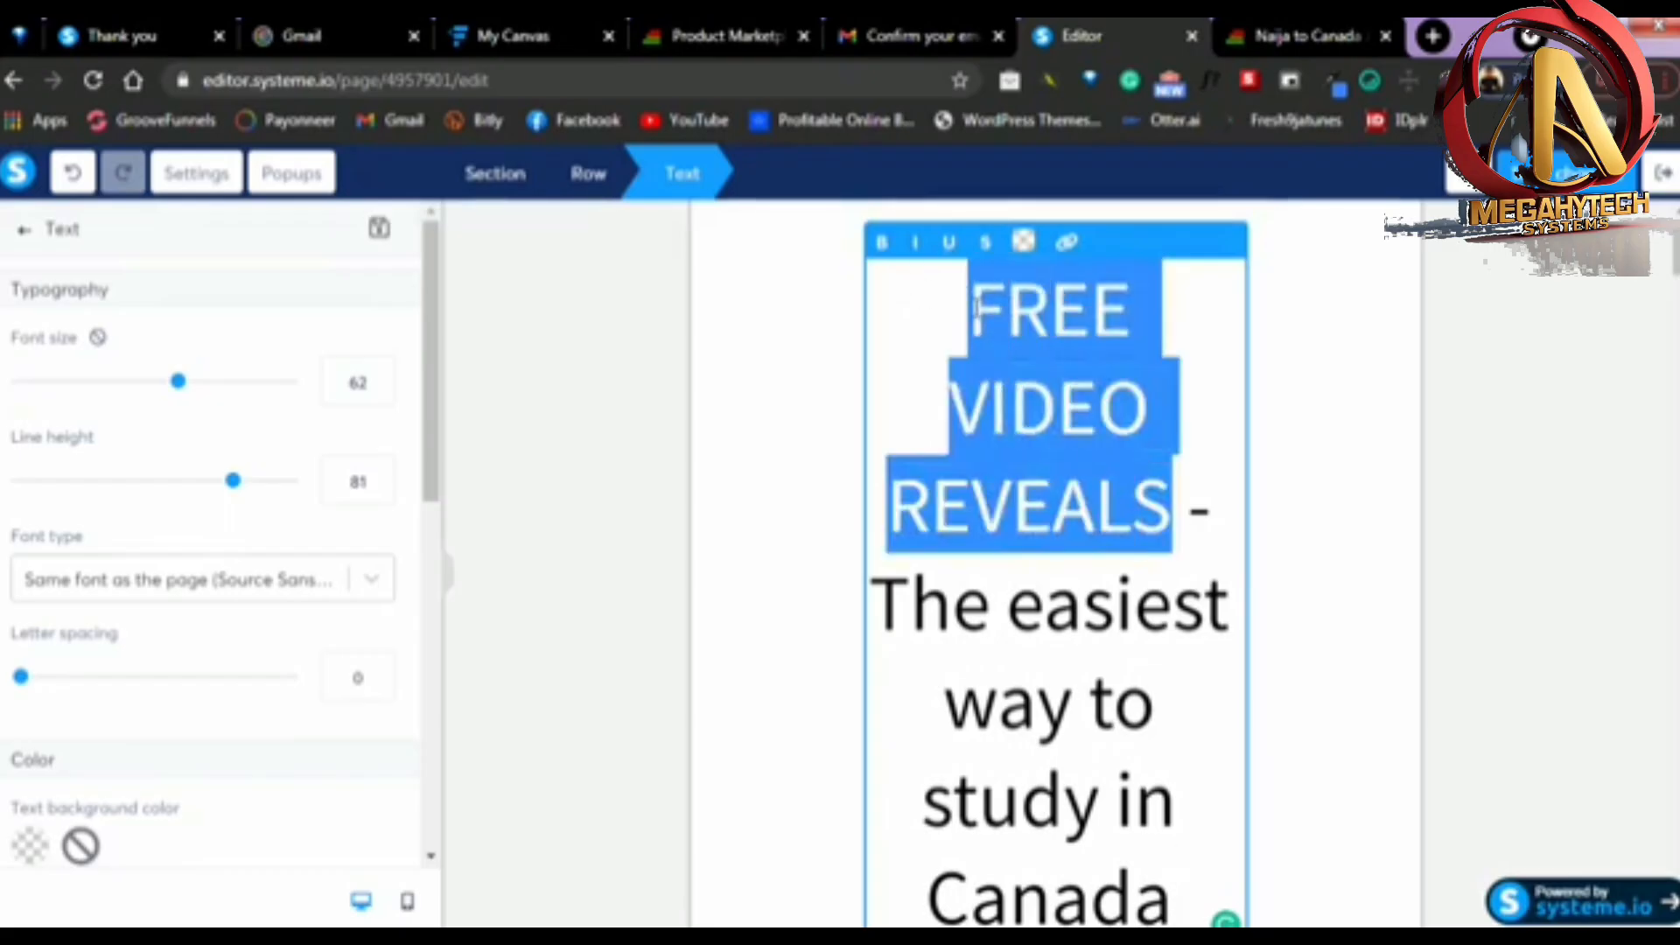
{"action": "left_click", "coordinate": [881, 245]}
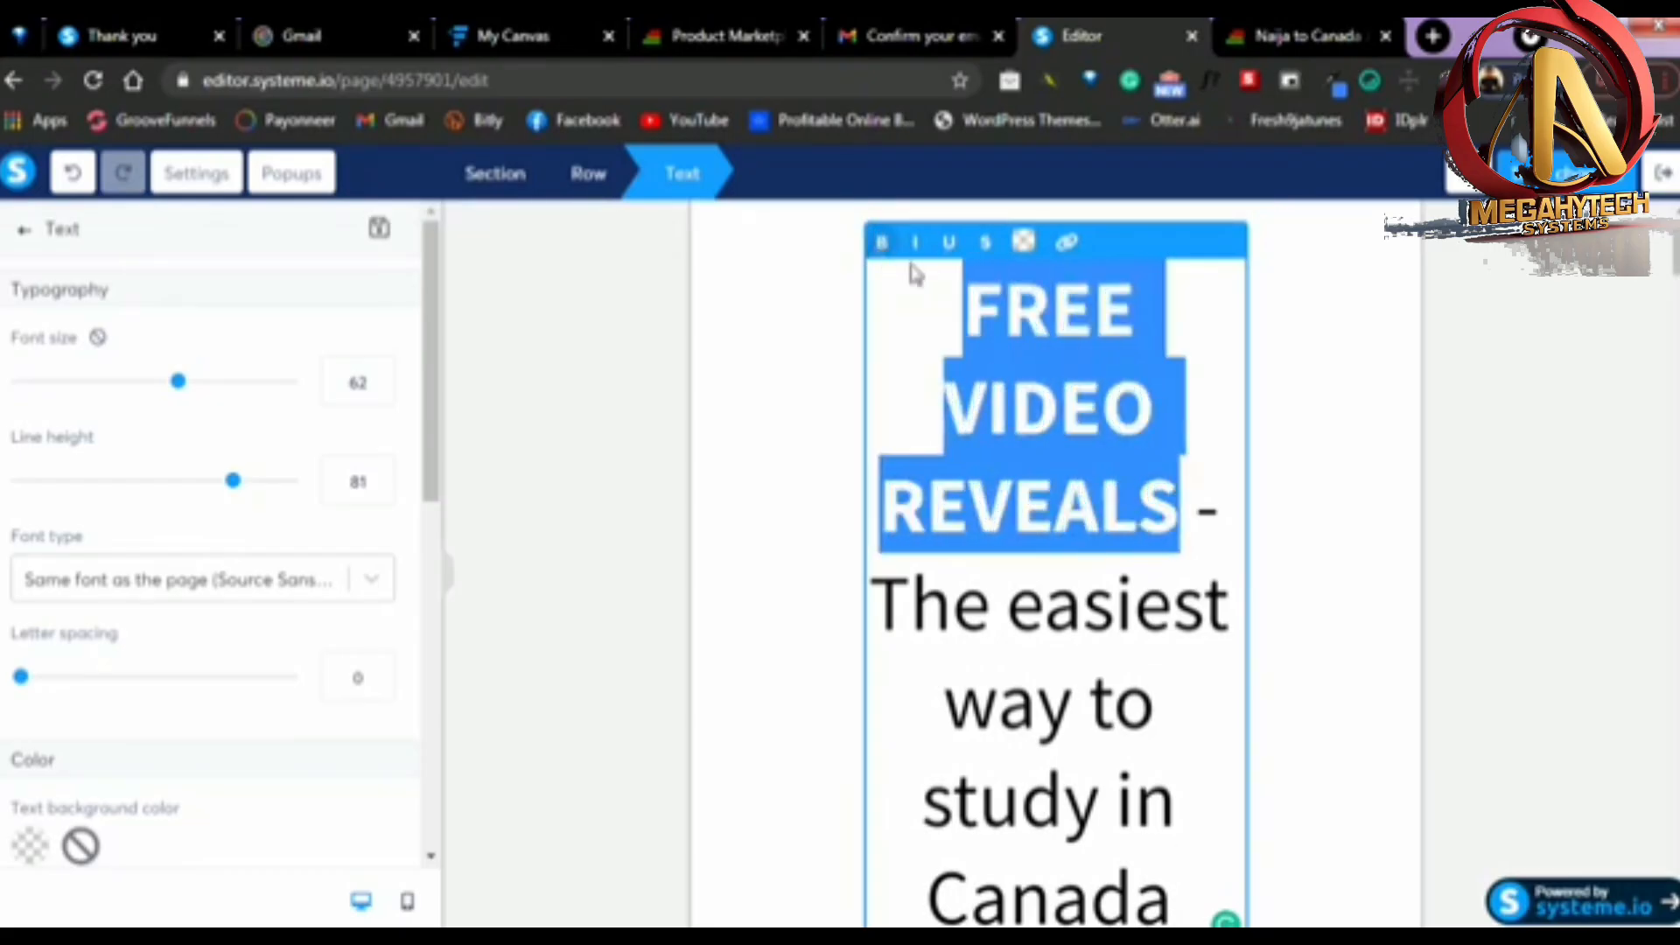
{"action": "left_click", "coordinate": [1387, 433]}
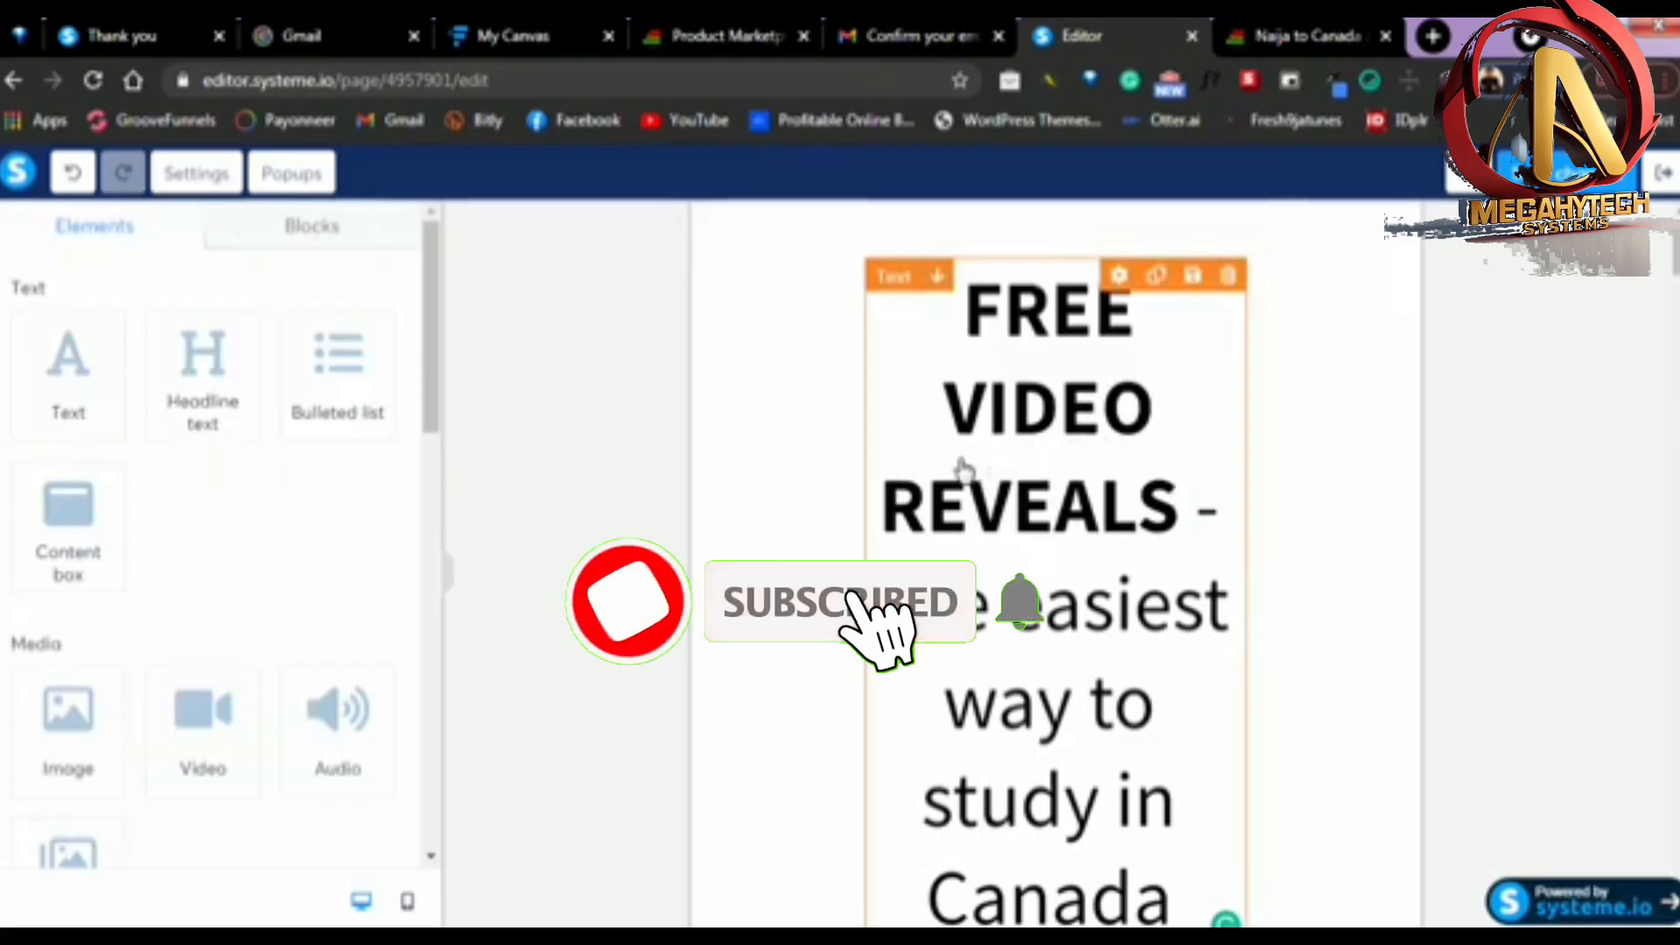
{"action": "scroll", "coordinate": [1138, 643], "scroll_direction": "down", "scroll_amount": 3}
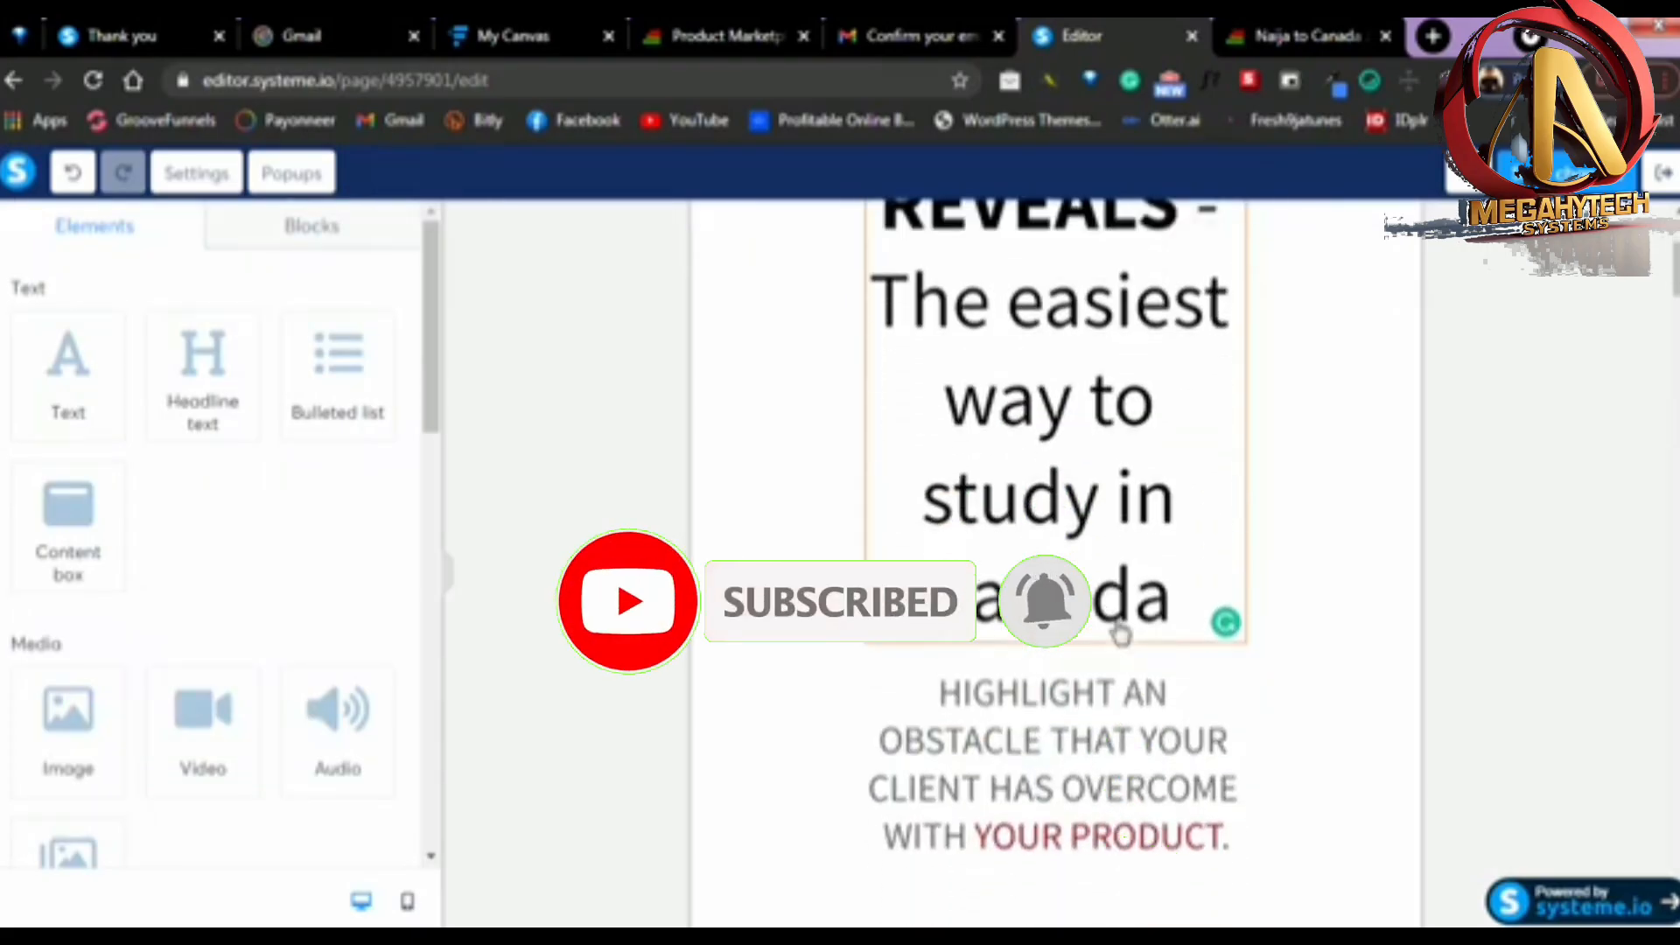
{"action": "scroll", "coordinate": [1120, 634], "scroll_direction": "down", "scroll_amount": 2}
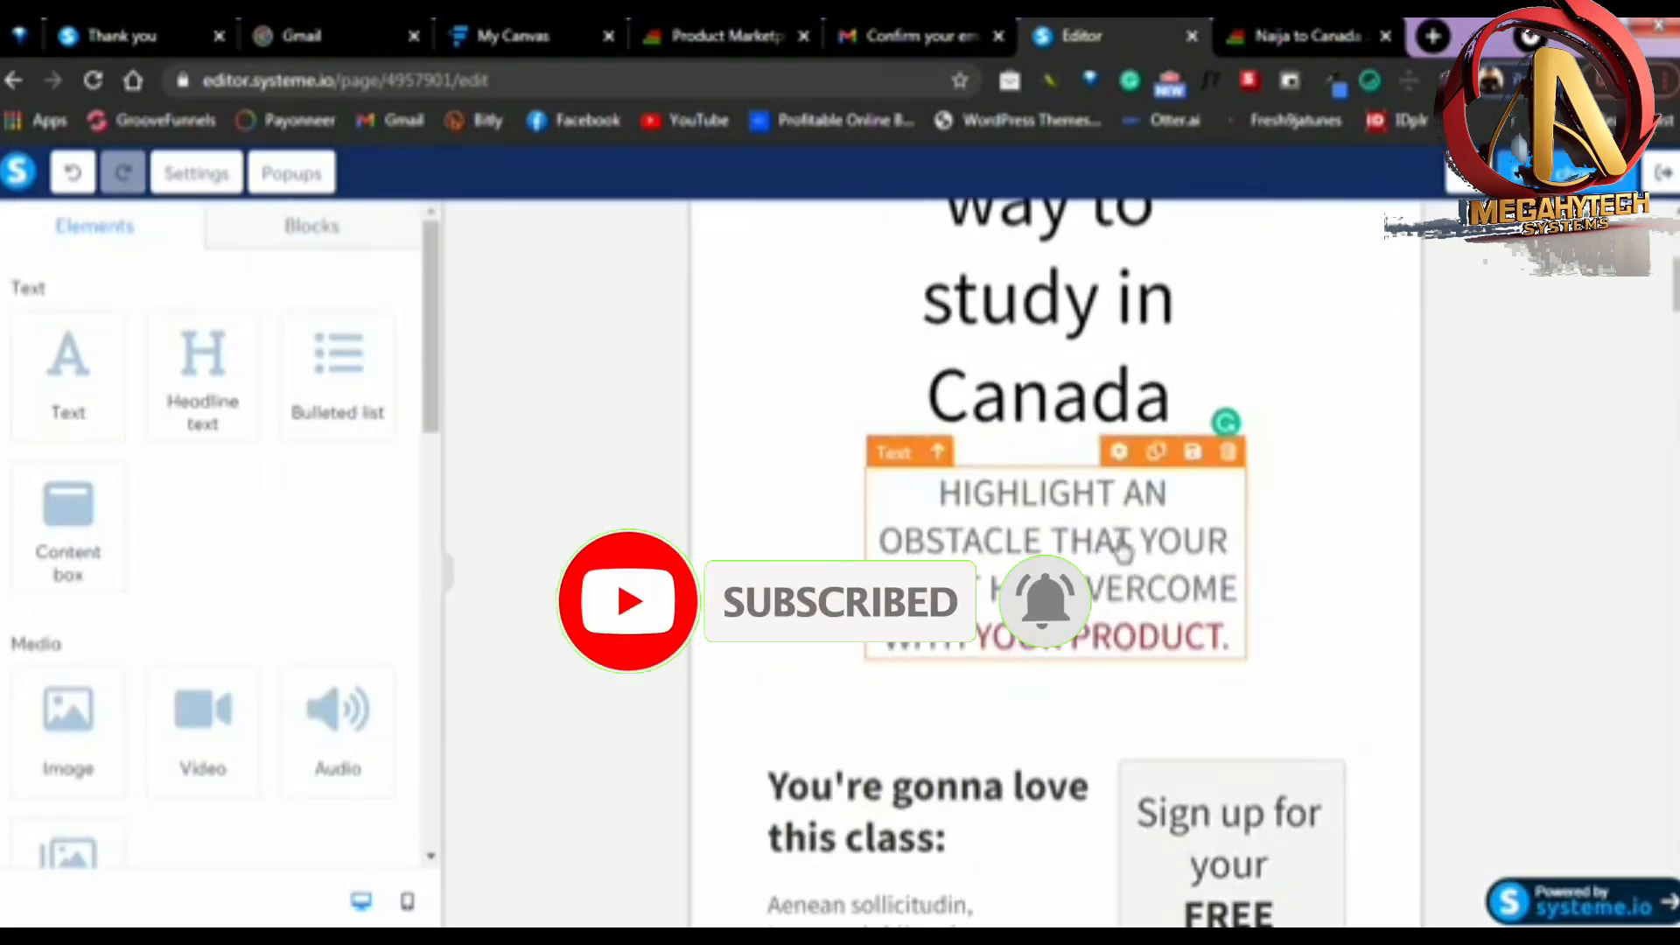
Replace the text below the headline with "This is the secret method most Nigerians are using to secure a permanent resident Visa in Canada."
{"action": "scroll", "coordinate": [1123, 550], "scroll_direction": "down", "scroll_amount": 2}
{"action": "scroll", "coordinate": [1059, 429], "scroll_direction": "up", "scroll_amount": 1}
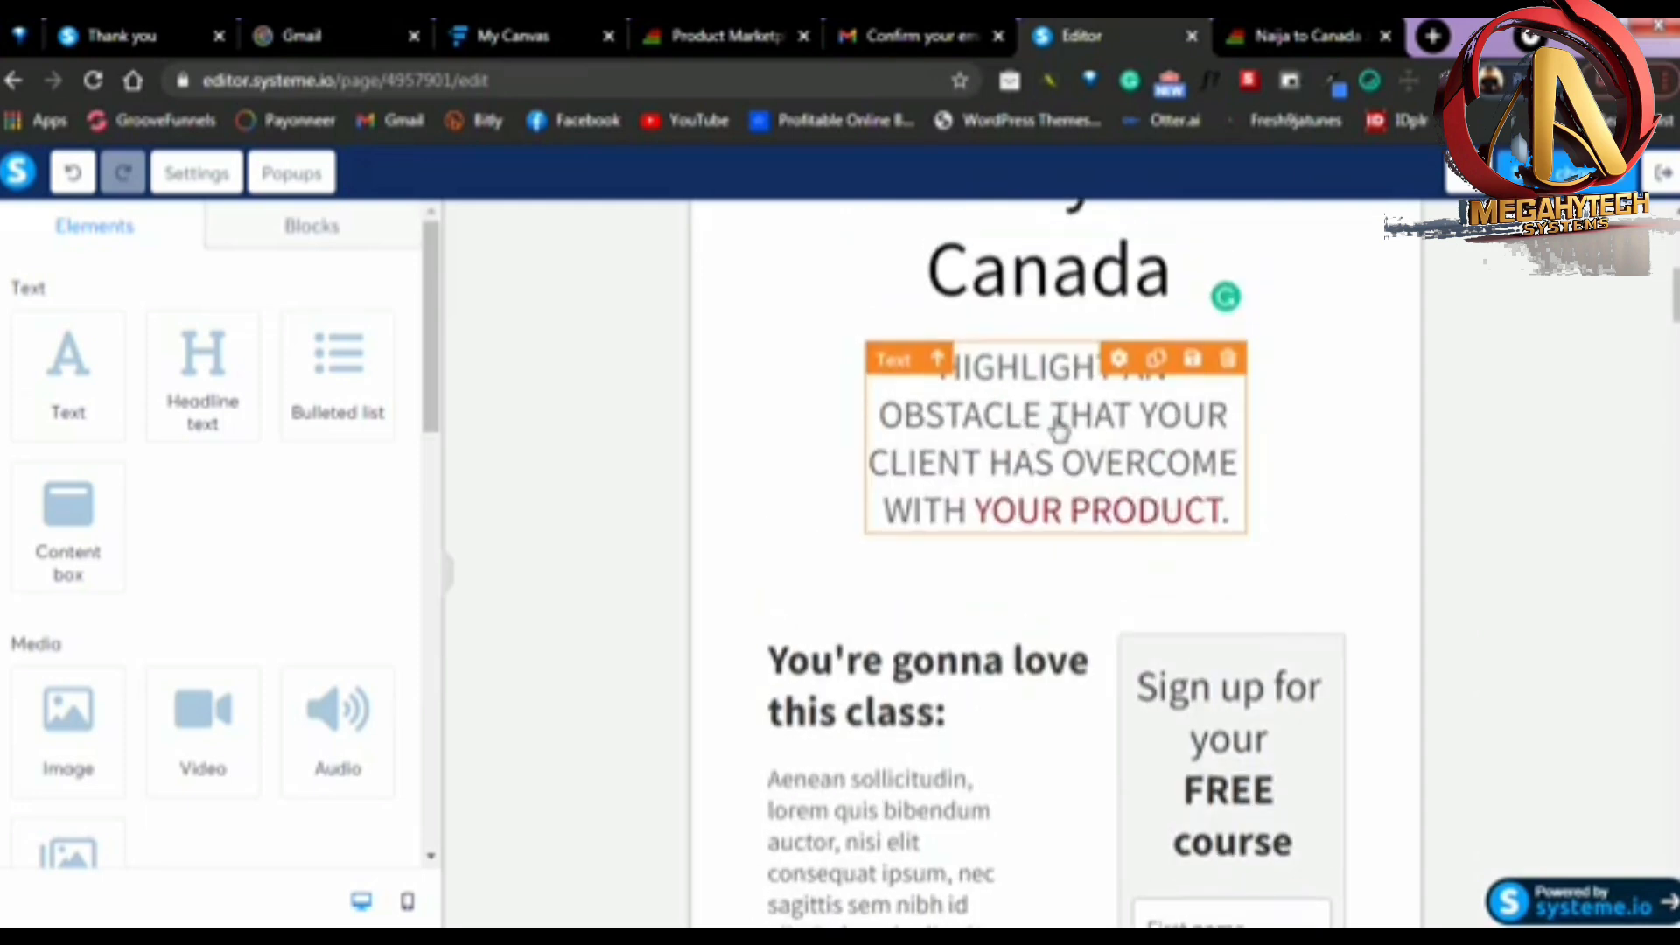
{"action": "scroll", "coordinate": [1059, 429], "scroll_direction": "up", "scroll_amount": 1}
{"action": "left_click", "coordinate": [1163, 613]}
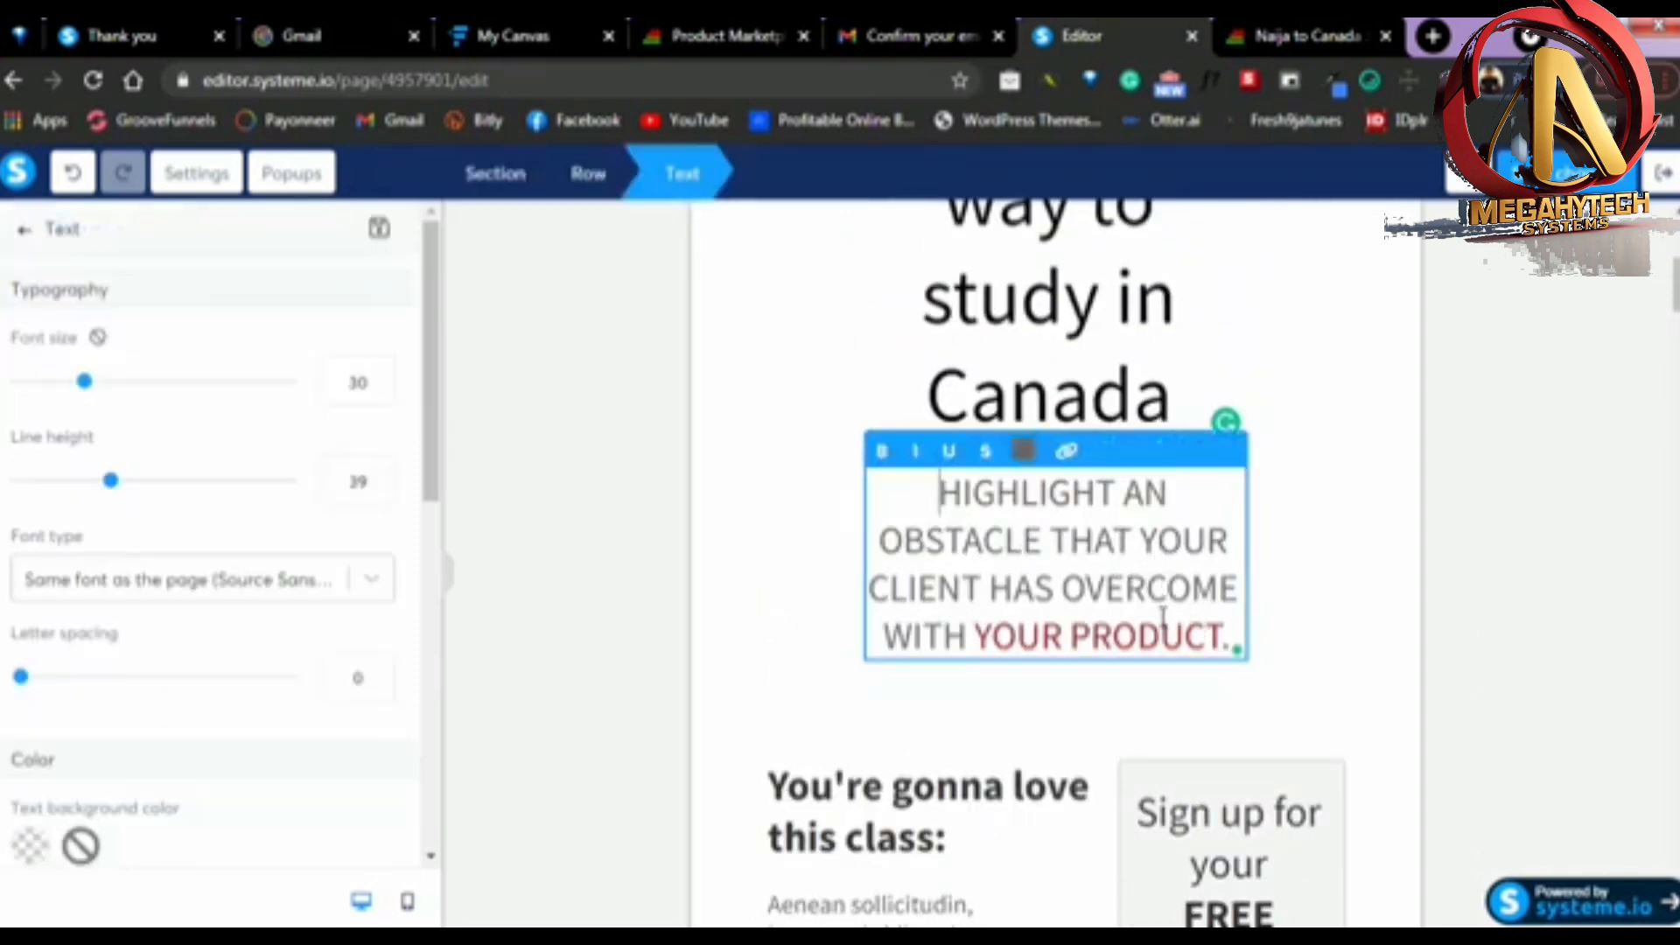
{"action": "key", "text": "ctrl+a"}
{"action": "key", "text": "ctrl+v"}
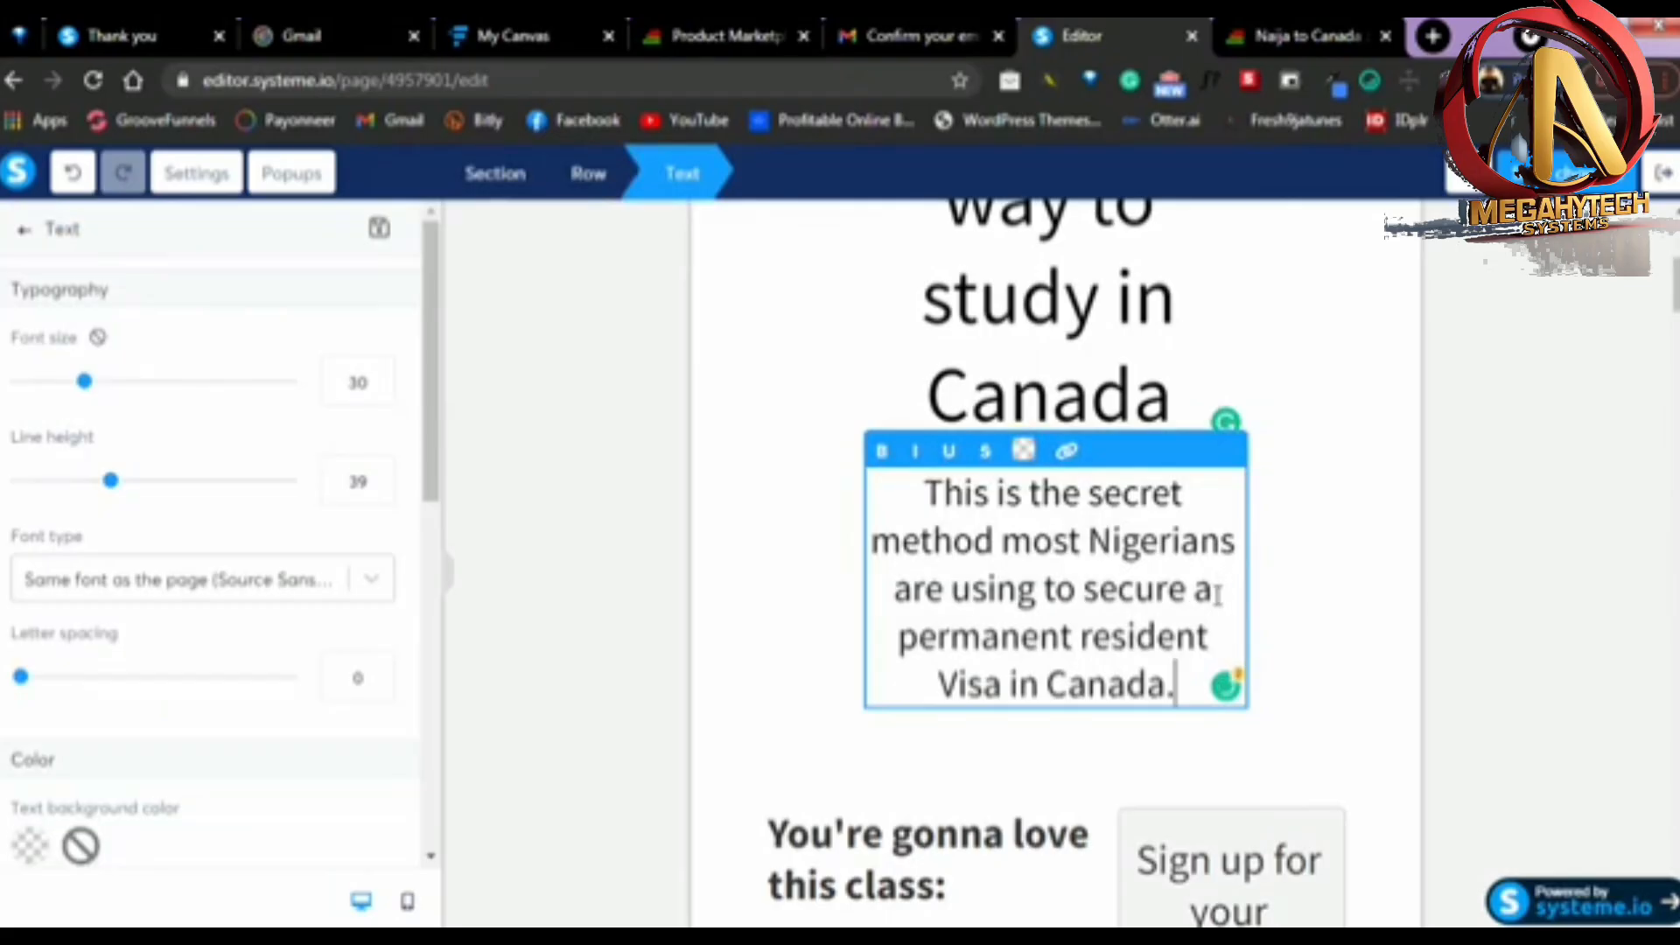
{"action": "left_click", "coordinate": [1294, 565]}
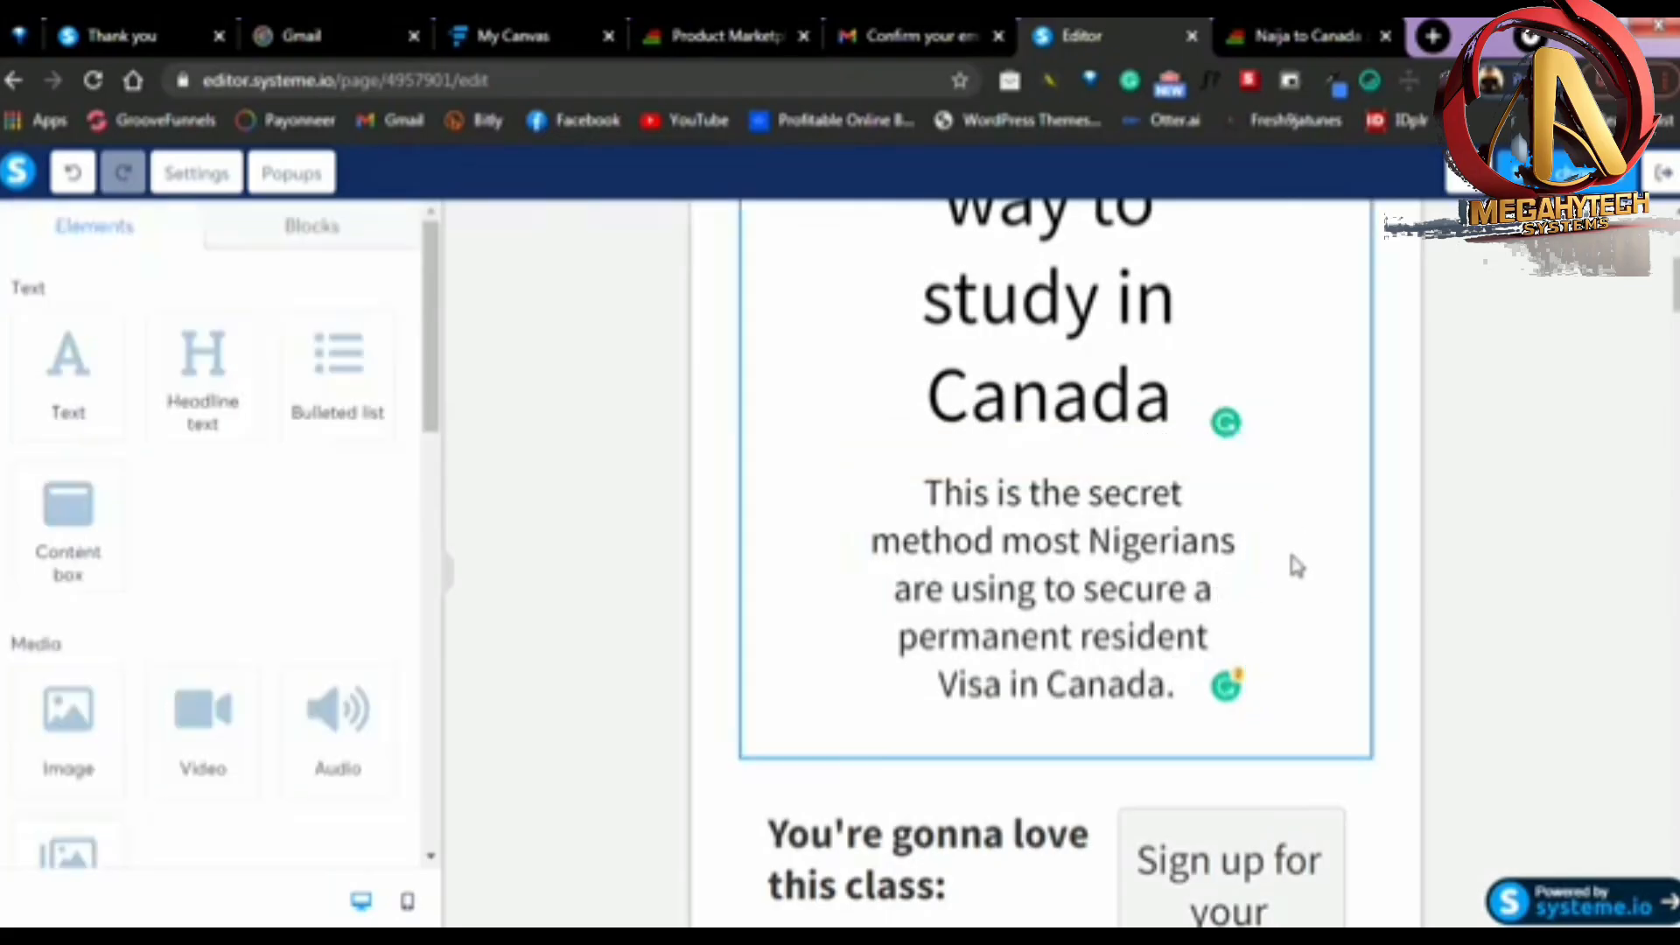
Review the wording of the headline and the text beneath it on the squeeze page
{"action": "scroll", "coordinate": [1313, 547], "scroll_direction": "up", "scroll_amount": 4}
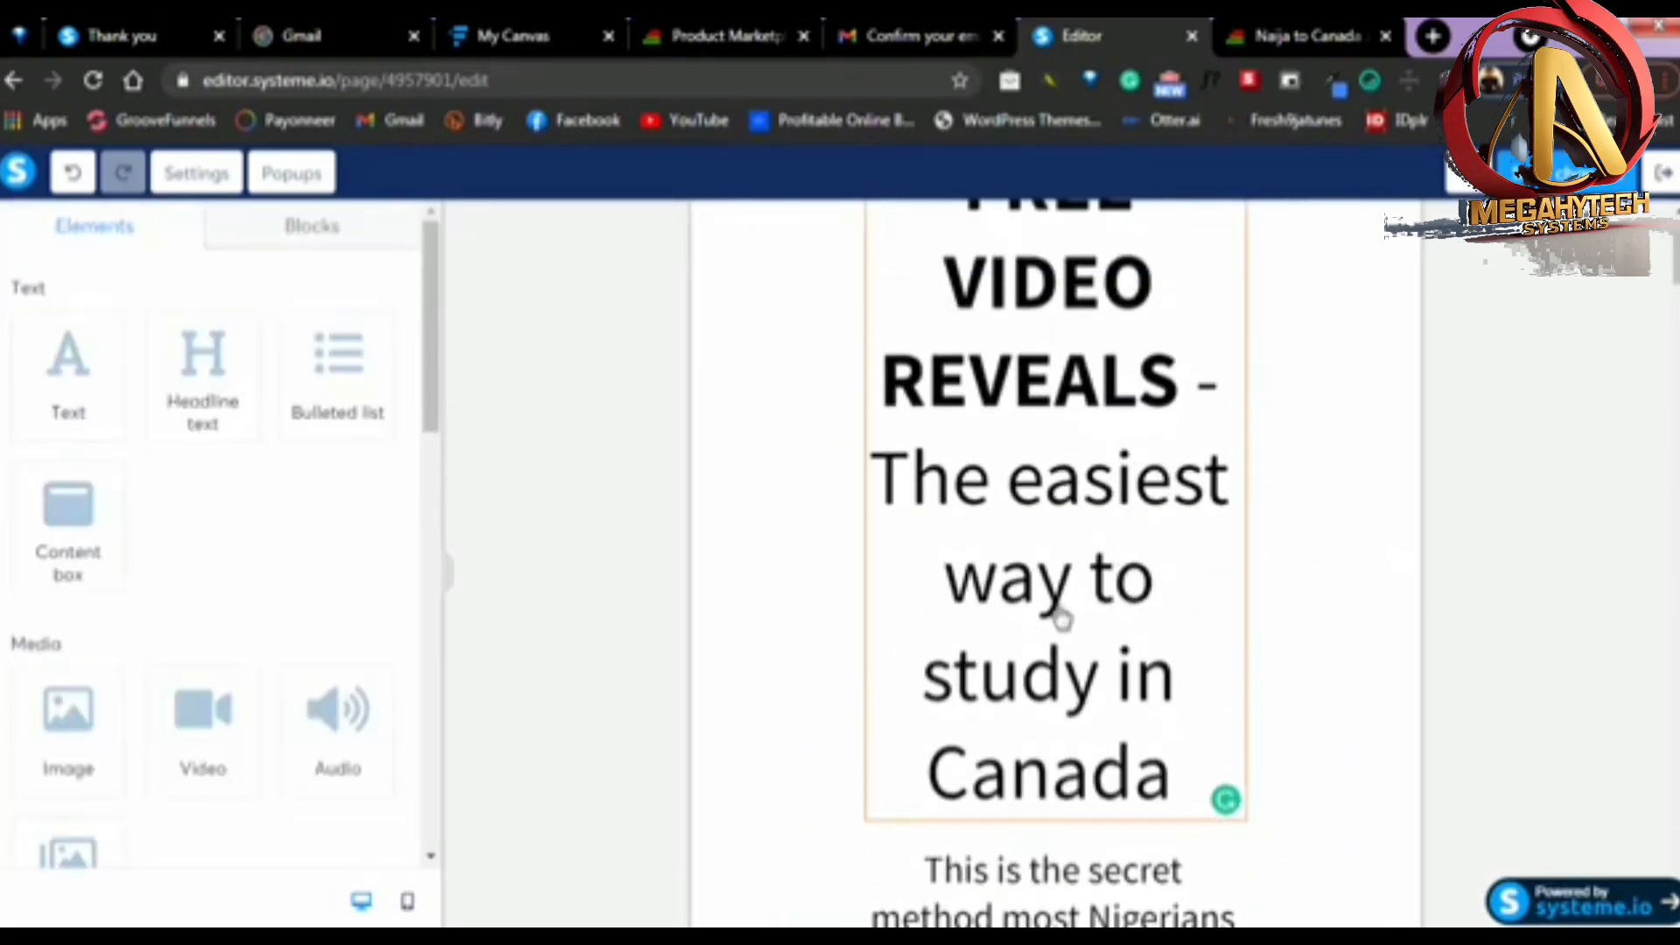
{"action": "scroll", "coordinate": [1098, 573], "scroll_direction": "down", "scroll_amount": 3}
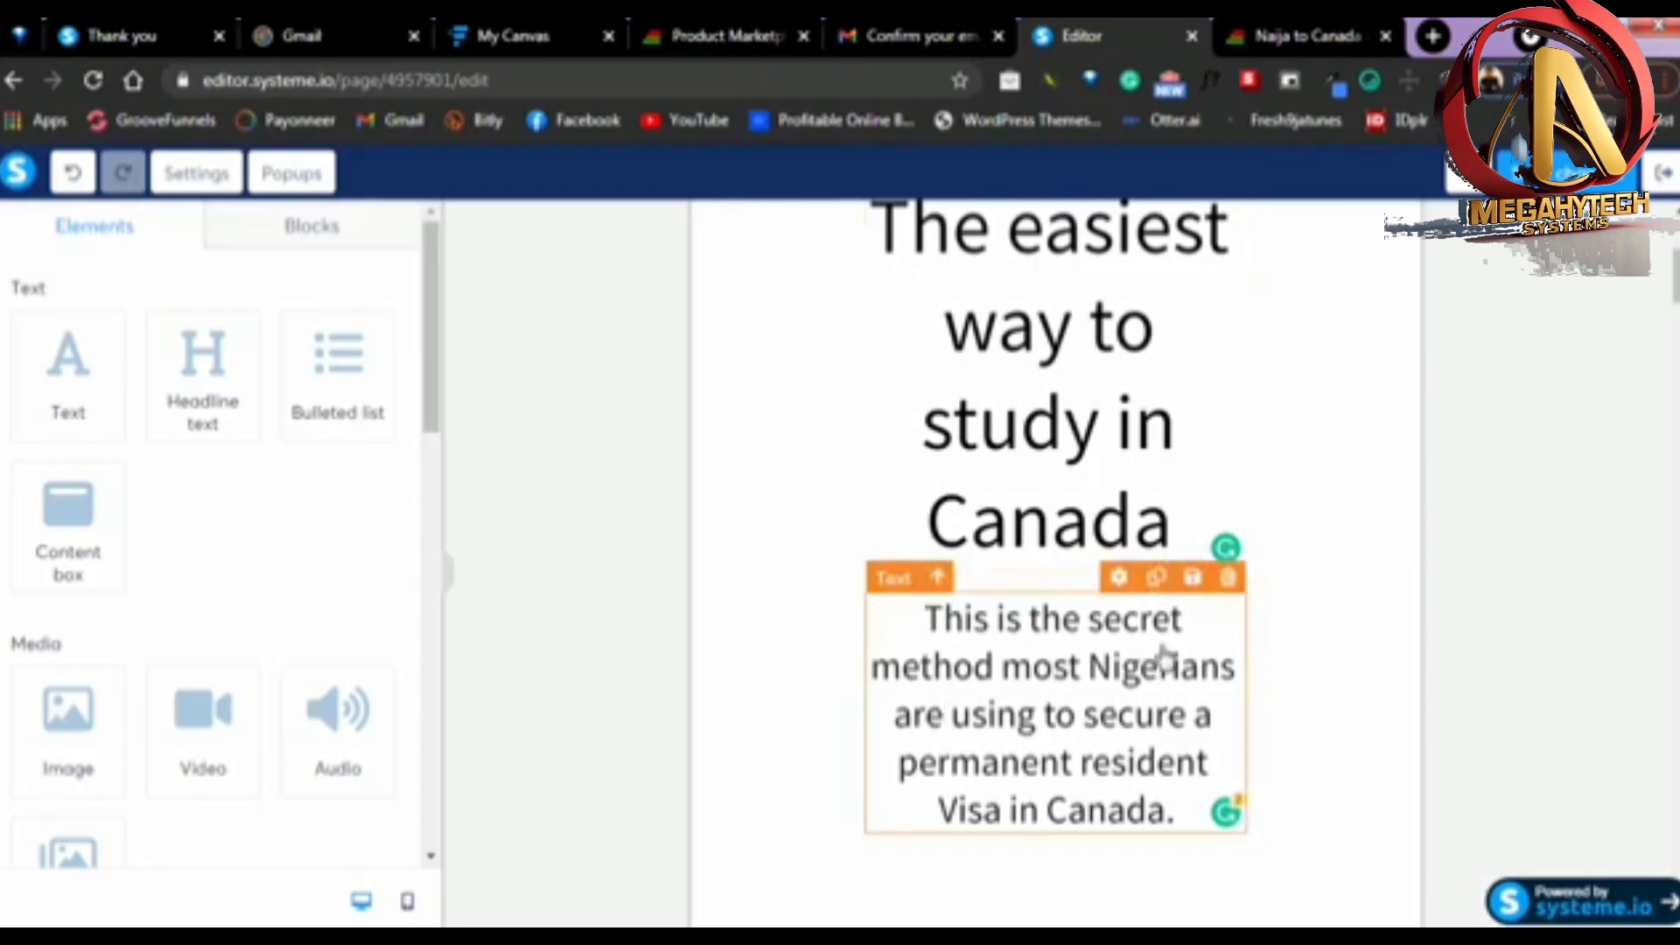
{"action": "scroll", "coordinate": [1068, 674], "scroll_direction": "down", "scroll_amount": 1}
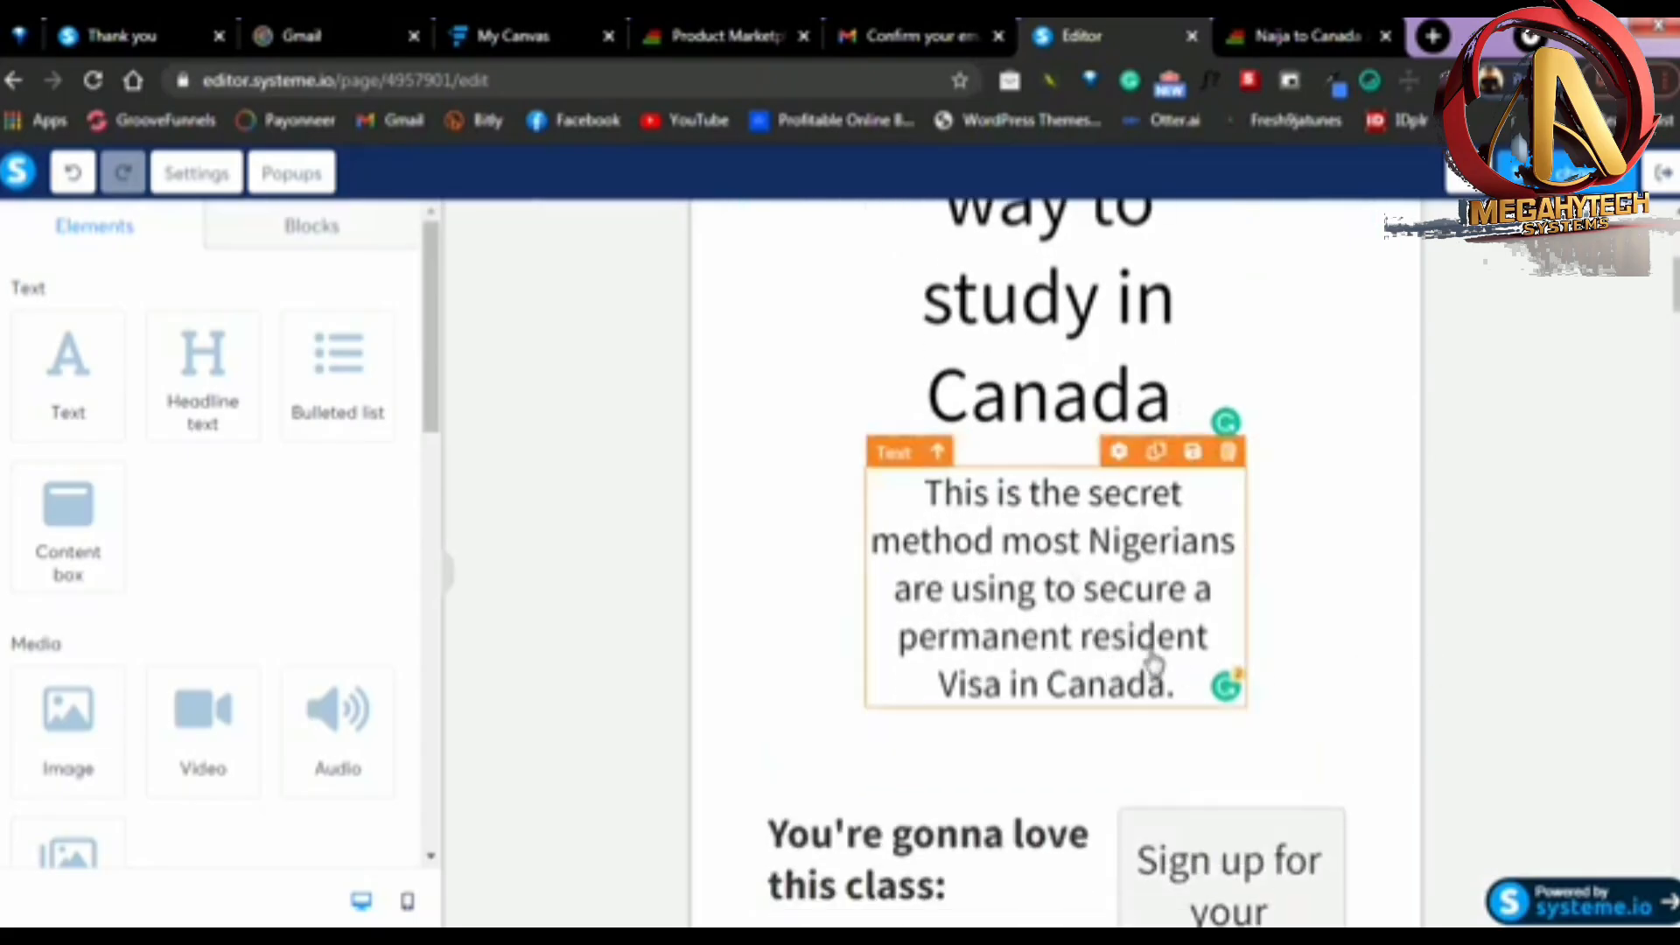
{"action": "scroll", "coordinate": [1153, 665], "scroll_direction": "down", "scroll_amount": 1}
{"action": "scroll", "coordinate": [1229, 560], "scroll_direction": "down", "scroll_amount": 1}
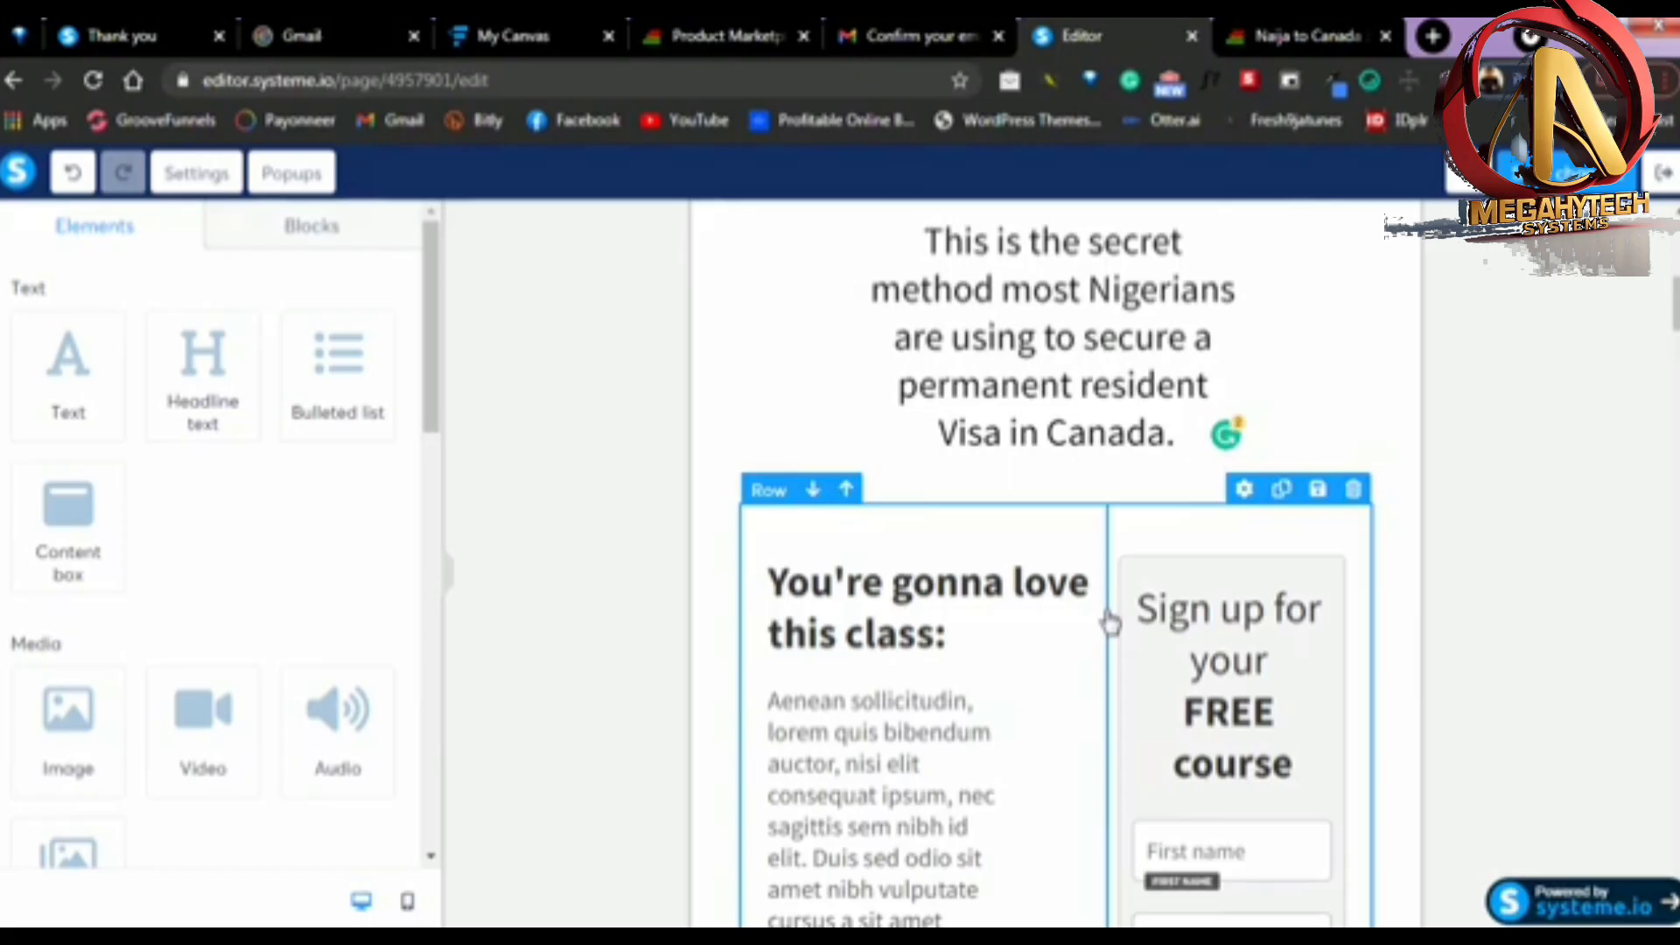
{"action": "scroll", "coordinate": [1050, 543], "scroll_direction": "up", "scroll_amount": 4}
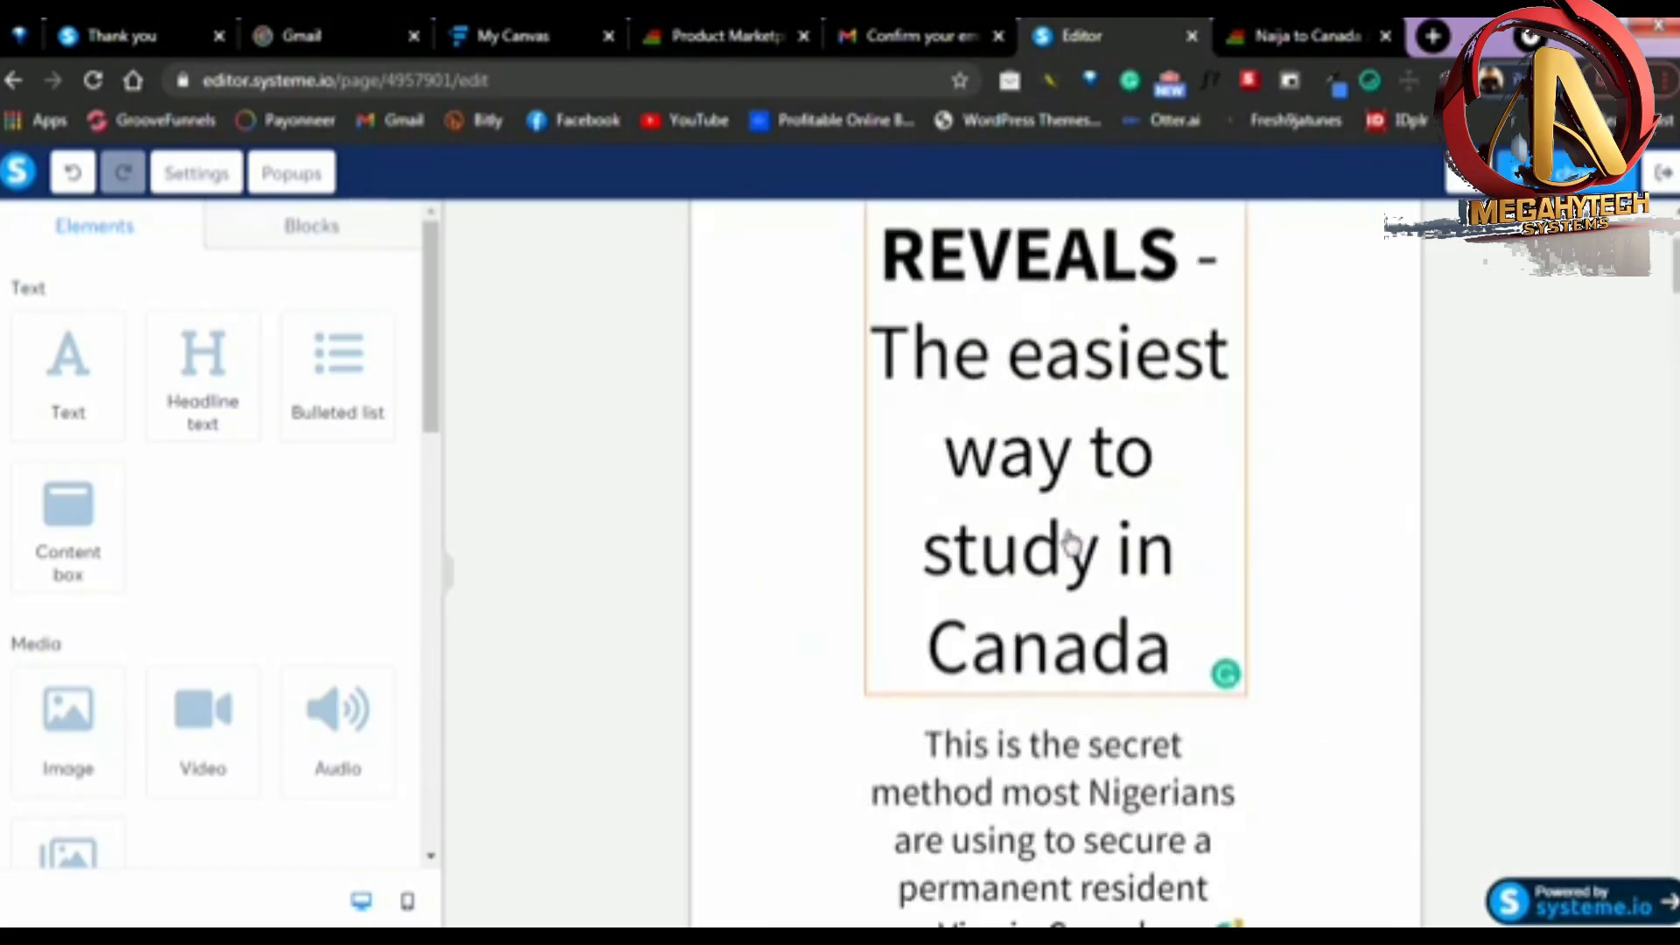
{"action": "scroll", "coordinate": [998, 550], "scroll_direction": "down", "scroll_amount": 4}
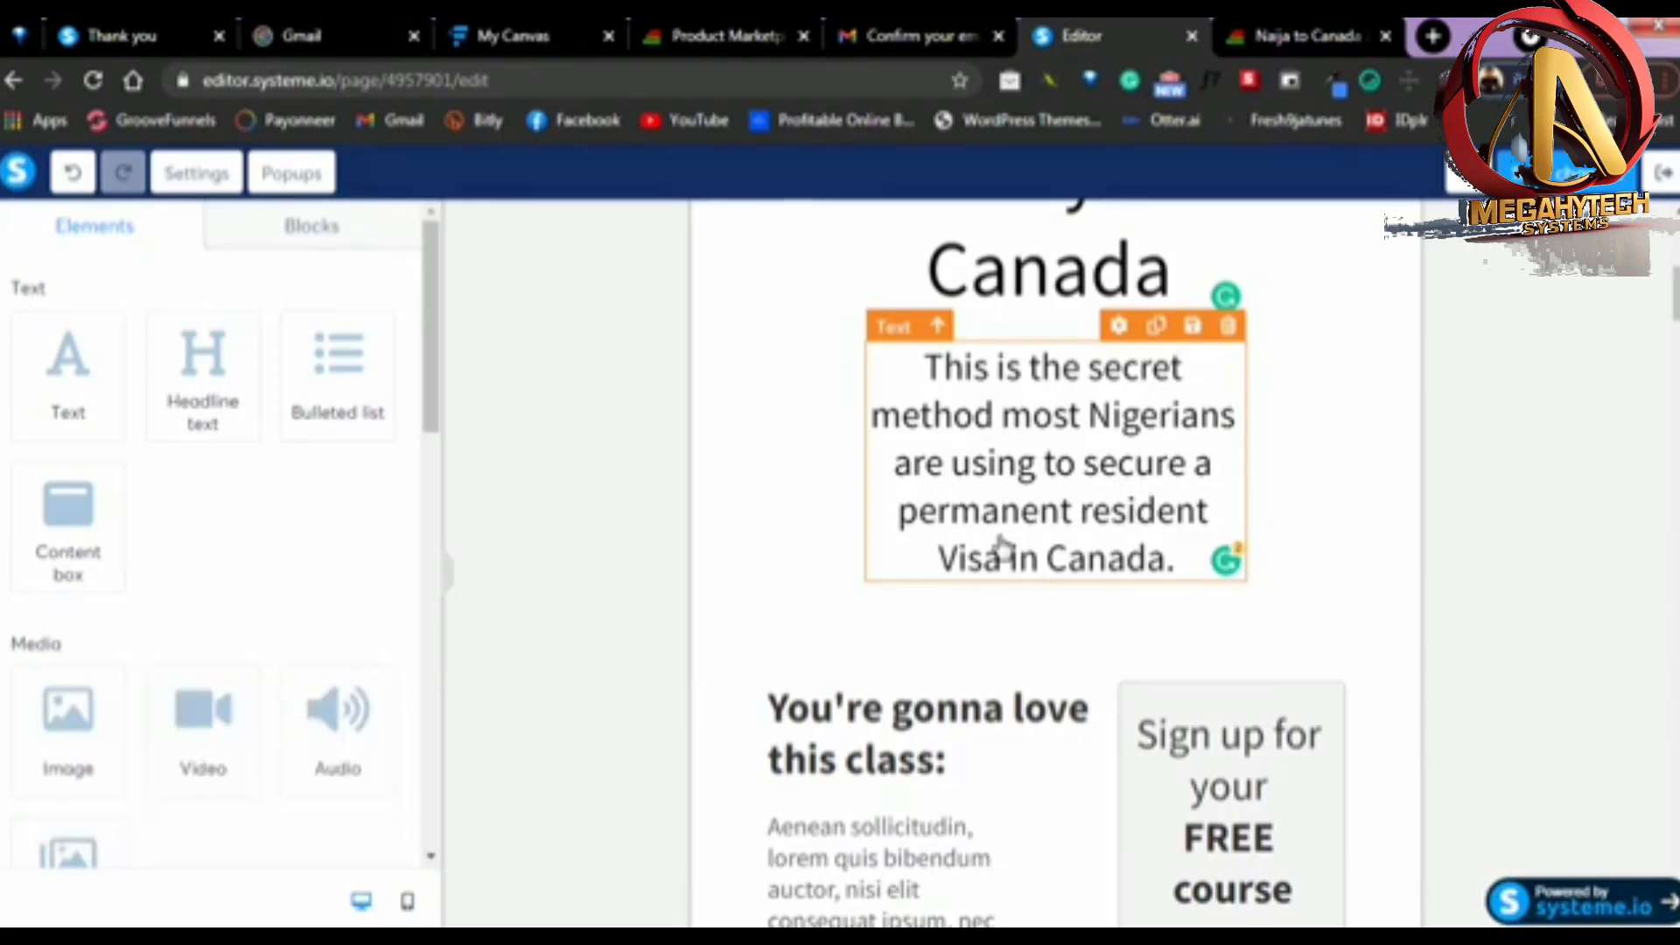
{"action": "scroll", "coordinate": [1217, 510], "scroll_direction": "up", "scroll_amount": 6}
{"action": "scroll", "coordinate": [1198, 509], "scroll_direction": "down", "scroll_amount": 4}
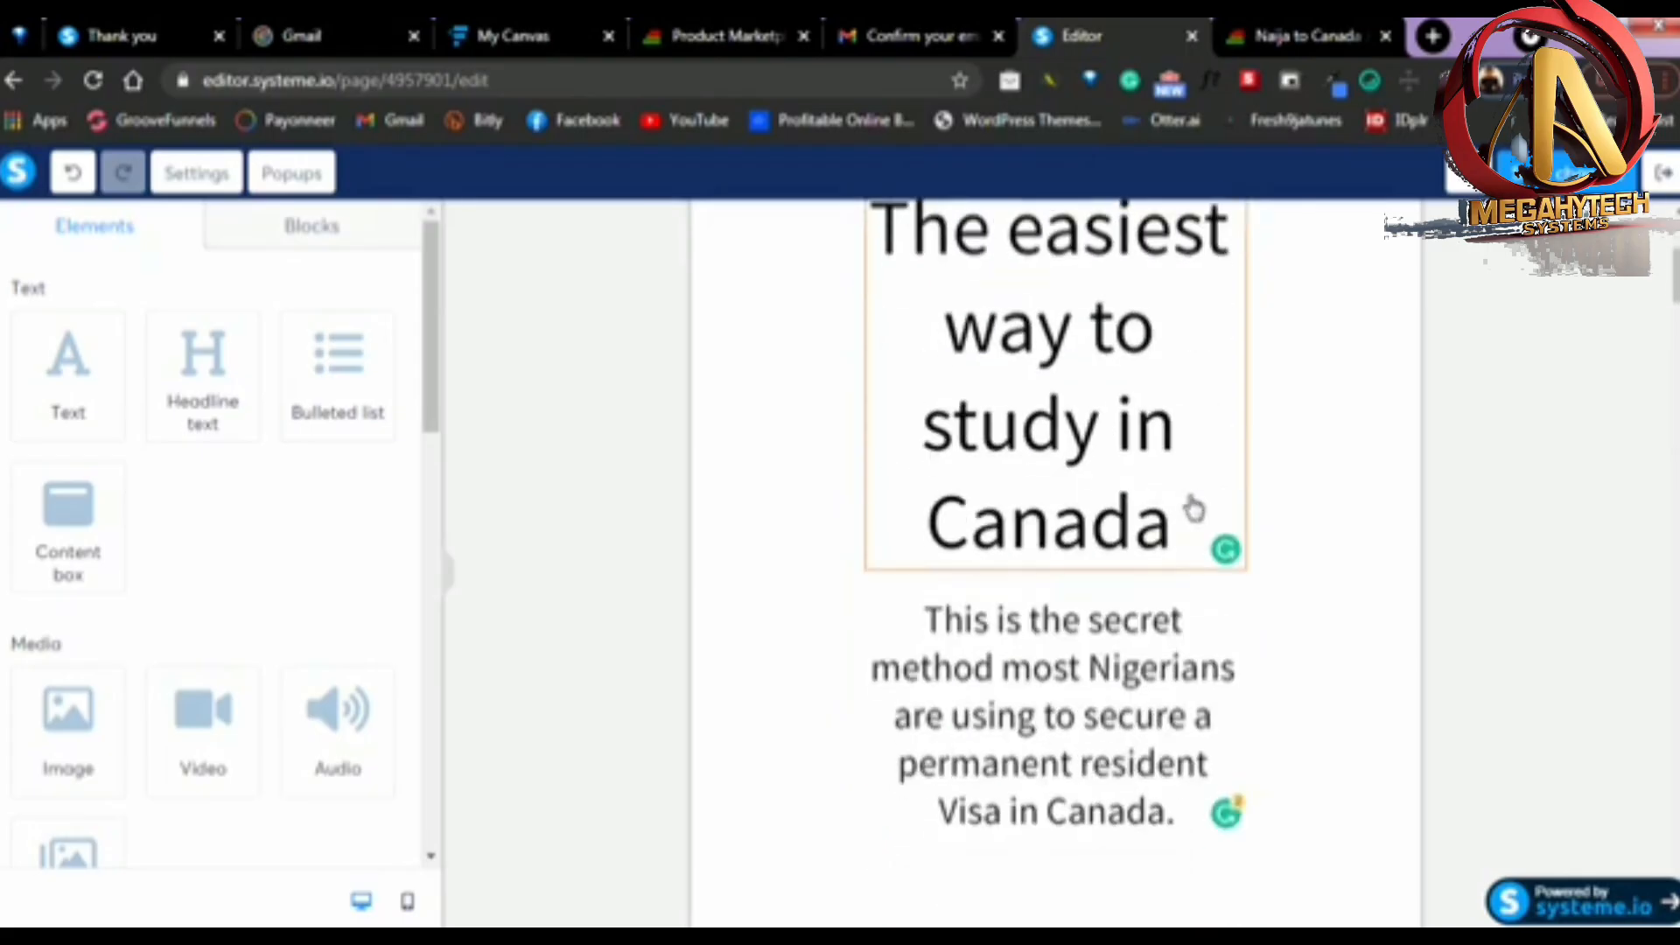
{"action": "scroll", "coordinate": [1124, 459], "scroll_direction": "down", "scroll_amount": 3}
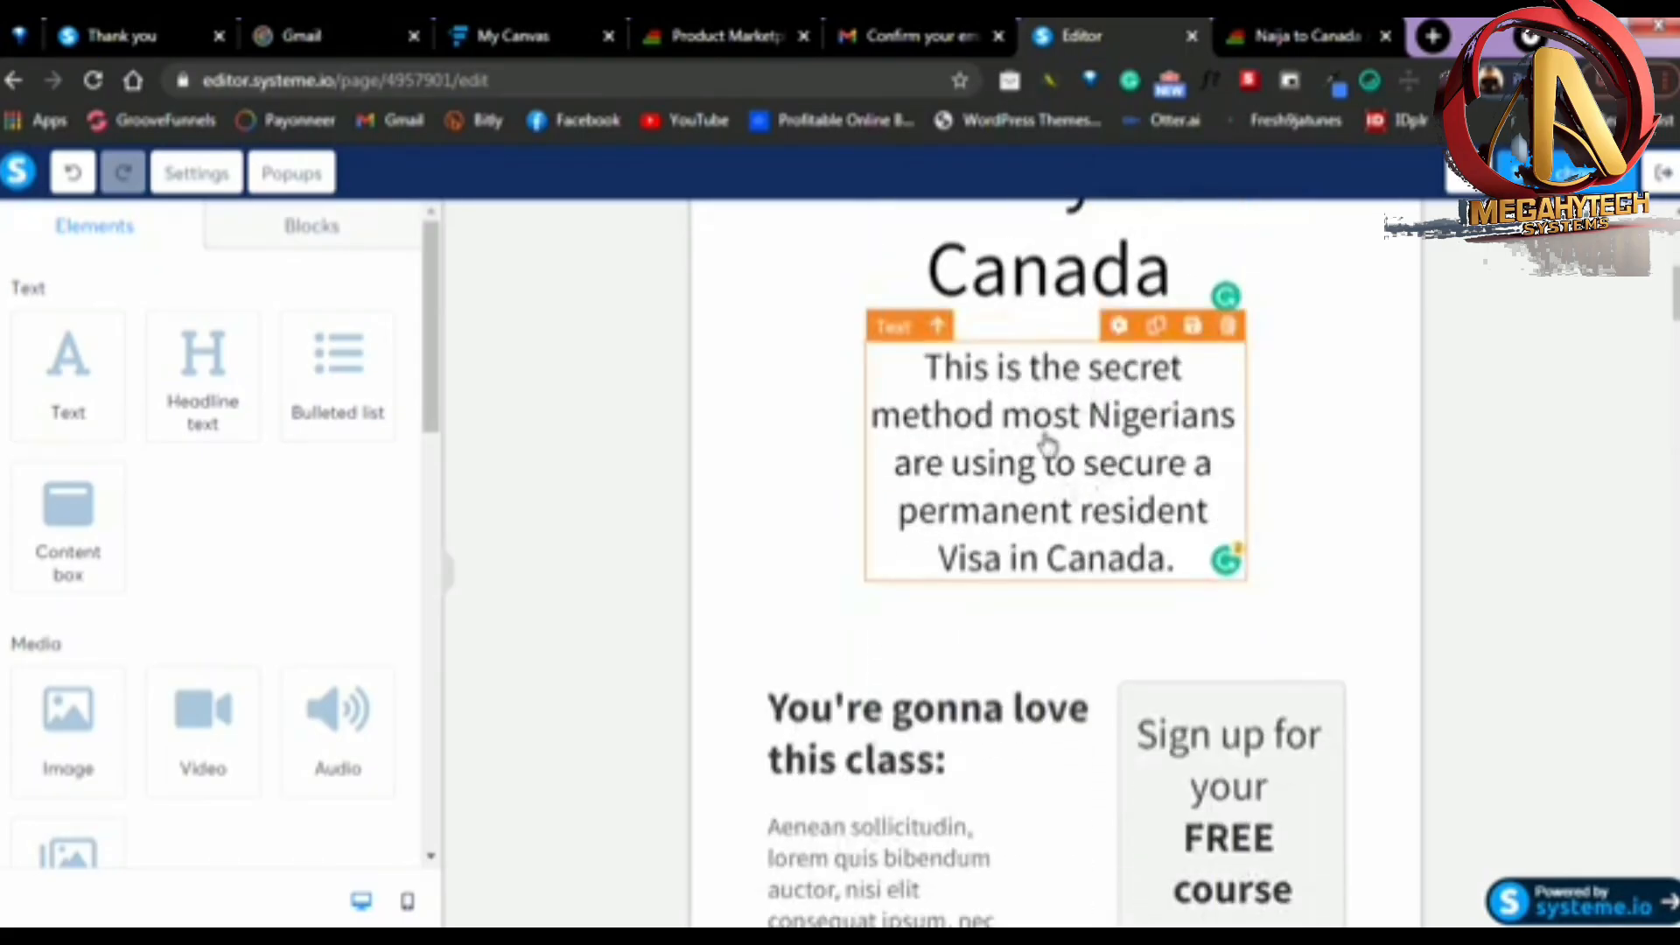
Delete the "You're gonna love this class:" heading, the placeholder paragraph and the bulleted list beside the sign-up form
{"action": "scroll", "coordinate": [966, 505], "scroll_direction": "down", "scroll_amount": 1}
{"action": "scroll", "coordinate": [966, 505], "scroll_direction": "down", "scroll_amount": 2}
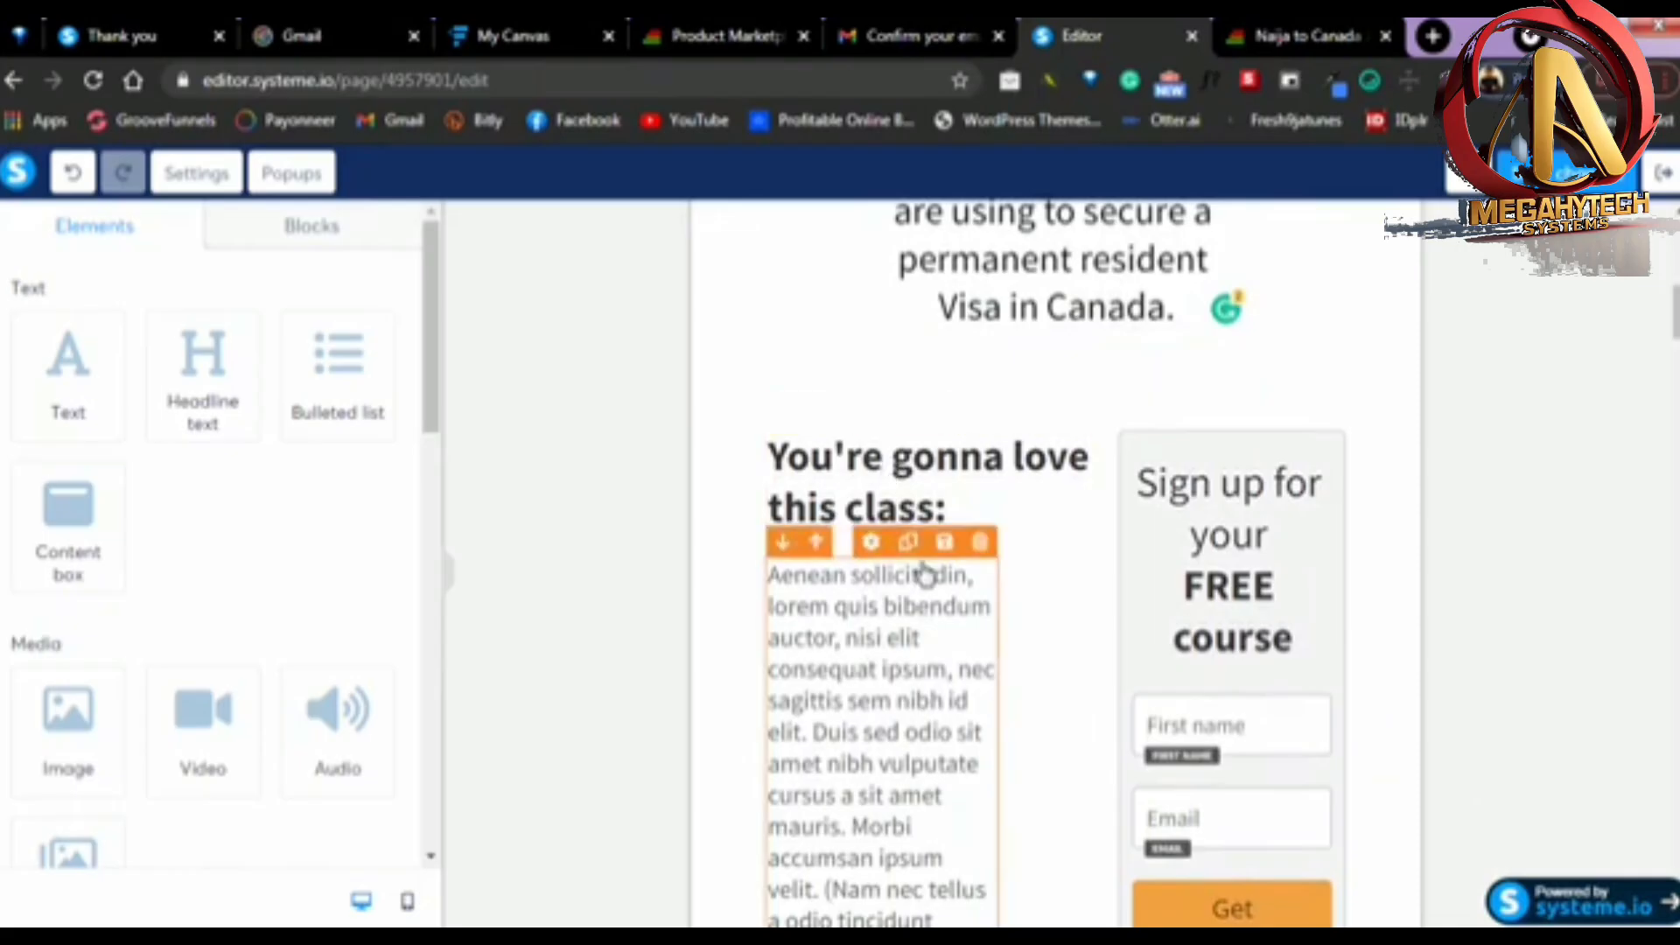
{"action": "scroll", "coordinate": [910, 472], "scroll_direction": "down", "scroll_amount": 1}
{"action": "scroll", "coordinate": [881, 589], "scroll_direction": "down", "scroll_amount": 2}
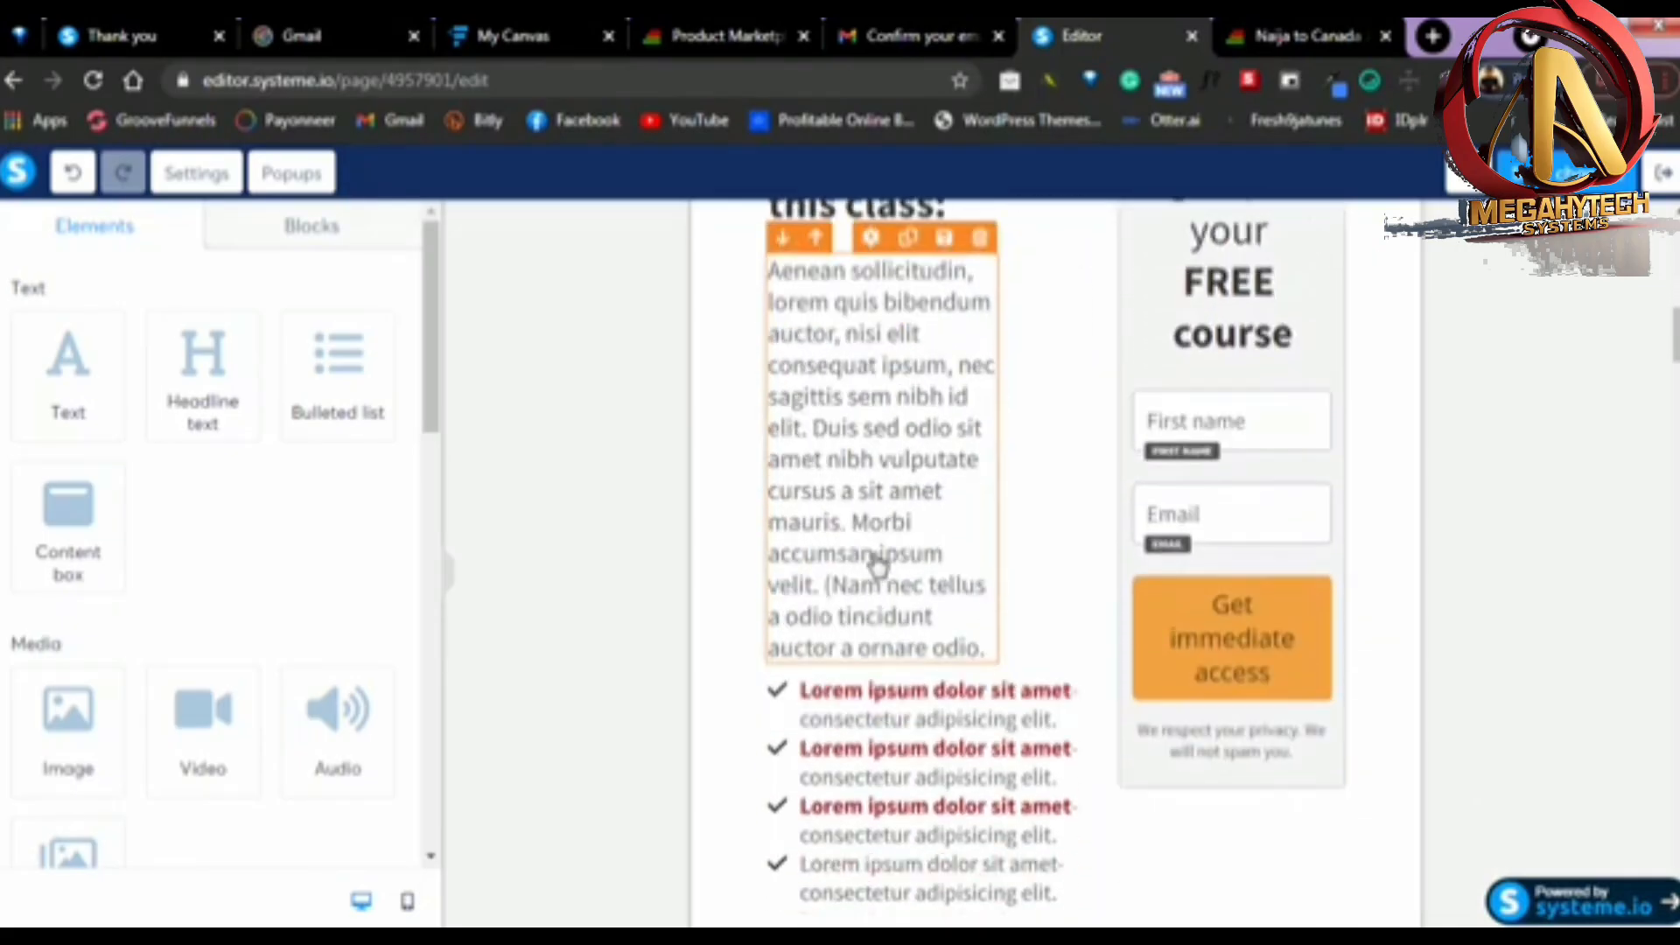
{"action": "scroll", "coordinate": [910, 567], "scroll_direction": "up", "scroll_amount": 2}
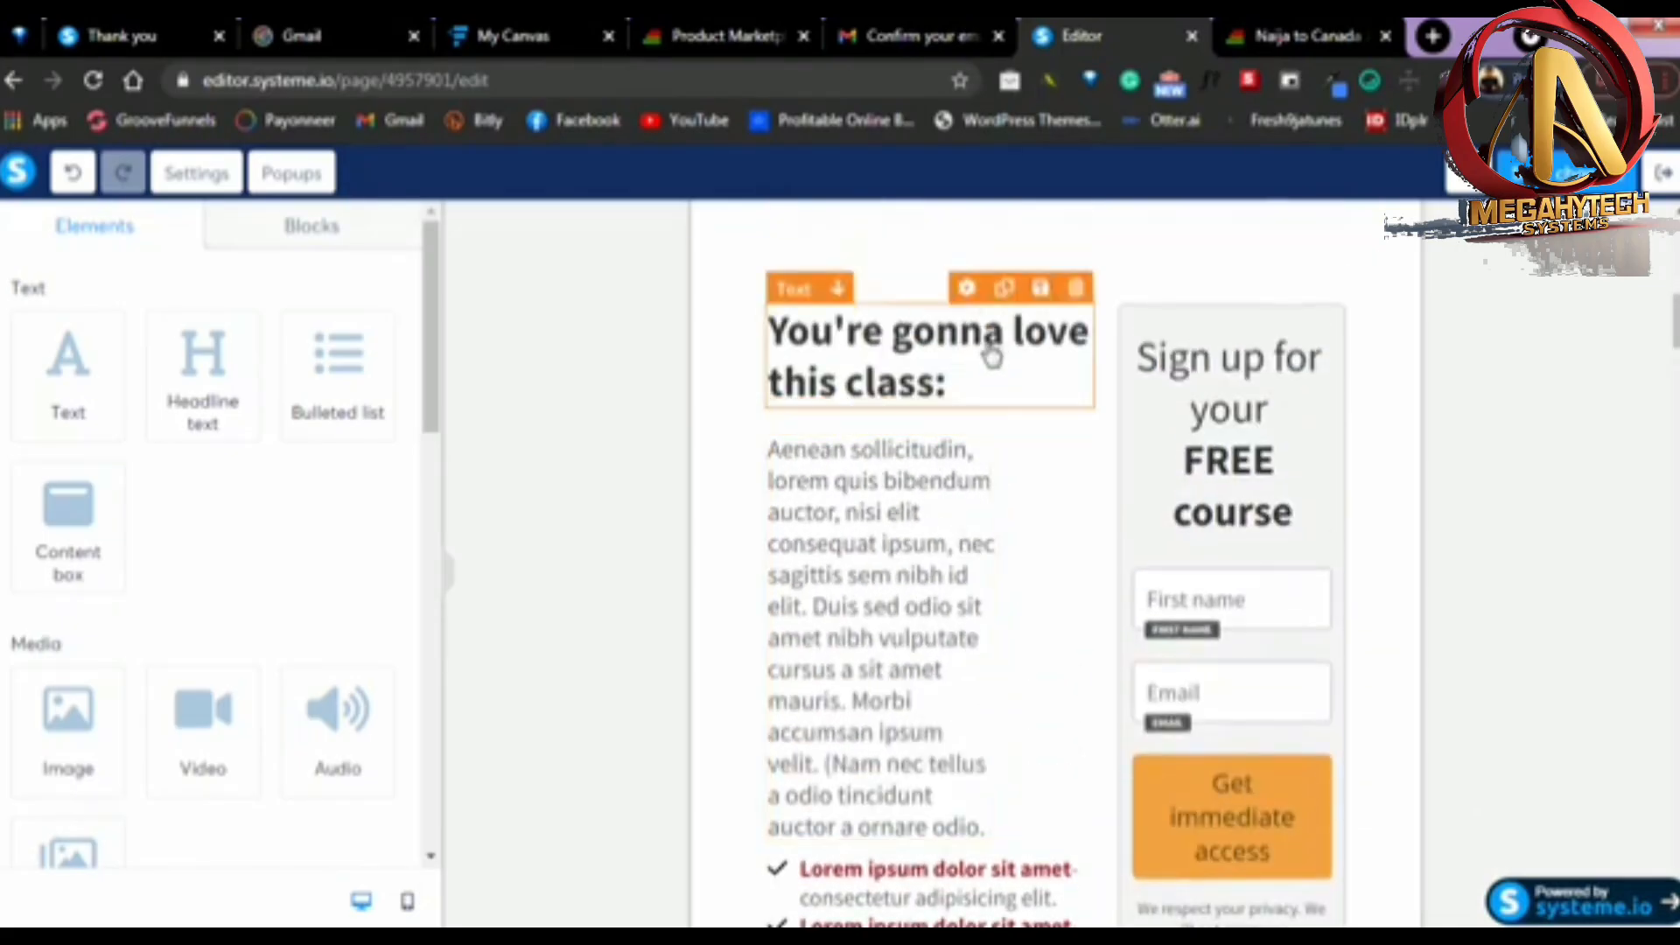
{"action": "left_click", "coordinate": [1076, 296]}
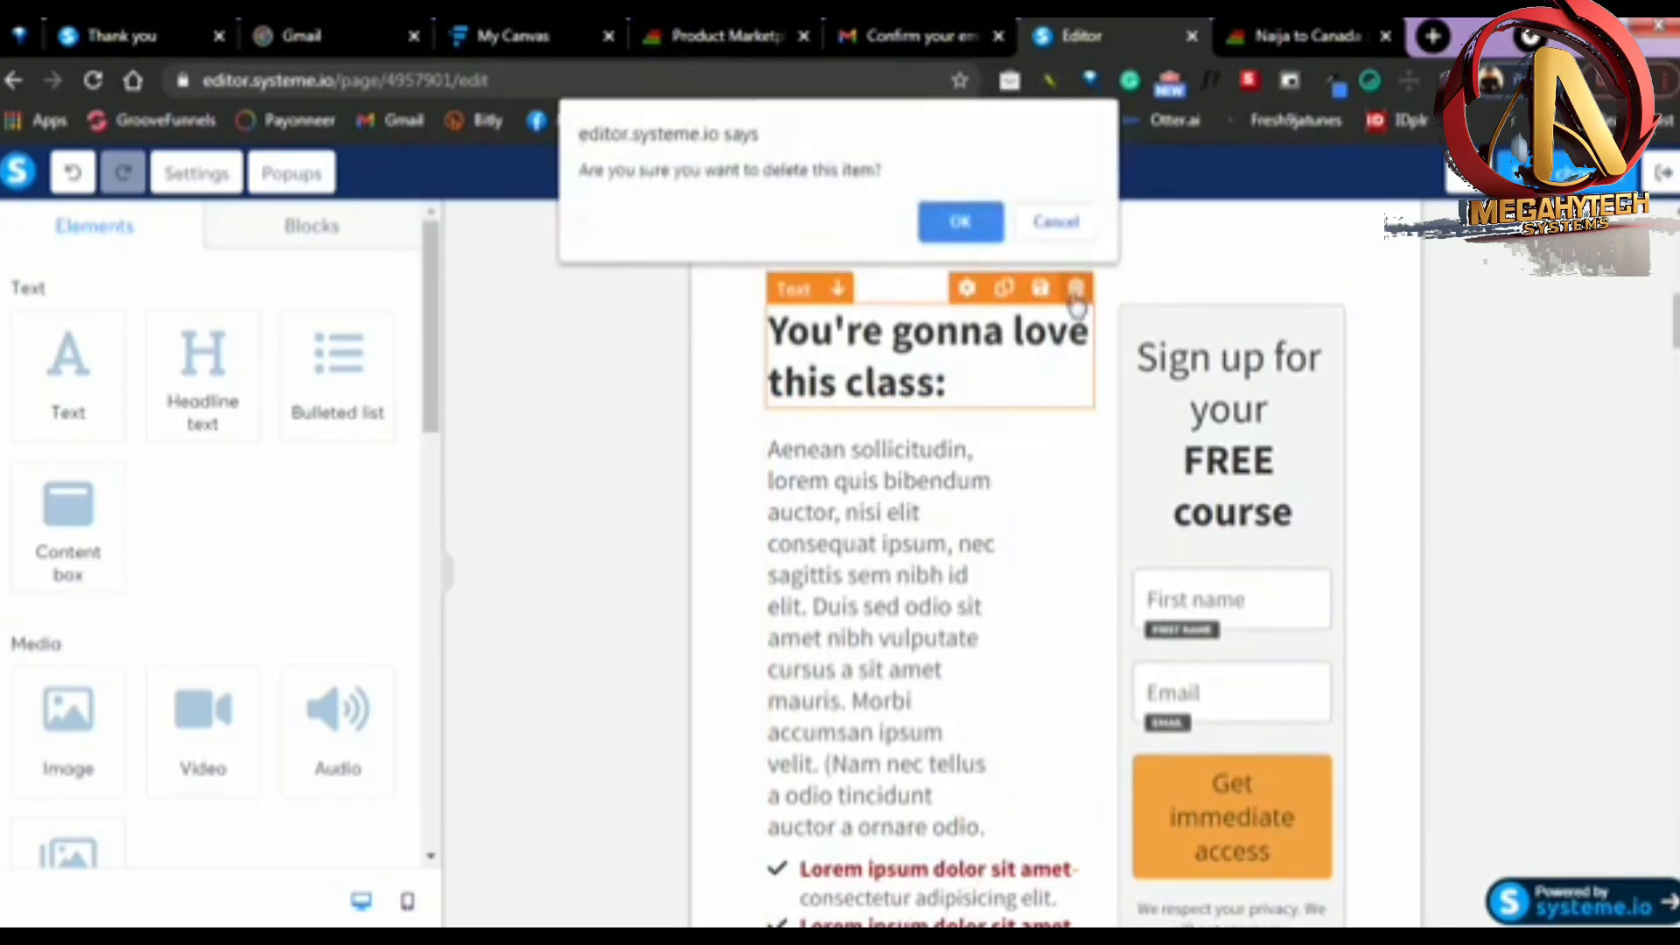
{"action": "left_click", "coordinate": [959, 224]}
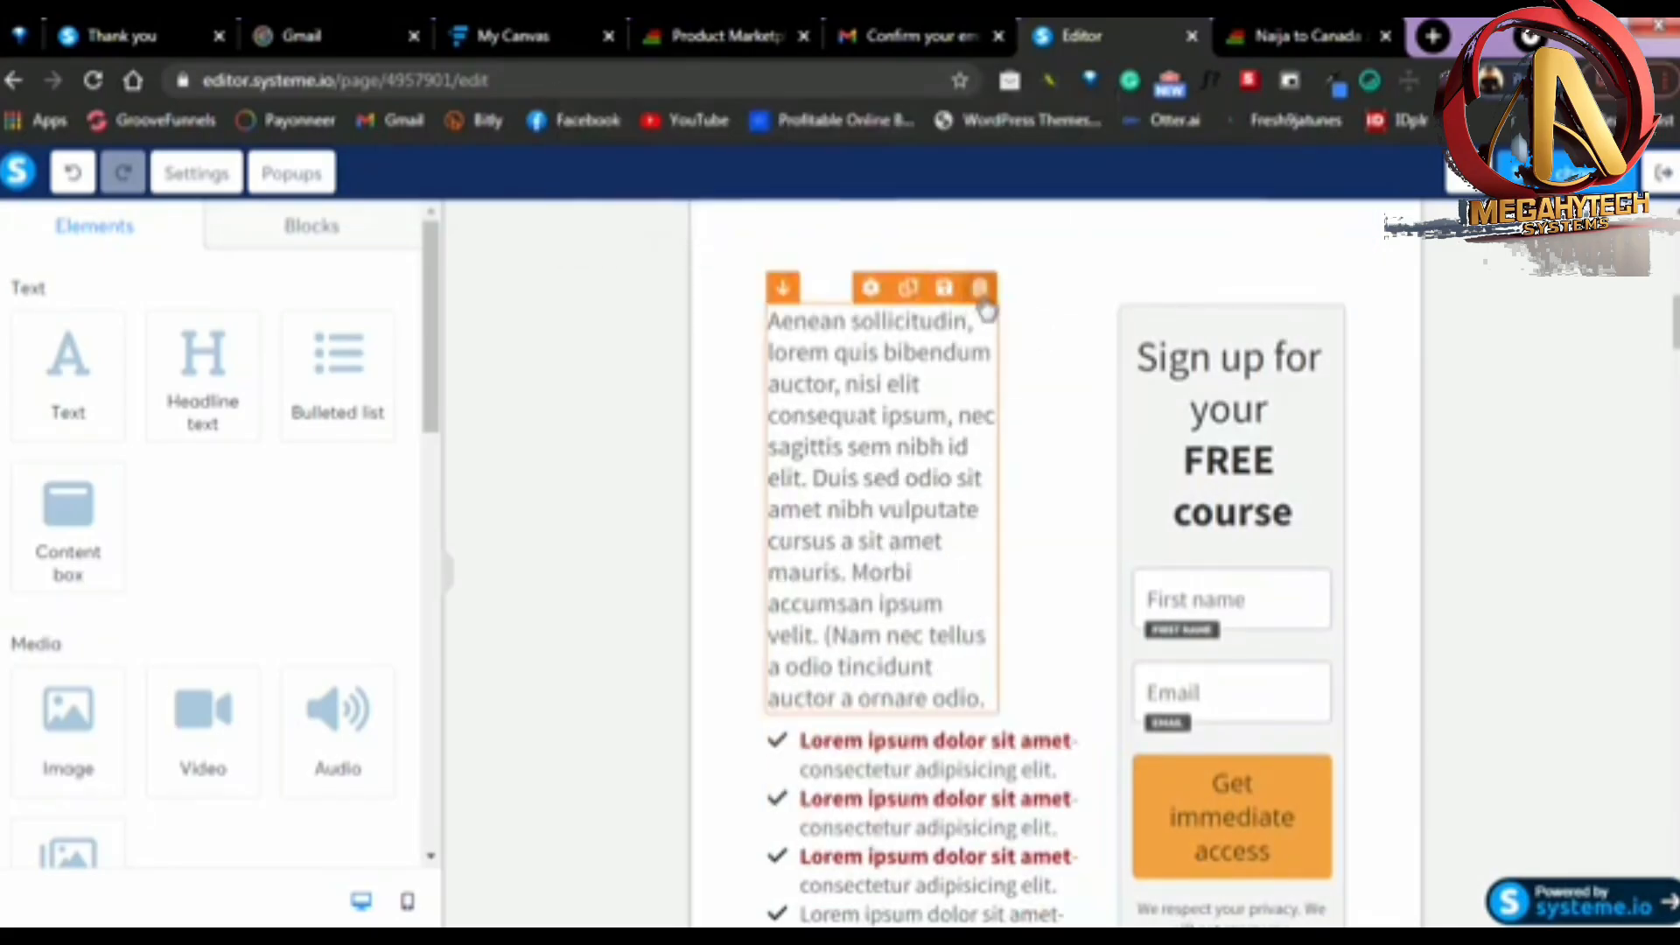
{"action": "left_click", "coordinate": [979, 291]}
{"action": "left_click", "coordinate": [958, 224]}
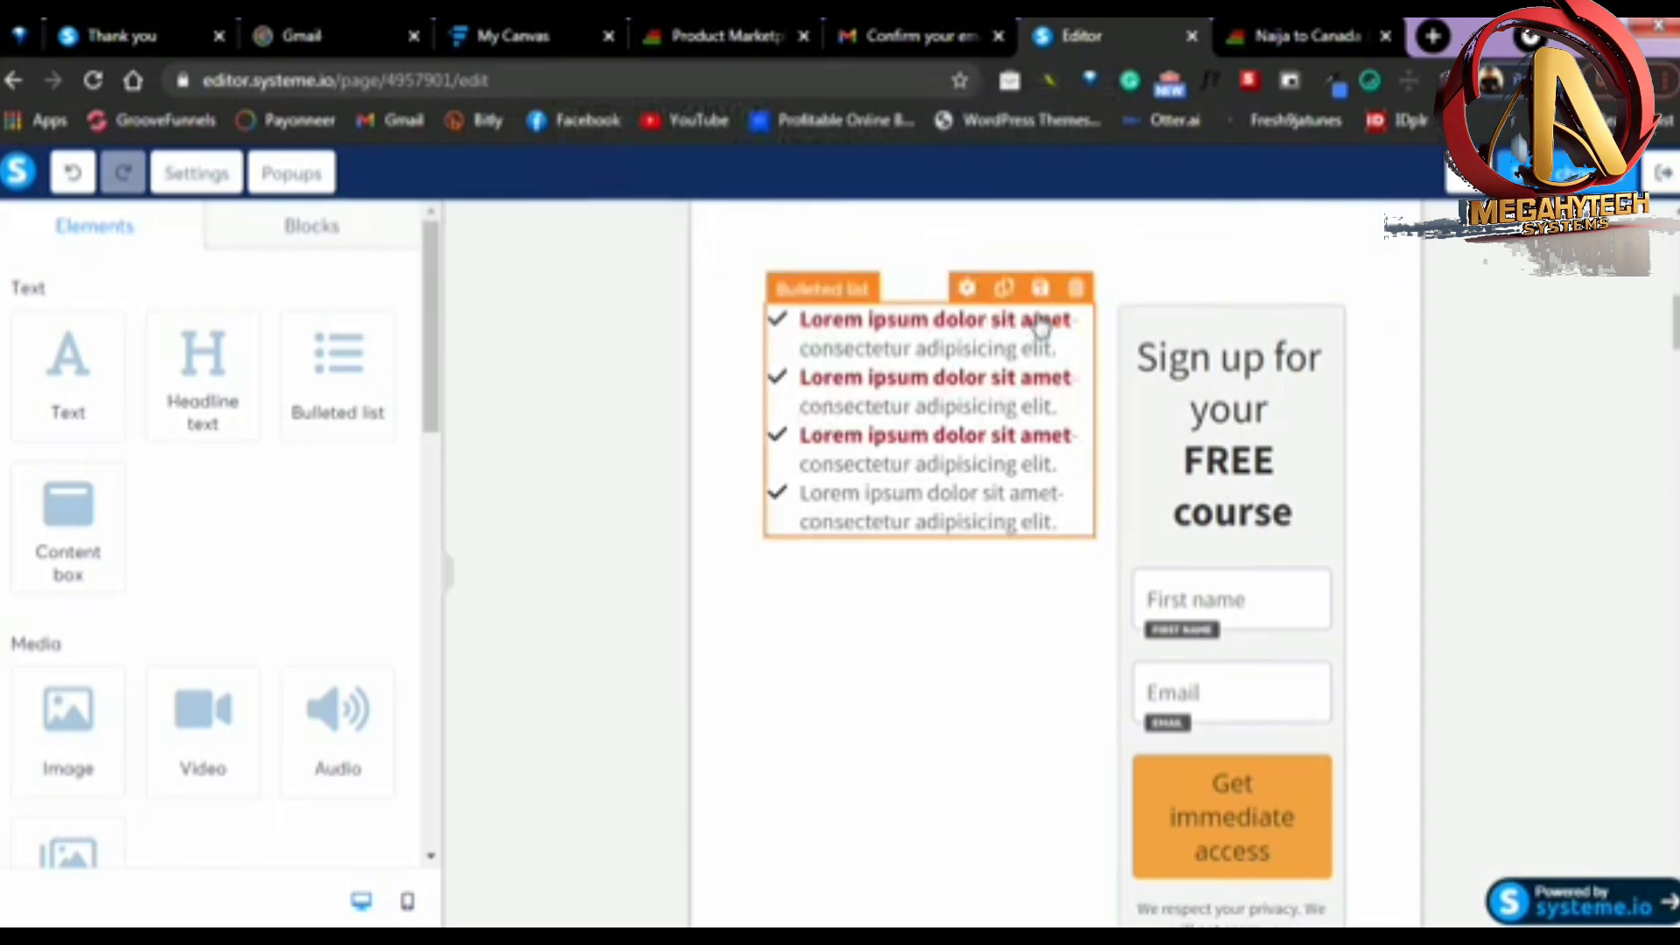
{"action": "left_click", "coordinate": [1076, 289]}
{"action": "left_click", "coordinate": [971, 217]}
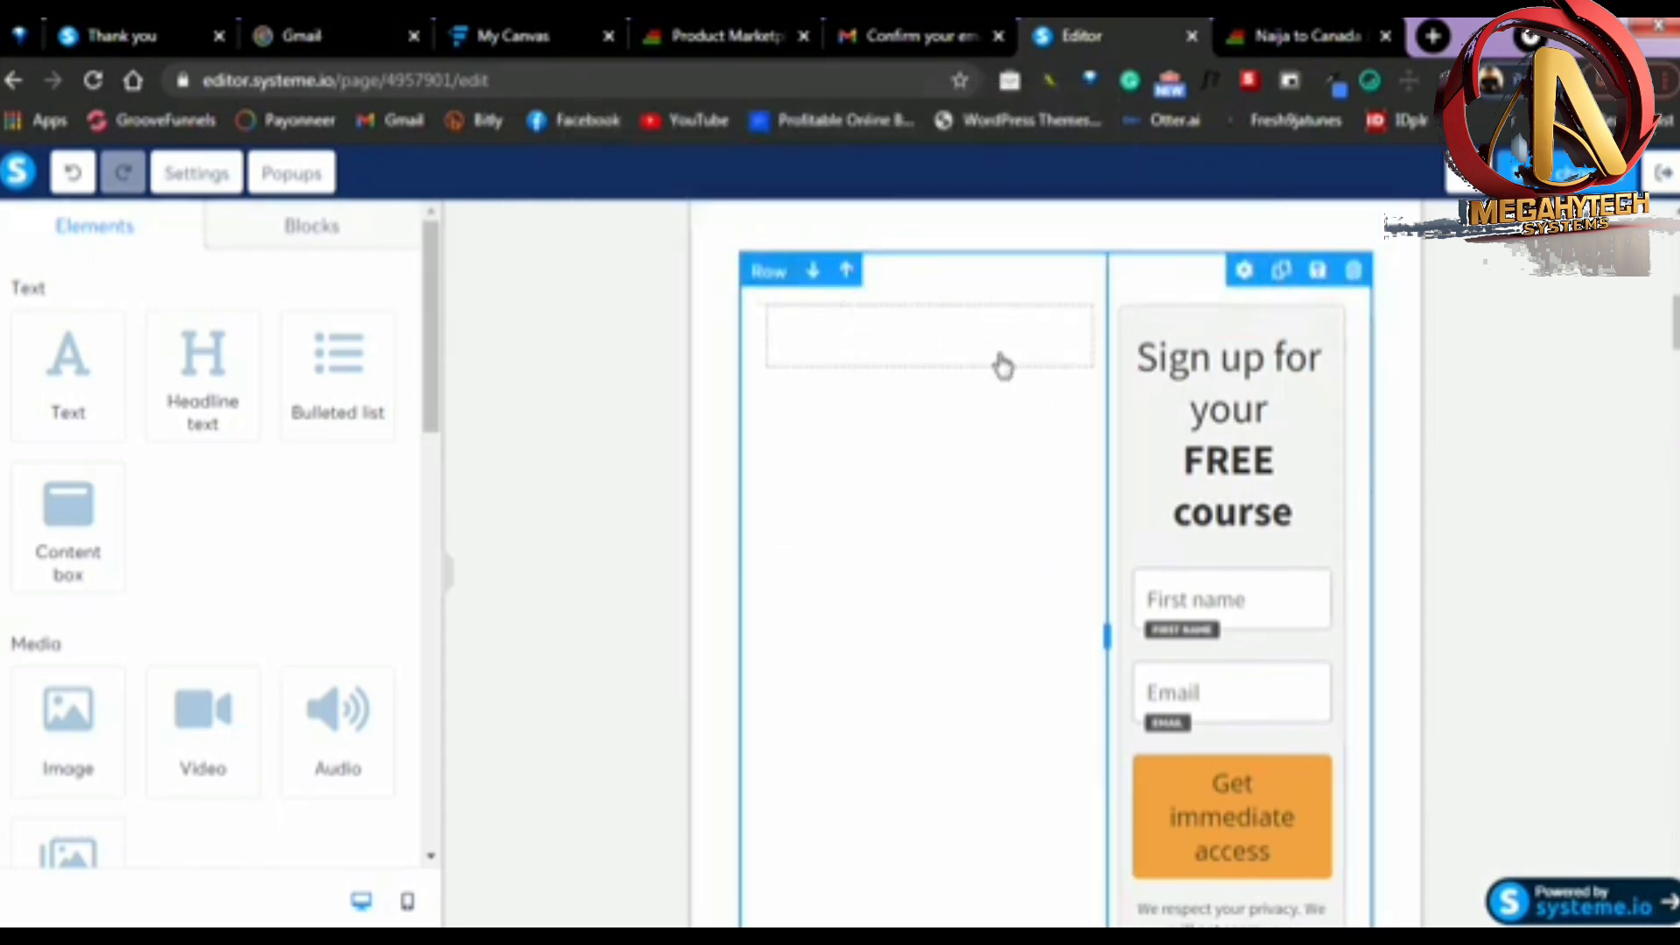
Shrink the empty column of the sign-up row to a narrow strip so the form fills most of the row
{"action": "scroll", "coordinate": [996, 695], "scroll_direction": "down", "scroll_amount": 4}
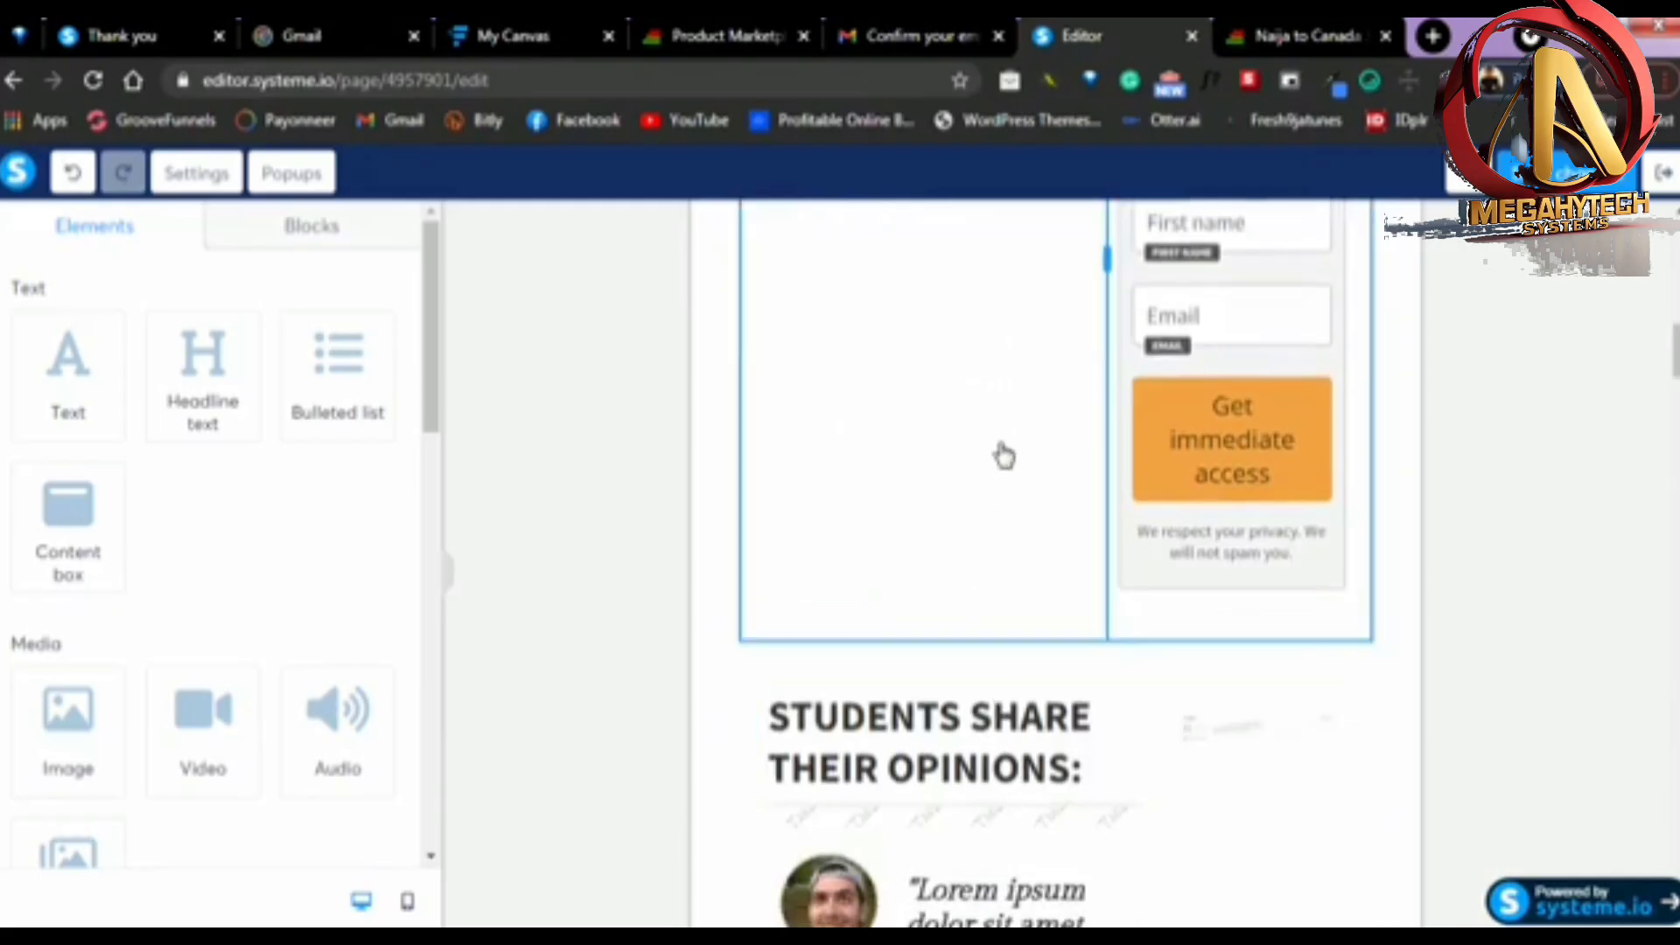
{"action": "scroll", "coordinate": [1001, 454], "scroll_direction": "up", "scroll_amount": 4}
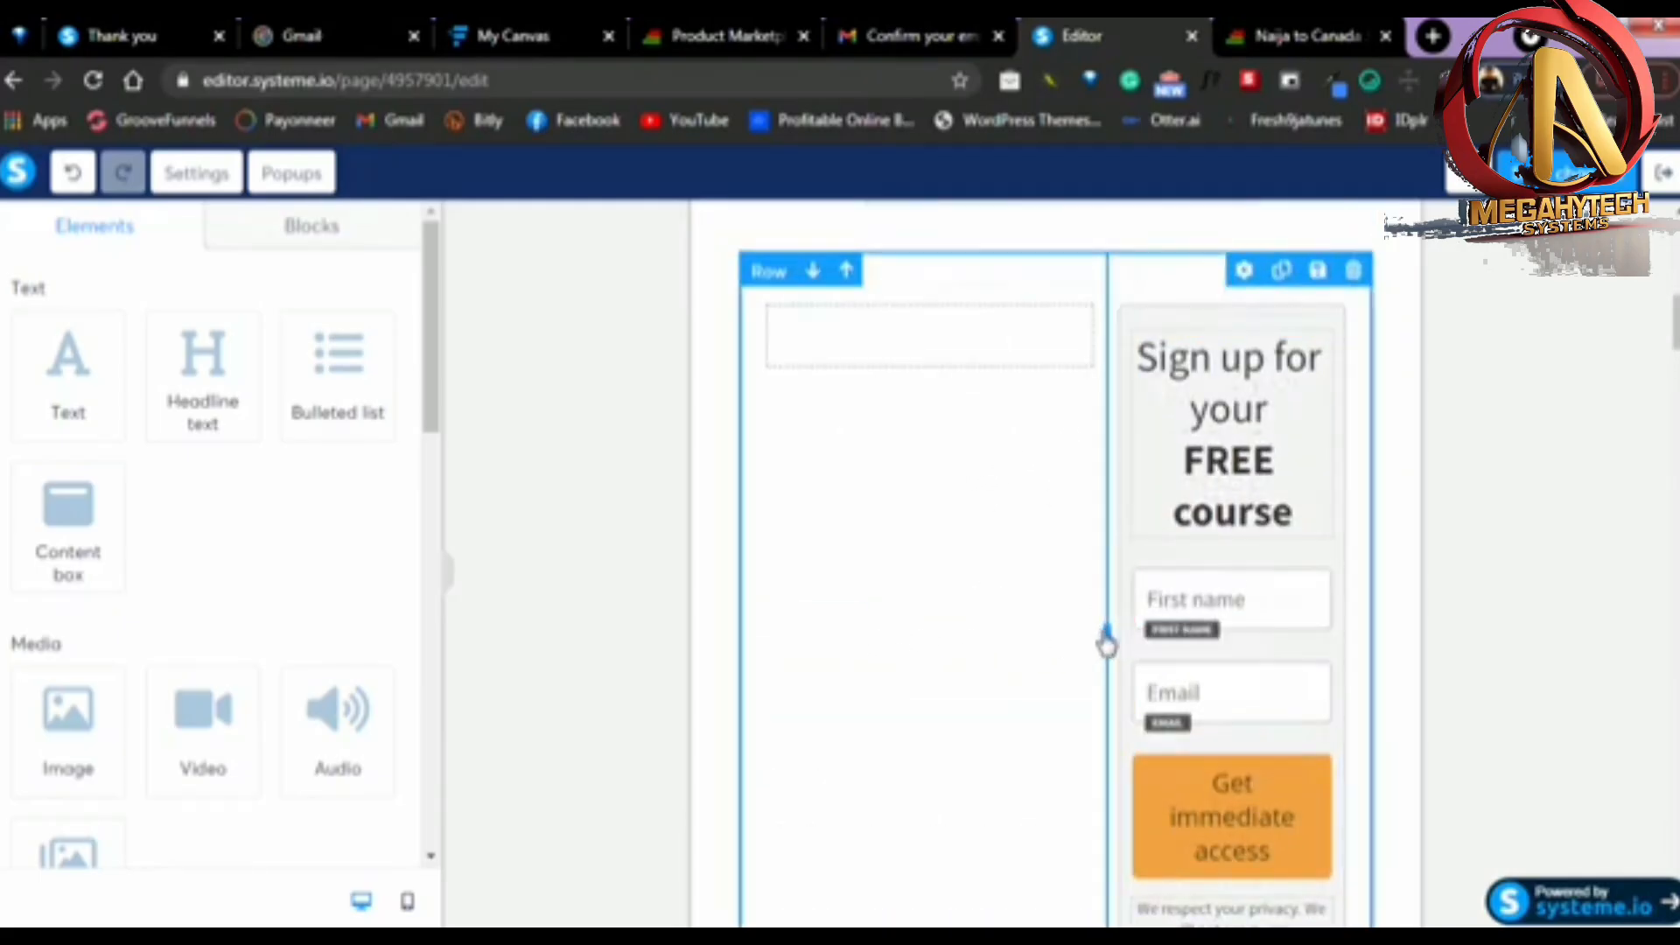
{"action": "left_click_drag", "start_coordinate": [879, 660], "coordinate": [727, 667]}
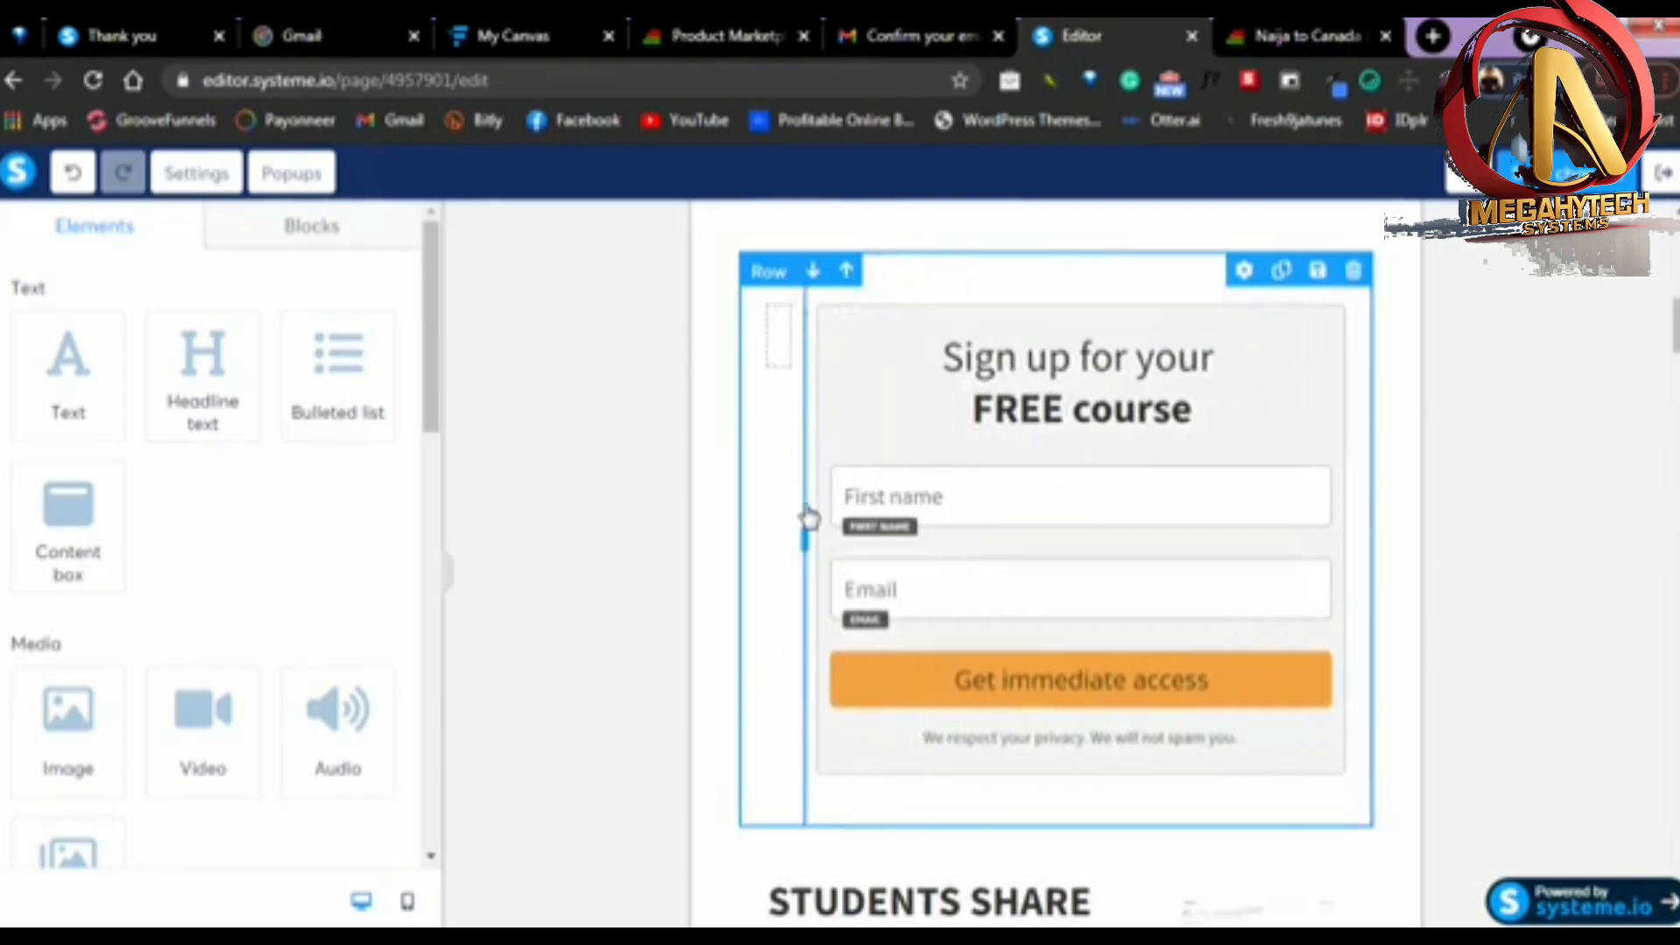
{"action": "left_click_drag", "start_coordinate": [804, 548], "coordinate": [1388, 525]}
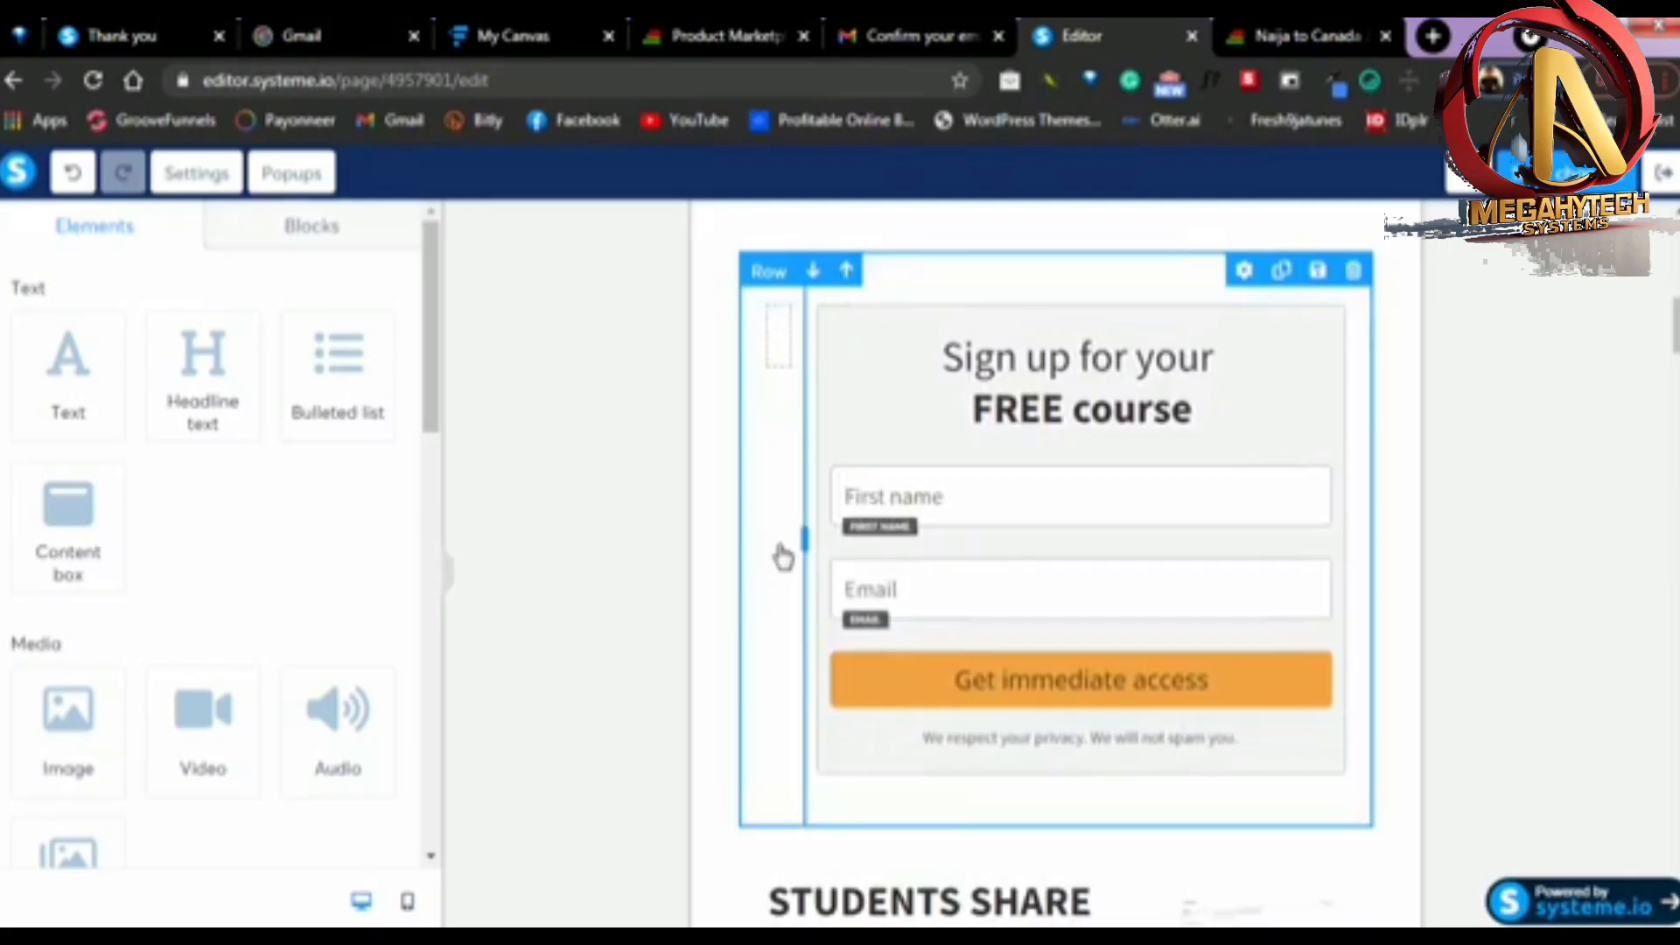
Replace the sign-up form's heading with "Enter your details to receive this free video immediately"
{"action": "scroll", "coordinate": [1579, 525], "scroll_direction": "up", "scroll_amount": 3}
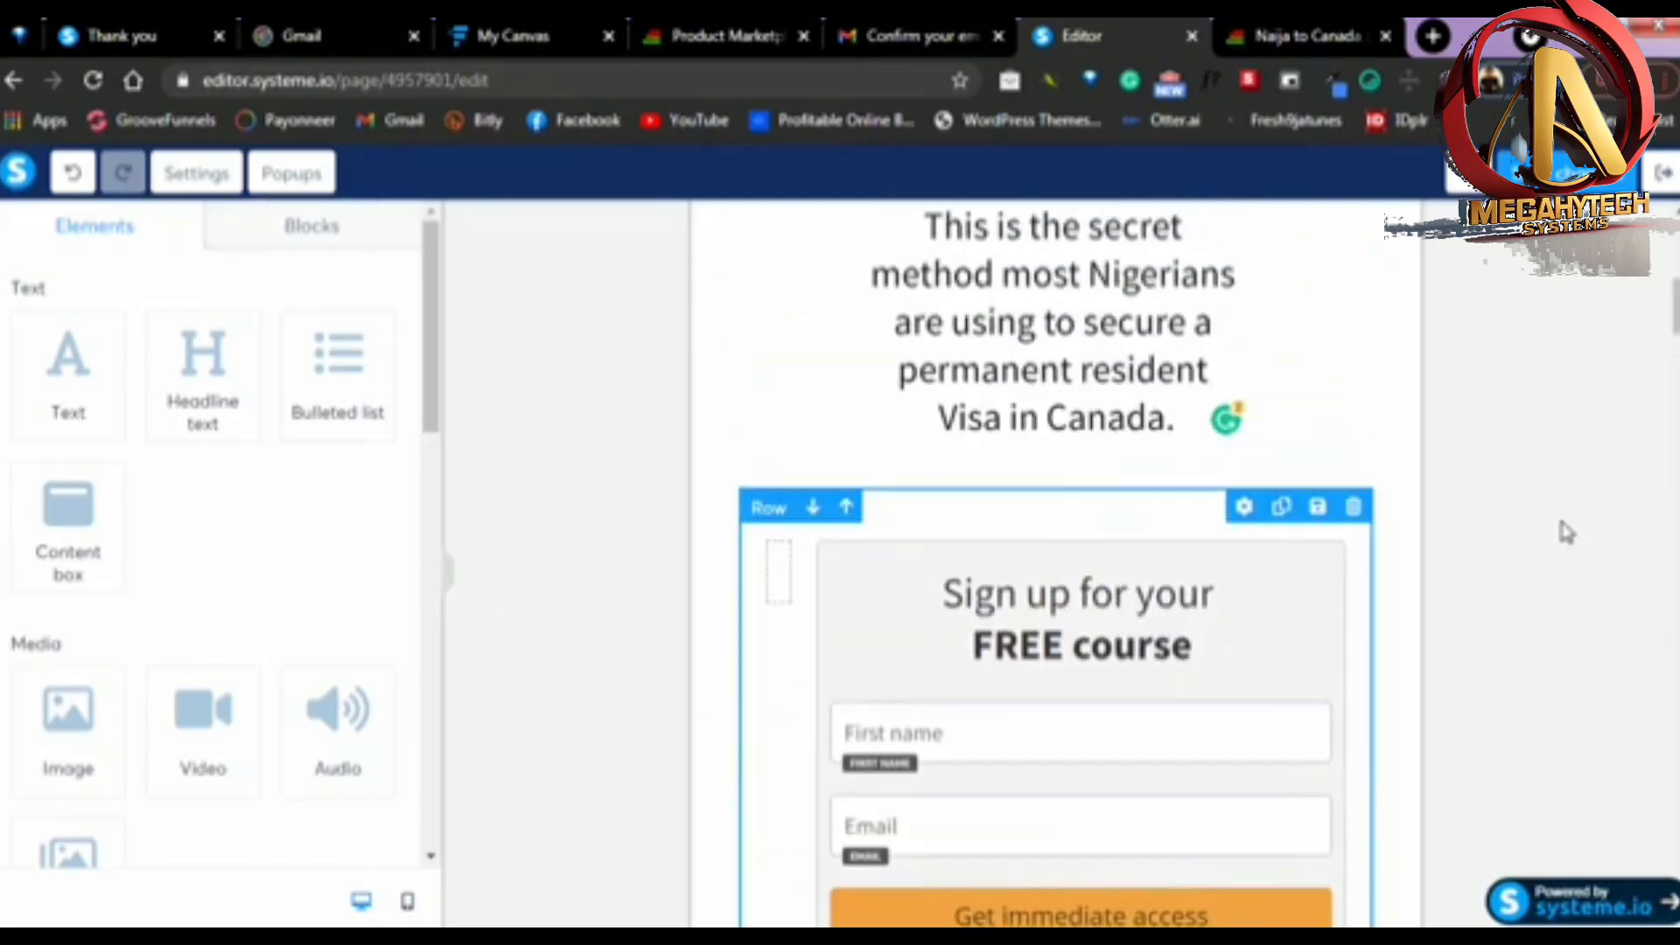
{"action": "scroll", "coordinate": [1185, 458], "scroll_direction": "up", "scroll_amount": 6}
{"action": "scroll", "coordinate": [1065, 525], "scroll_direction": "down", "scroll_amount": 5}
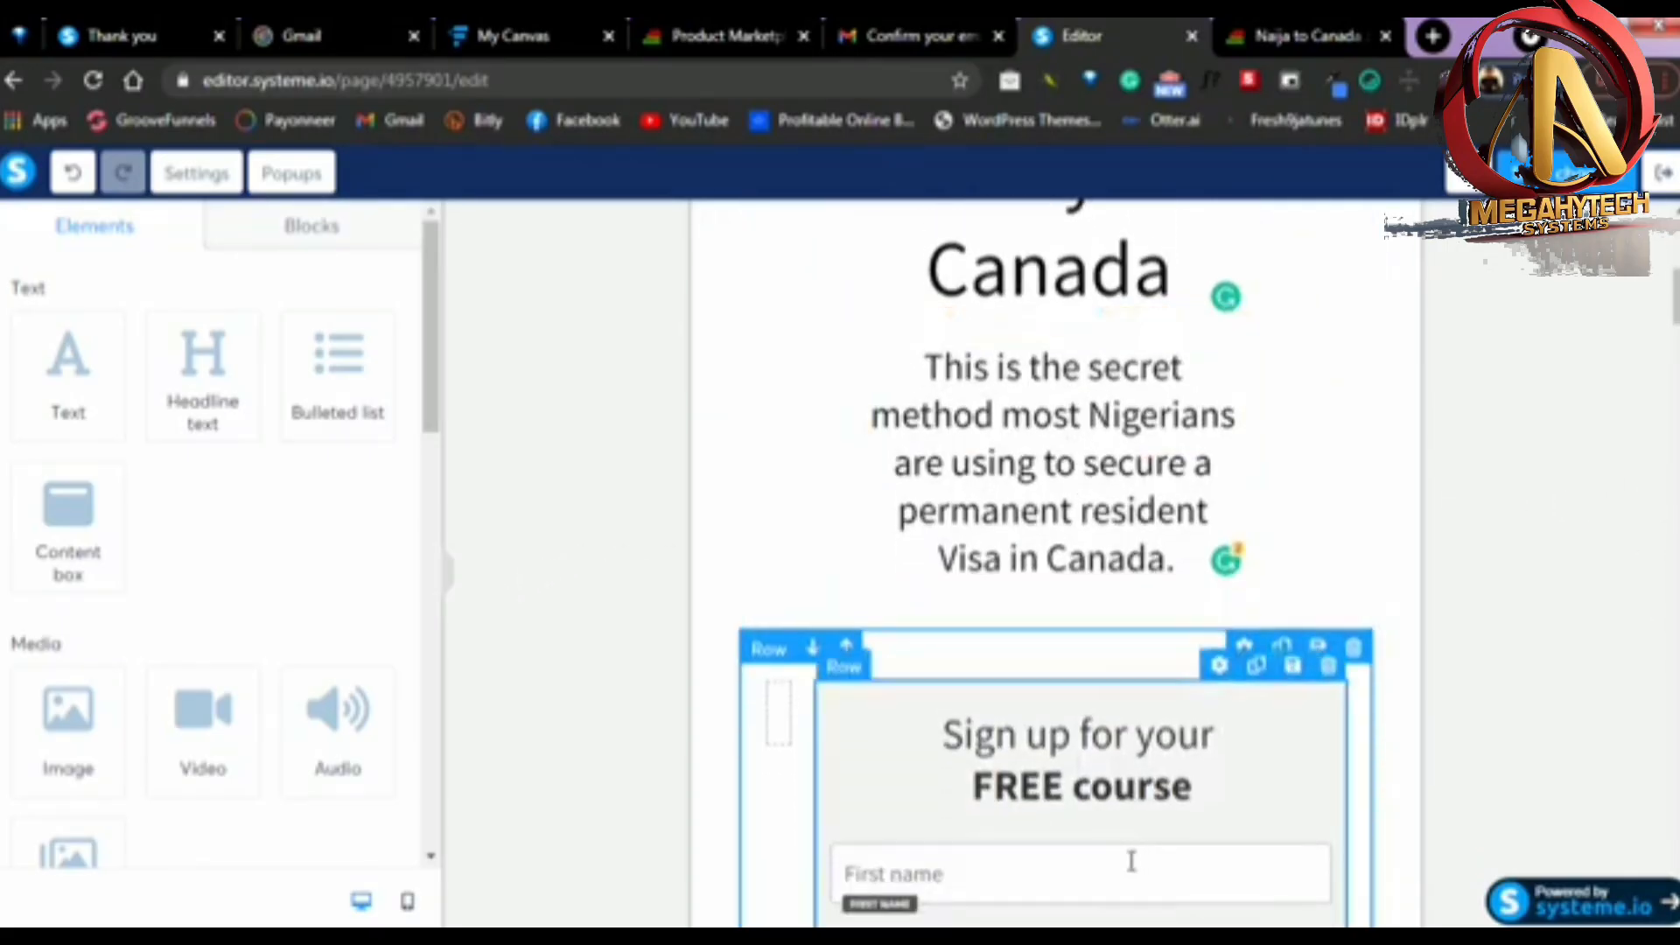
{"action": "scroll", "coordinate": [1131, 861], "scroll_direction": "down", "scroll_amount": 4}
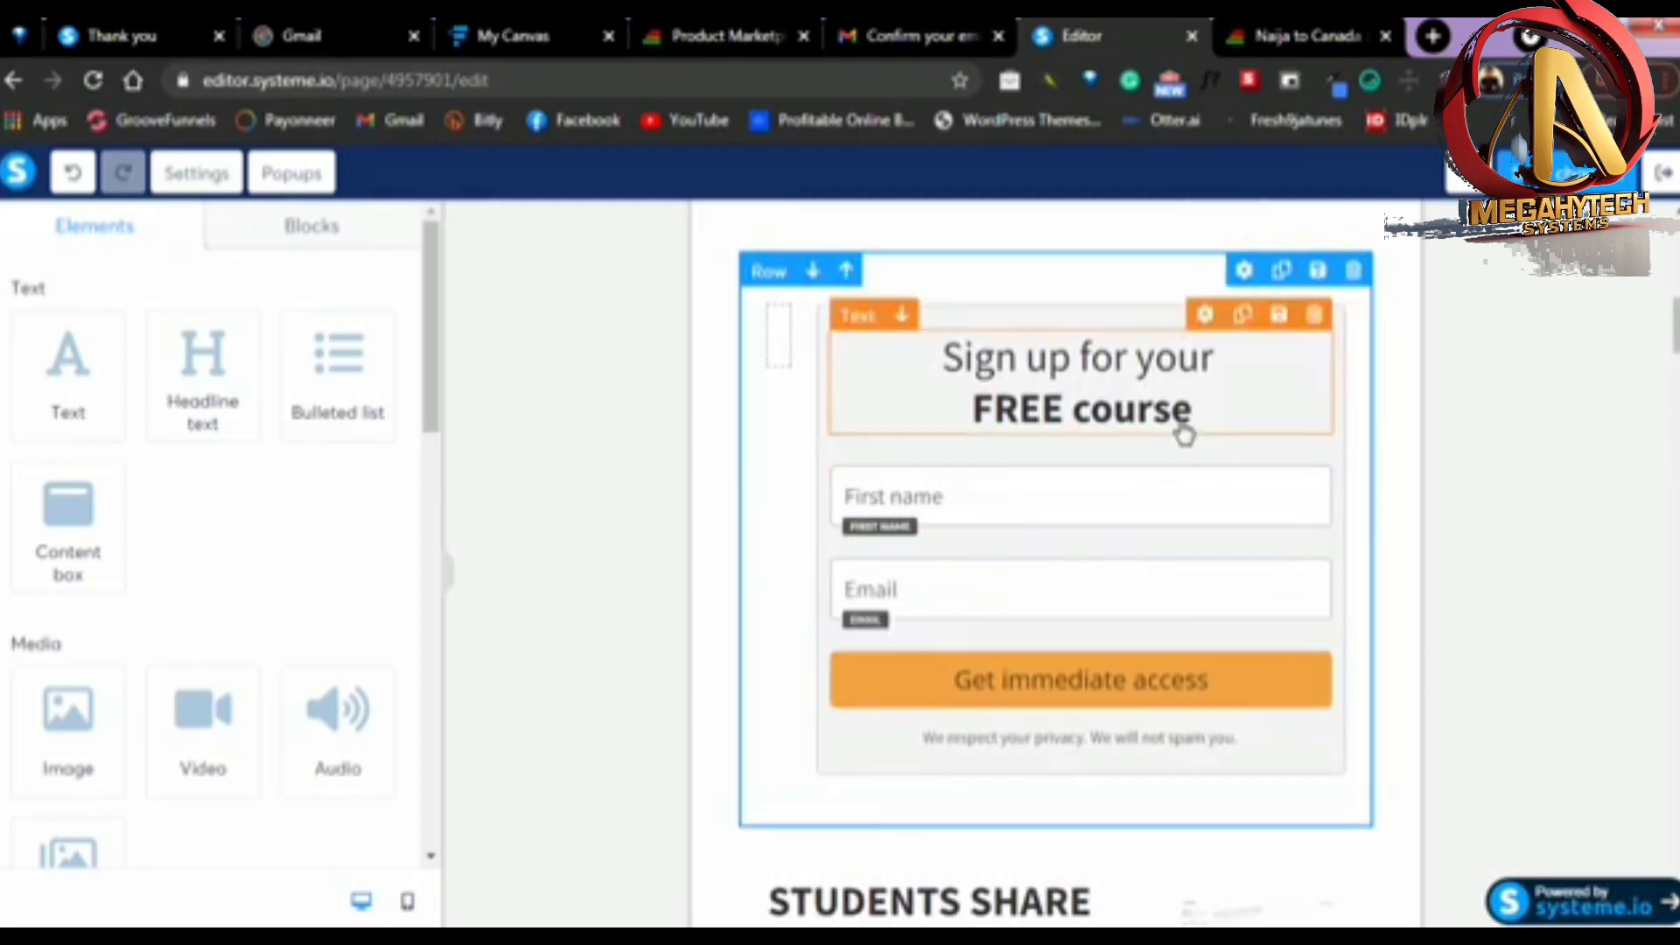
{"action": "left_click", "coordinate": [1196, 430]}
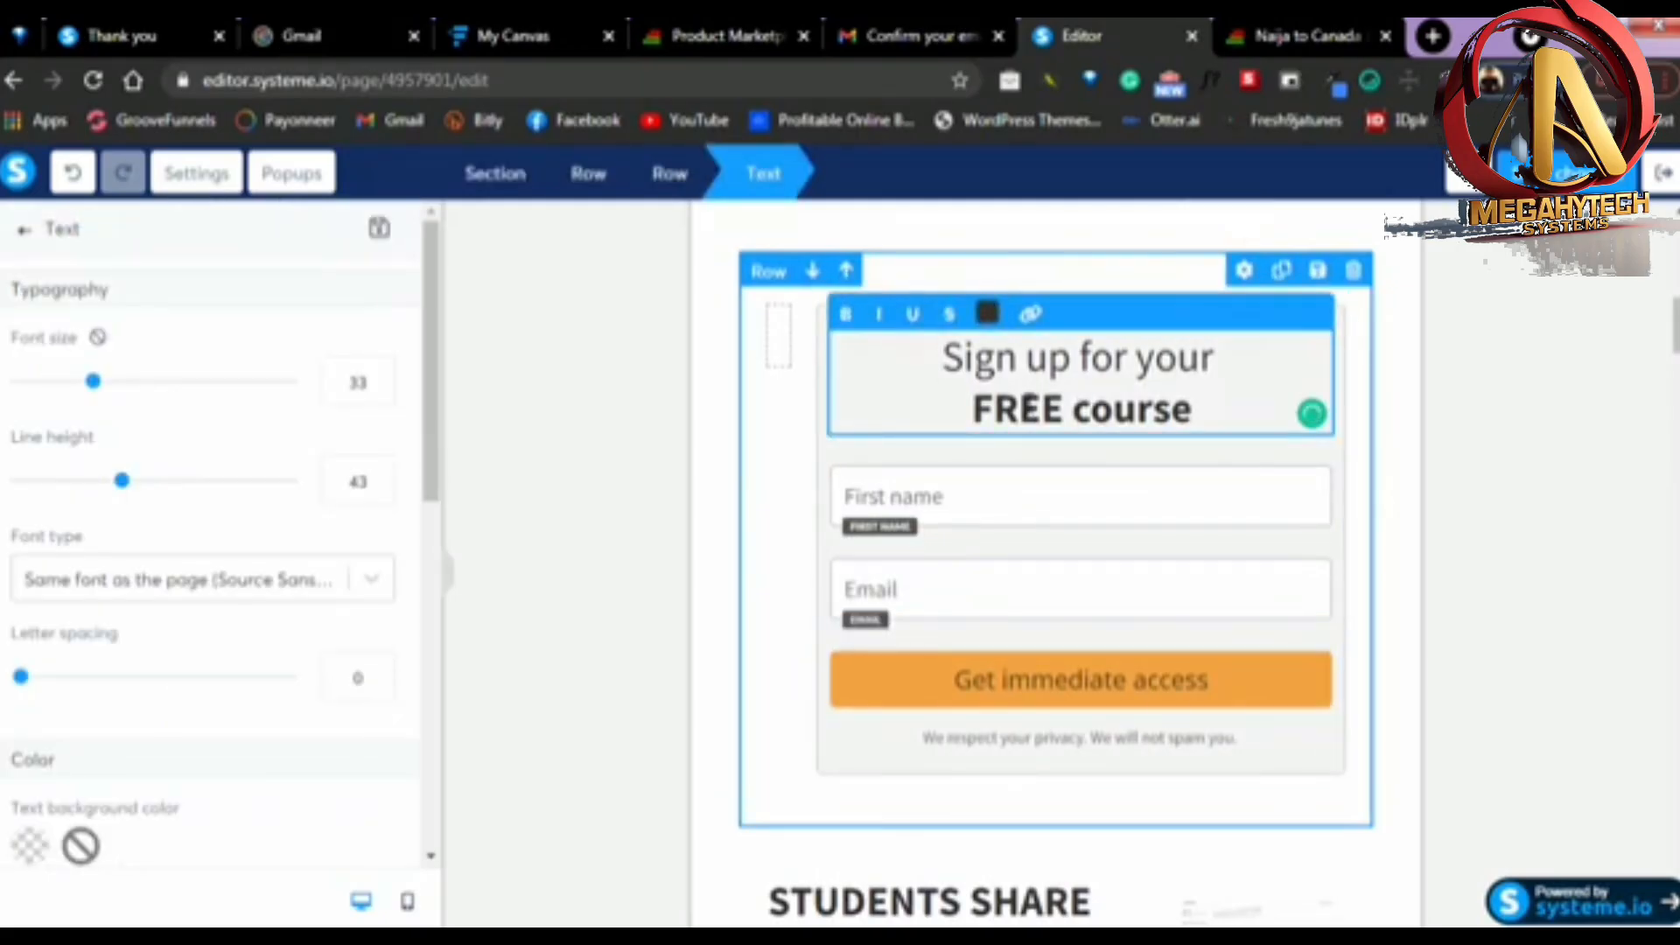
{"action": "triple_click", "coordinate": [1031, 407]}
{"action": "type", "text": "Eny"}
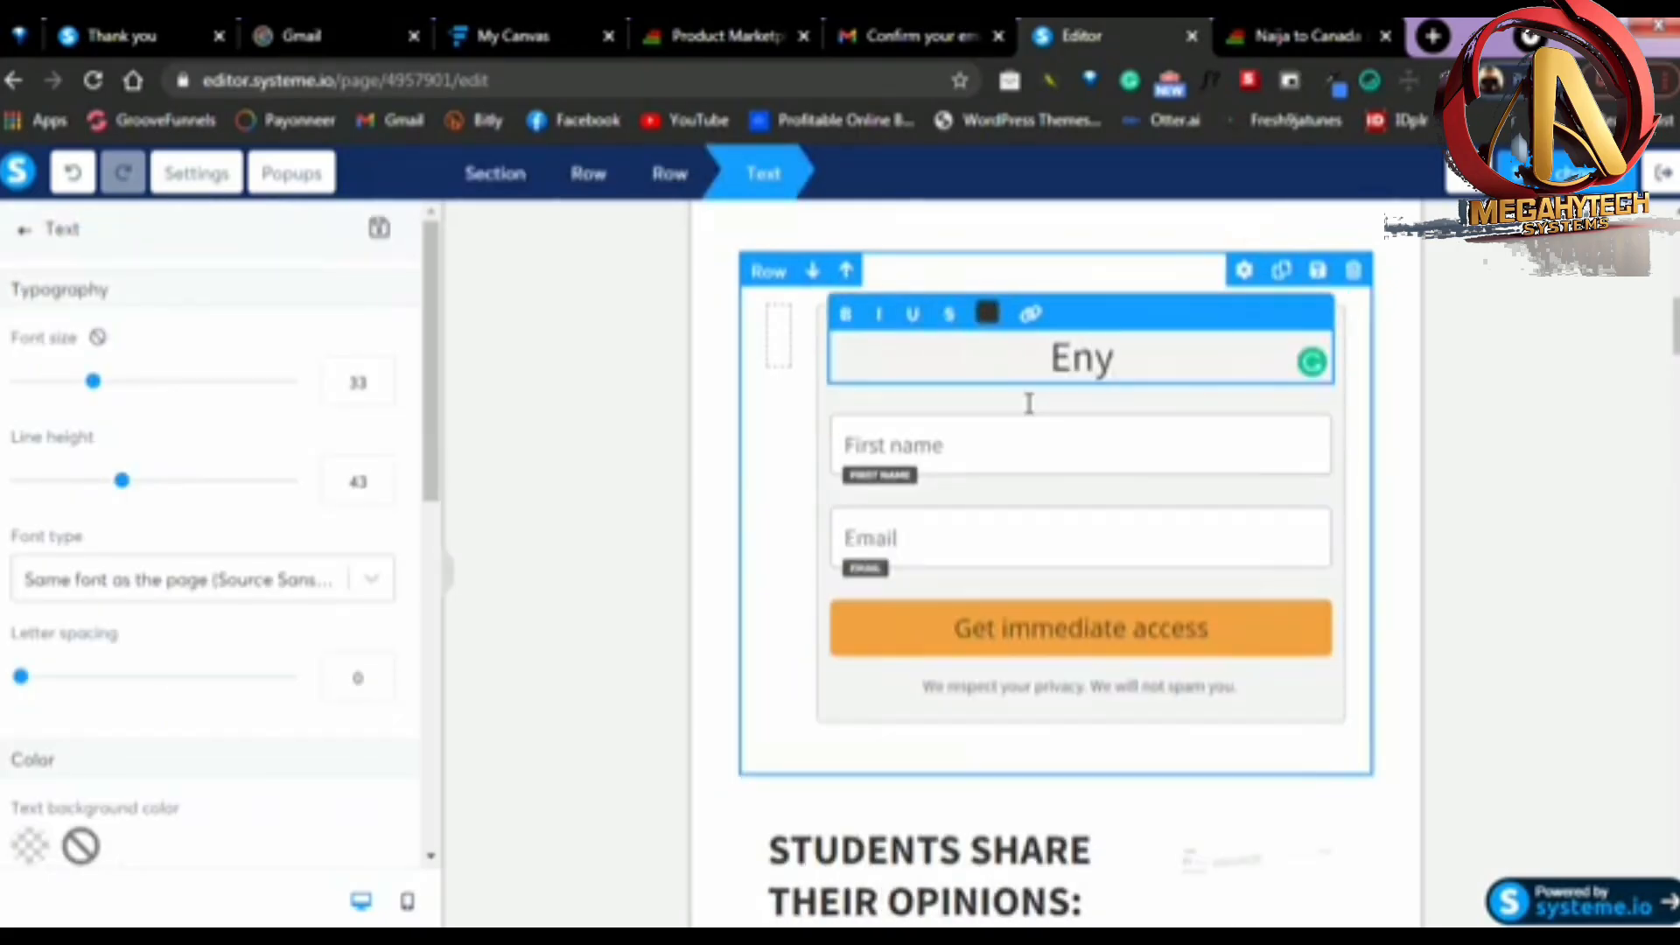
{"action": "key", "text": "BackSpace"}
{"action": "type", "text": "t"}
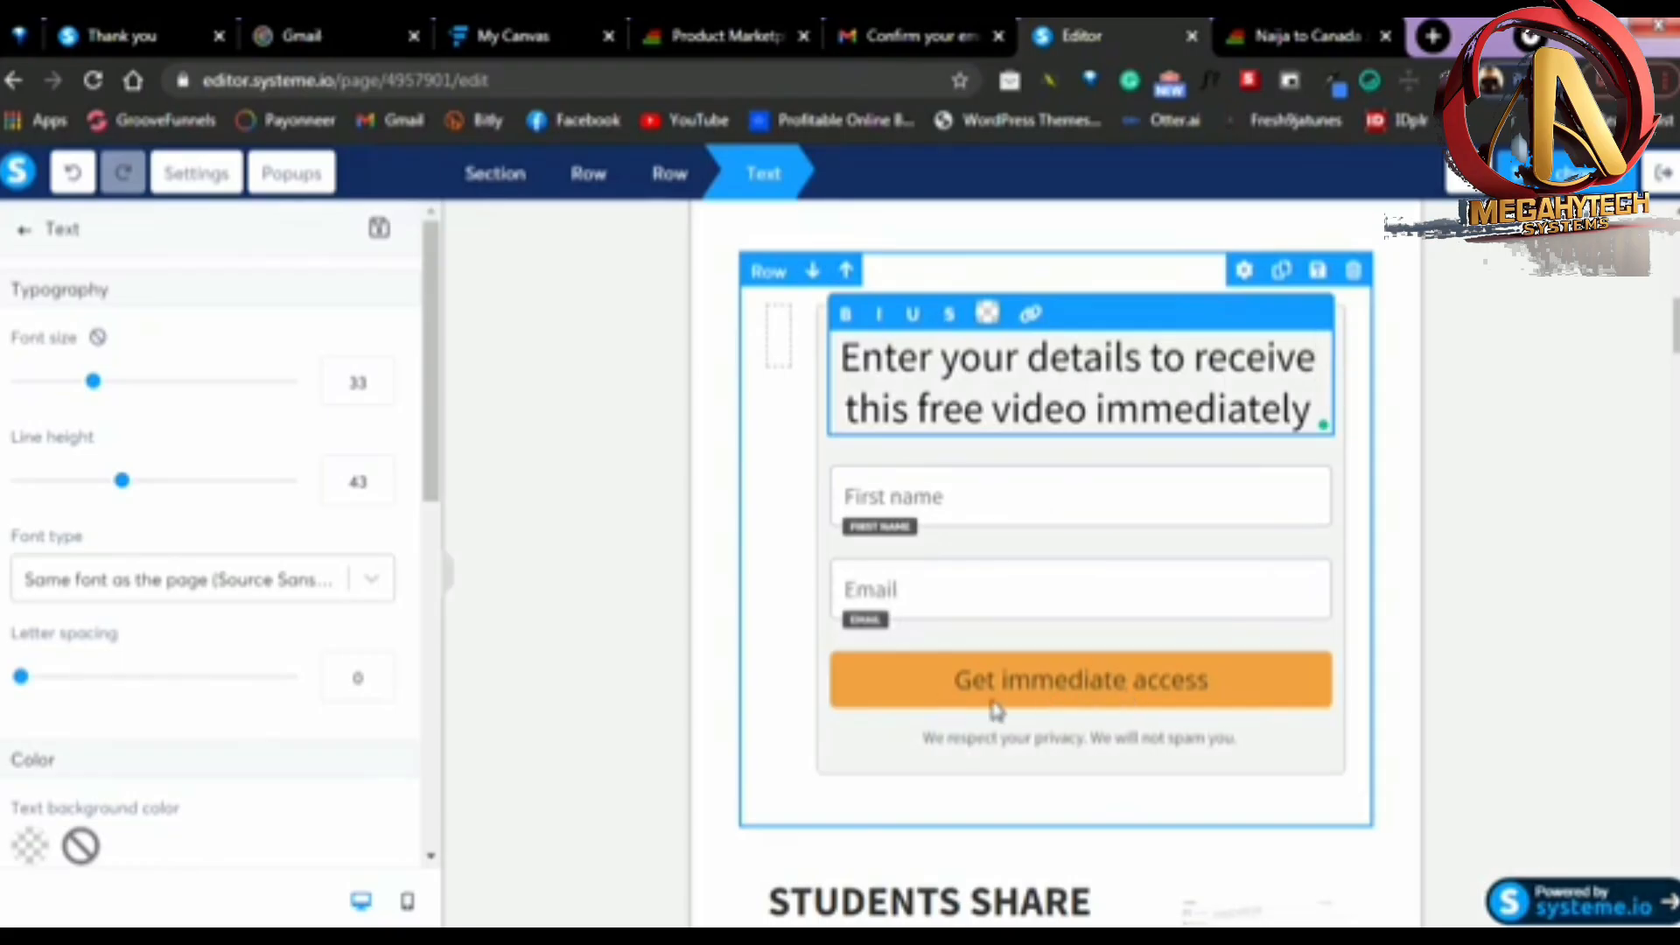
{"action": "left_click", "coordinate": [1153, 691]}
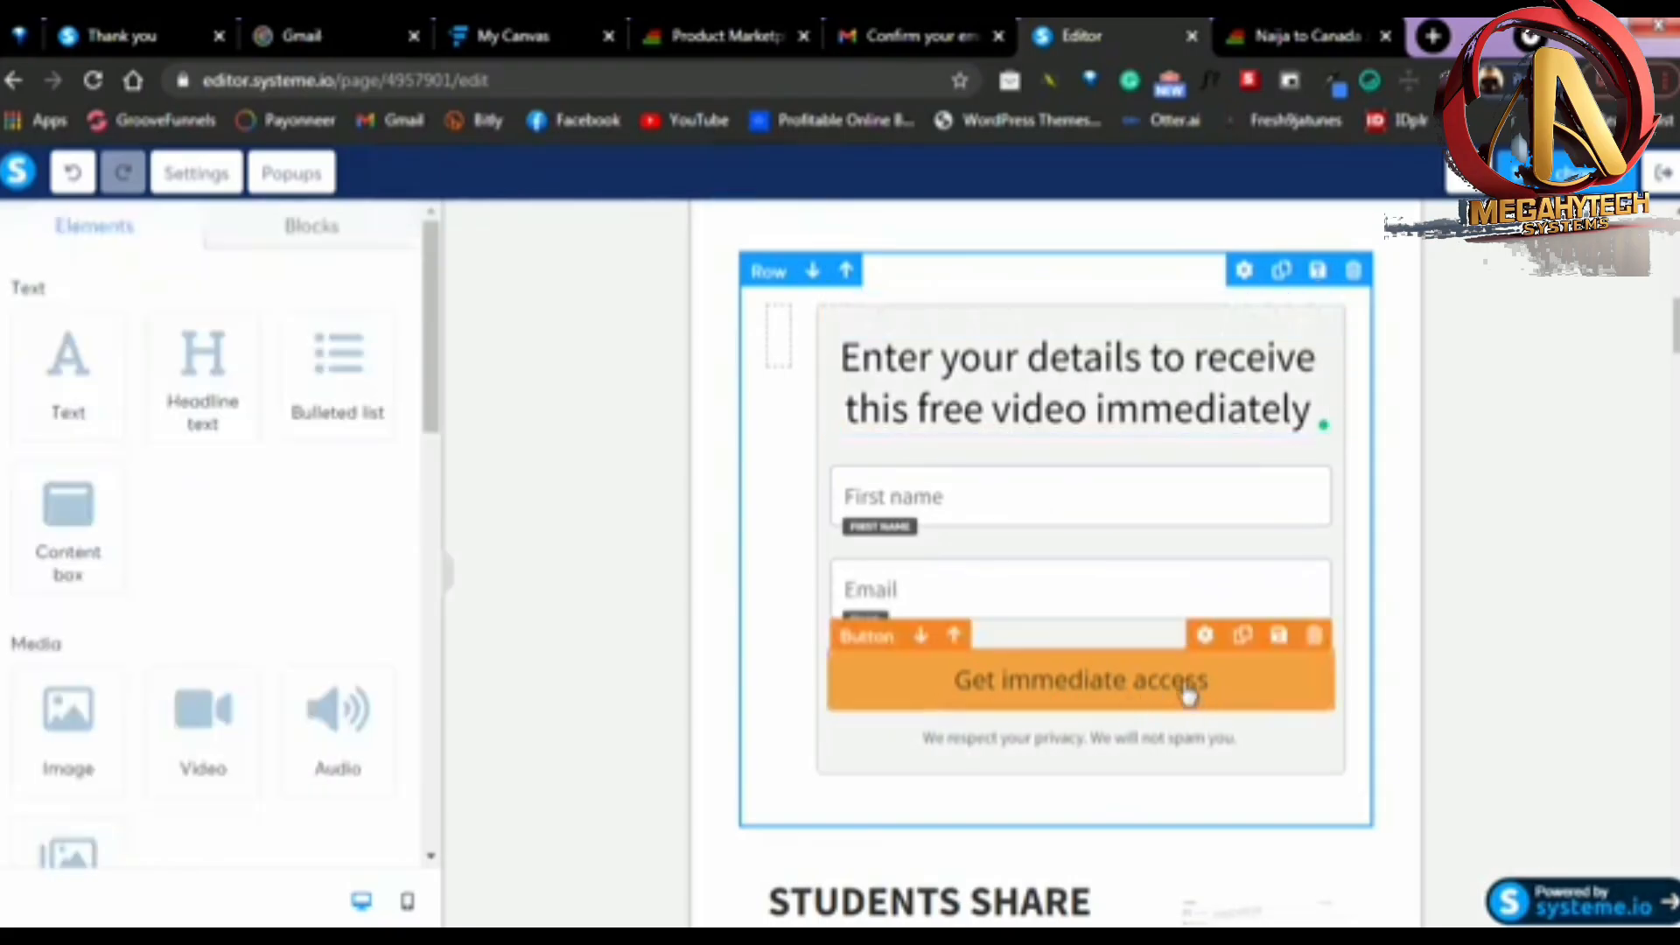
Change the sign-up form's button text to "GIVE ME THE FREE VIDEO"
{"action": "left_click", "coordinate": [1147, 703]}
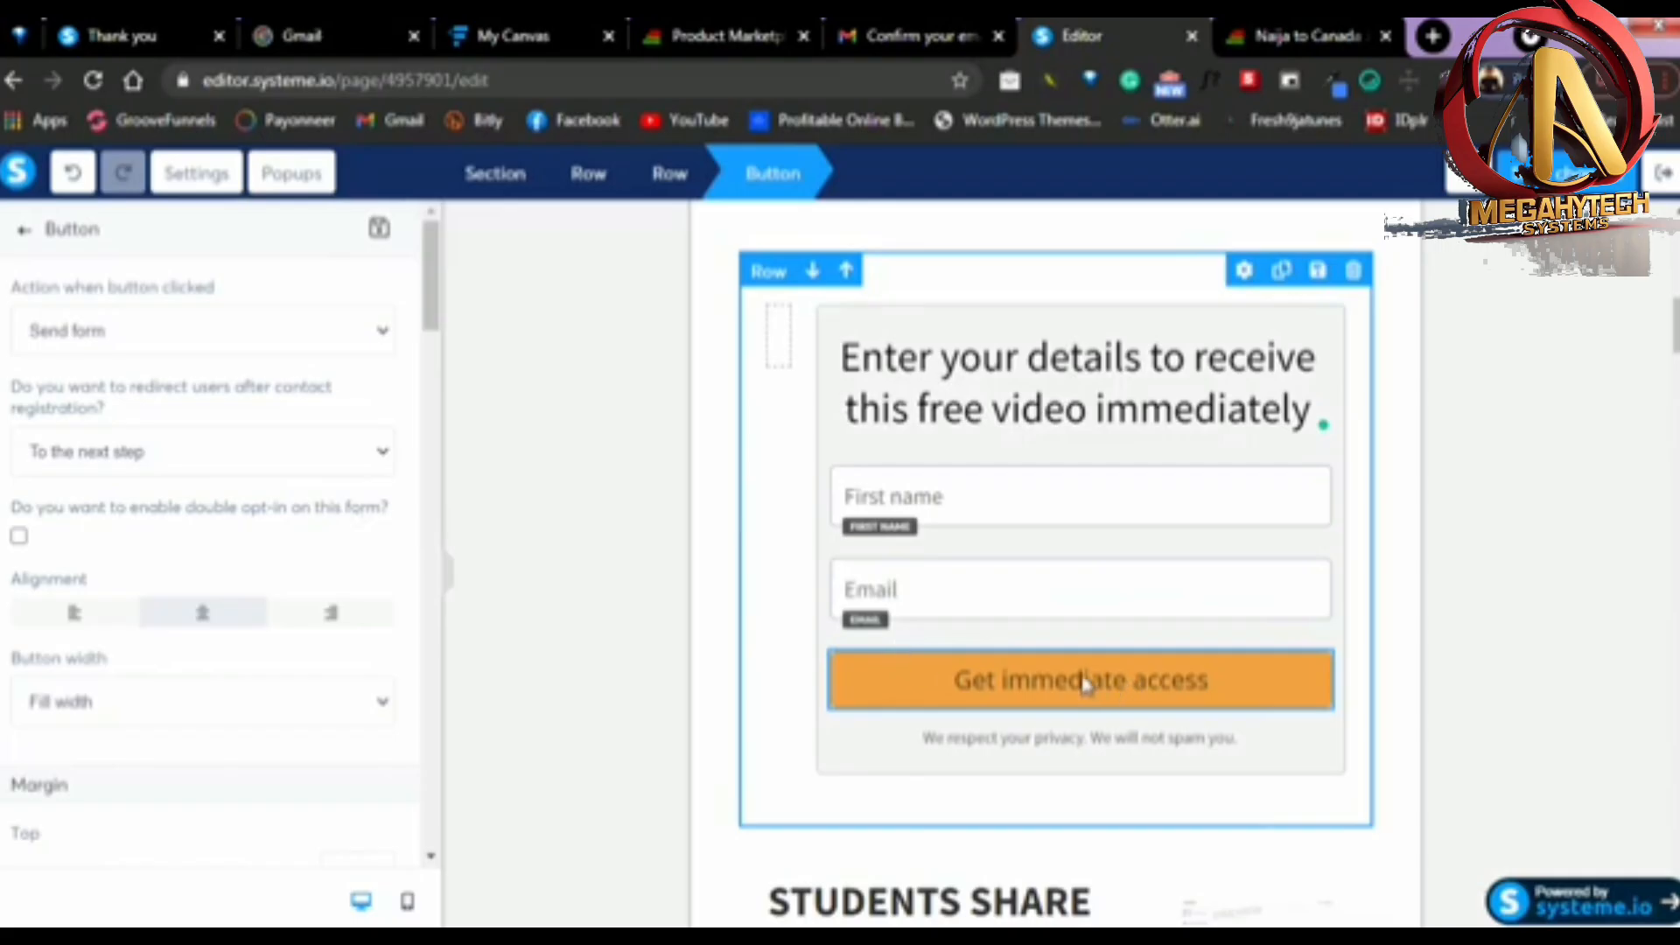
{"action": "left_click", "coordinate": [1102, 685]}
{"action": "left_click", "coordinate": [1096, 686]}
{"action": "scroll", "coordinate": [131, 420], "scroll_direction": "down", "scroll_amount": 10}
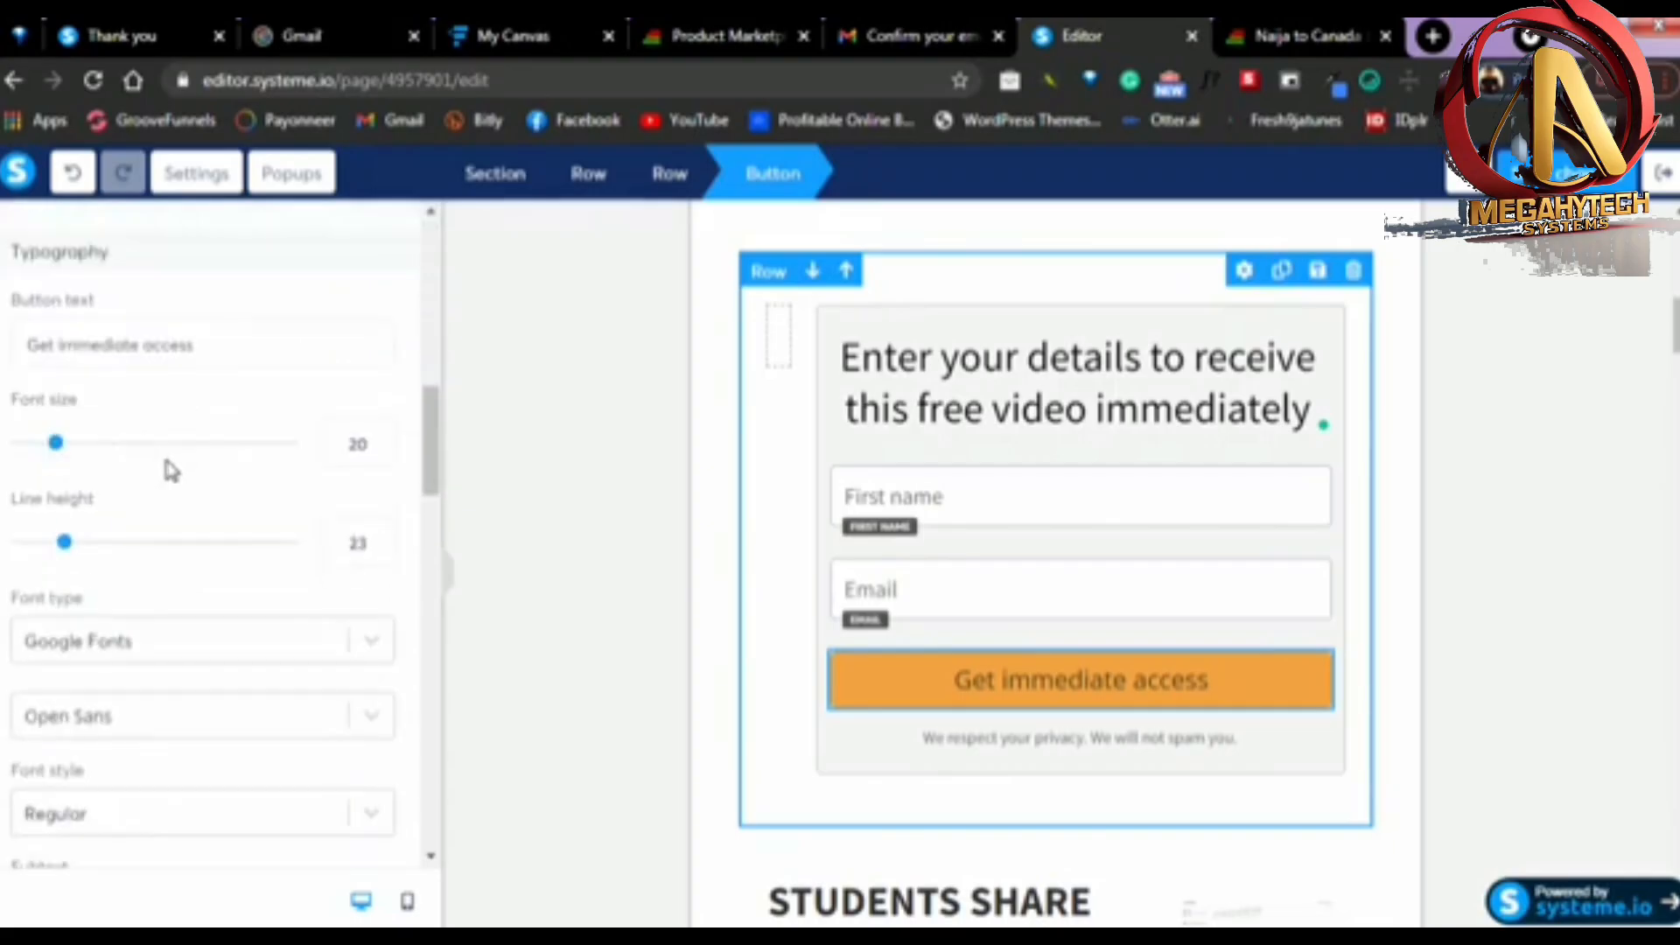
{"action": "scroll", "coordinate": [154, 589], "scroll_direction": "down", "scroll_amount": 1}
{"action": "scroll", "coordinate": [166, 560], "scroll_direction": "up", "scroll_amount": 4}
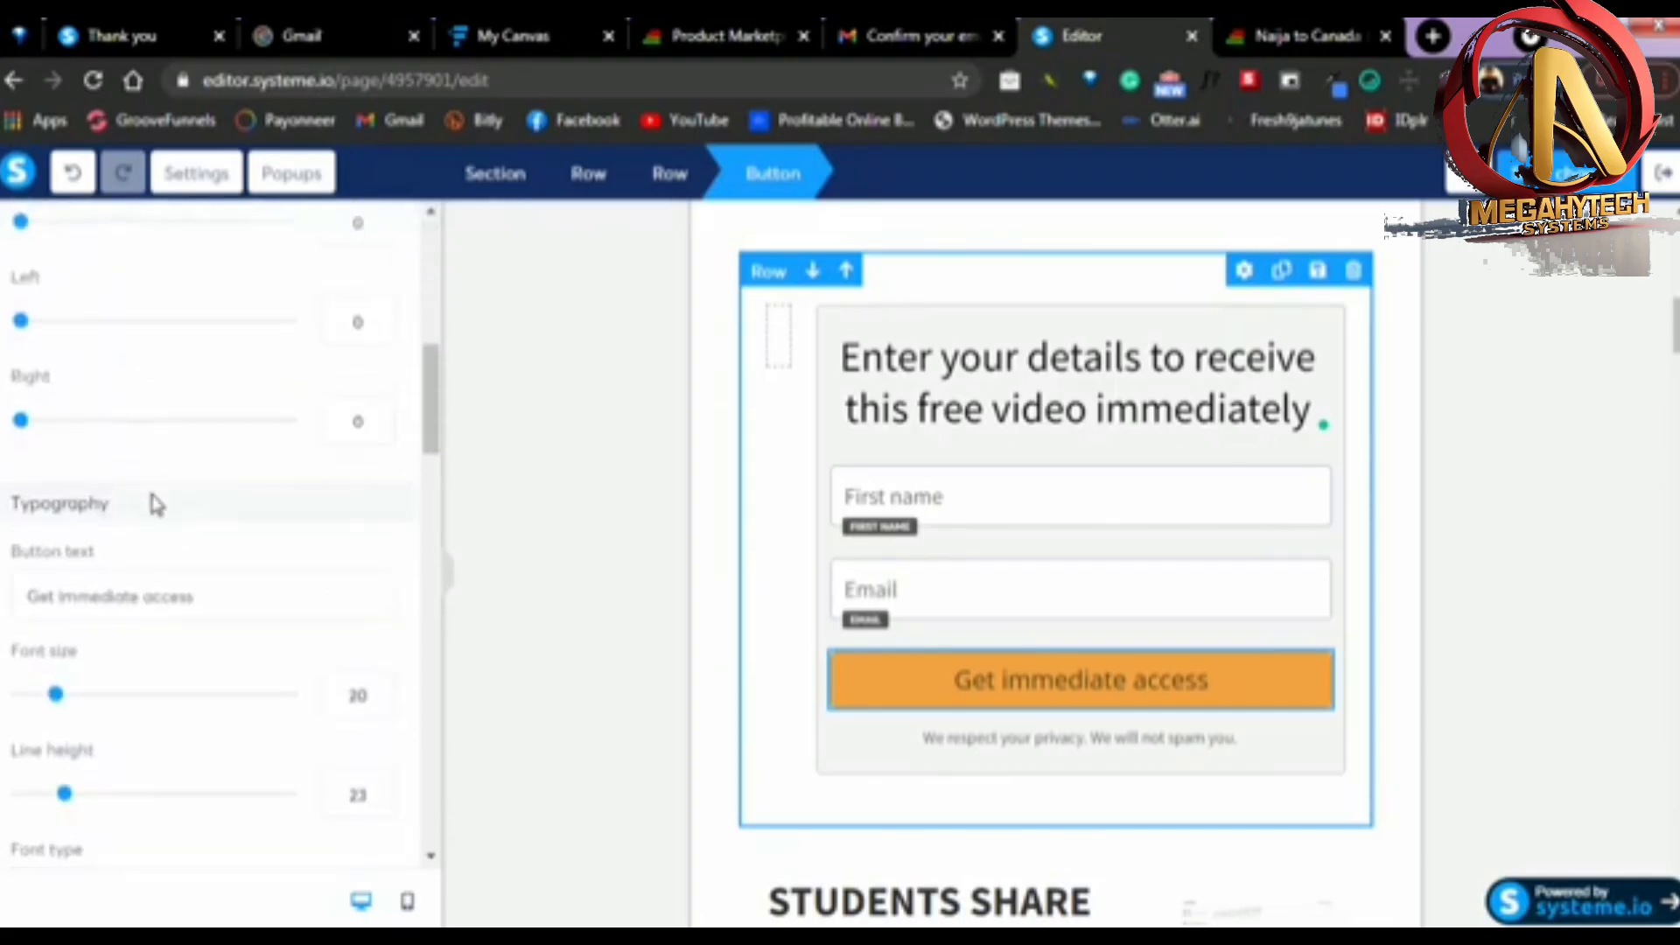
{"action": "left_click_drag", "start_coordinate": [208, 593], "coordinate": [26, 595]}
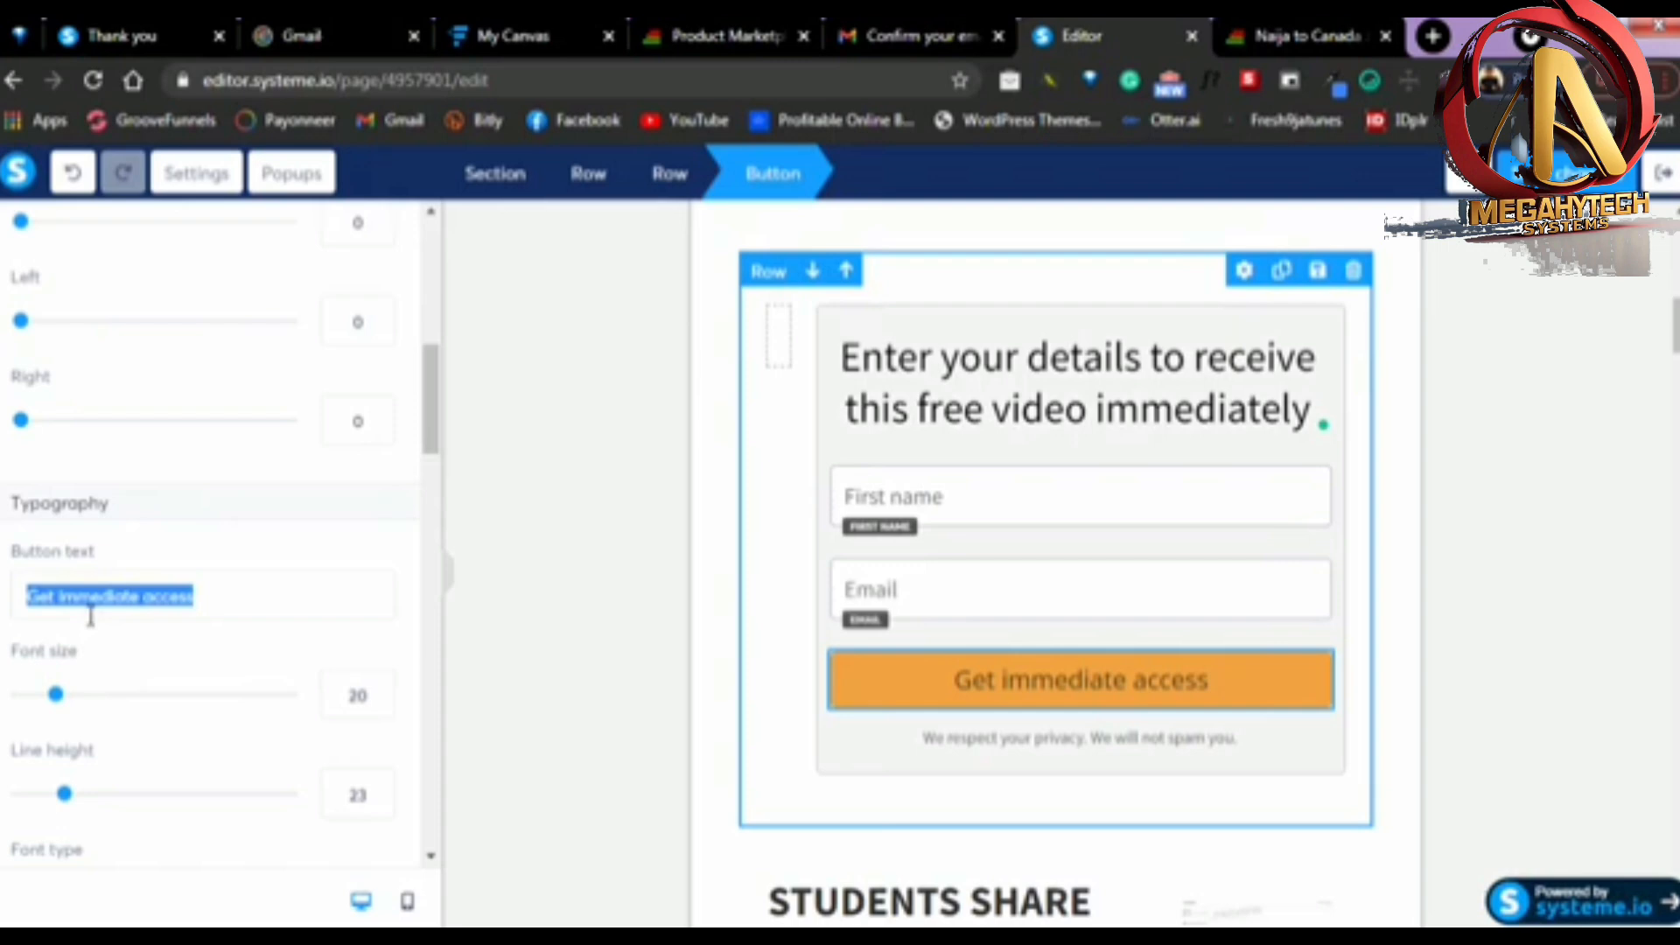
{"action": "type", "text": "GIVE ME"}
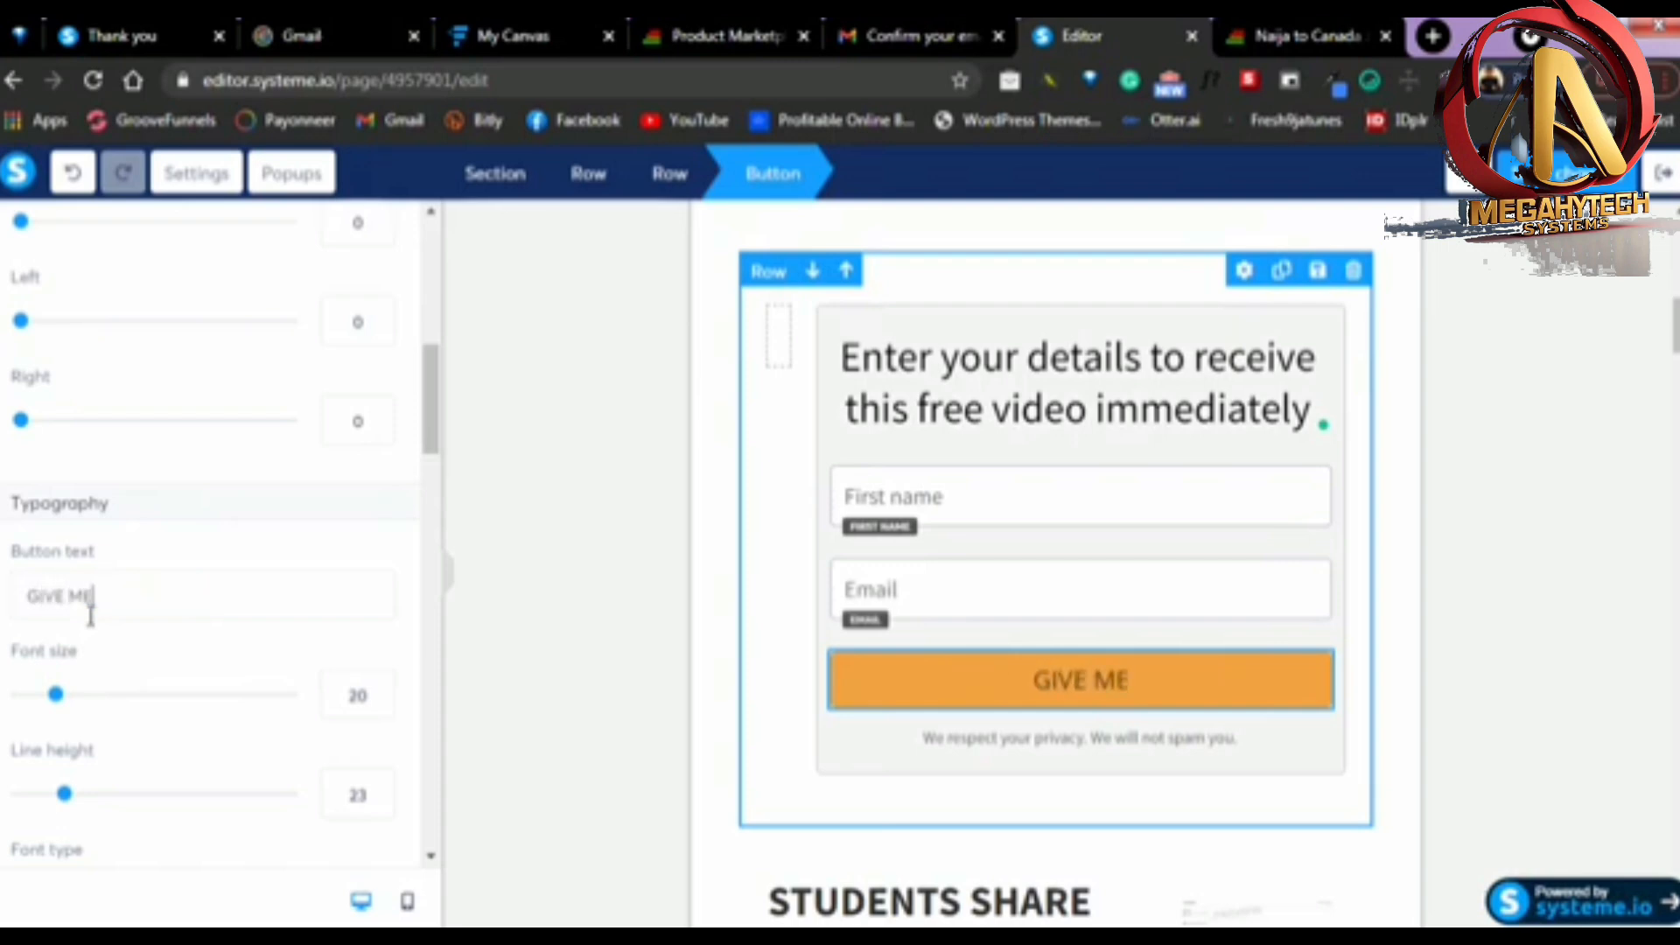
{"action": "type", "text": " THE FREE"}
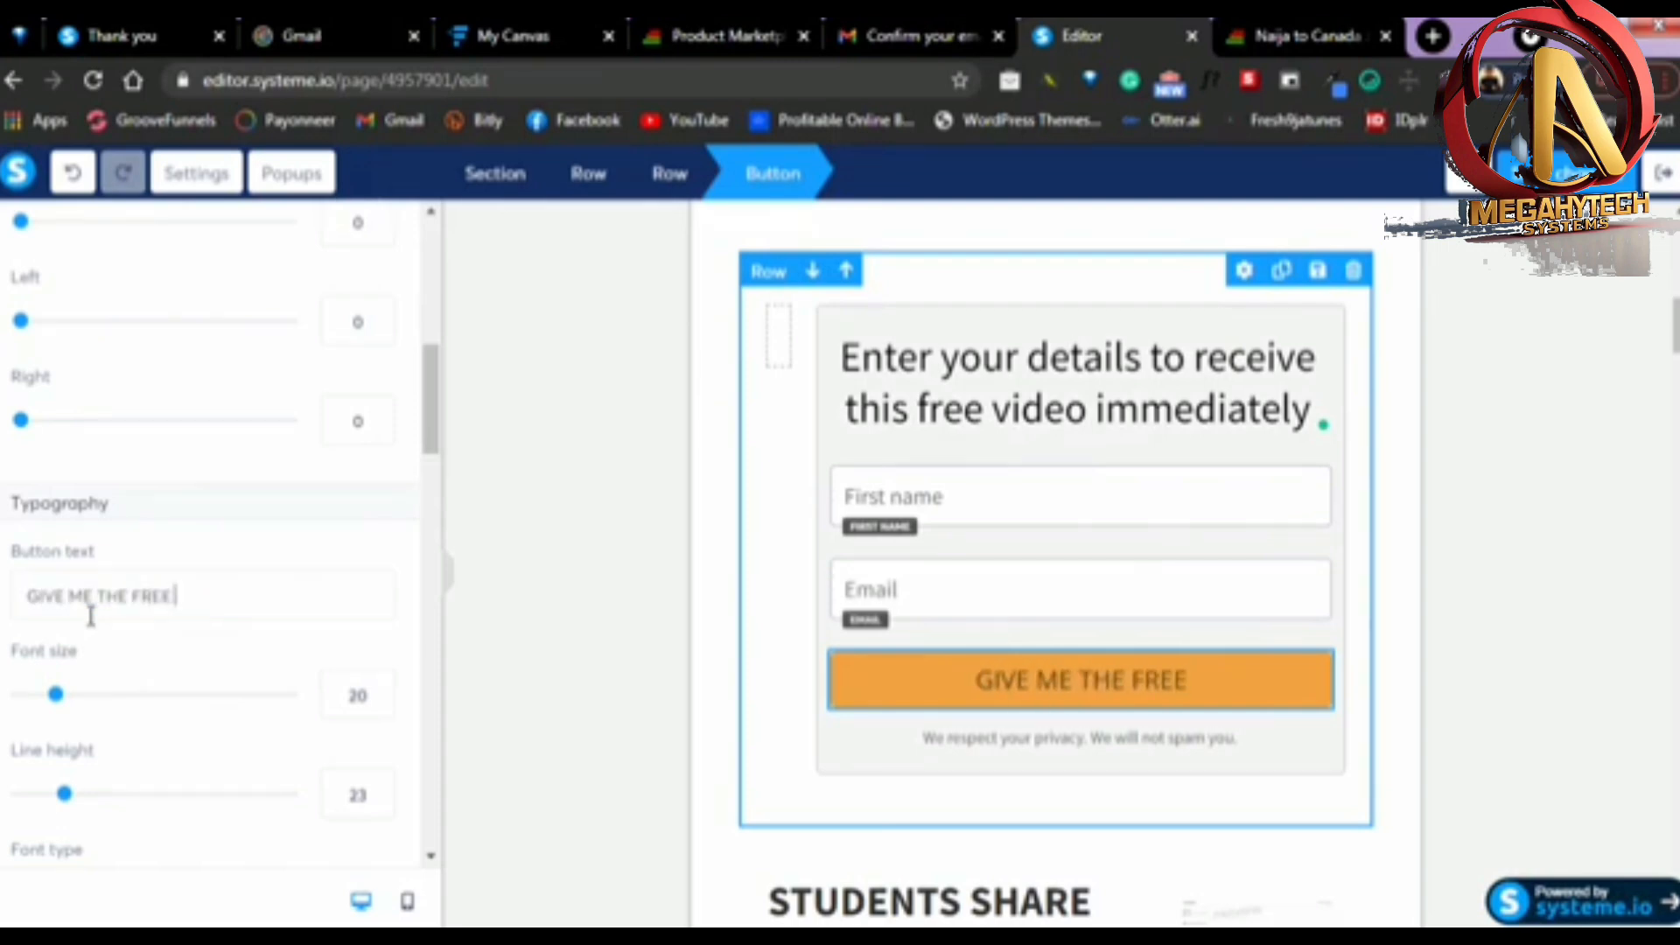
{"action": "type", "text": " VIDEO"}
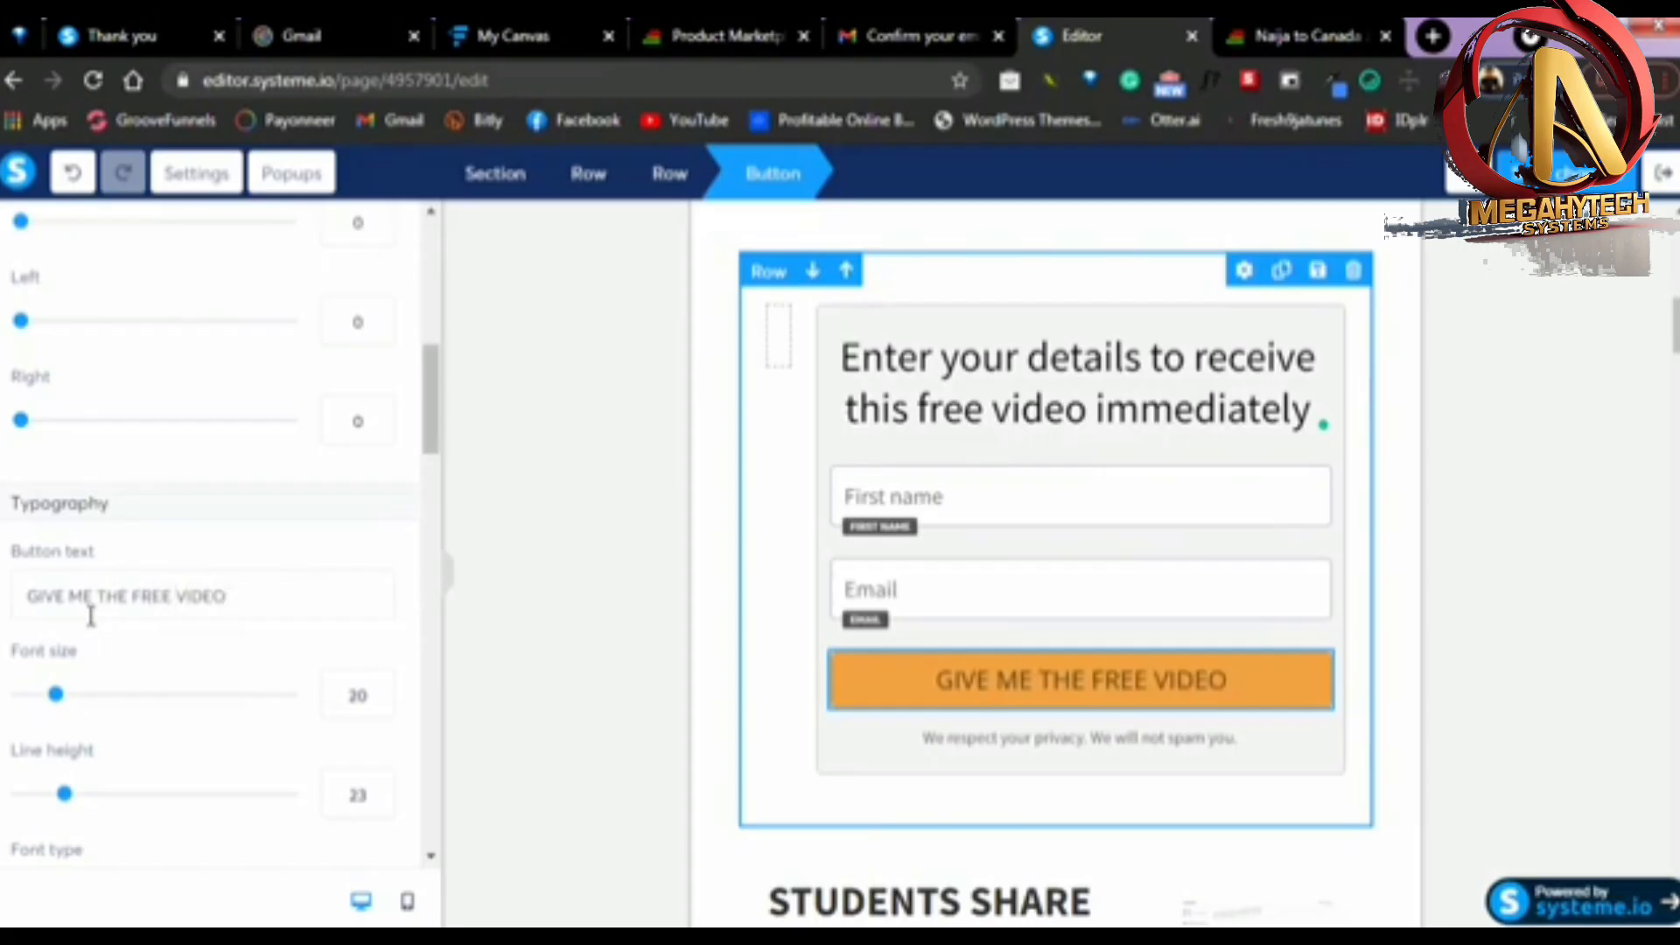
{"action": "scroll", "coordinate": [229, 598], "scroll_direction": "down", "scroll_amount": 2}
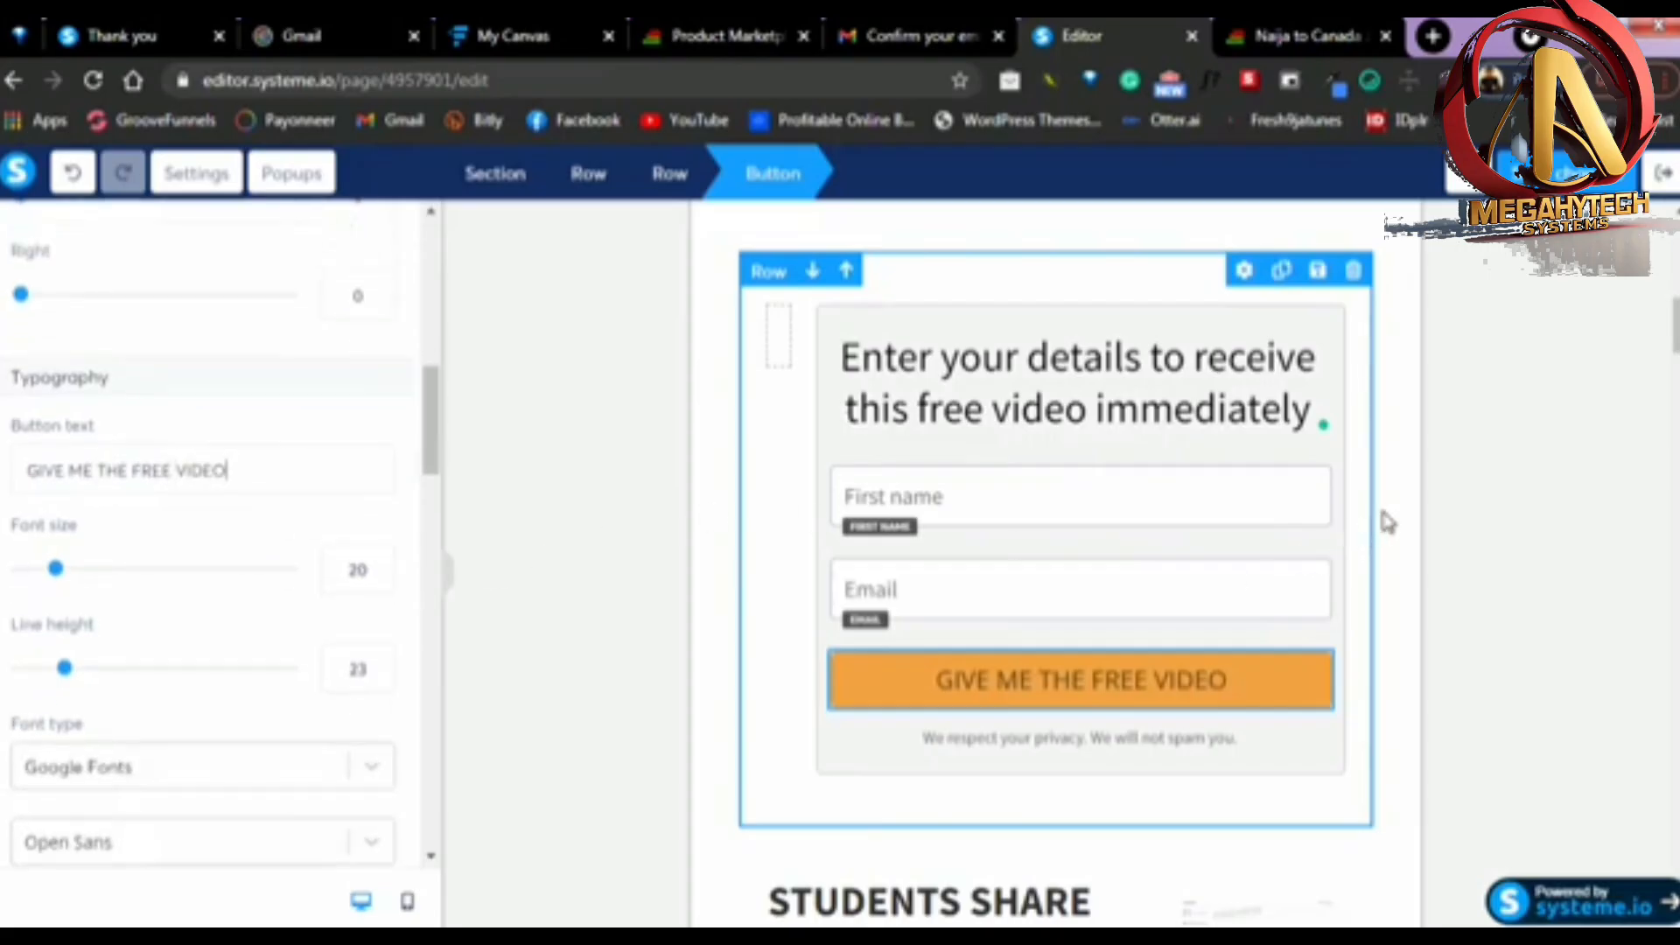
{"action": "left_click", "coordinate": [1406, 508]}
Delete the "STUDENTS SHARE THEIR OPINIONS:" row and the "HIGHLIGHT AN OBJECTIVE" row beneath the sign-up form
{"action": "scroll", "coordinate": [1155, 555], "scroll_direction": "up", "scroll_amount": 10}
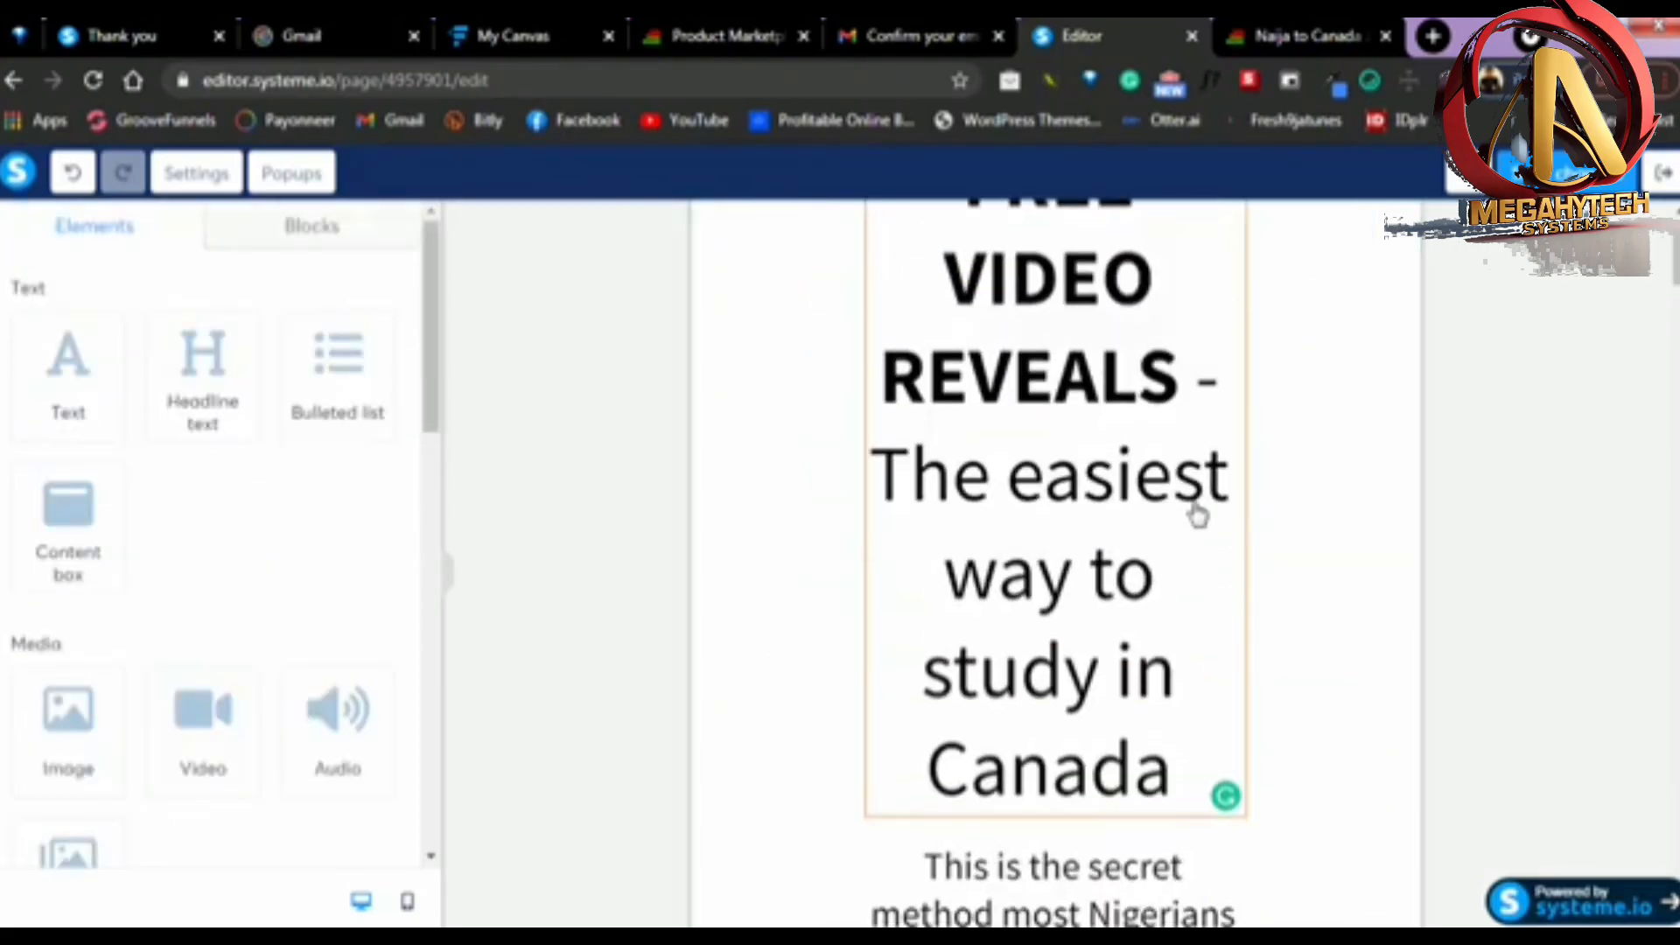
{"action": "scroll", "coordinate": [1131, 252], "scroll_direction": "down", "scroll_amount": 10}
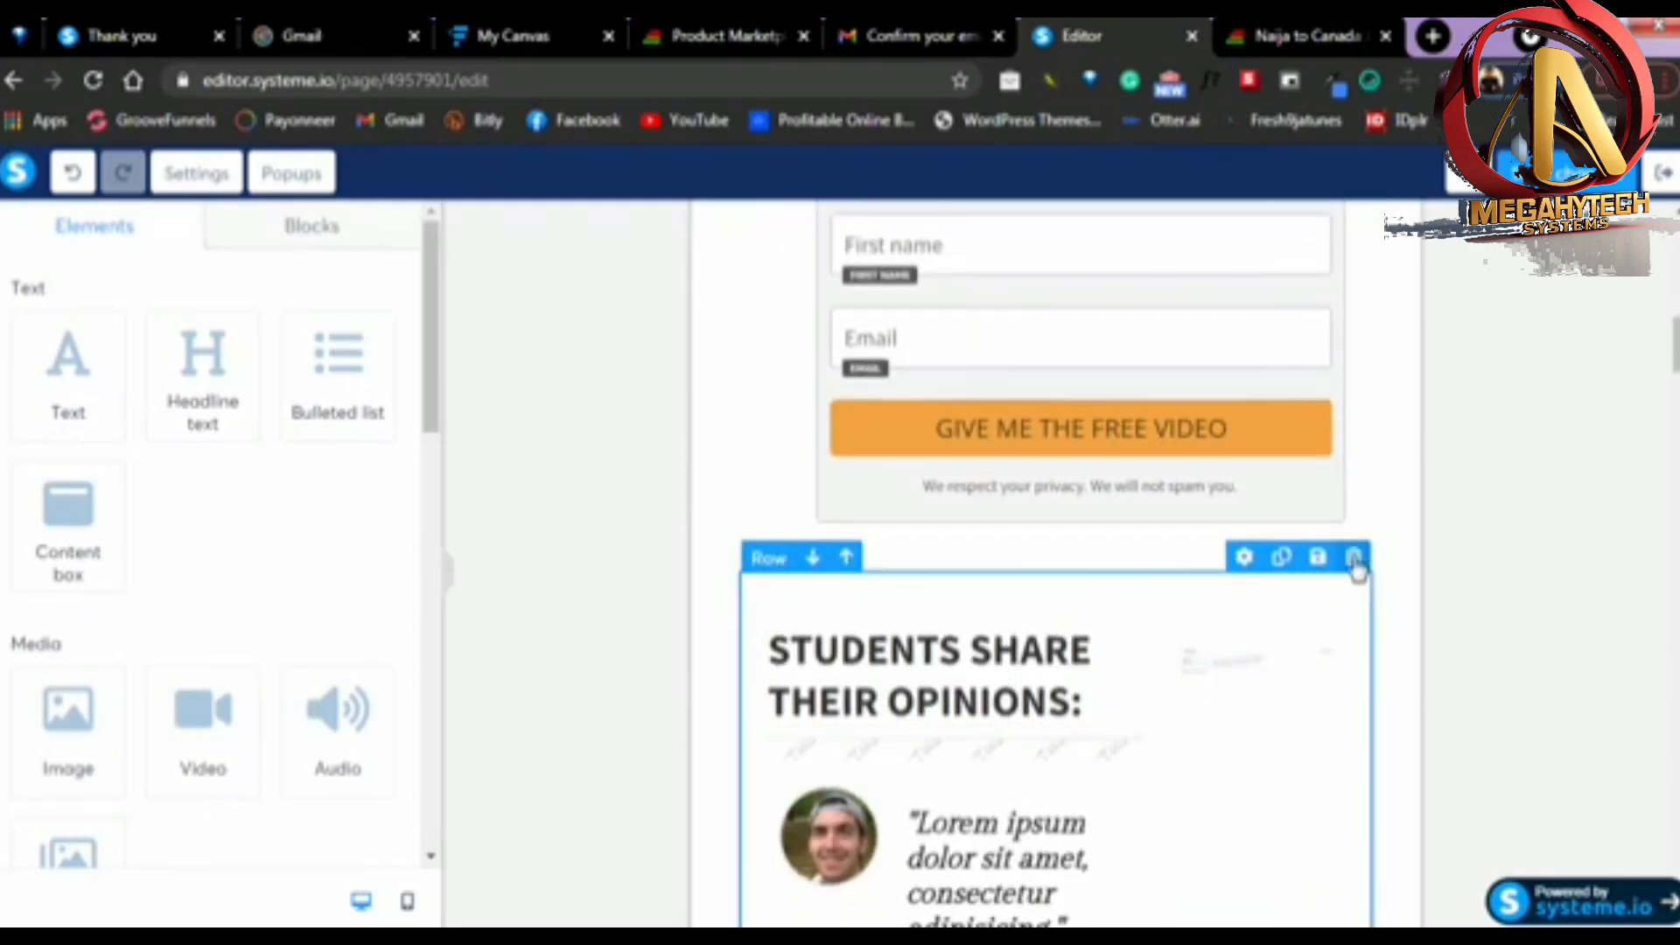
{"action": "left_click", "coordinate": [1353, 558]}
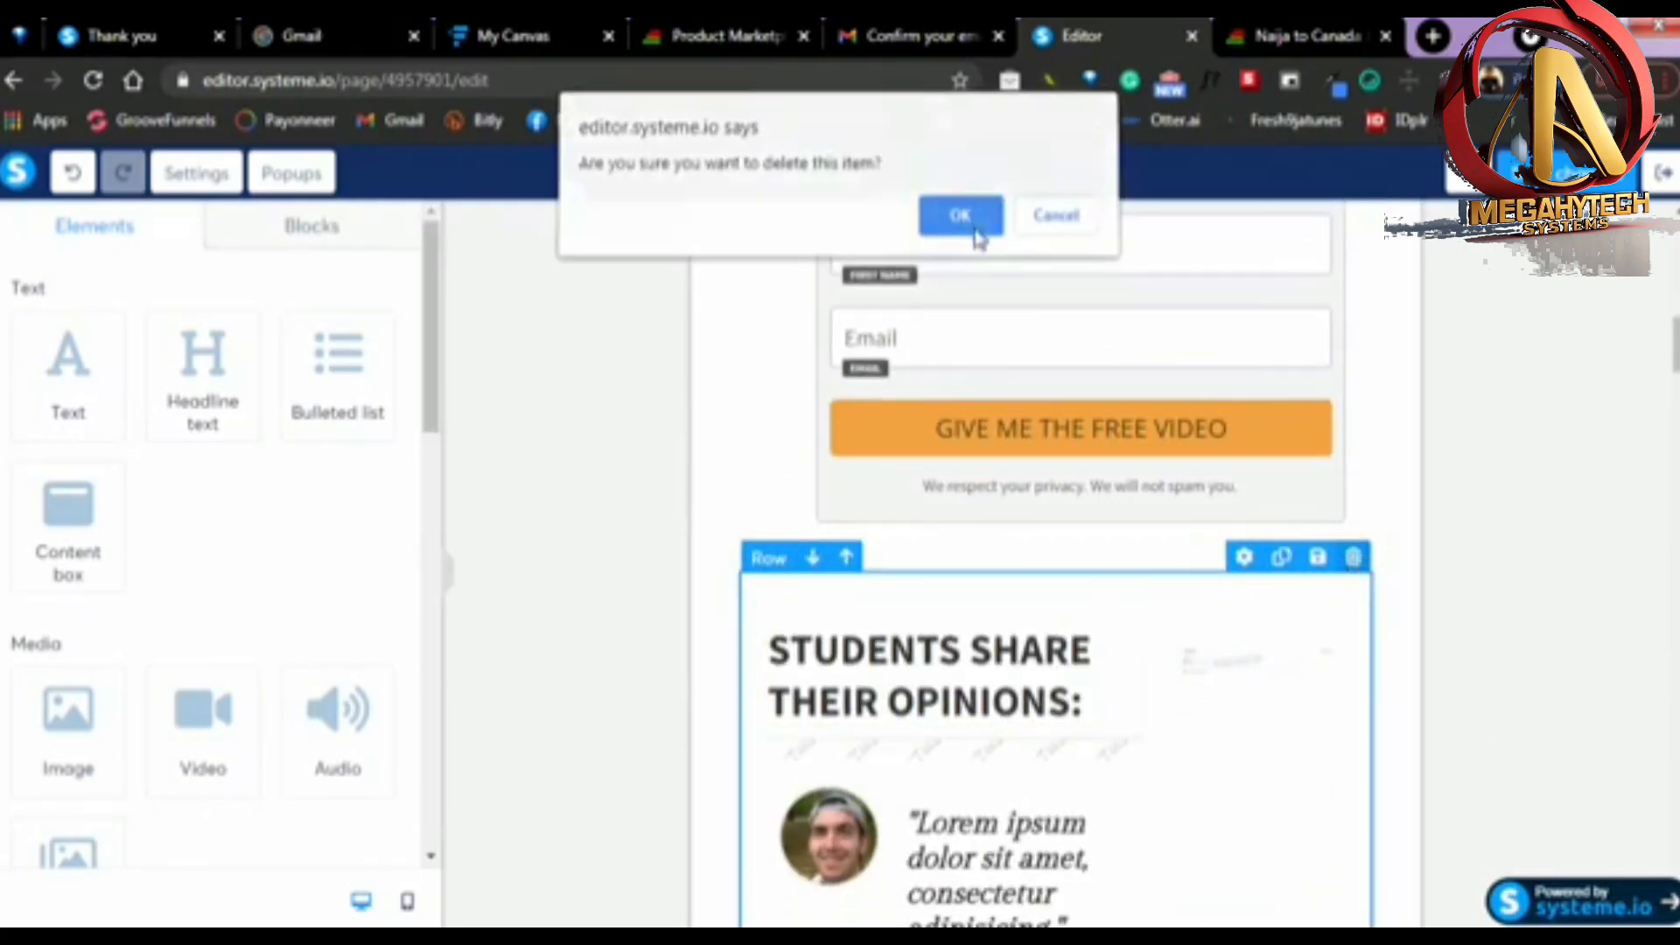
{"action": "left_click", "coordinate": [960, 224]}
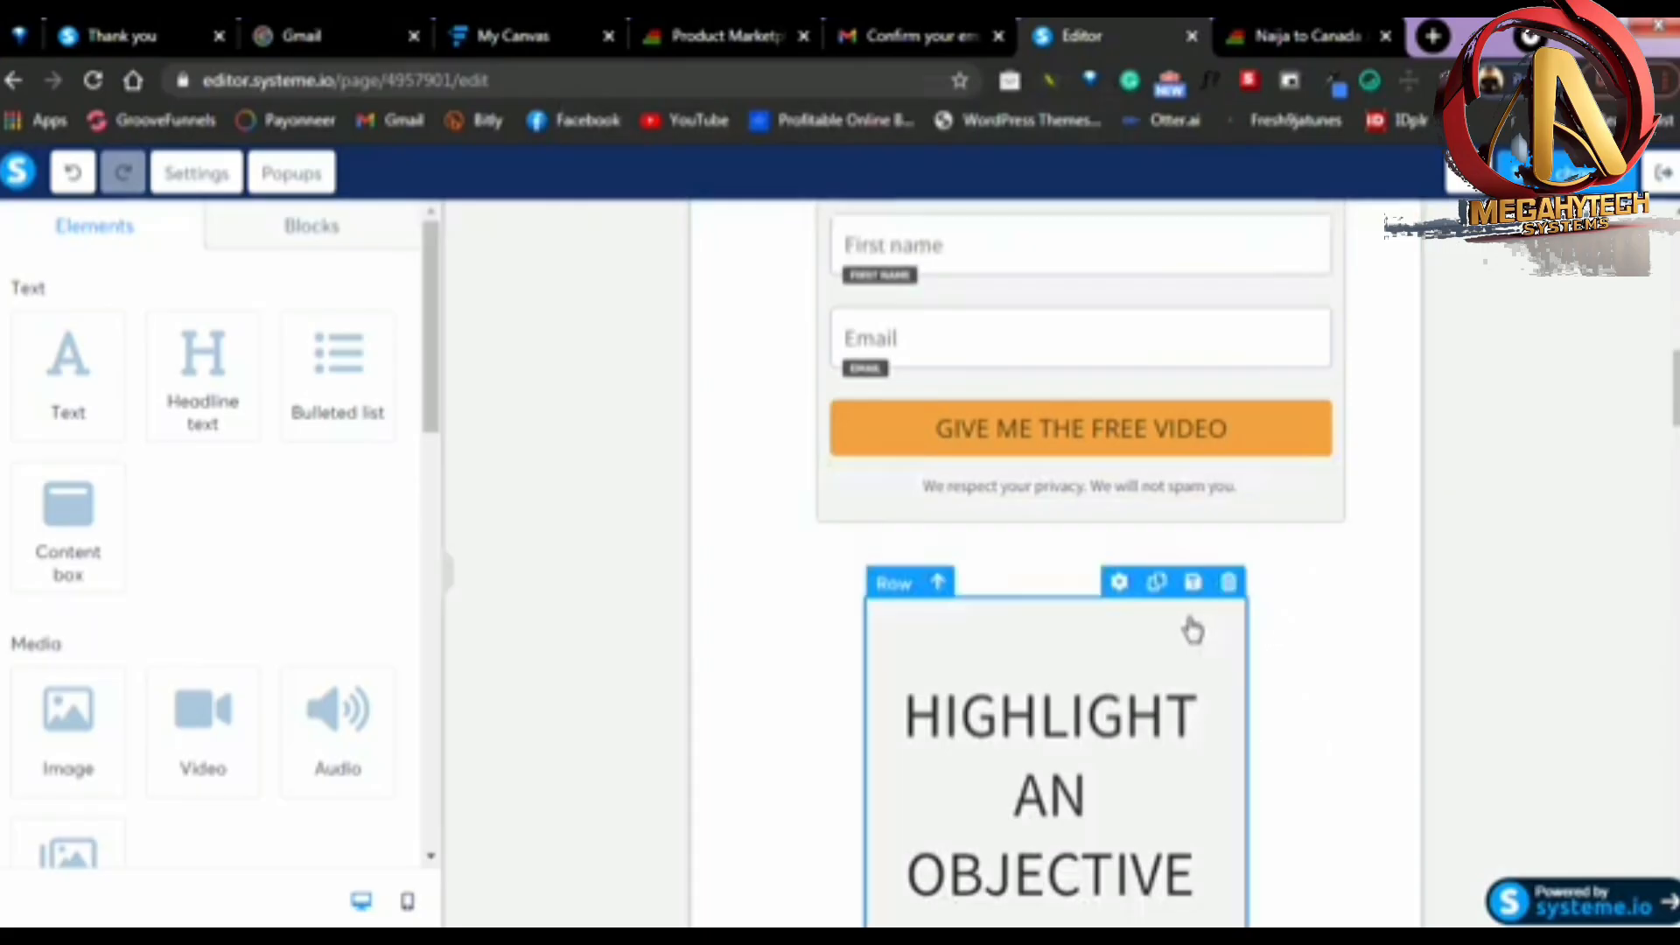
{"action": "left_click", "coordinate": [1227, 582]}
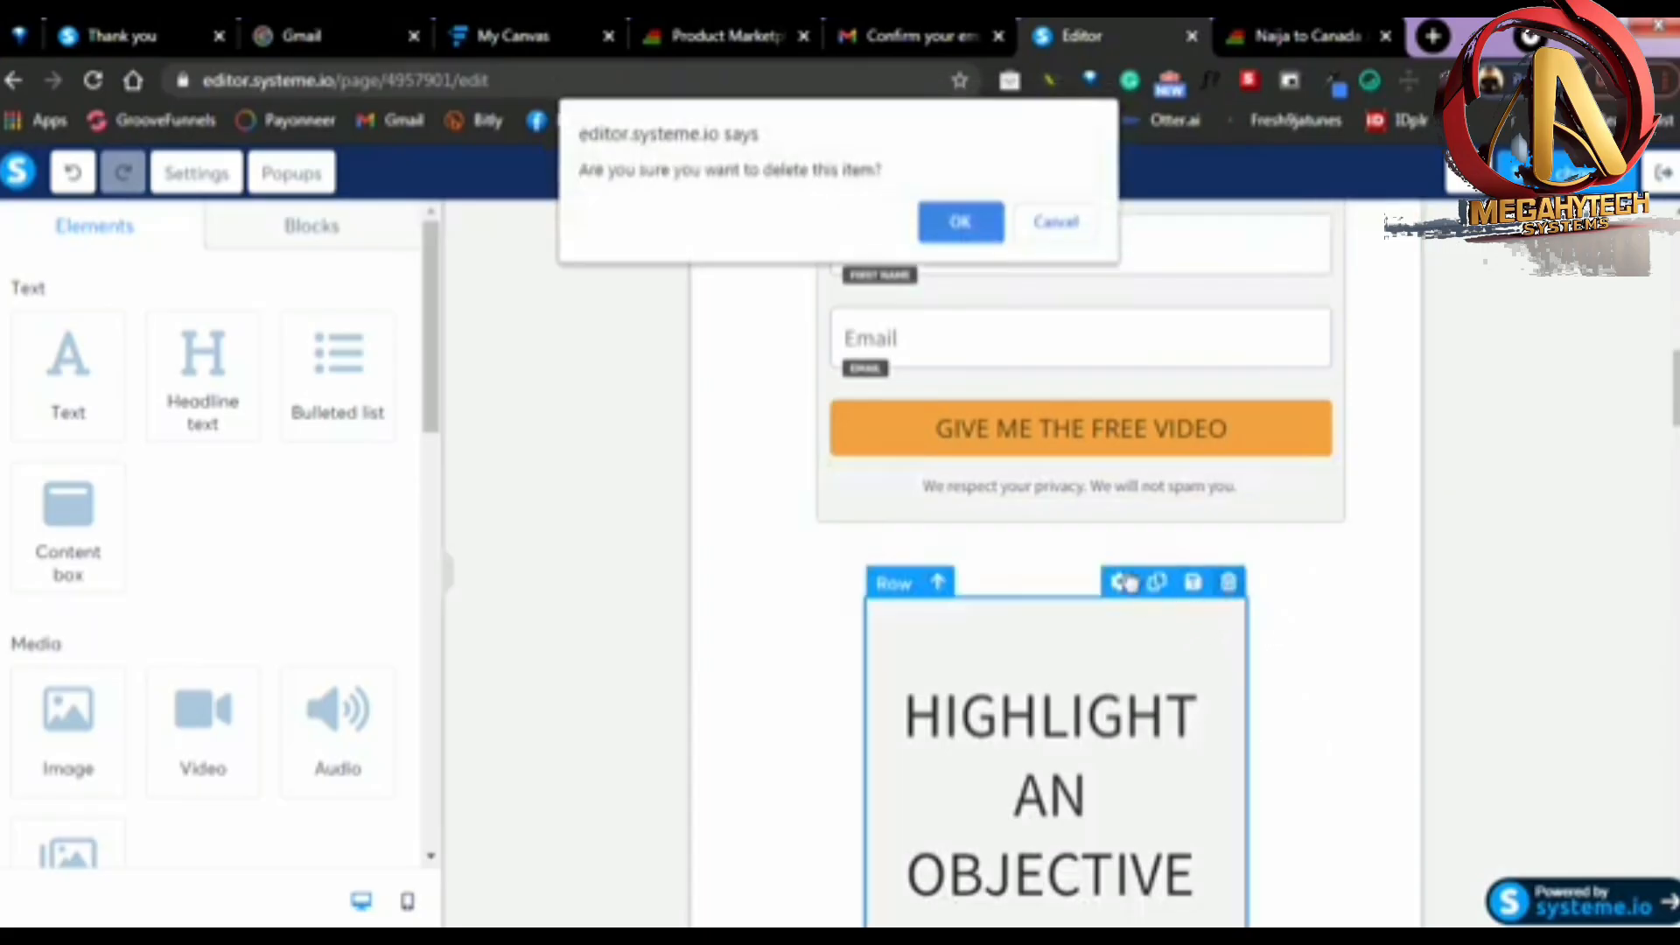
{"action": "left_click", "coordinate": [976, 232]}
Review the trimmed squeeze page from the headline down to the sign-up form and footer
{"action": "scroll", "coordinate": [1282, 600], "scroll_direction": "up", "scroll_amount": 10}
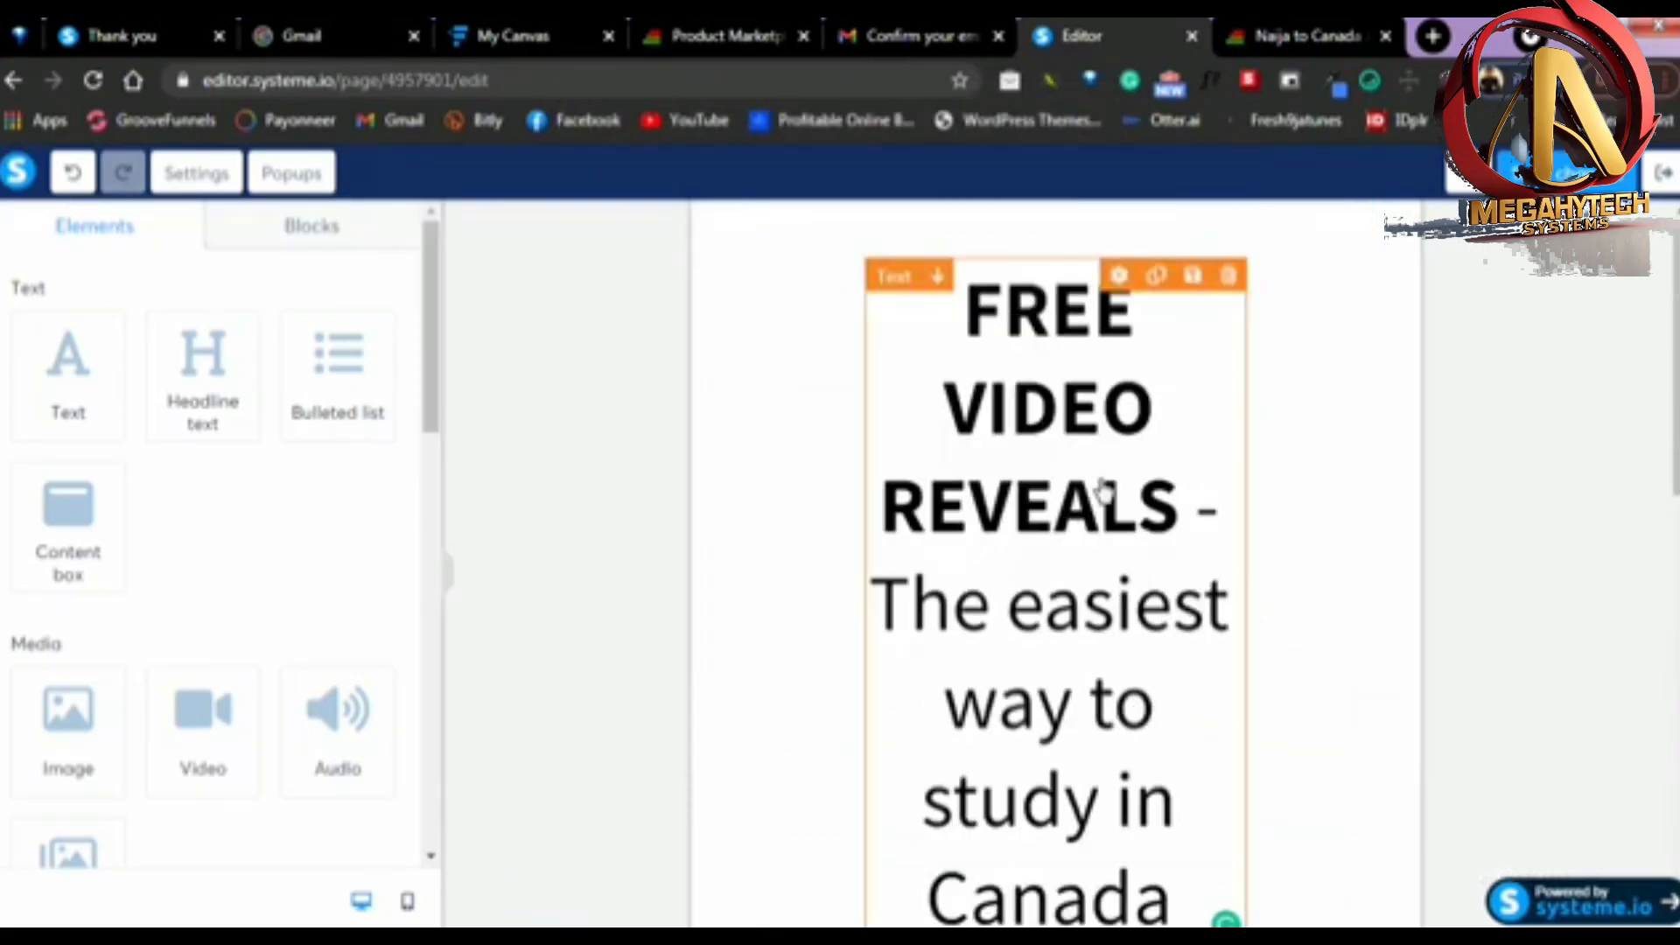
{"action": "scroll", "coordinate": [1099, 499], "scroll_direction": "down", "scroll_amount": 9}
{"action": "scroll", "coordinate": [1320, 476], "scroll_direction": "down", "scroll_amount": 2}
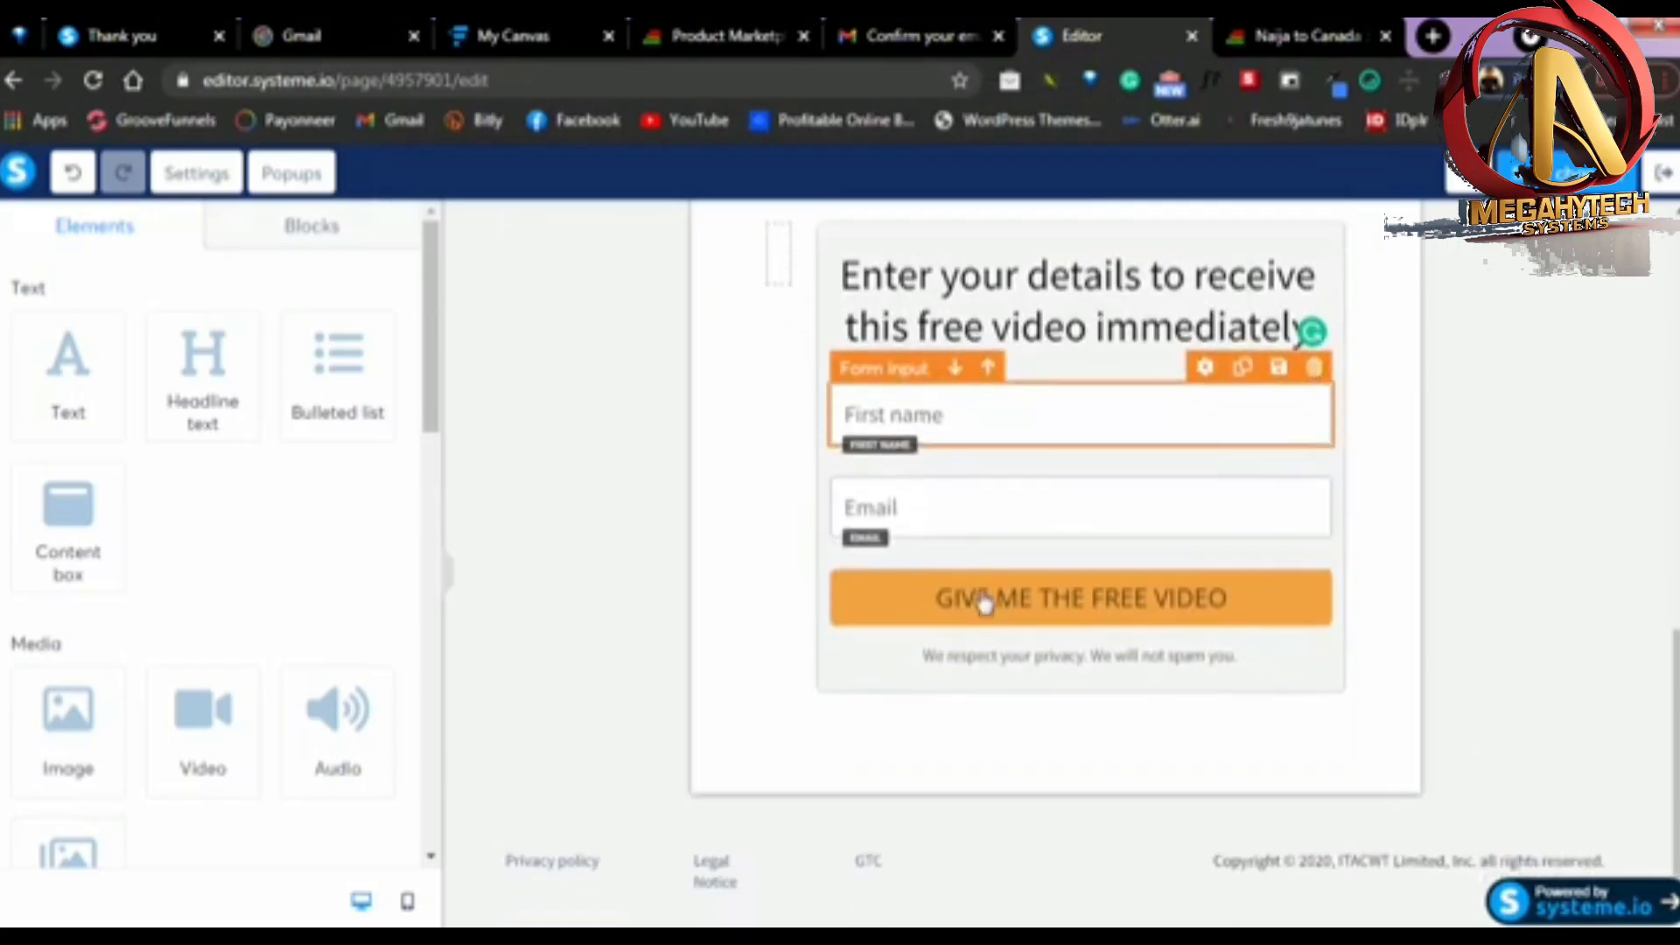
{"action": "scroll", "coordinate": [1207, 544], "scroll_direction": "up", "scroll_amount": 7}
{"action": "scroll", "coordinate": [1073, 570], "scroll_direction": "up", "scroll_amount": 5}
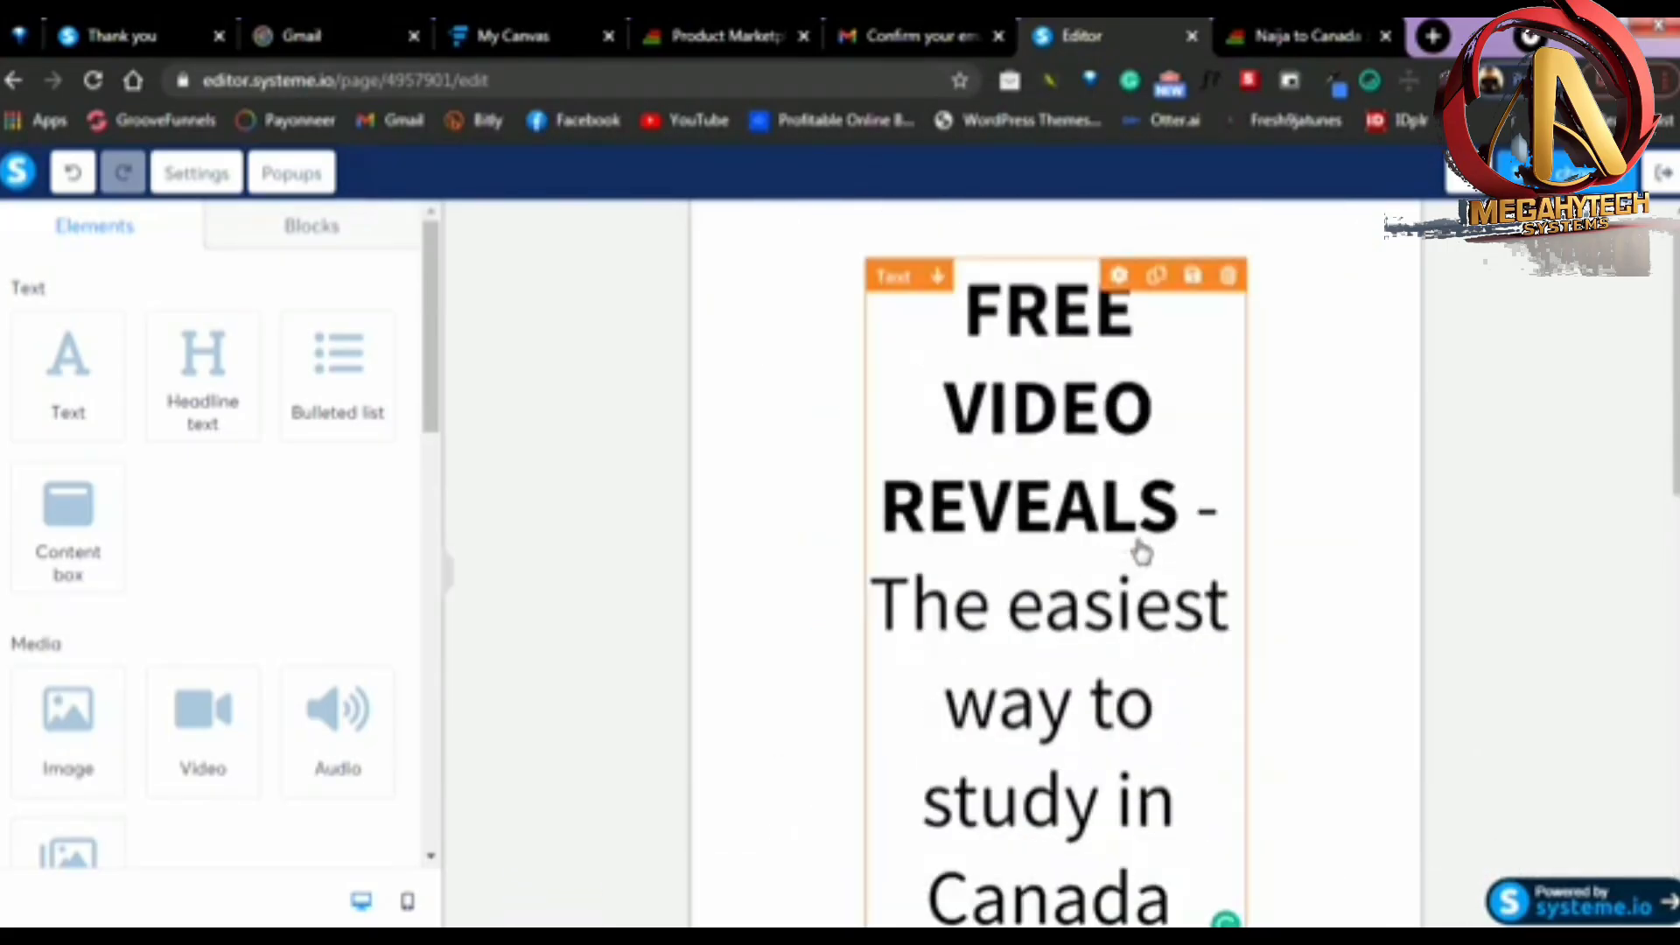
{"action": "scroll", "coordinate": [1138, 559], "scroll_direction": "down", "scroll_amount": 10}
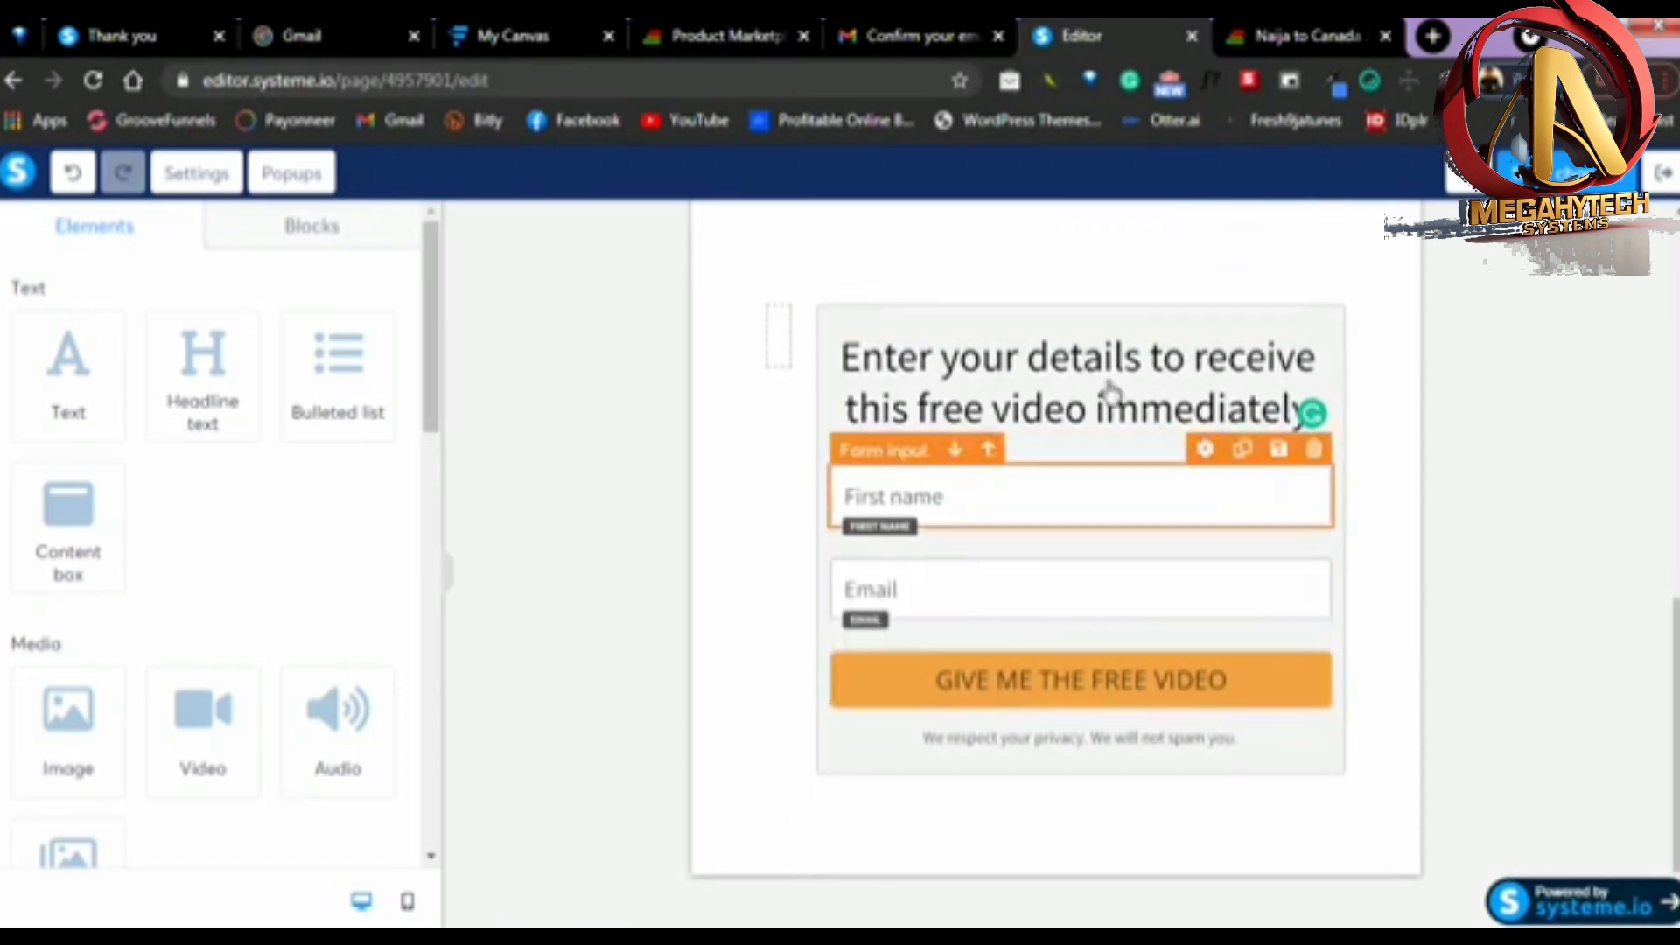
{"action": "scroll", "coordinate": [1135, 691], "scroll_direction": "down", "scroll_amount": 2}
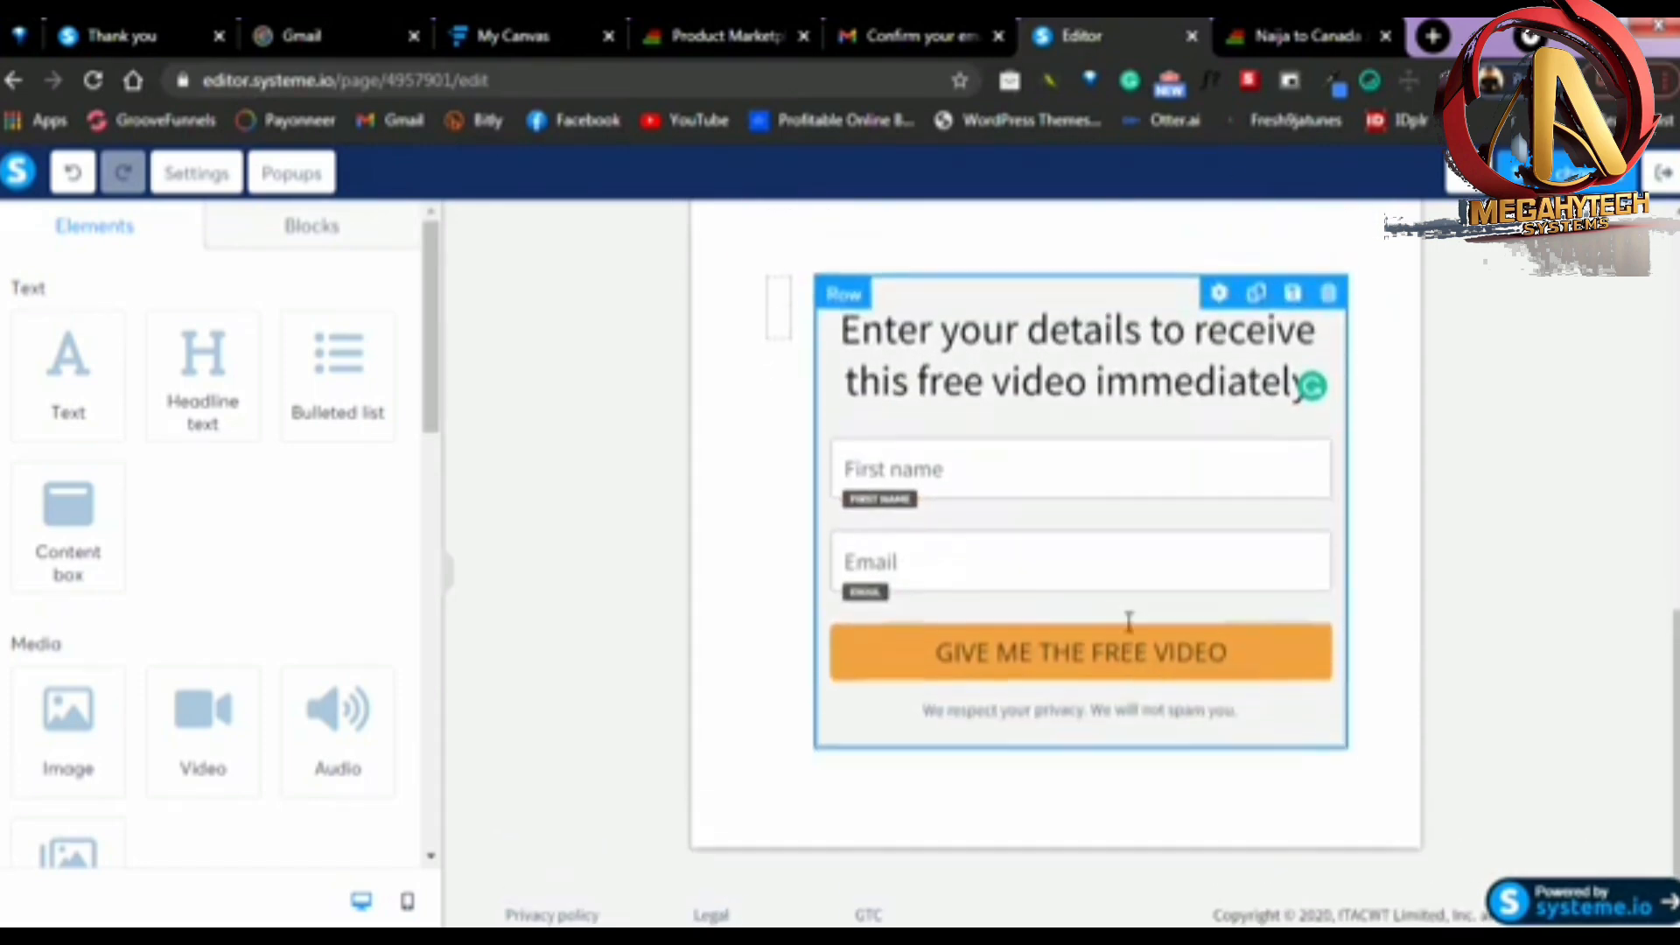
Make the form button redirect to a custom URL after registration, using the copied Expertnaire product link as the redirection URL
{"action": "left_click", "coordinate": [1061, 594]}
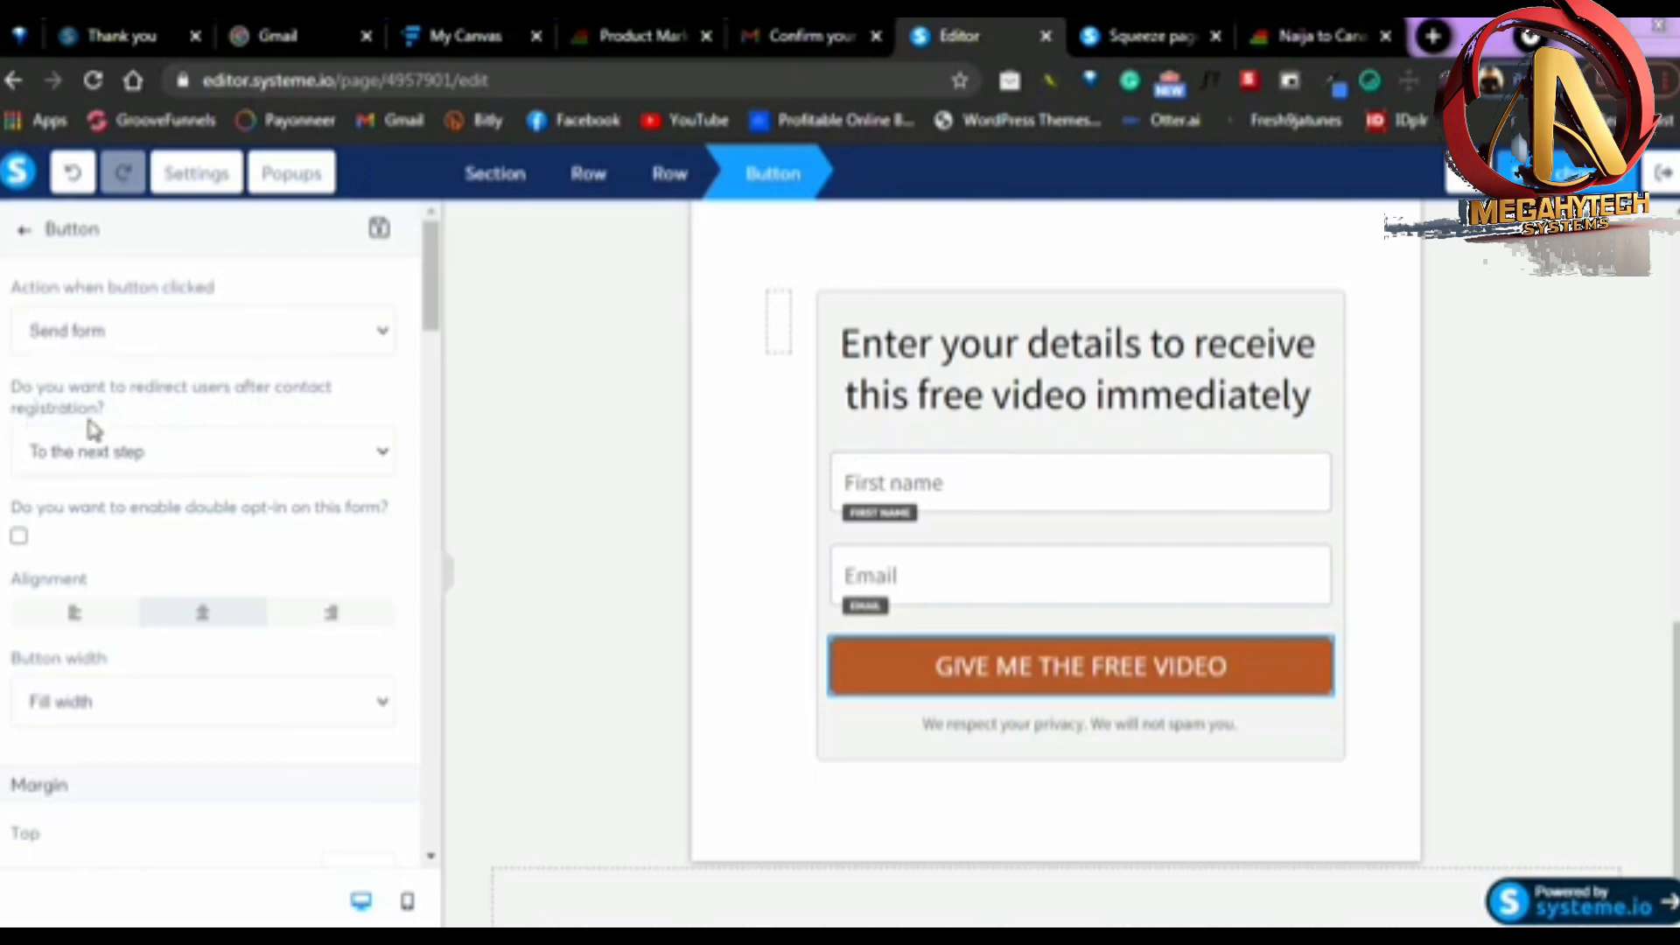
{"action": "left_click", "coordinate": [130, 466]}
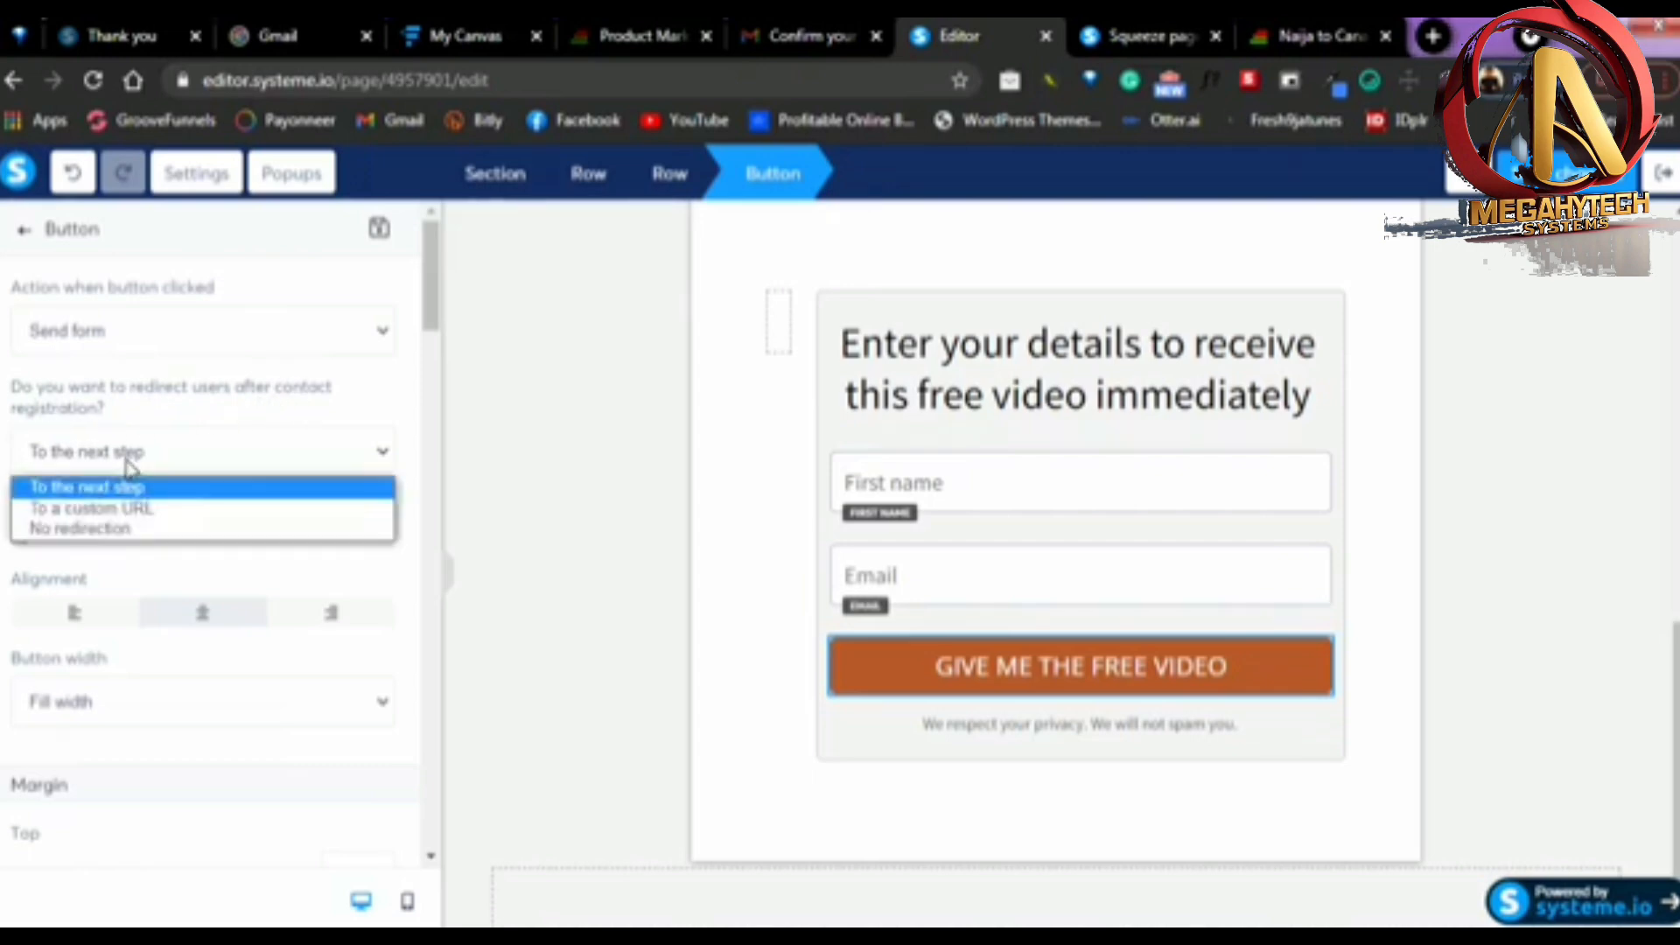
{"action": "left_click", "coordinate": [100, 511]}
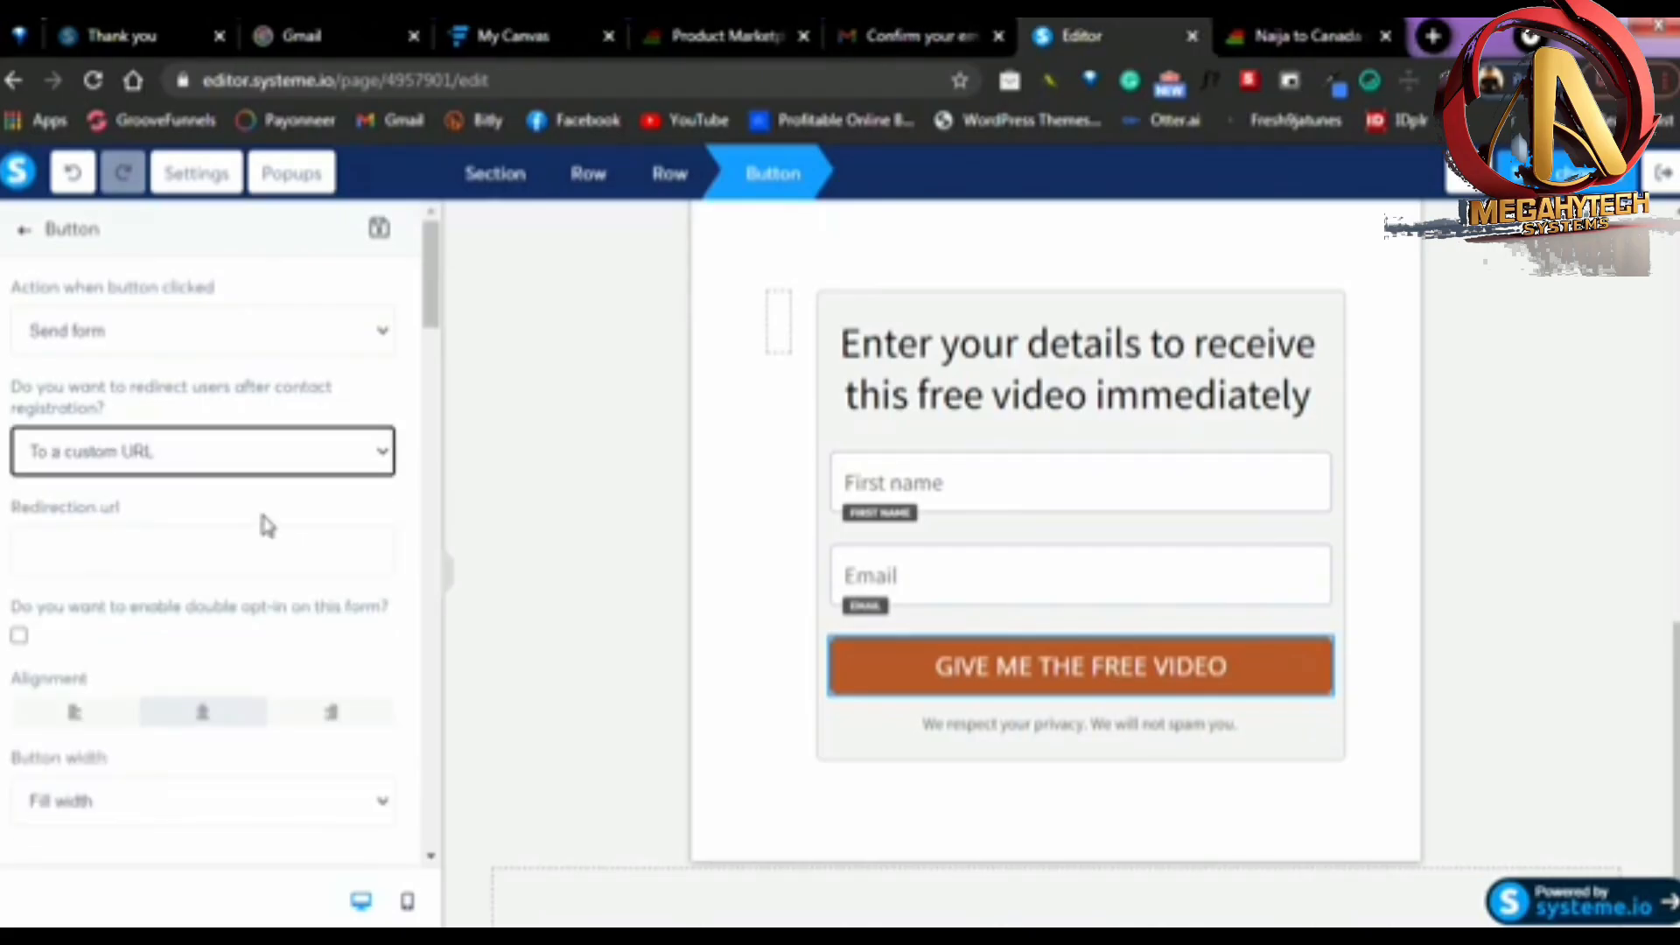
{"action": "left_click", "coordinate": [545, 12]}
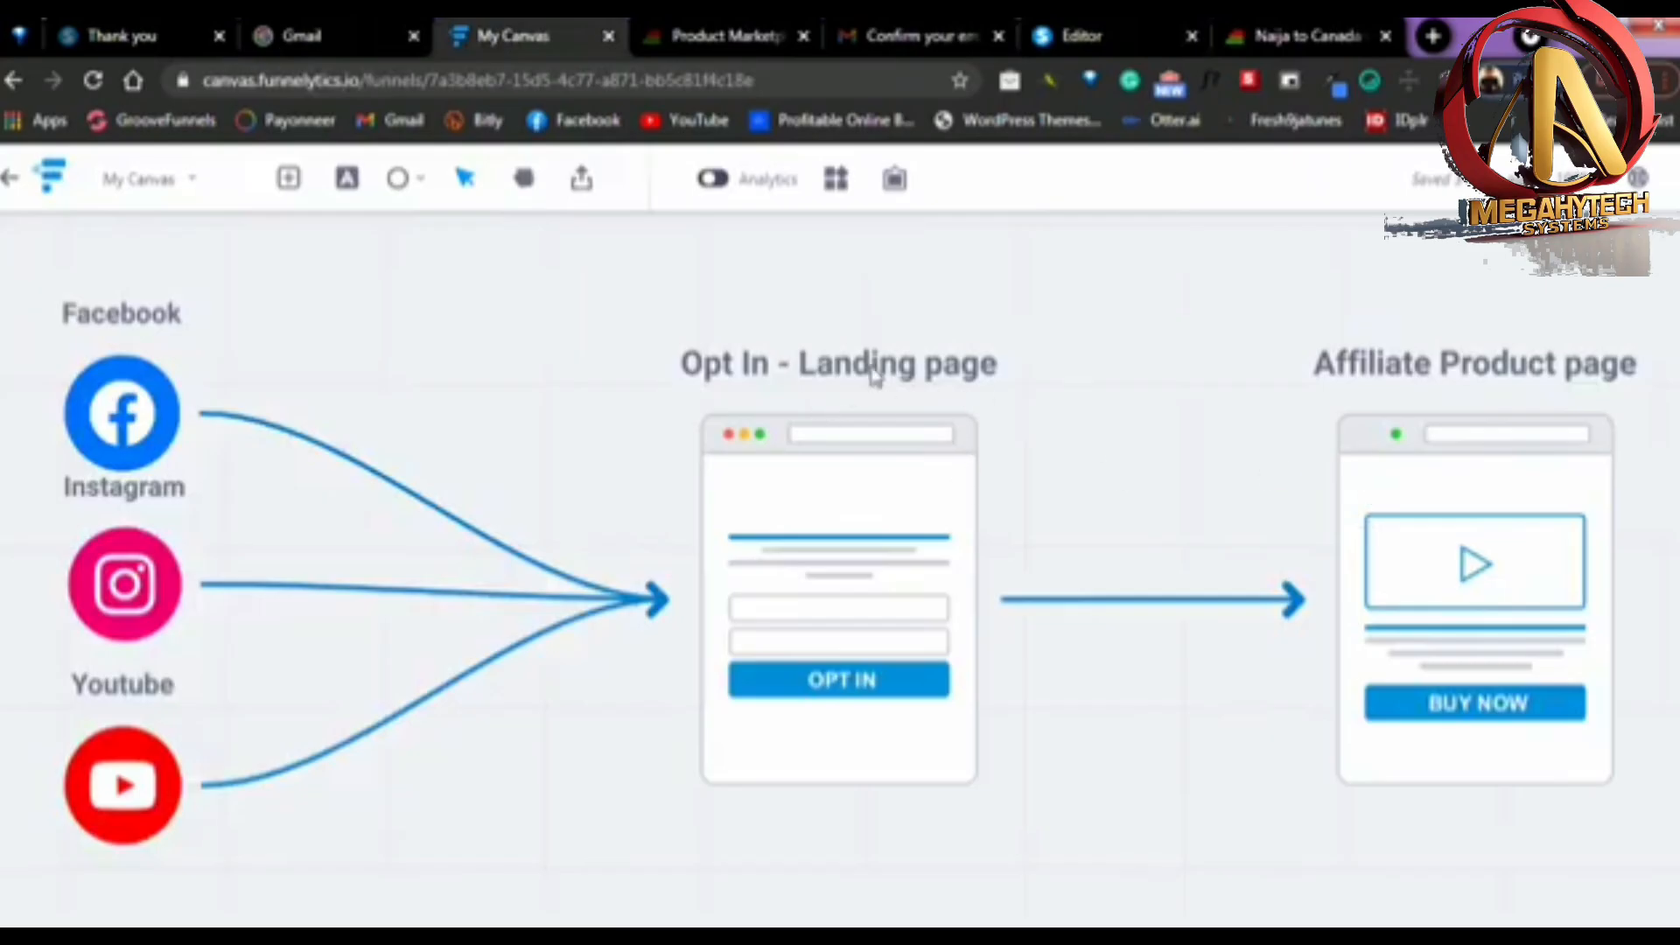
{"action": "left_click", "coordinate": [1076, 26]}
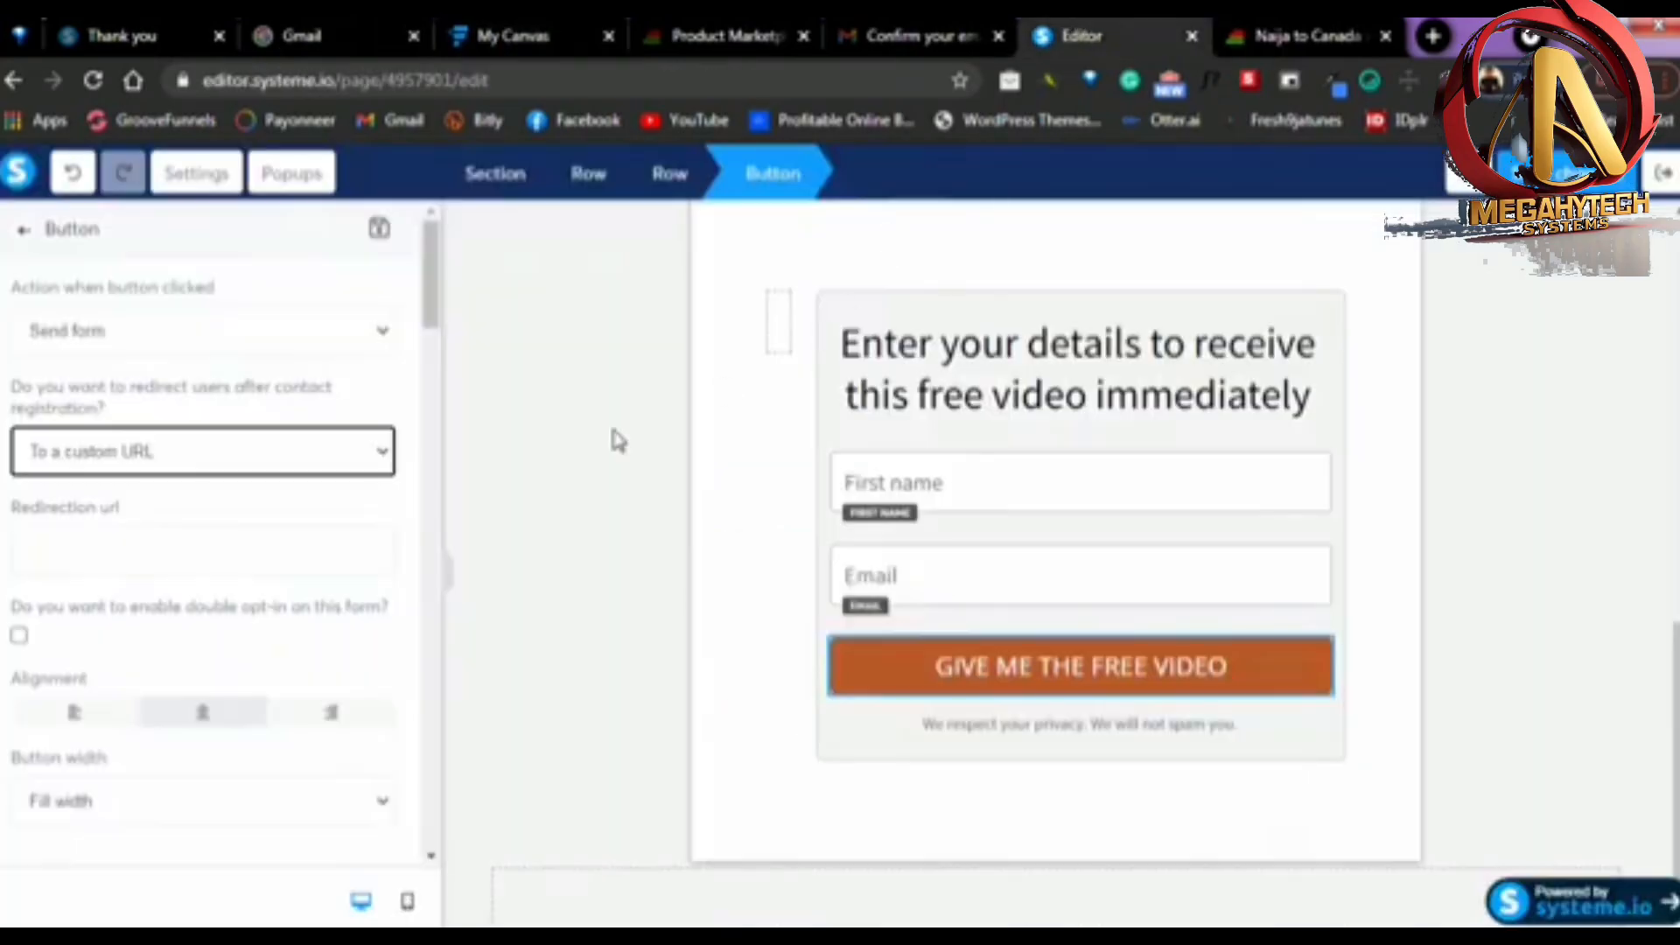
{"action": "left_click", "coordinate": [178, 551]}
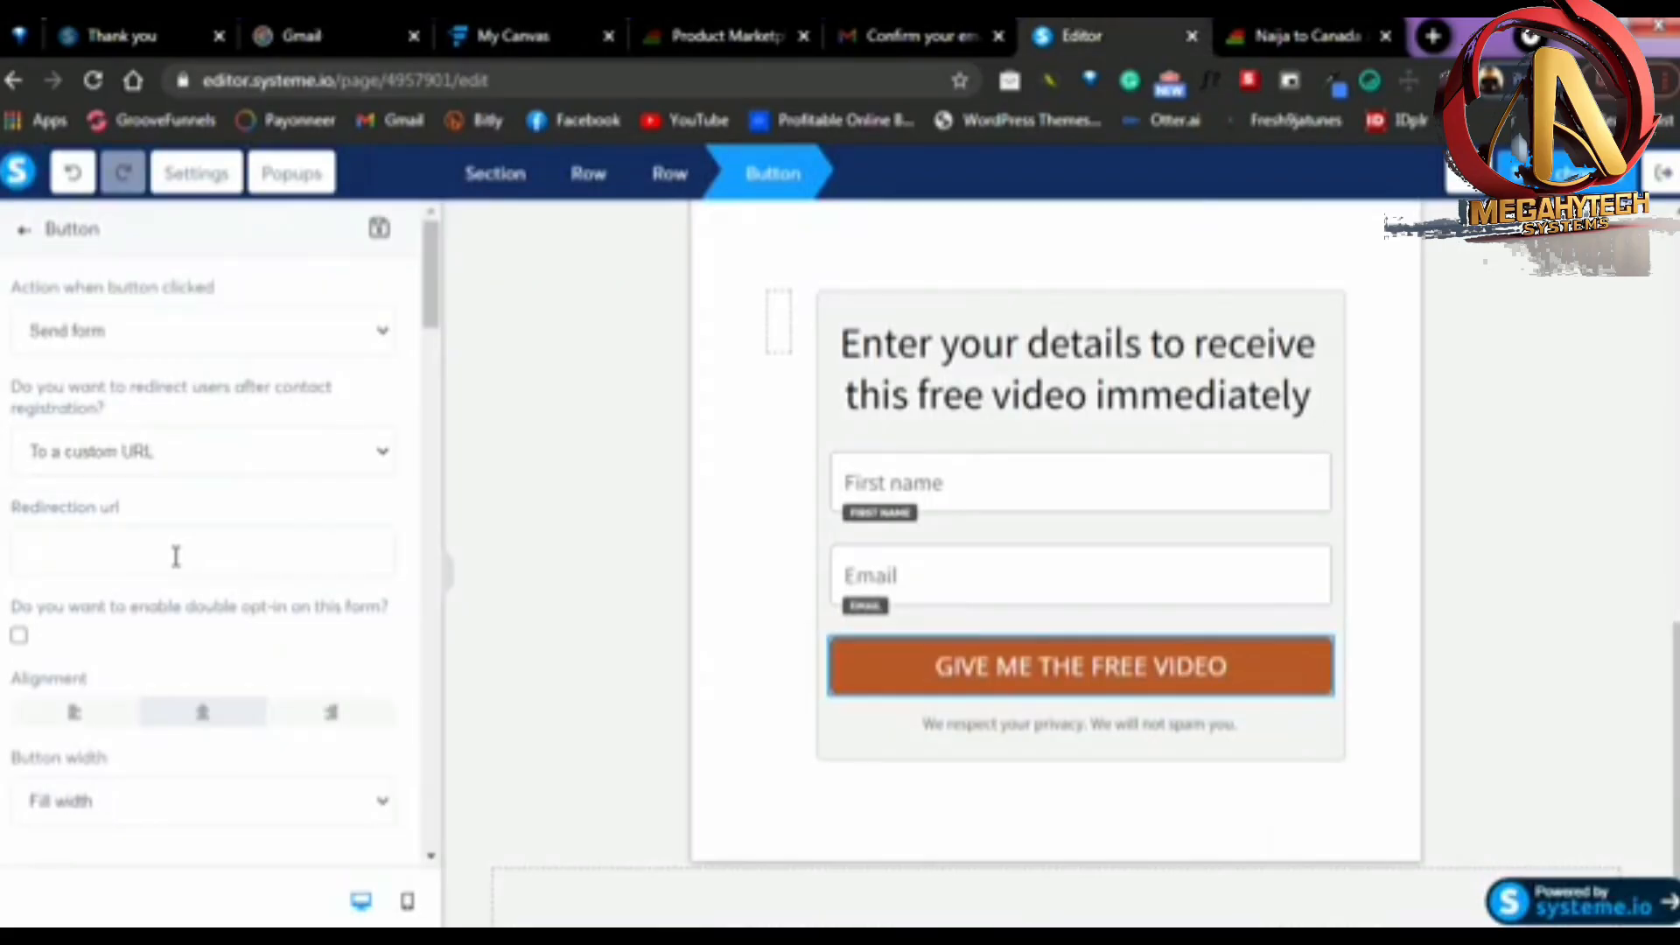
{"action": "key", "text": "ctrl+v"}
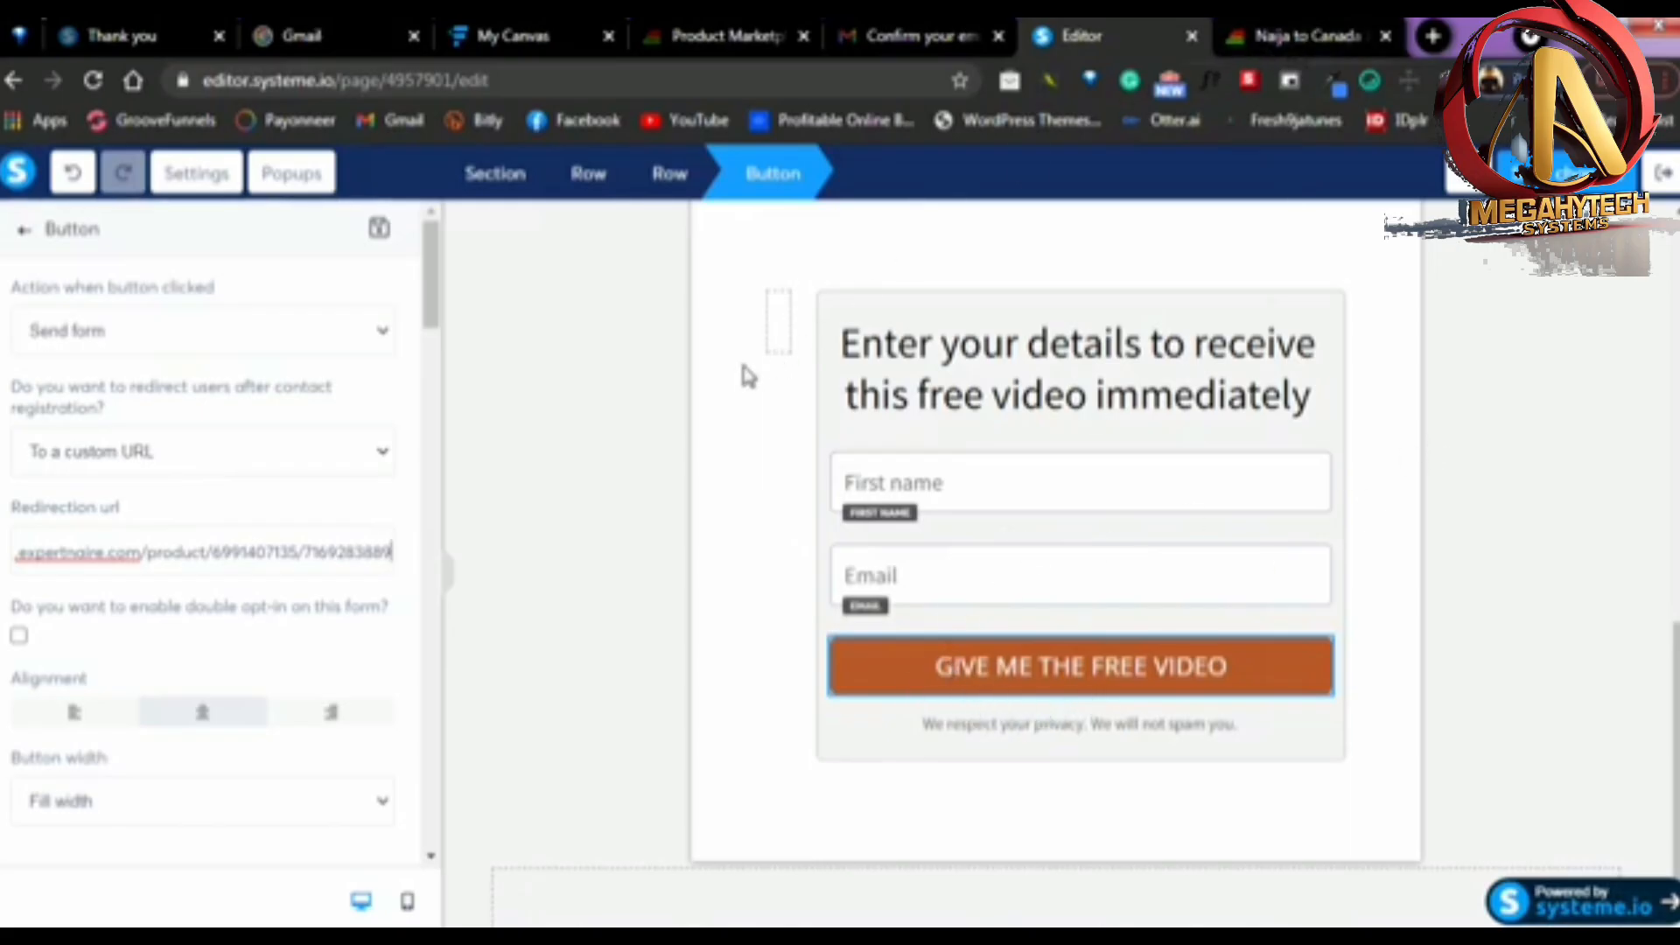
Set the "GIVE ME THE FREE VIDEO" button's background color to the default red, D0021B
{"action": "scroll", "coordinate": [140, 490], "scroll_direction": "down", "scroll_amount": 4}
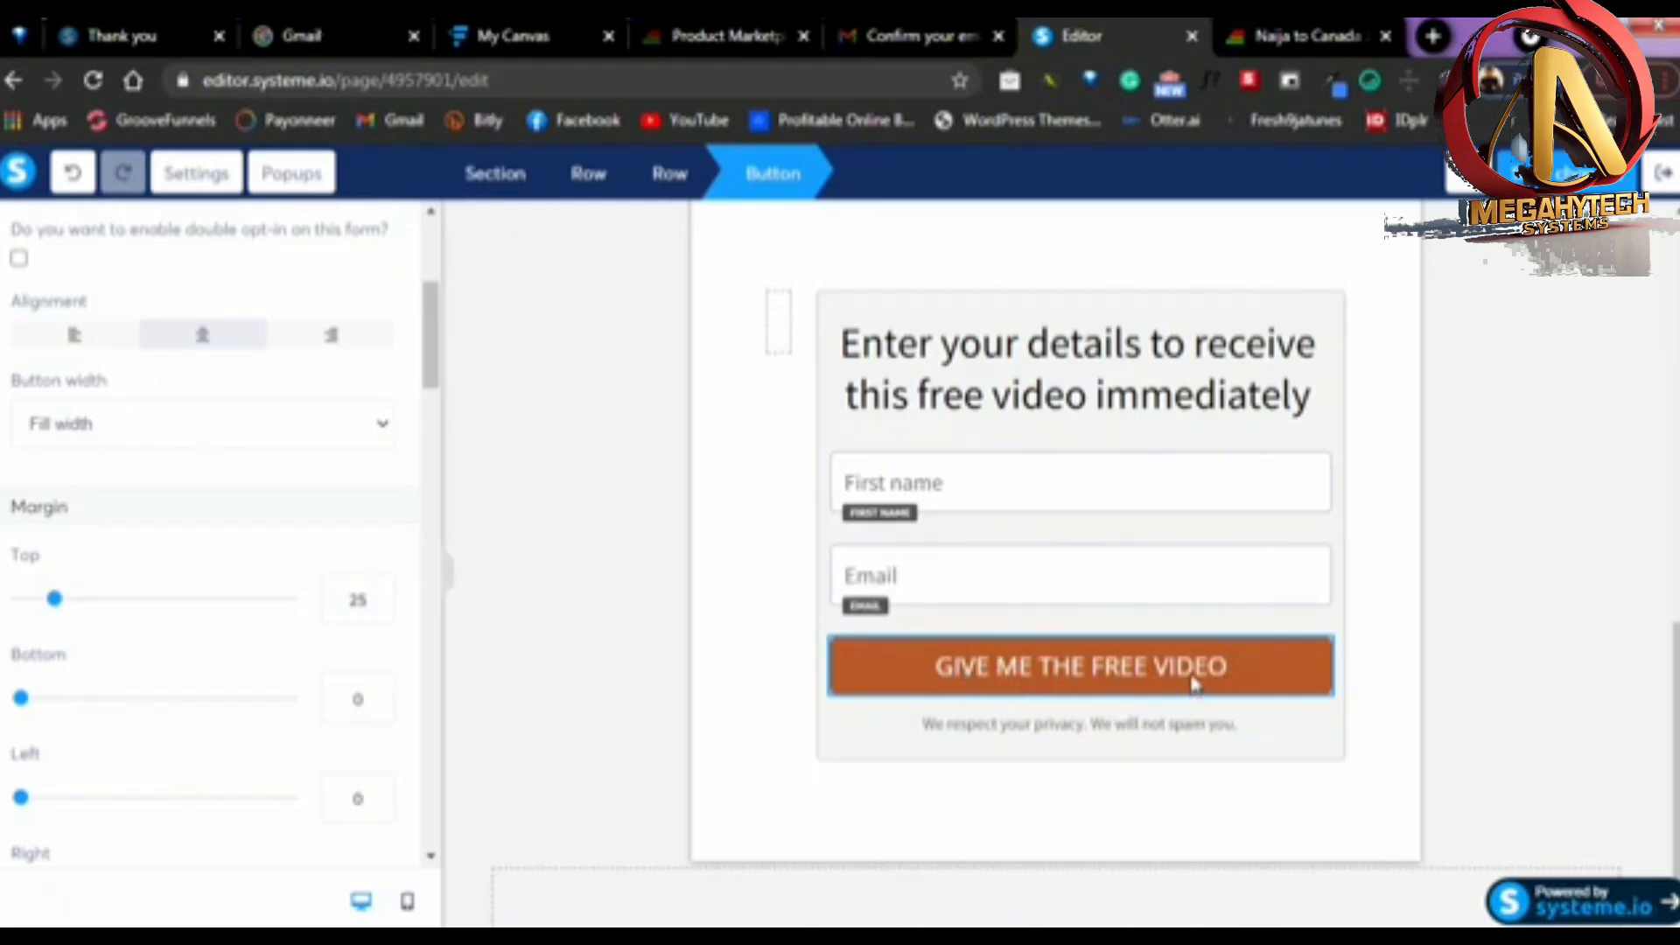
{"action": "scroll", "coordinate": [205, 557], "scroll_direction": "down", "scroll_amount": 8}
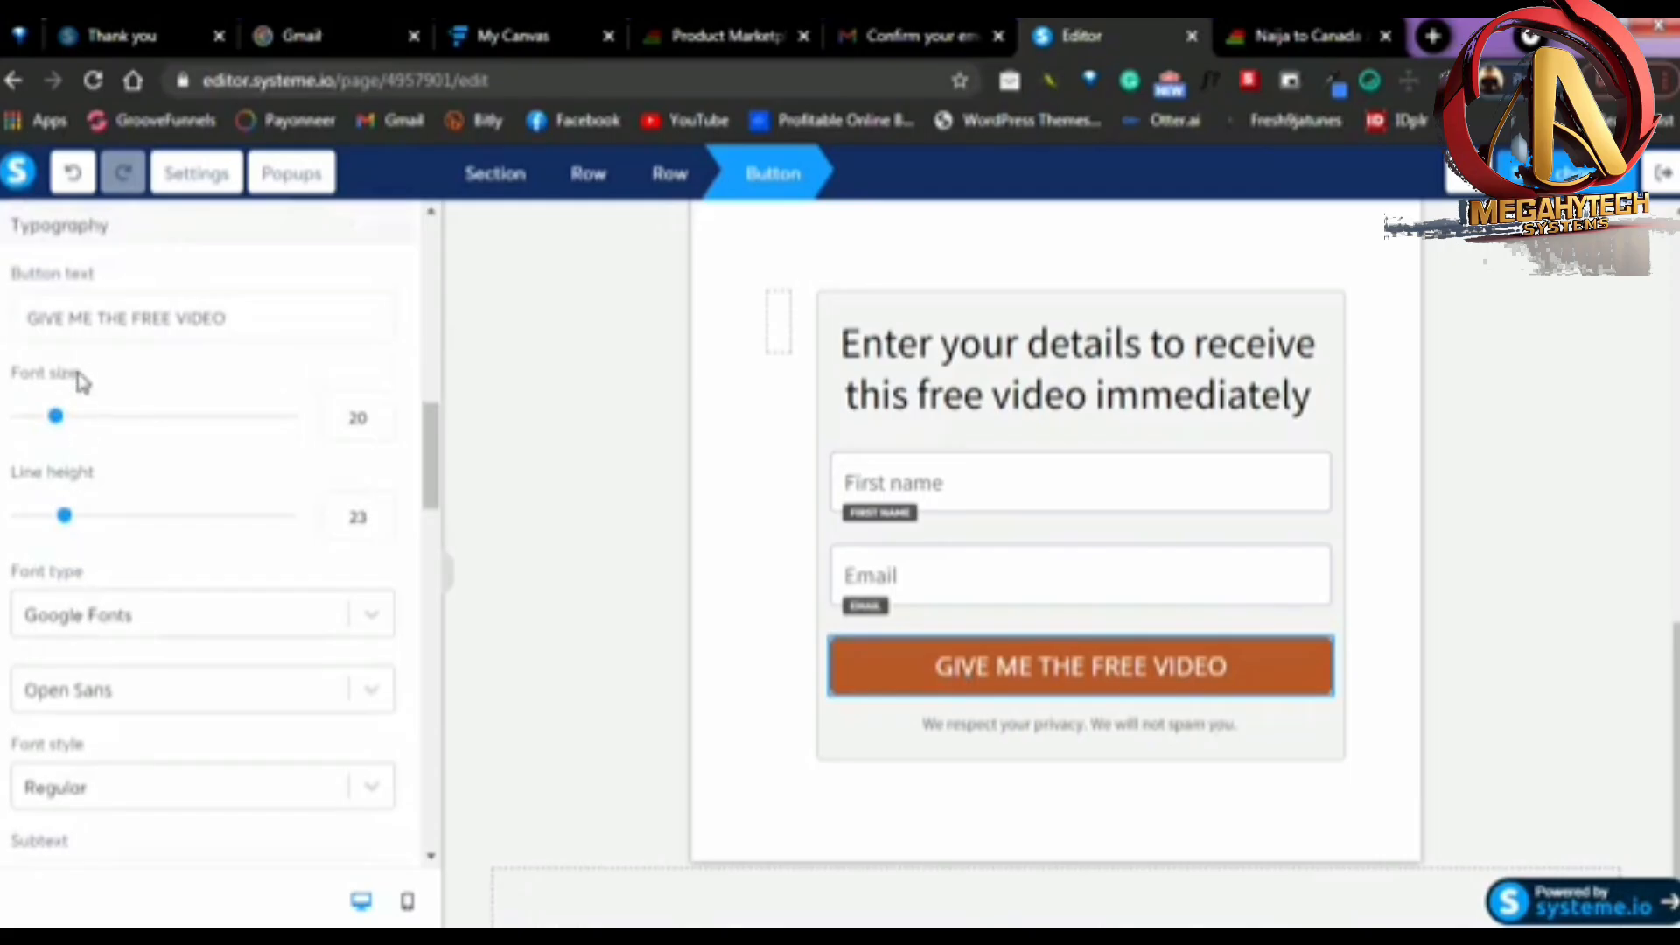
{"action": "scroll", "coordinate": [96, 407], "scroll_direction": "down", "scroll_amount": 10}
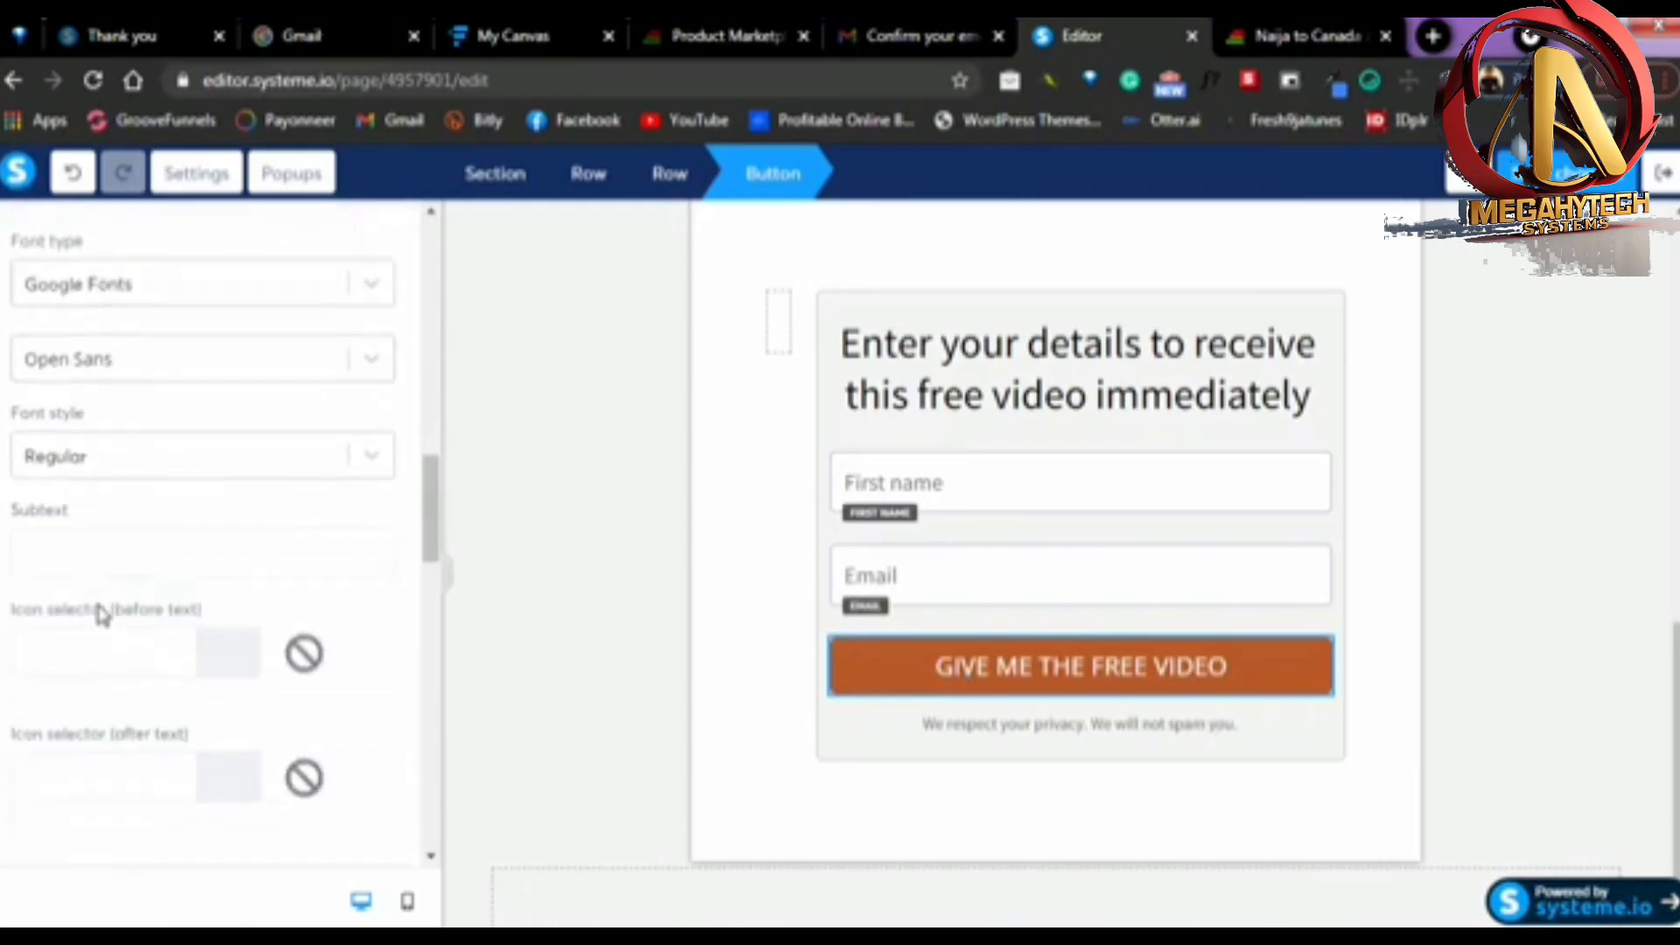
{"action": "left_click", "coordinate": [29, 425]}
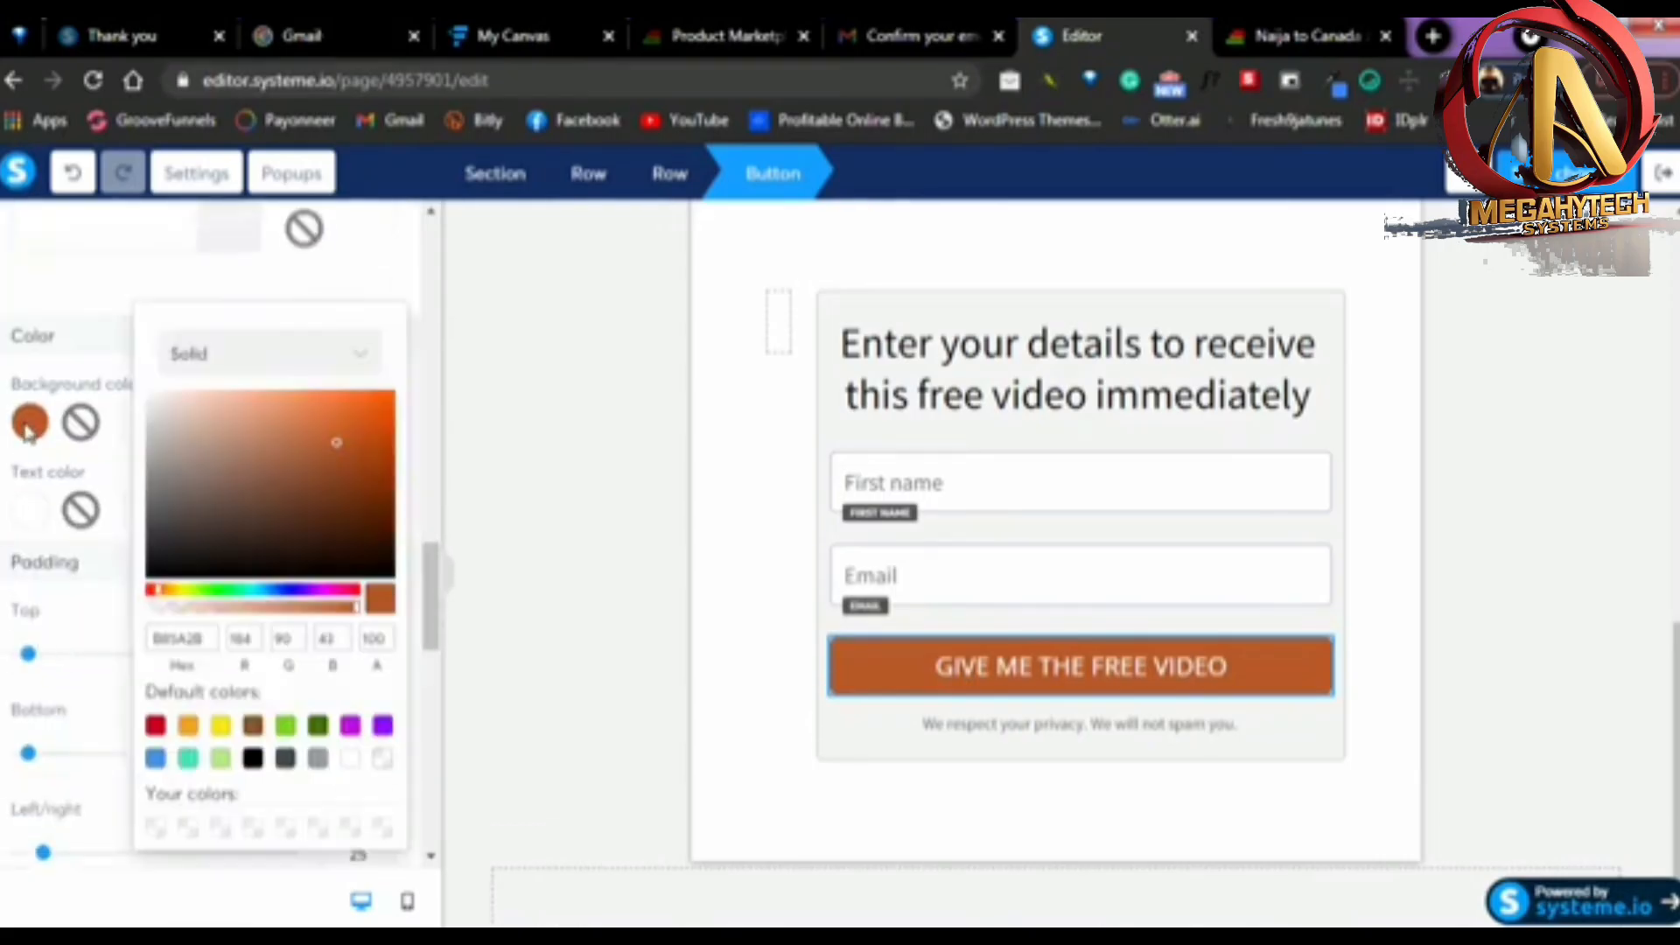
{"action": "left_click", "coordinate": [155, 726]}
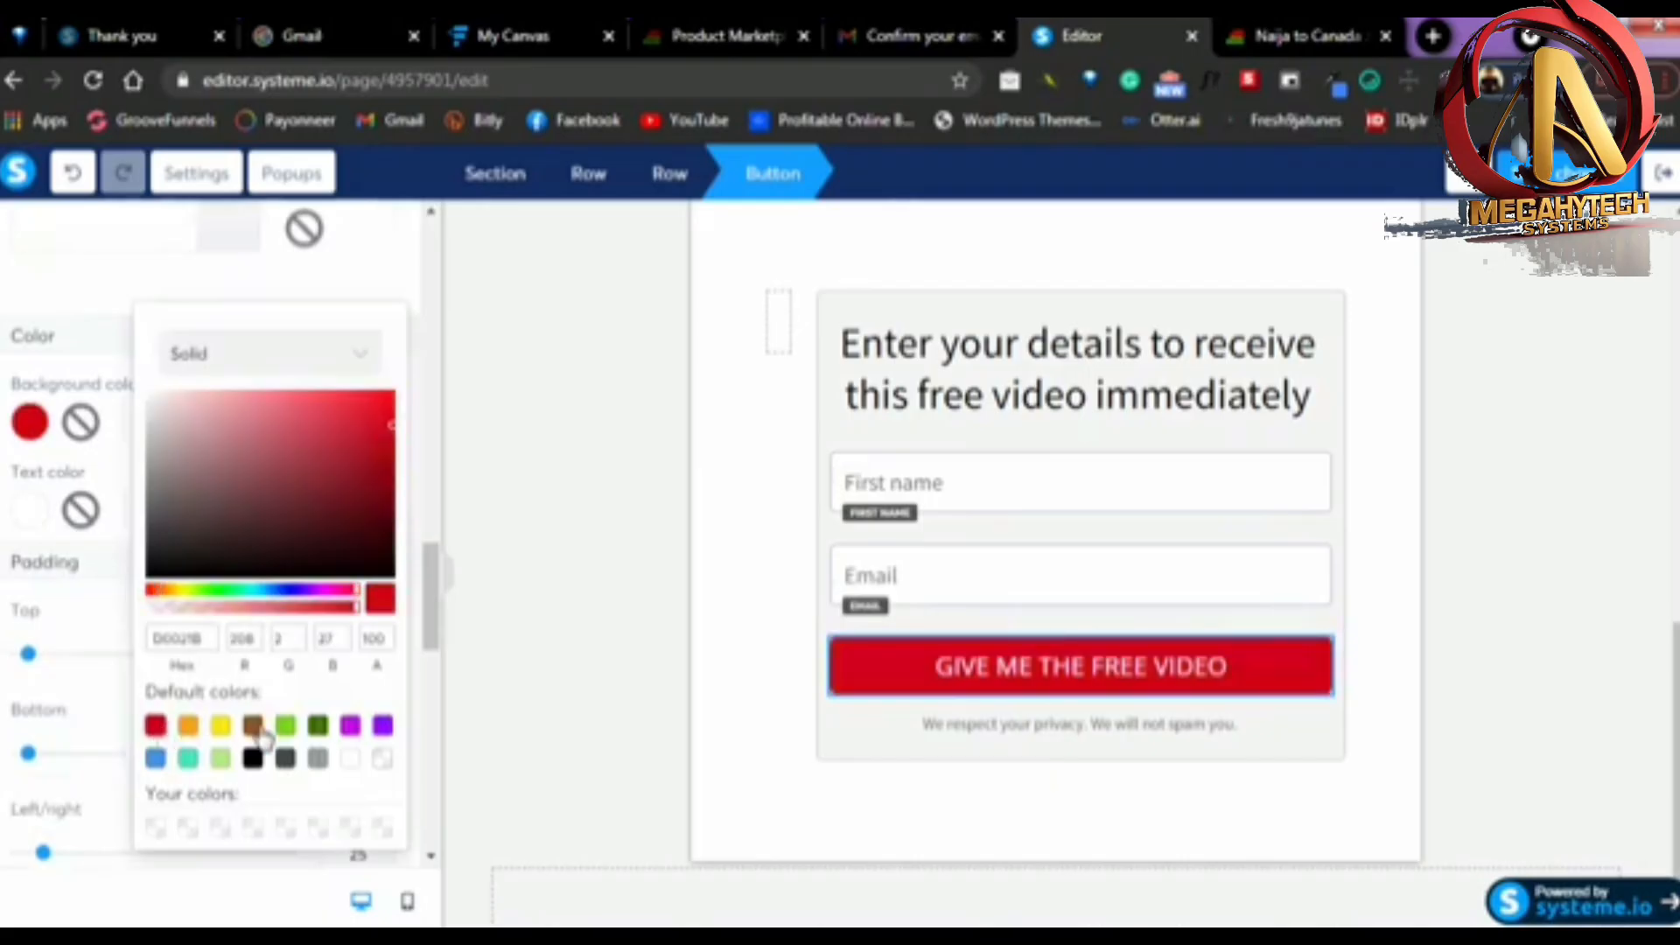
{"action": "left_click", "coordinate": [1580, 606]}
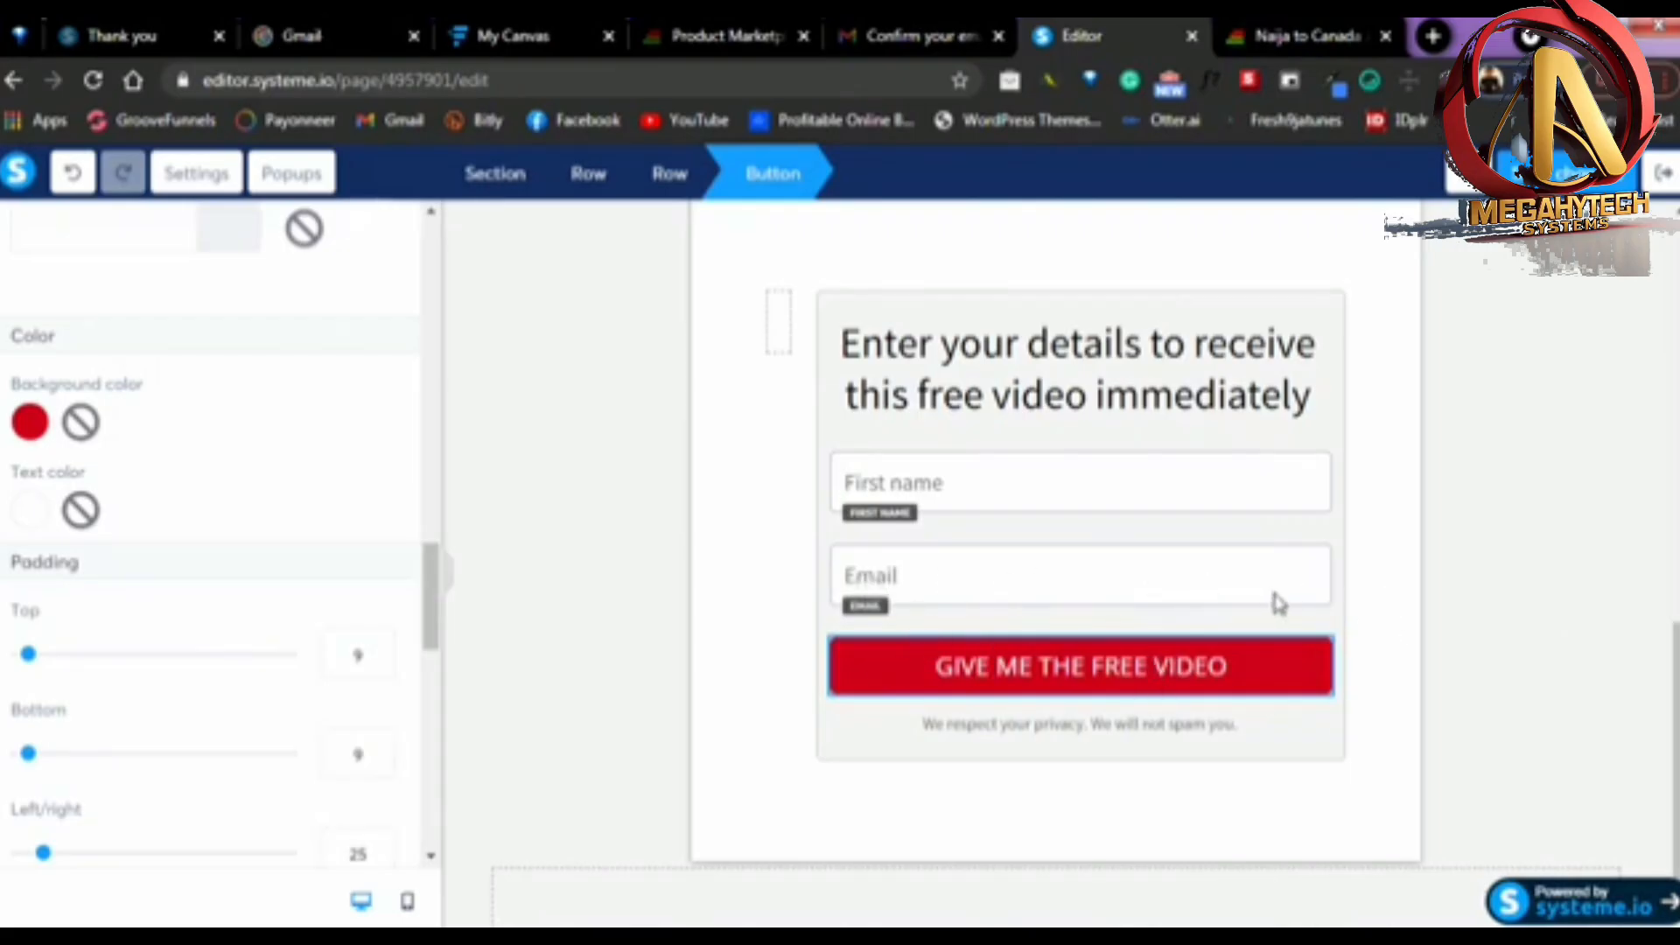
{"action": "left_click", "coordinate": [1439, 606]}
Look over the page's headline area and browse the available page elements, from text and media to social and other elements
{"action": "scroll", "coordinate": [1470, 589], "scroll_direction": "up", "scroll_amount": 12}
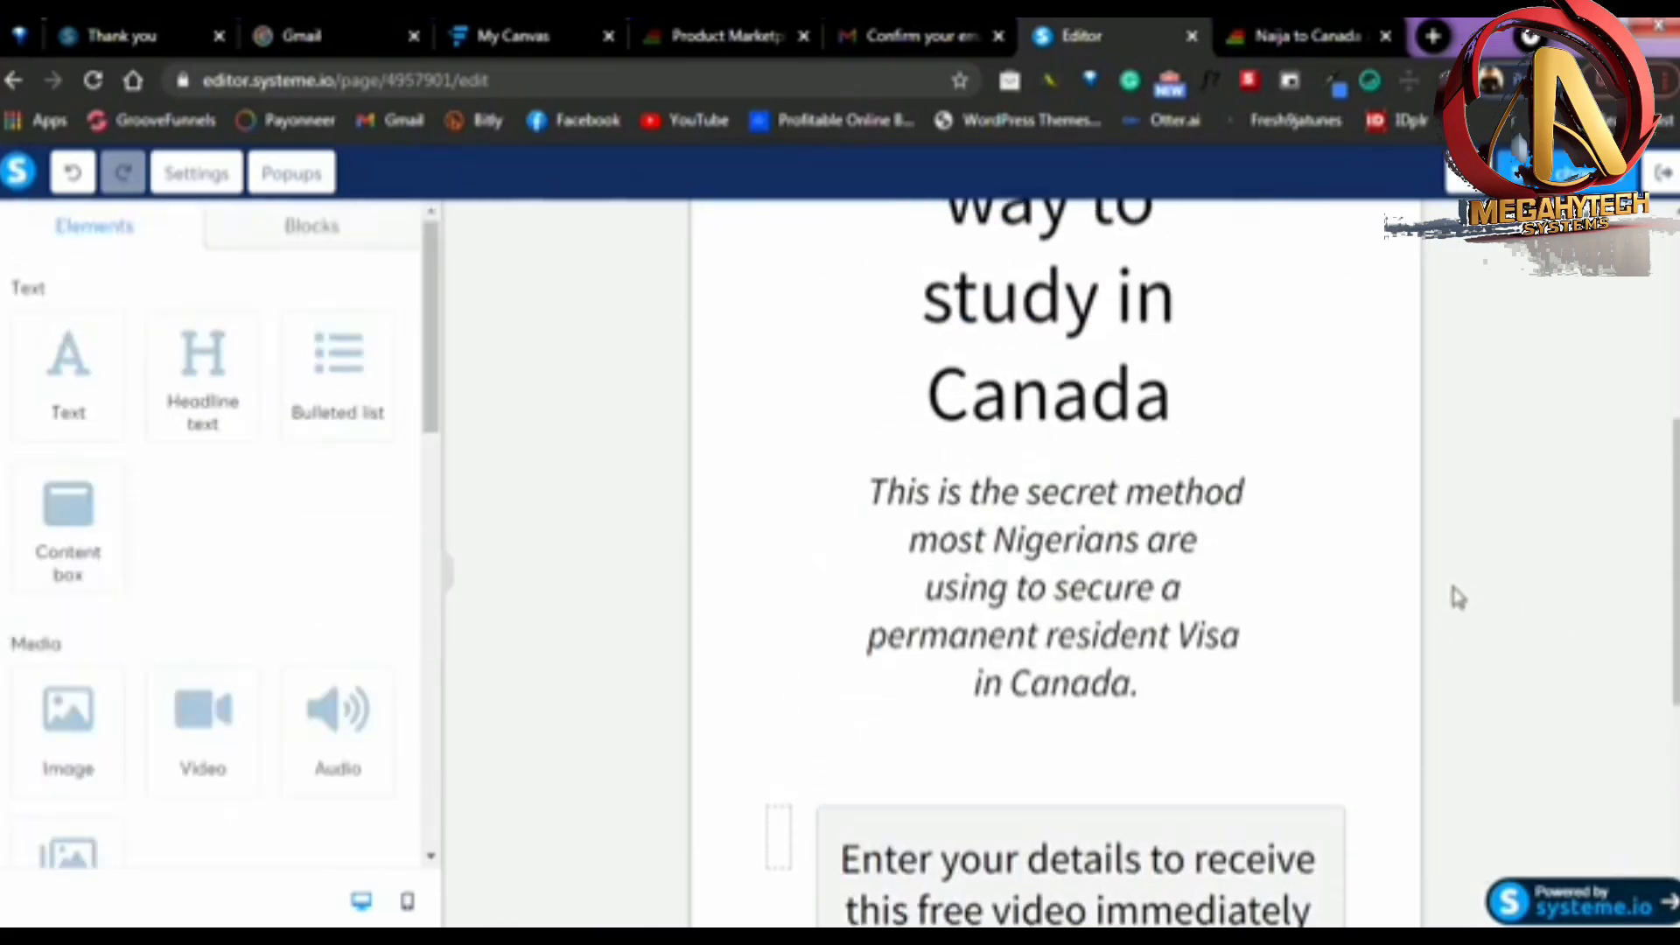
{"action": "scroll", "coordinate": [1056, 625], "scroll_direction": "down", "scroll_amount": 4}
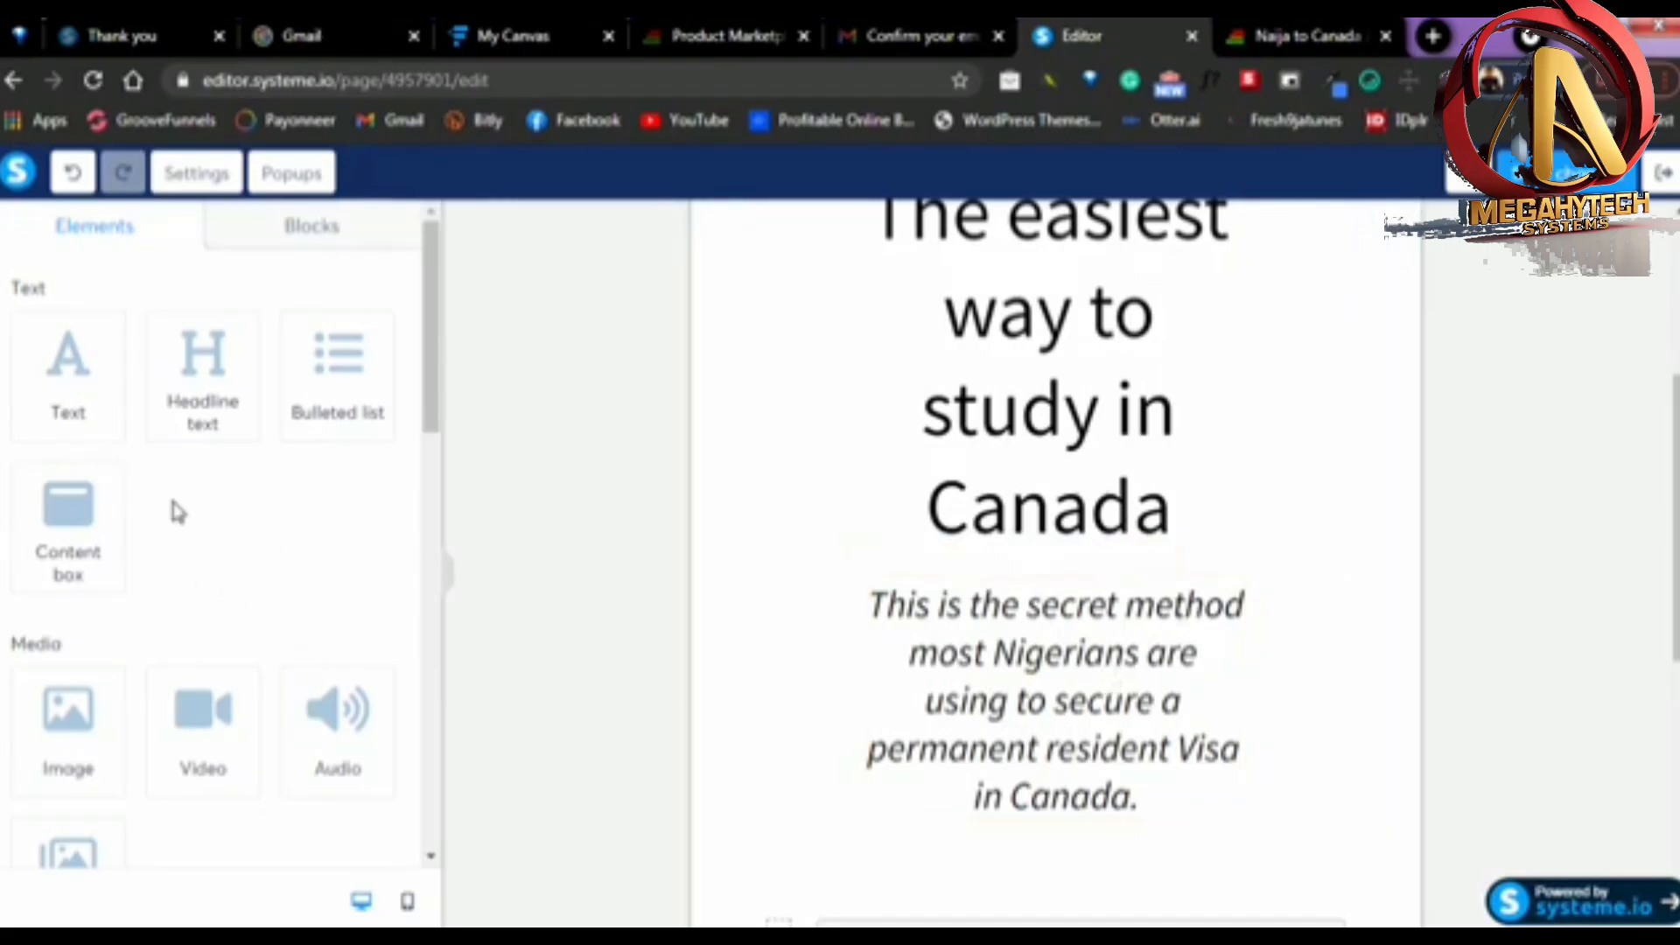
{"action": "scroll", "coordinate": [177, 511], "scroll_direction": "down", "scroll_amount": 3}
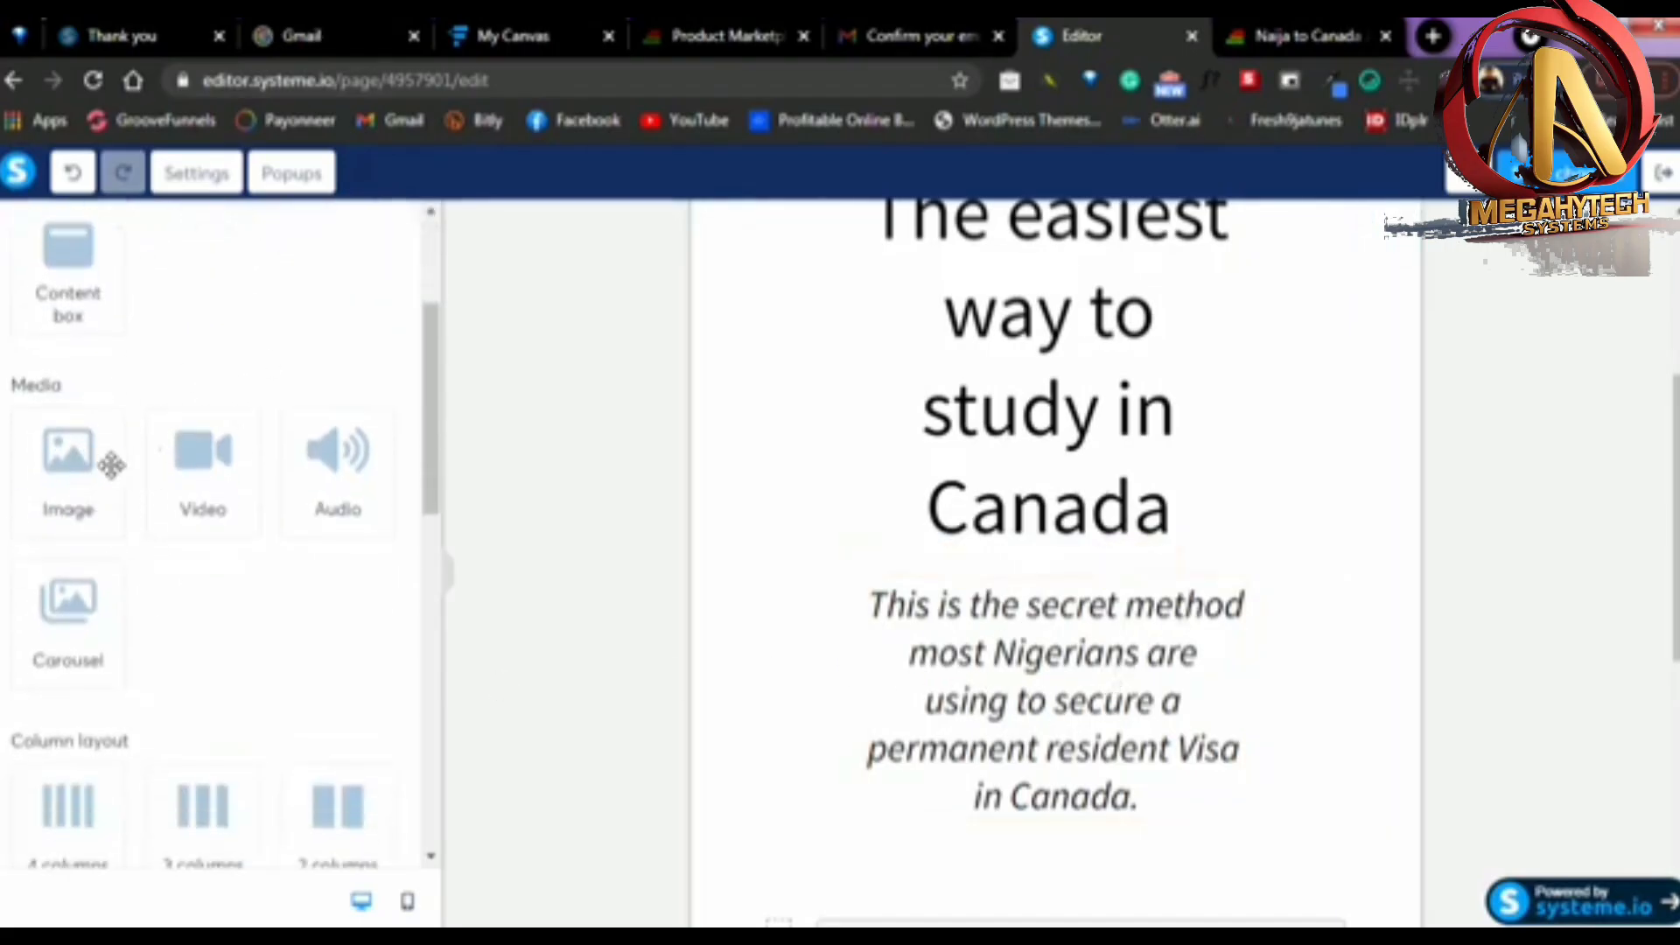
{"action": "scroll", "coordinate": [166, 569], "scroll_direction": "down", "scroll_amount": 10}
{"action": "scroll", "coordinate": [149, 682], "scroll_direction": "up", "scroll_amount": 6}
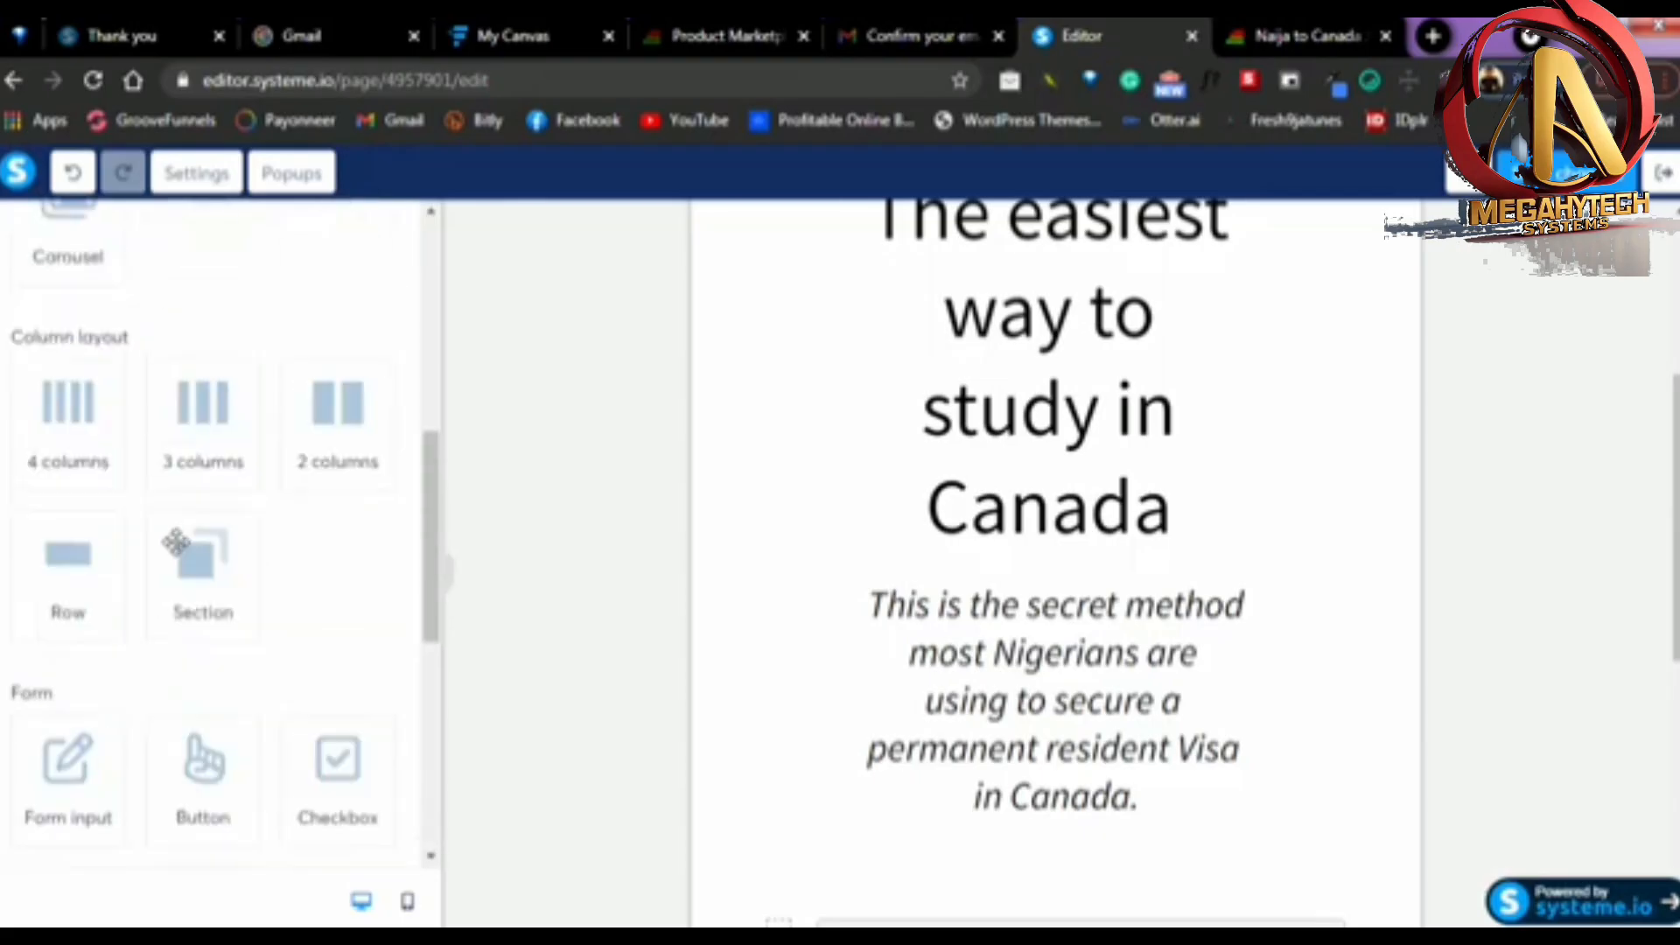
{"action": "scroll", "coordinate": [143, 536], "scroll_direction": "down", "scroll_amount": 7}
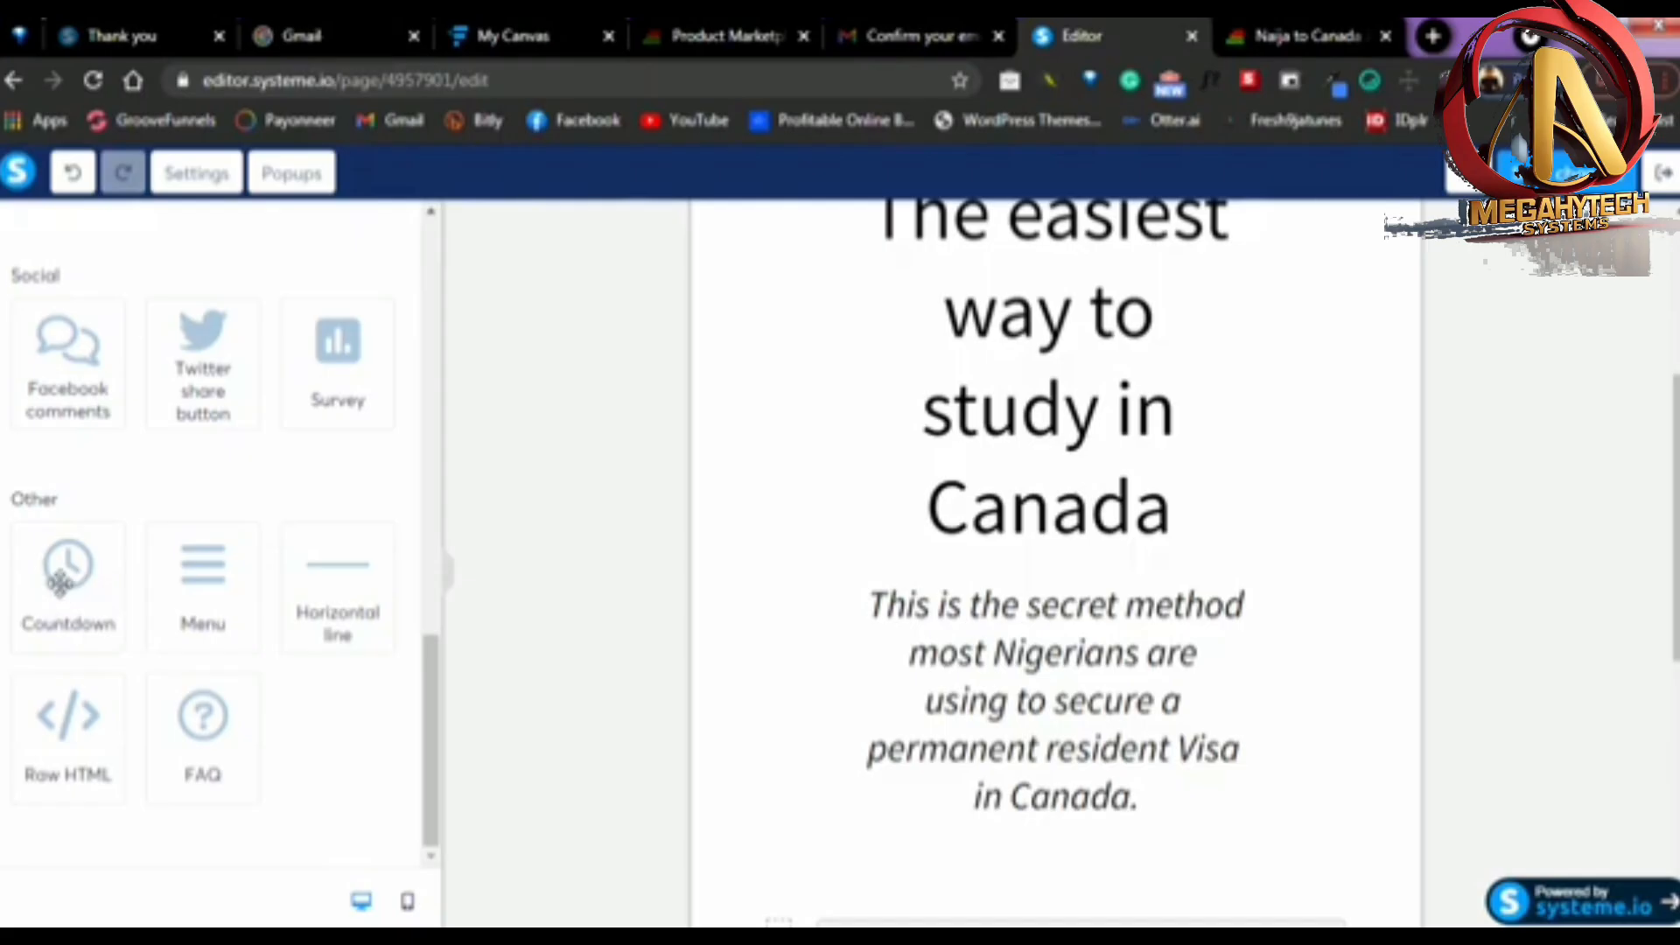
{"action": "scroll", "coordinate": [248, 499], "scroll_direction": "up", "scroll_amount": 5}
{"action": "scroll", "coordinate": [201, 573], "scroll_direction": "up", "scroll_amount": 4}
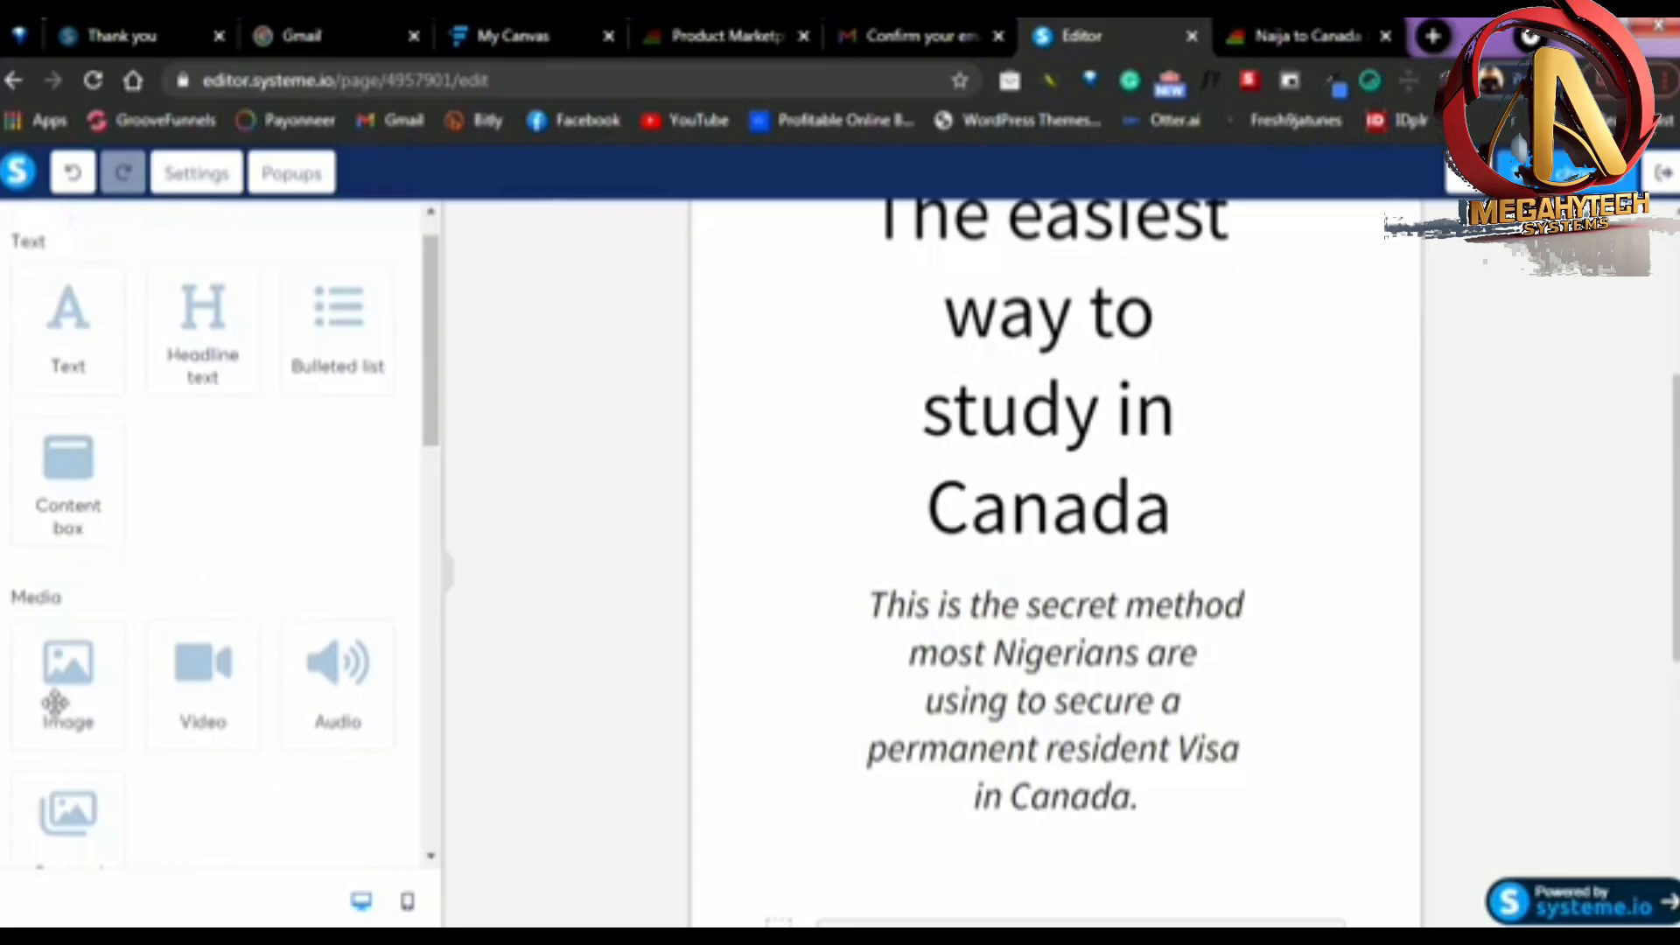
Add an image element between the headline and the italic subheadline, and fill it with 1sdfghjk.jpg from the already uploaded images
{"action": "left_click_drag", "start_coordinate": [54, 701], "coordinate": [929, 550]}
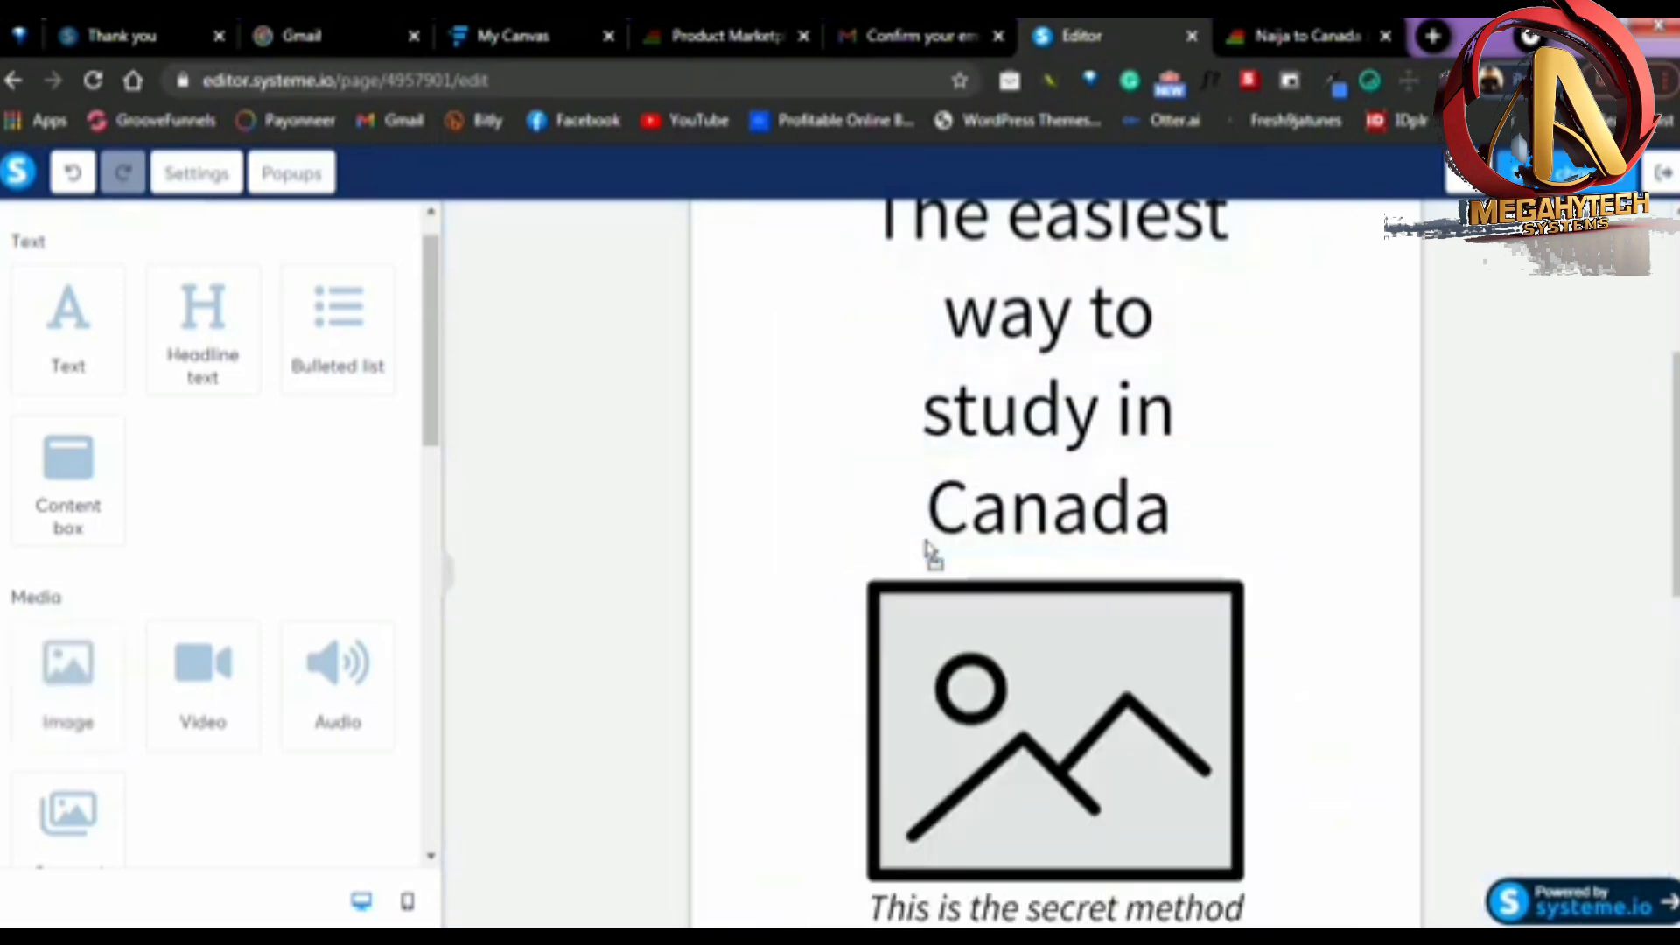
{"action": "scroll", "coordinate": [968, 563], "scroll_direction": "down", "scroll_amount": 2}
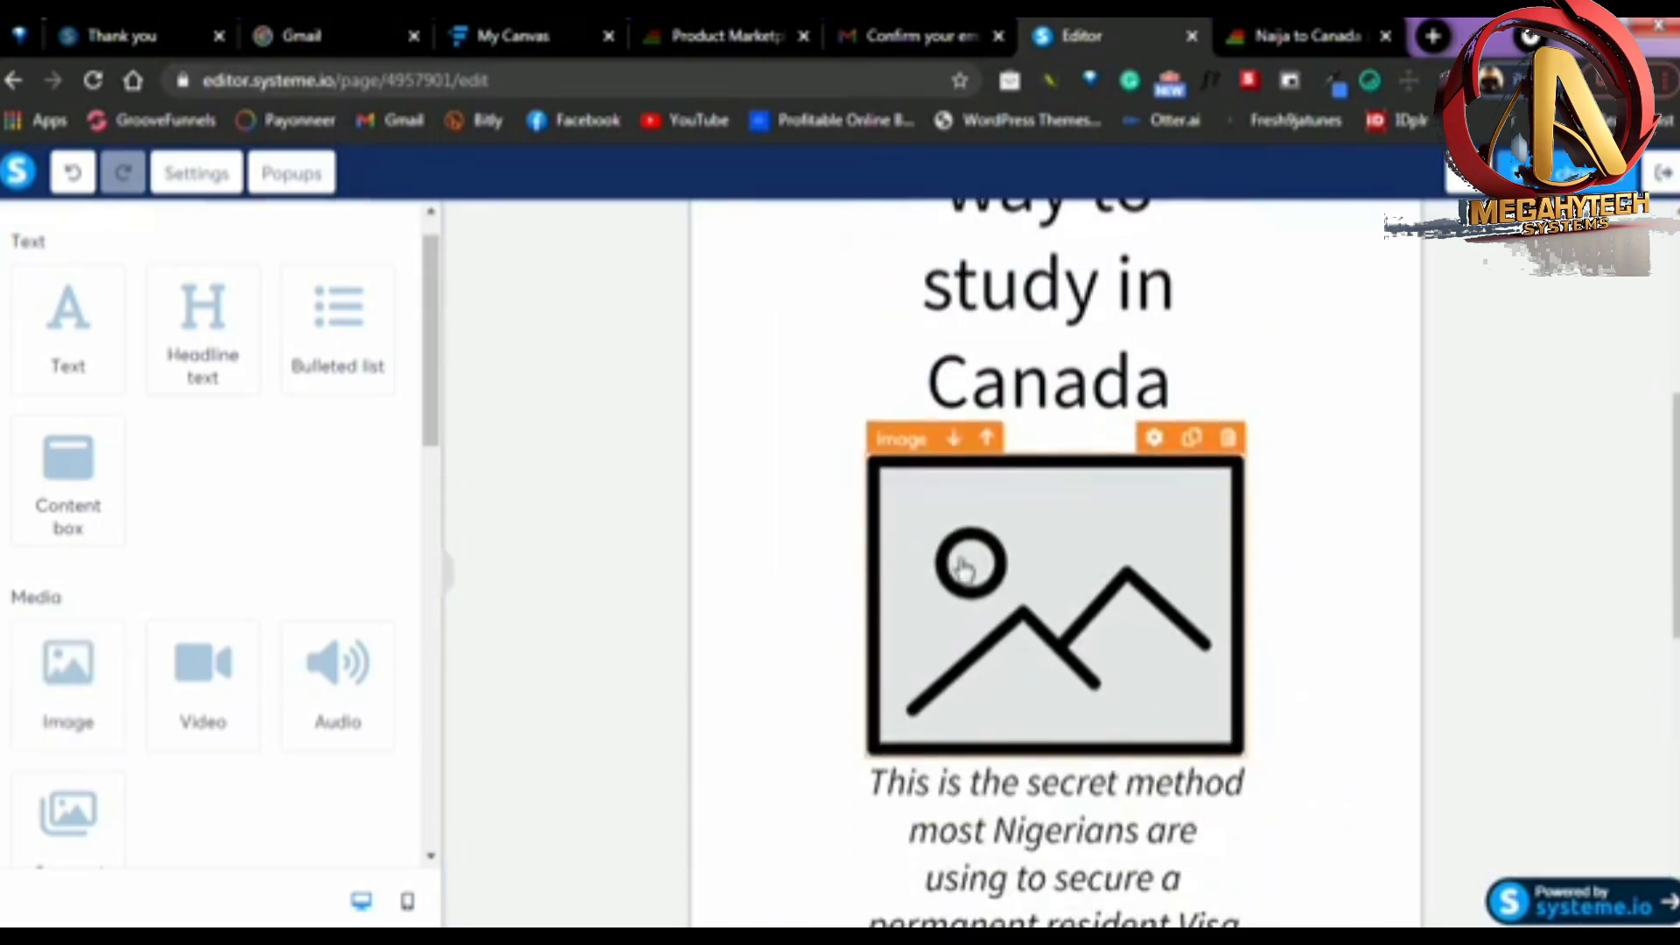
{"action": "left_click", "coordinate": [993, 560]}
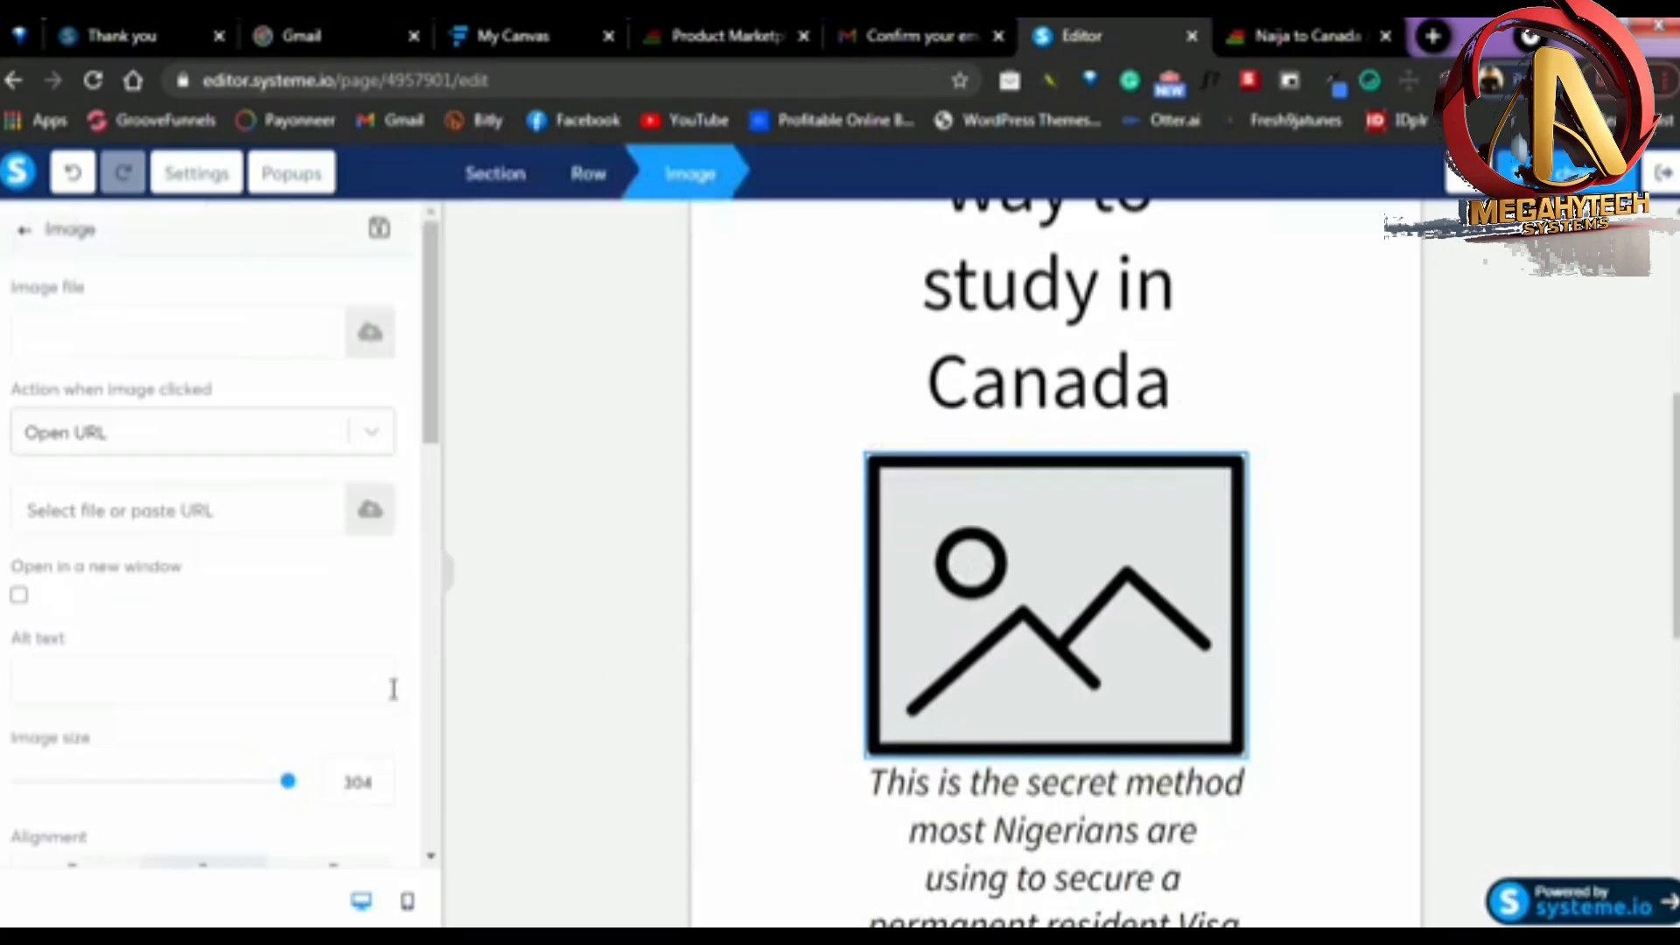
{"action": "left_click", "coordinate": [373, 334]}
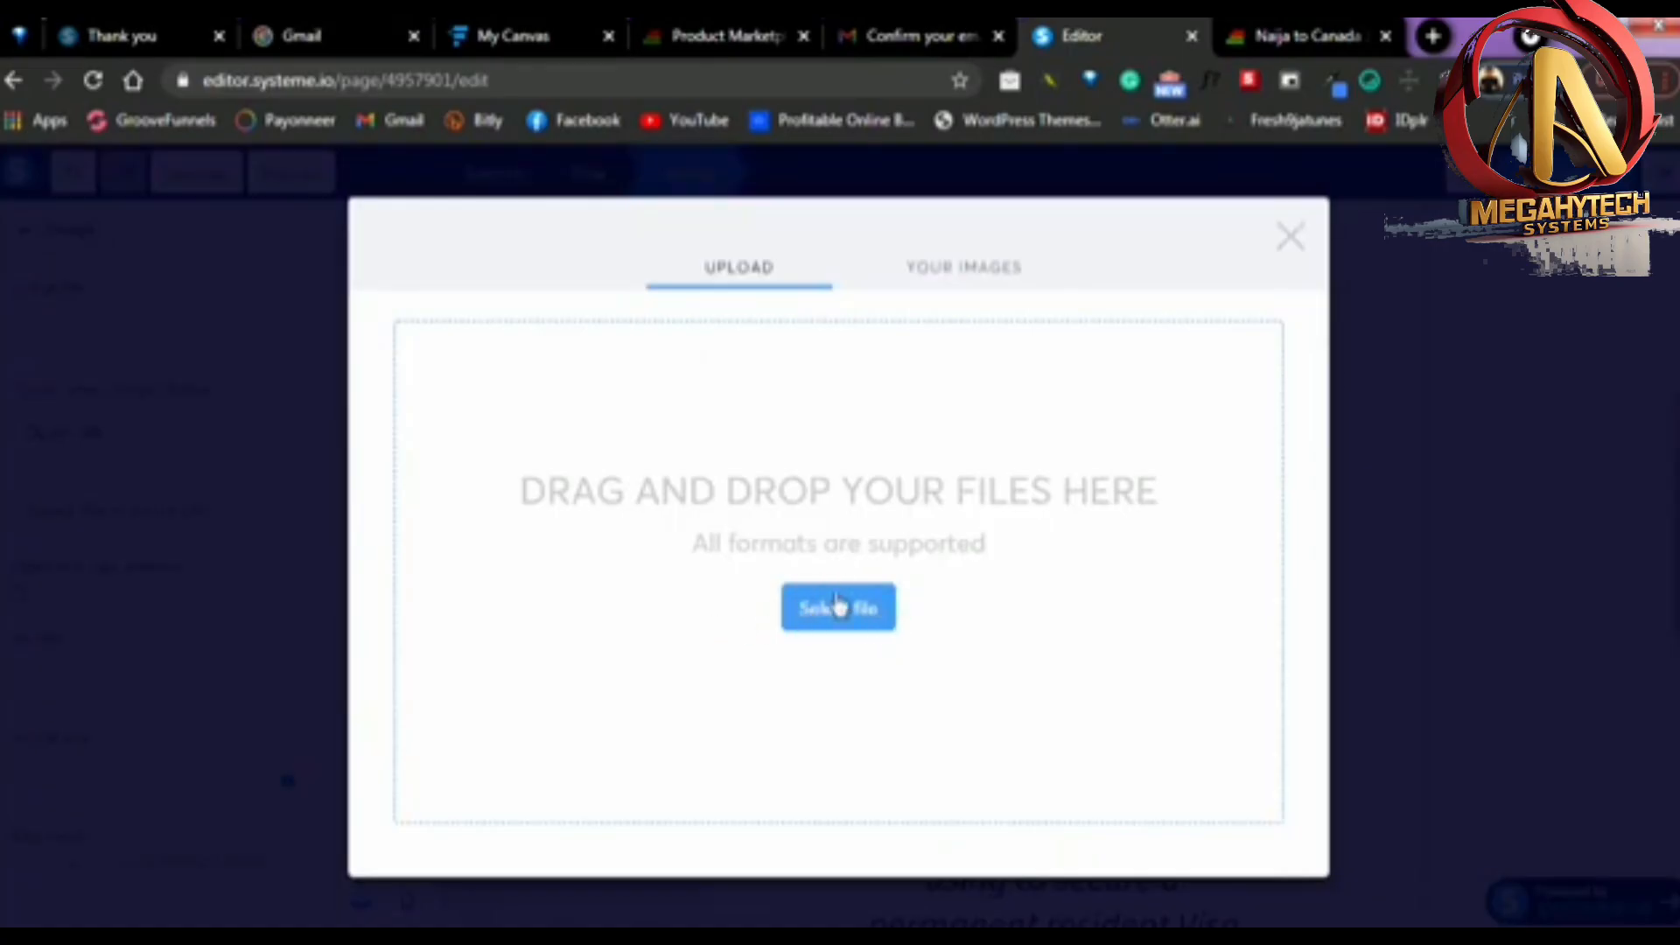
{"action": "left_click", "coordinate": [966, 271]}
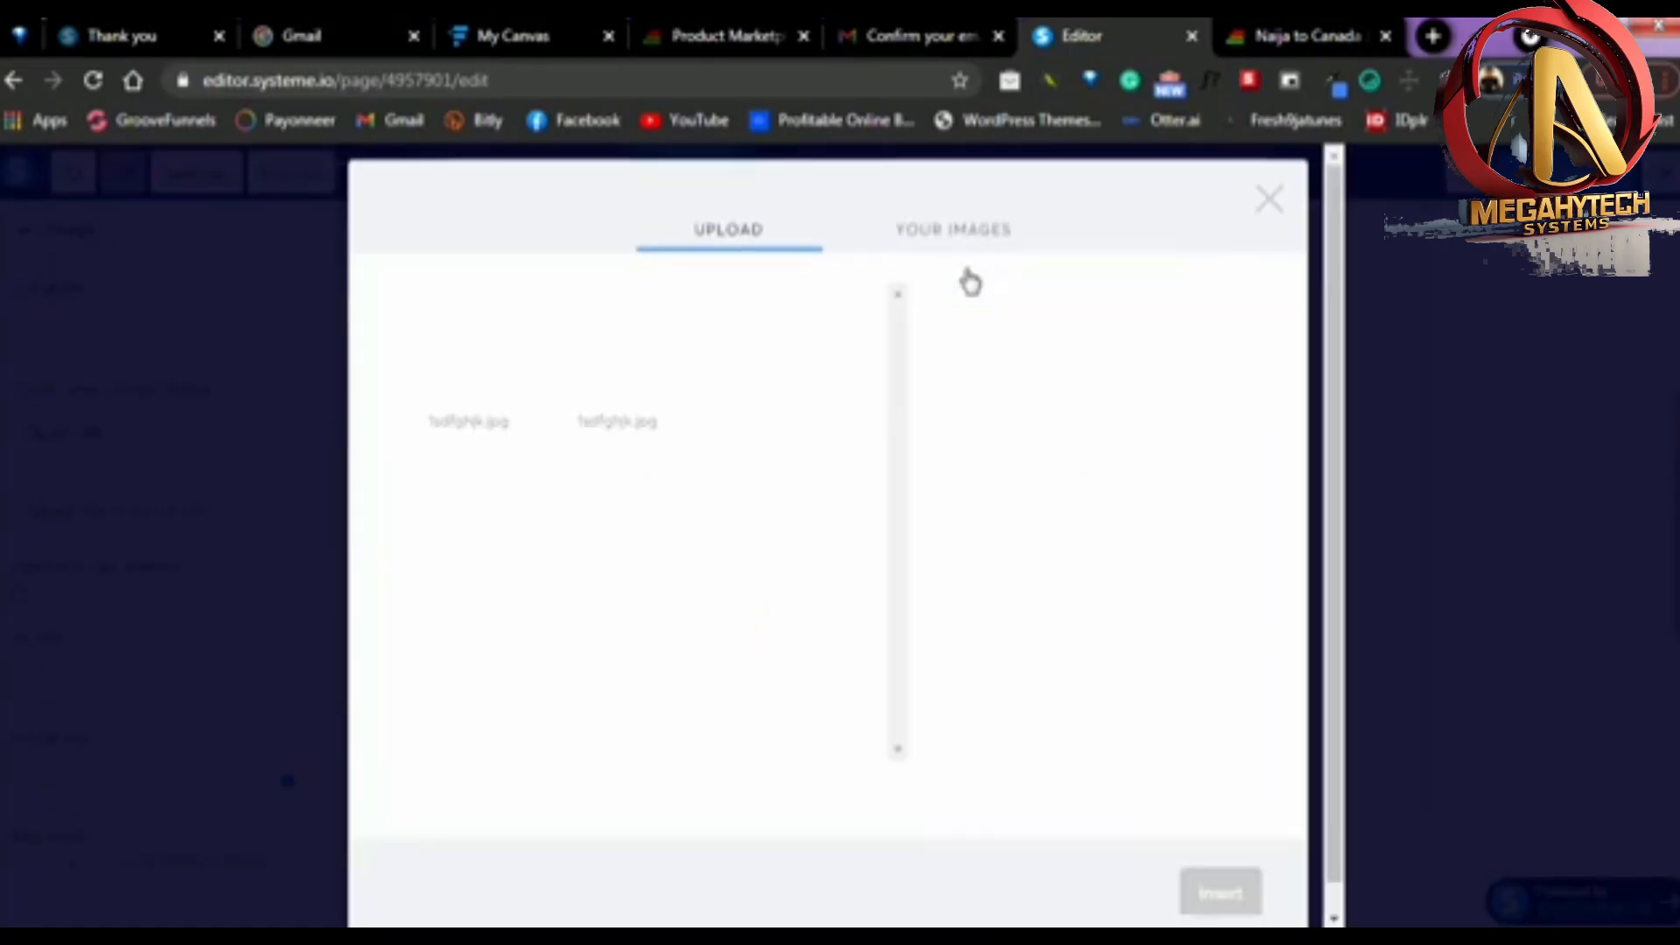
{"action": "left_click", "coordinate": [488, 398]}
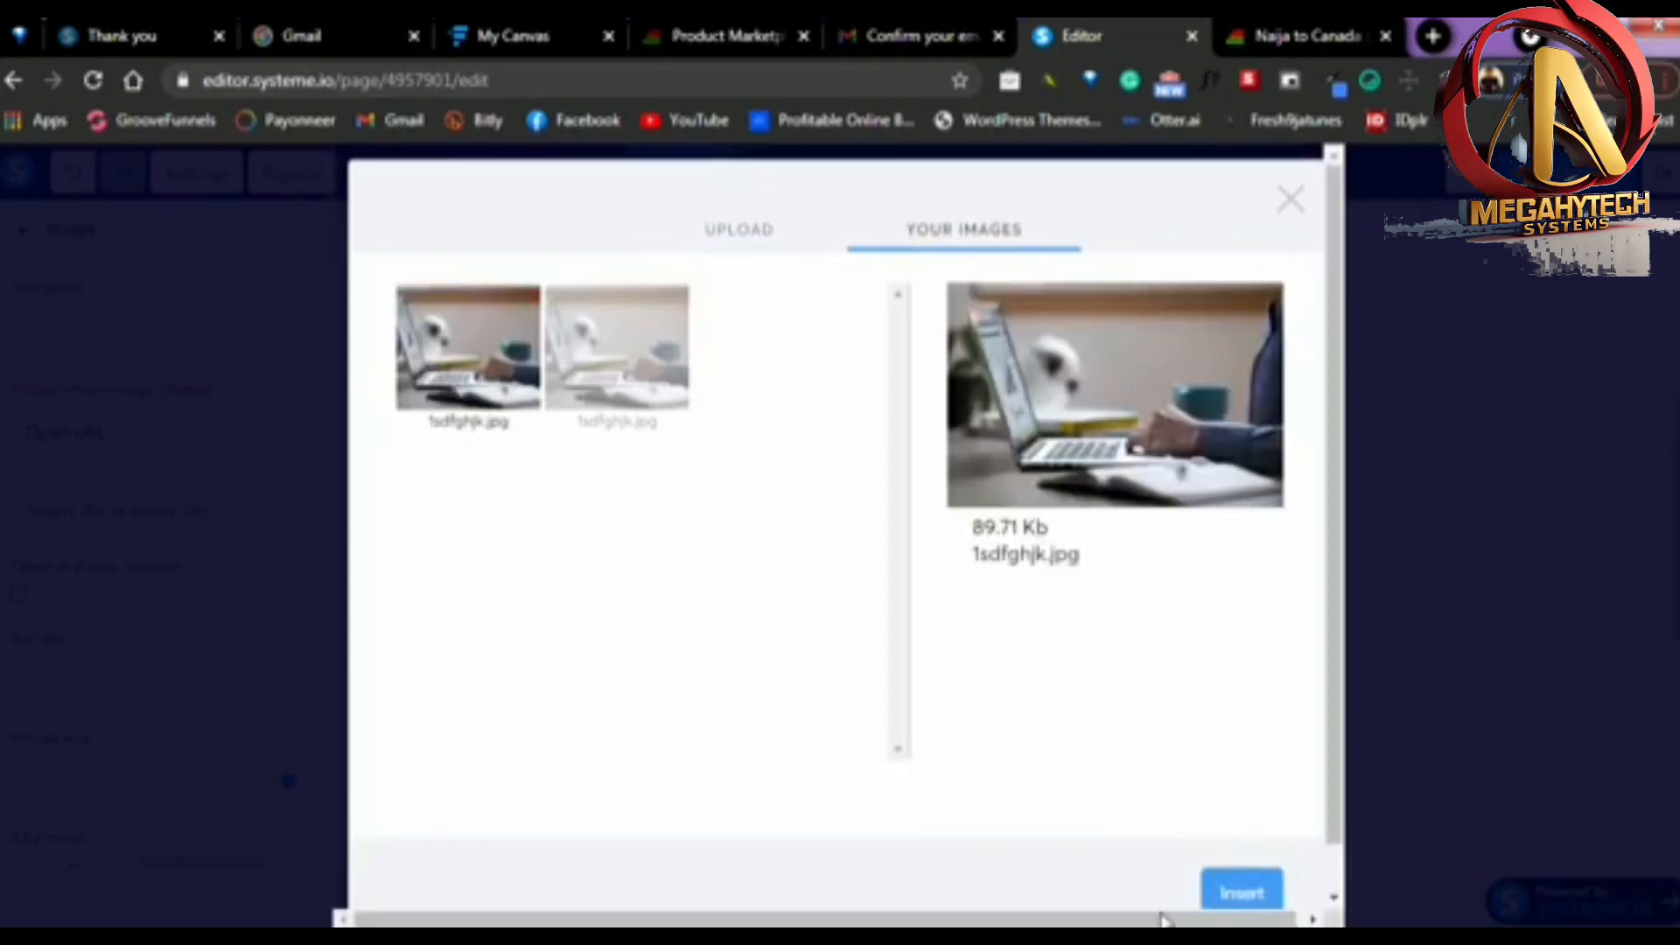
{"action": "left_click", "coordinate": [1251, 908]}
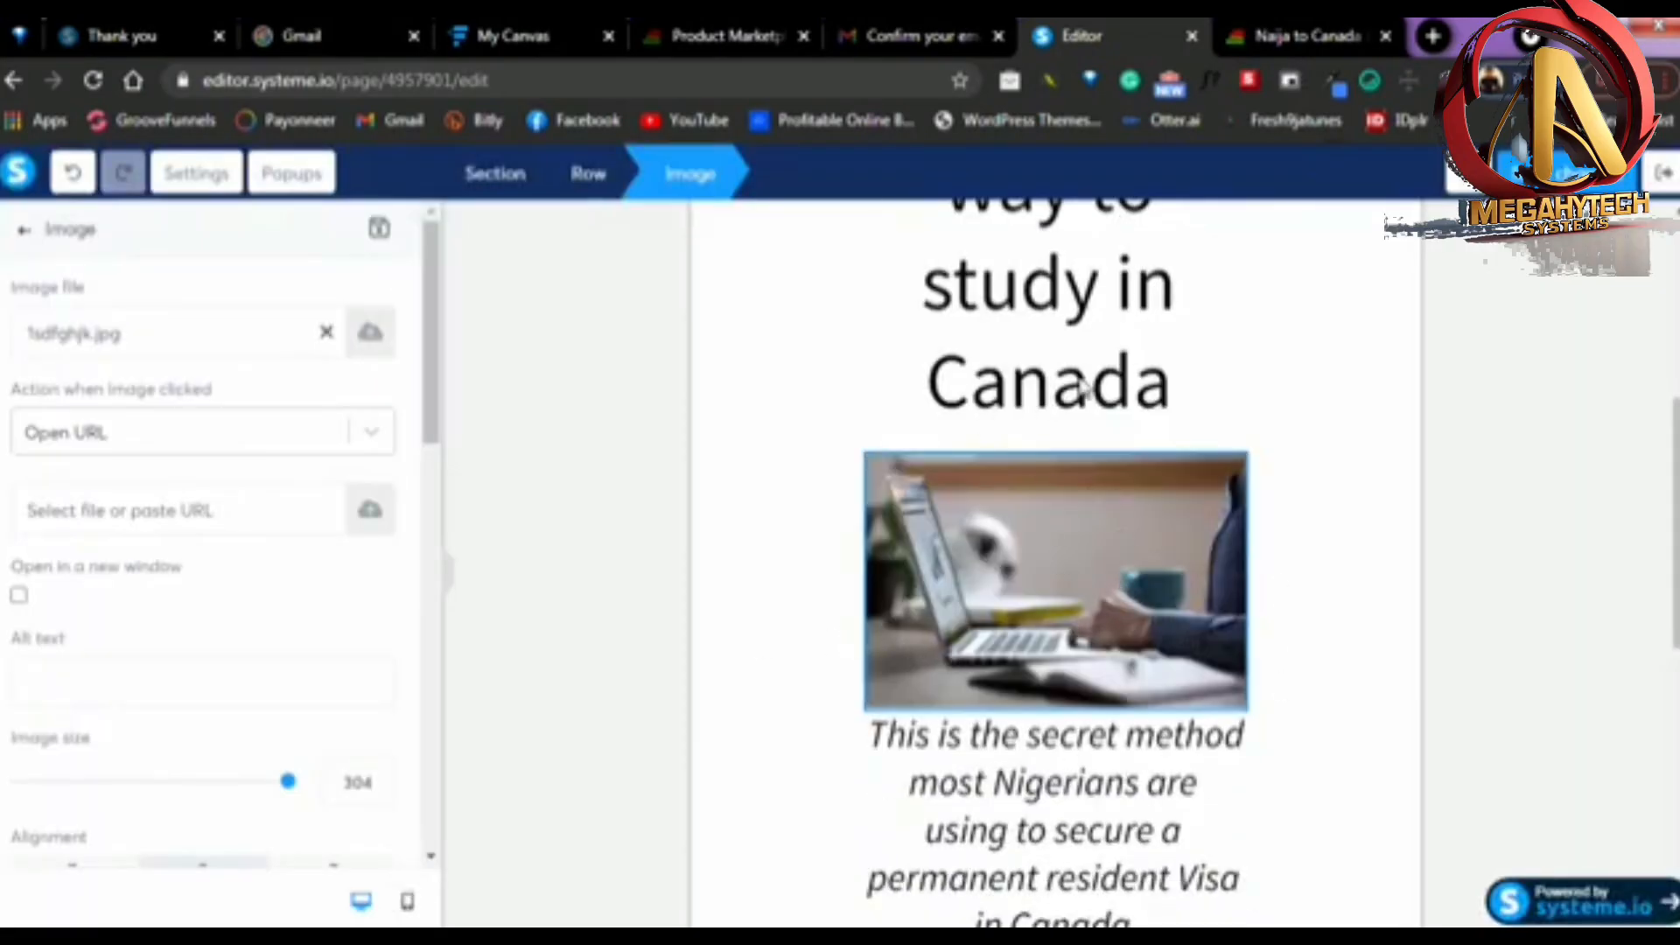
{"action": "left_click", "coordinate": [1517, 466]}
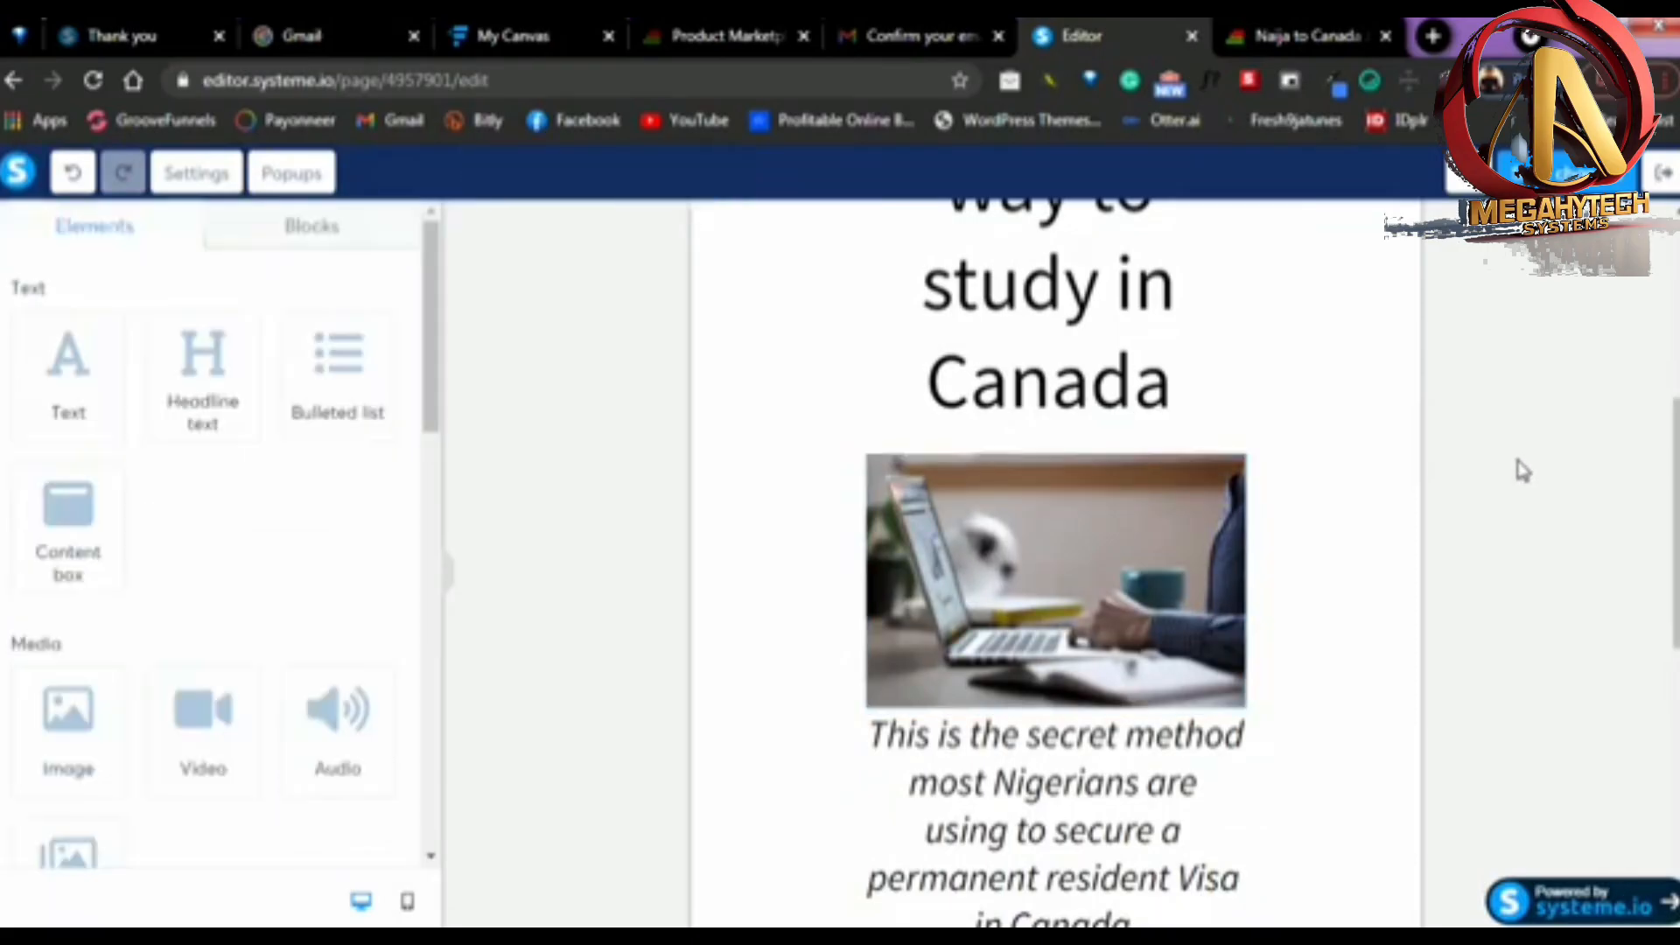
Review the page layout around the inserted image, from the red headline down to the sign-up form
{"action": "scroll", "coordinate": [1474, 525], "scroll_direction": "up", "scroll_amount": 5}
{"action": "scroll", "coordinate": [1399, 487], "scroll_direction": "down", "scroll_amount": 10}
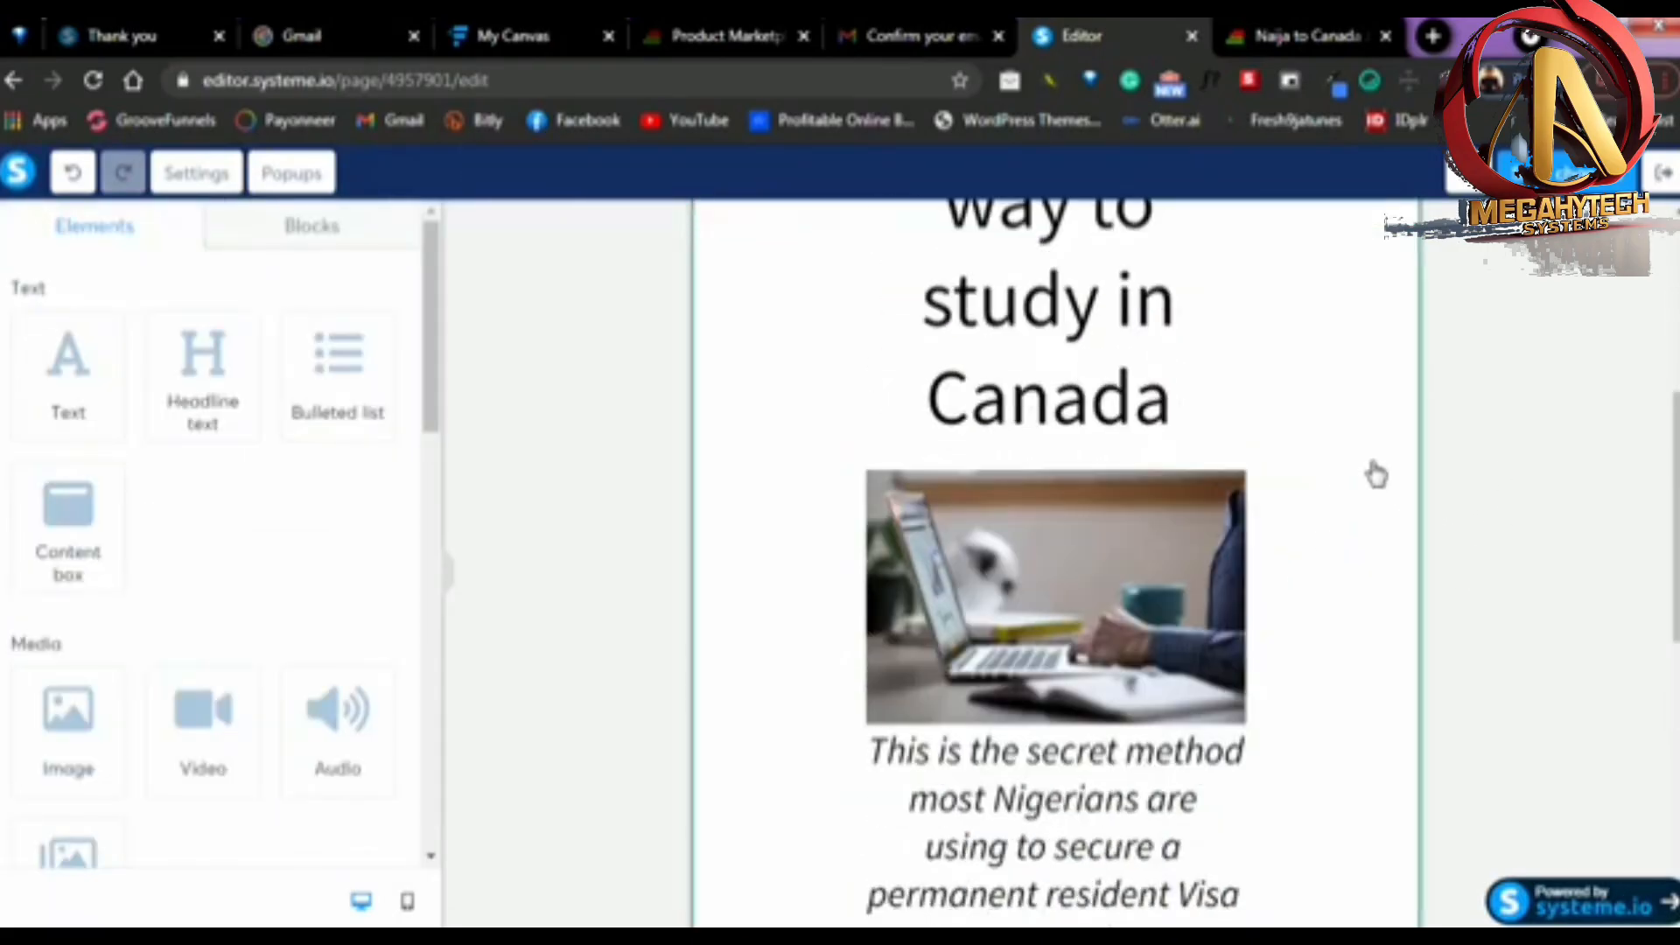
{"action": "scroll", "coordinate": [1421, 543], "scroll_direction": "up", "scroll_amount": 6}
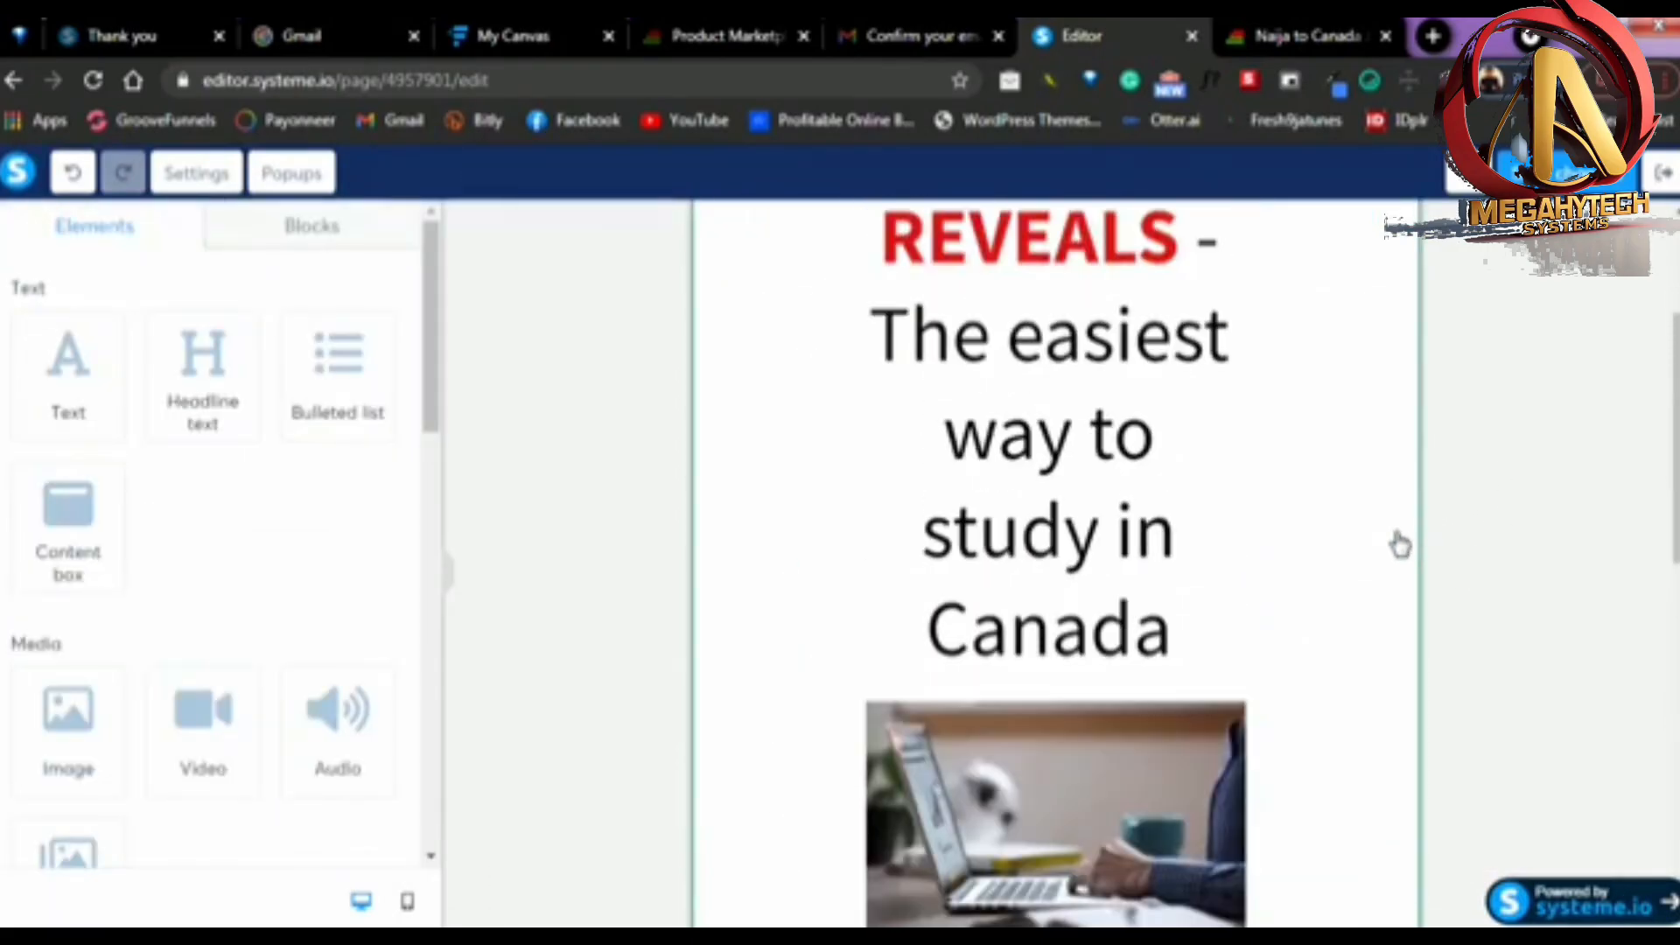
{"action": "scroll", "coordinate": [1403, 548], "scroll_direction": "down", "scroll_amount": 8}
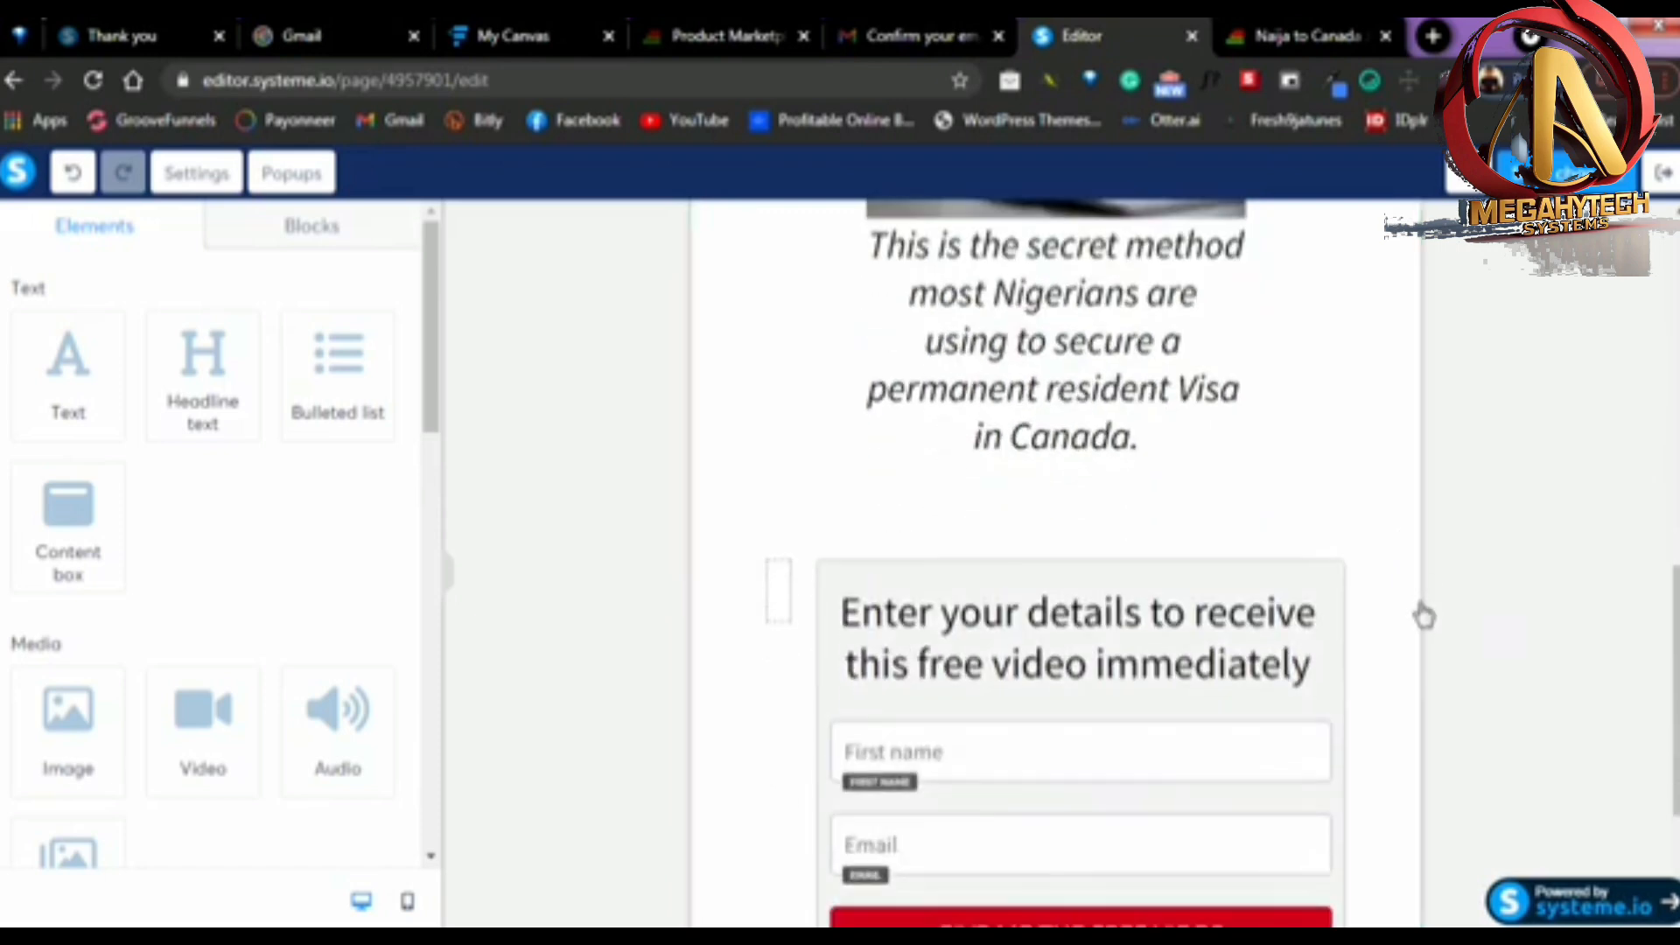
{"action": "scroll", "coordinate": [1454, 631], "scroll_direction": "up", "scroll_amount": 8}
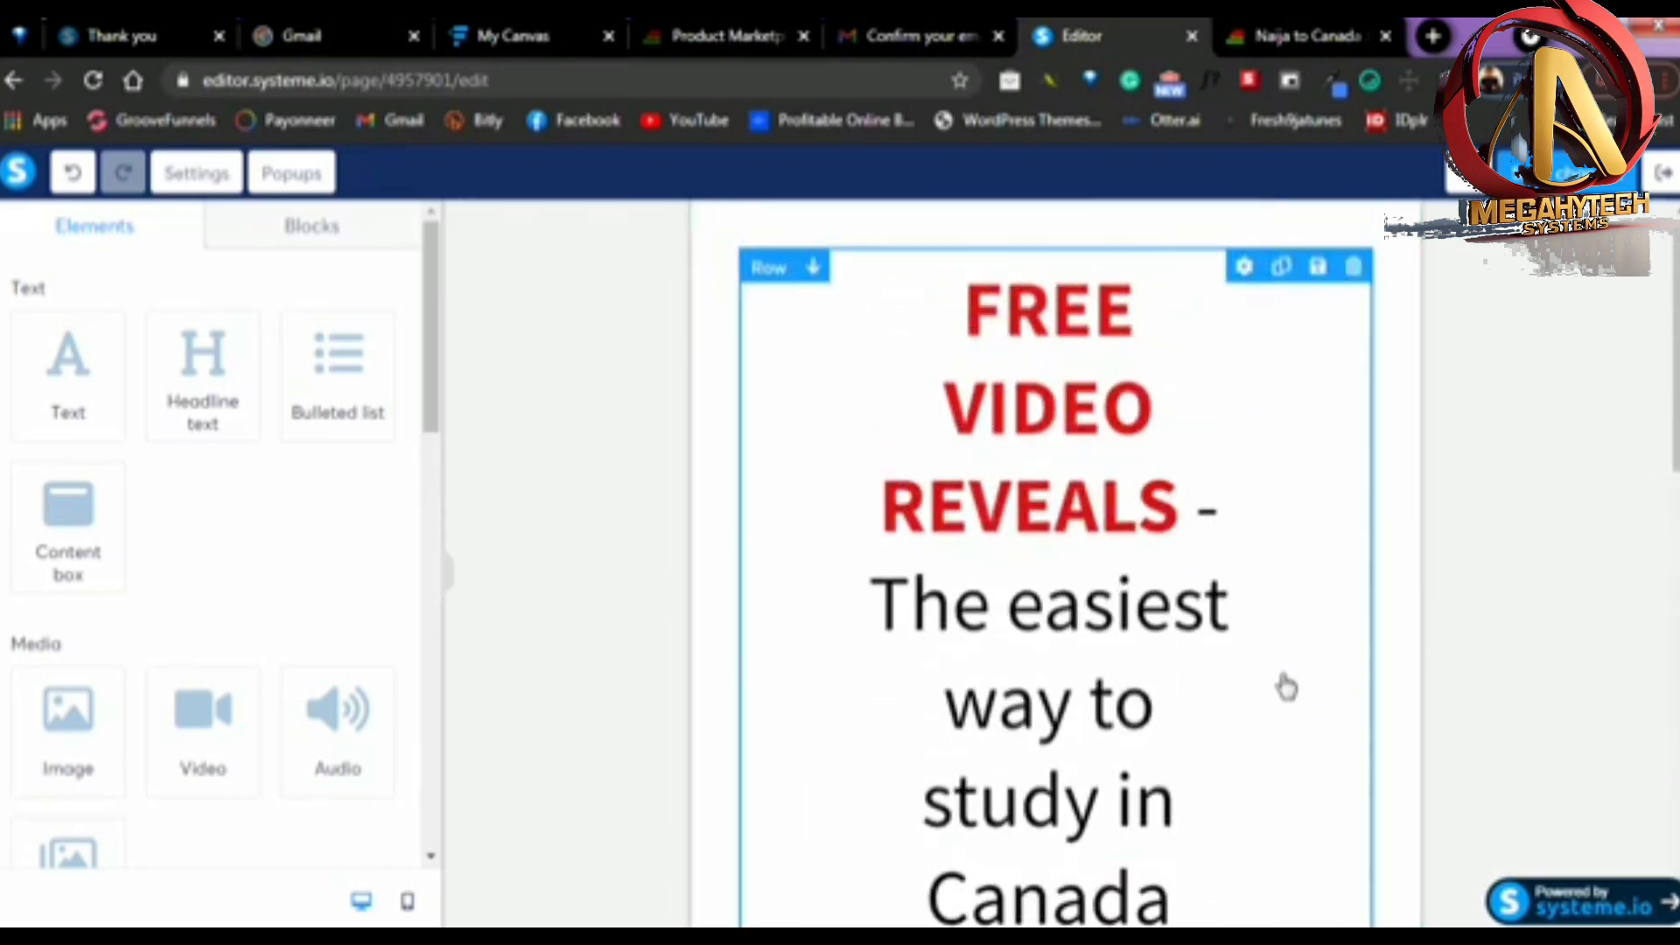
{"action": "scroll", "coordinate": [1181, 581], "scroll_direction": "down", "scroll_amount": 5}
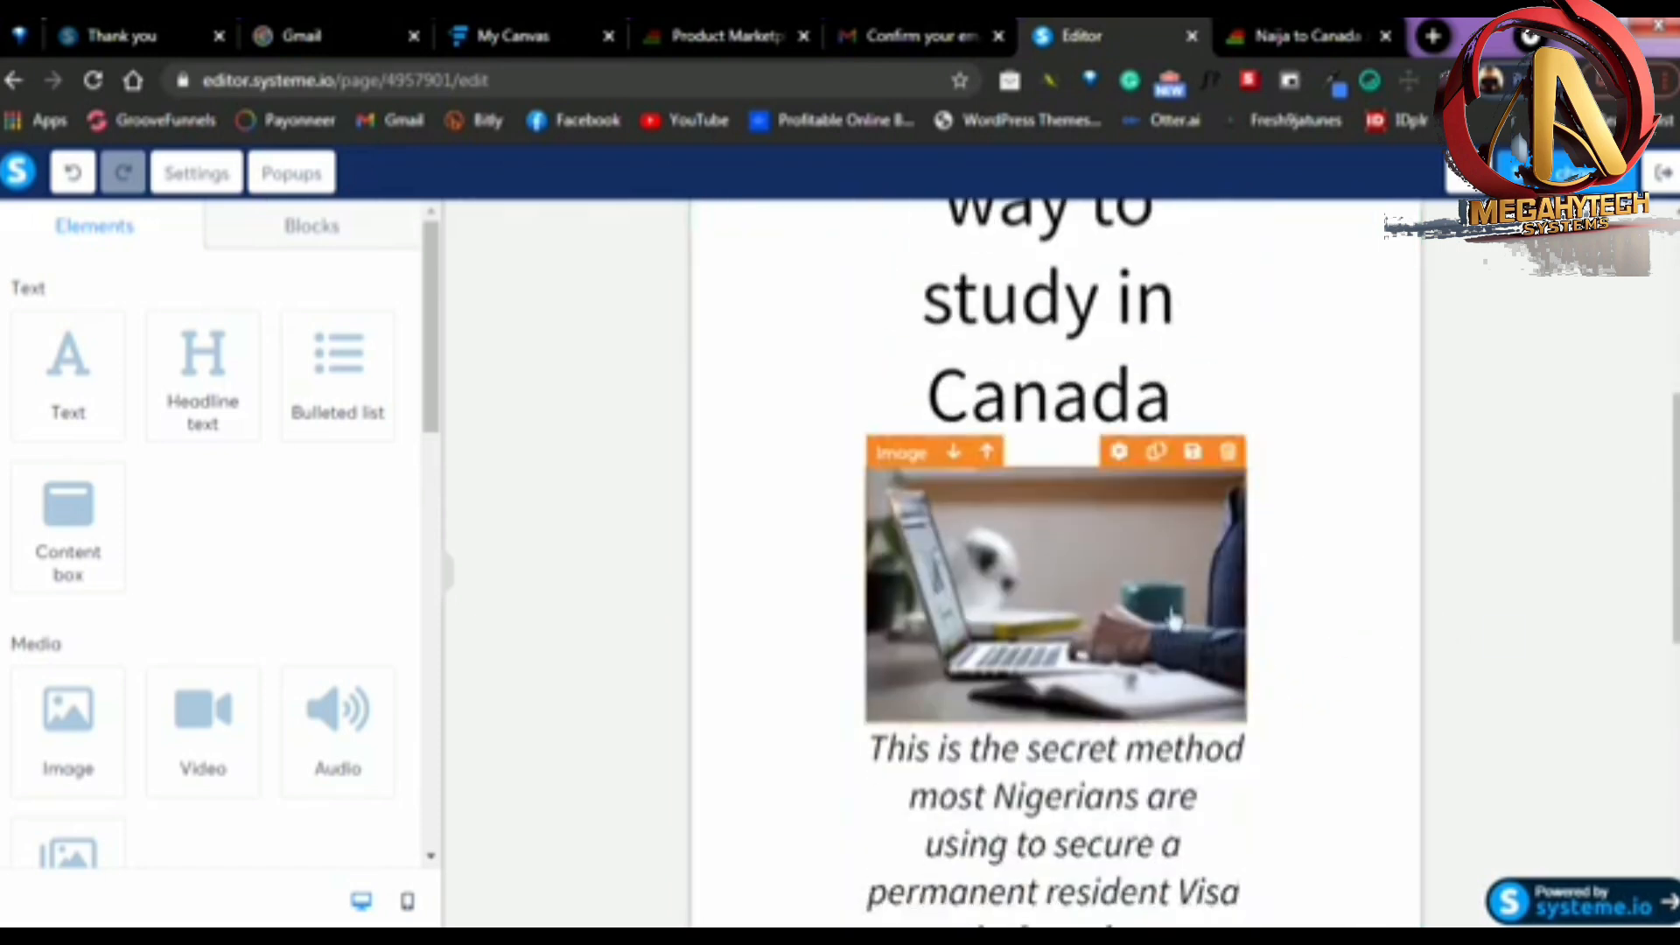
{"action": "scroll", "coordinate": [1277, 642], "scroll_direction": "up", "scroll_amount": 5}
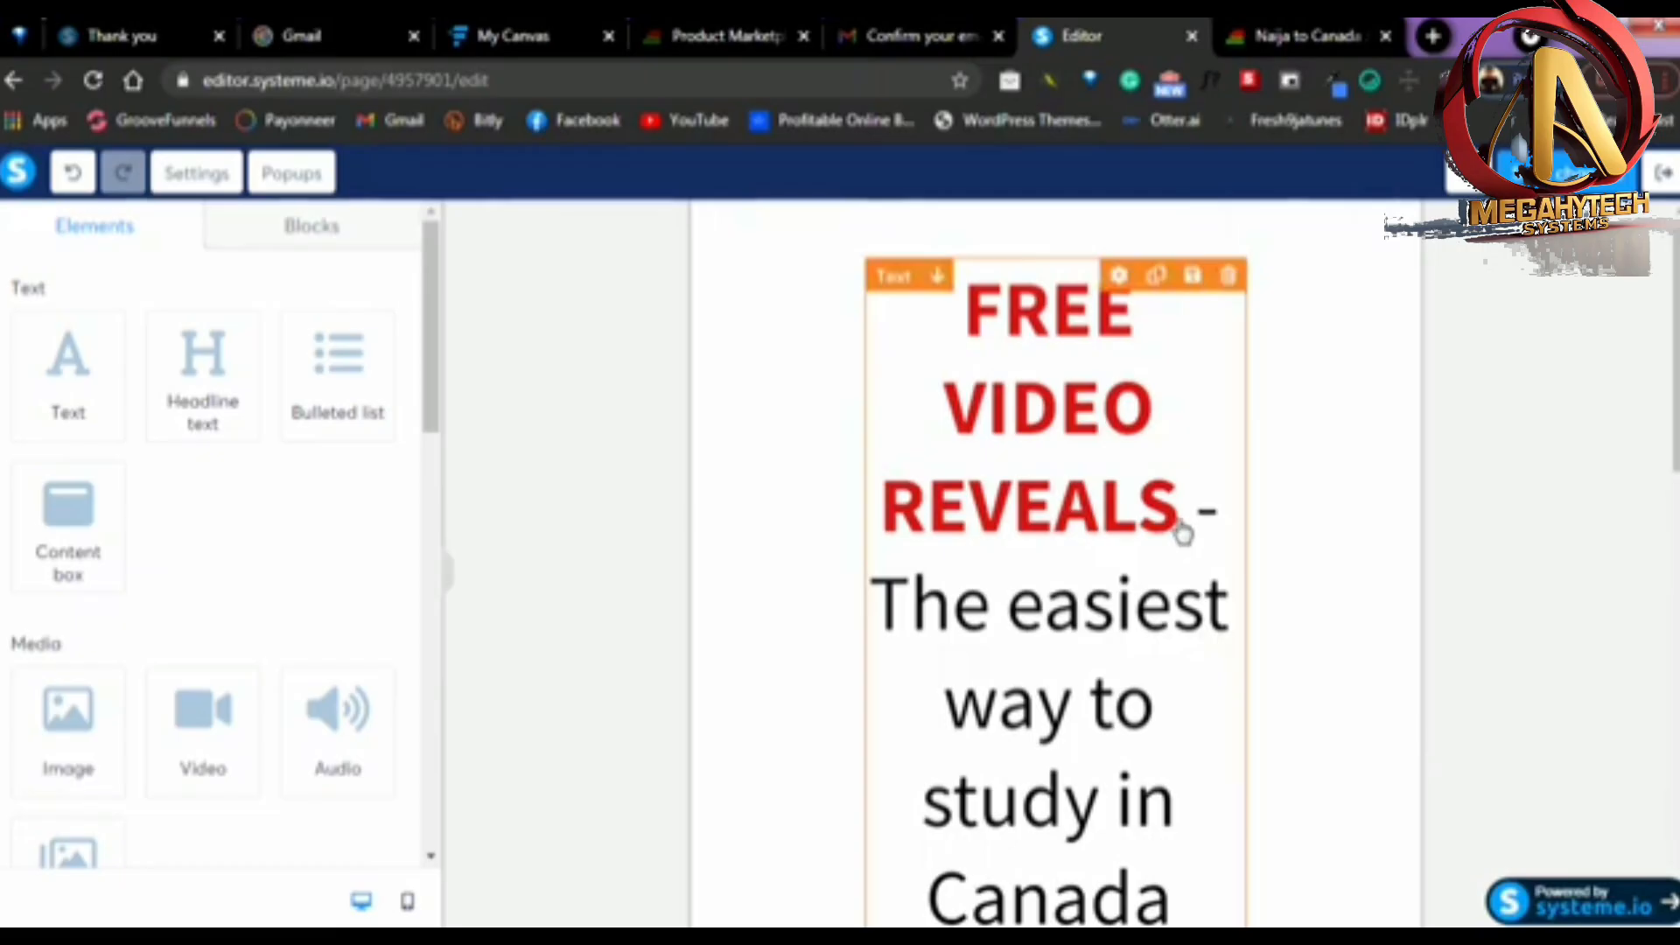
Try black and dark green 417505 on "FREE VIDEO REVEALS" in the headline, and settle on the default red, D0021B
{"action": "left_click", "coordinate": [1183, 533]}
{"action": "left_click_drag", "start_coordinate": [1181, 526], "coordinate": [971, 284]}
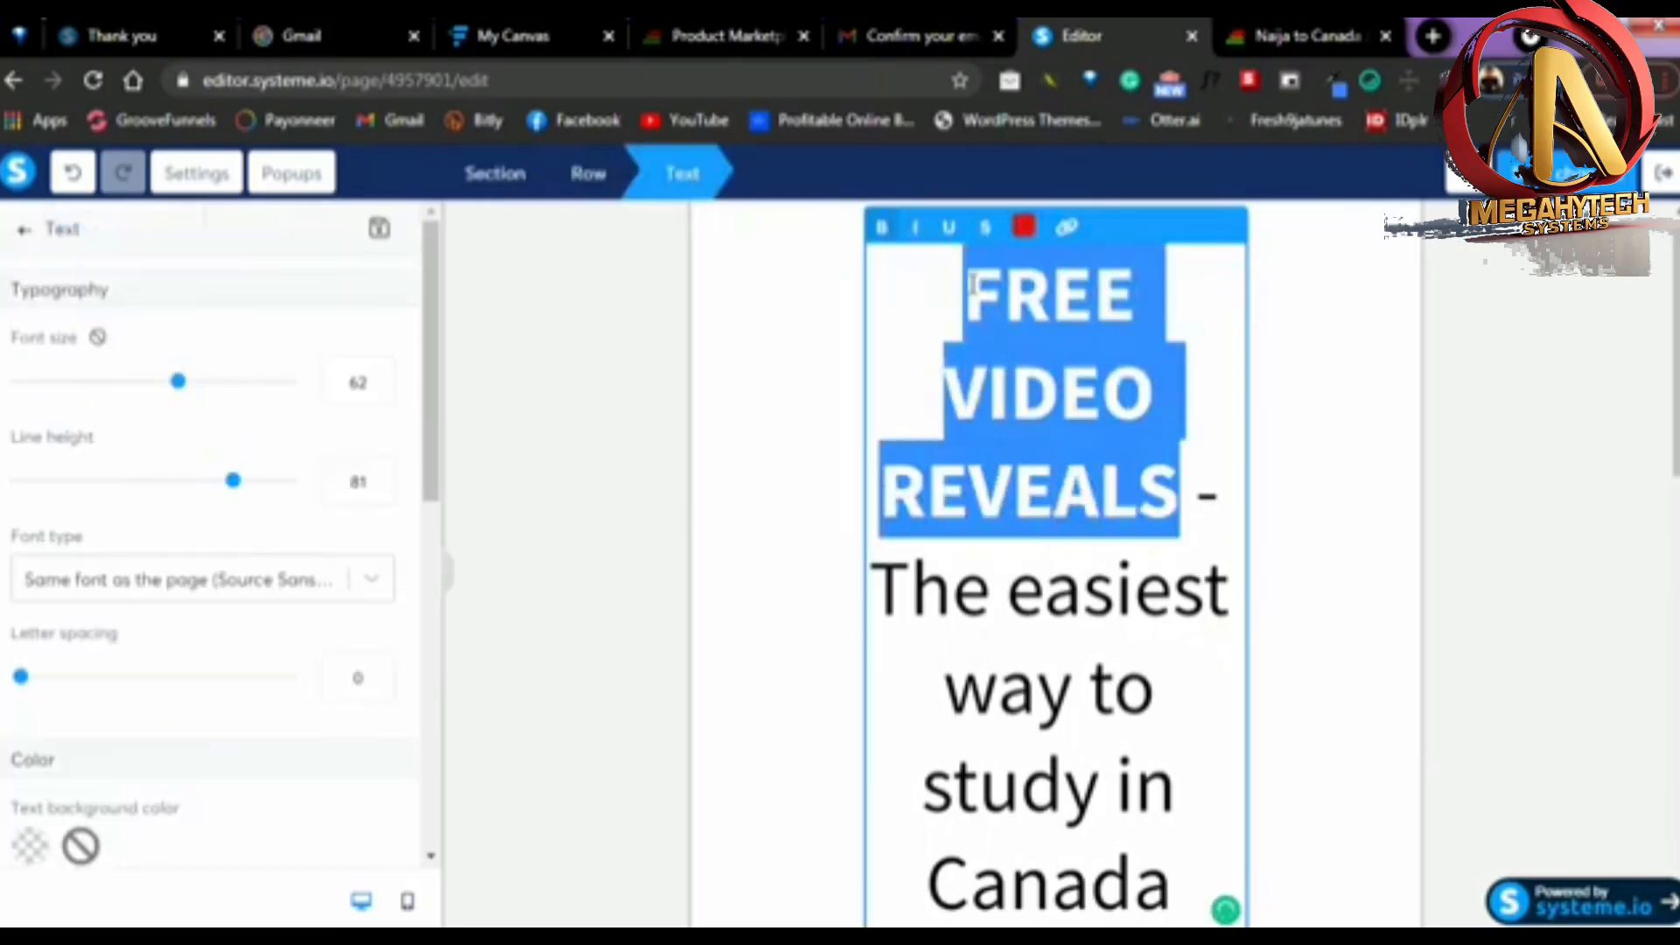
{"action": "left_click", "coordinate": [1023, 227]}
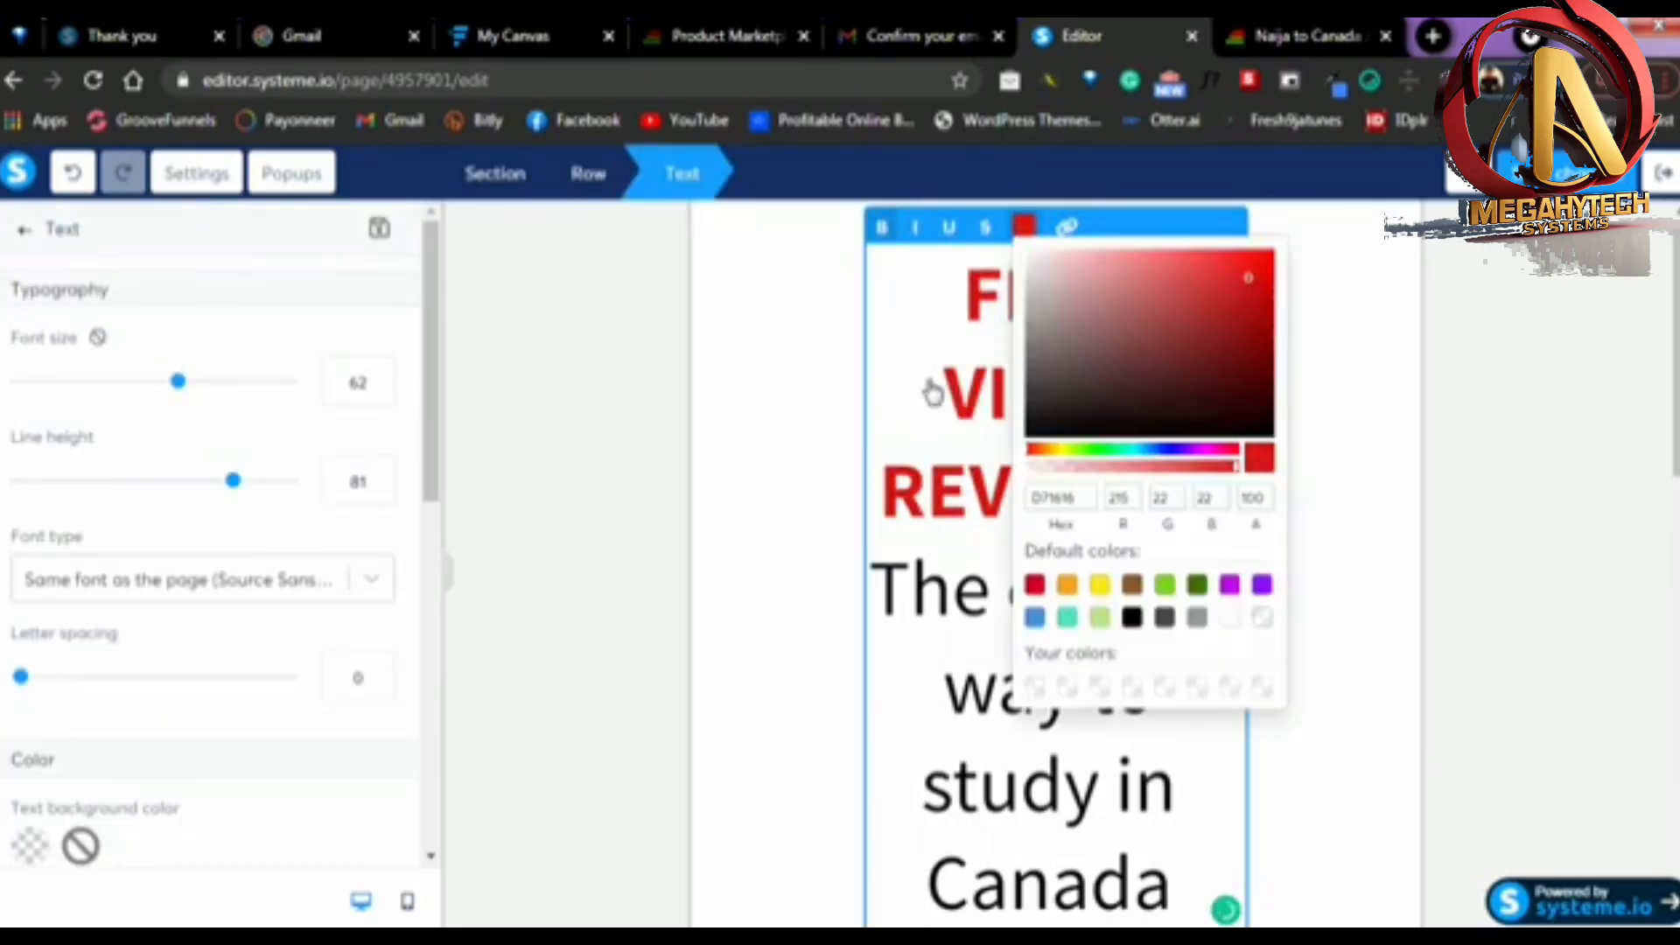
{"action": "left_click", "coordinate": [1132, 619]}
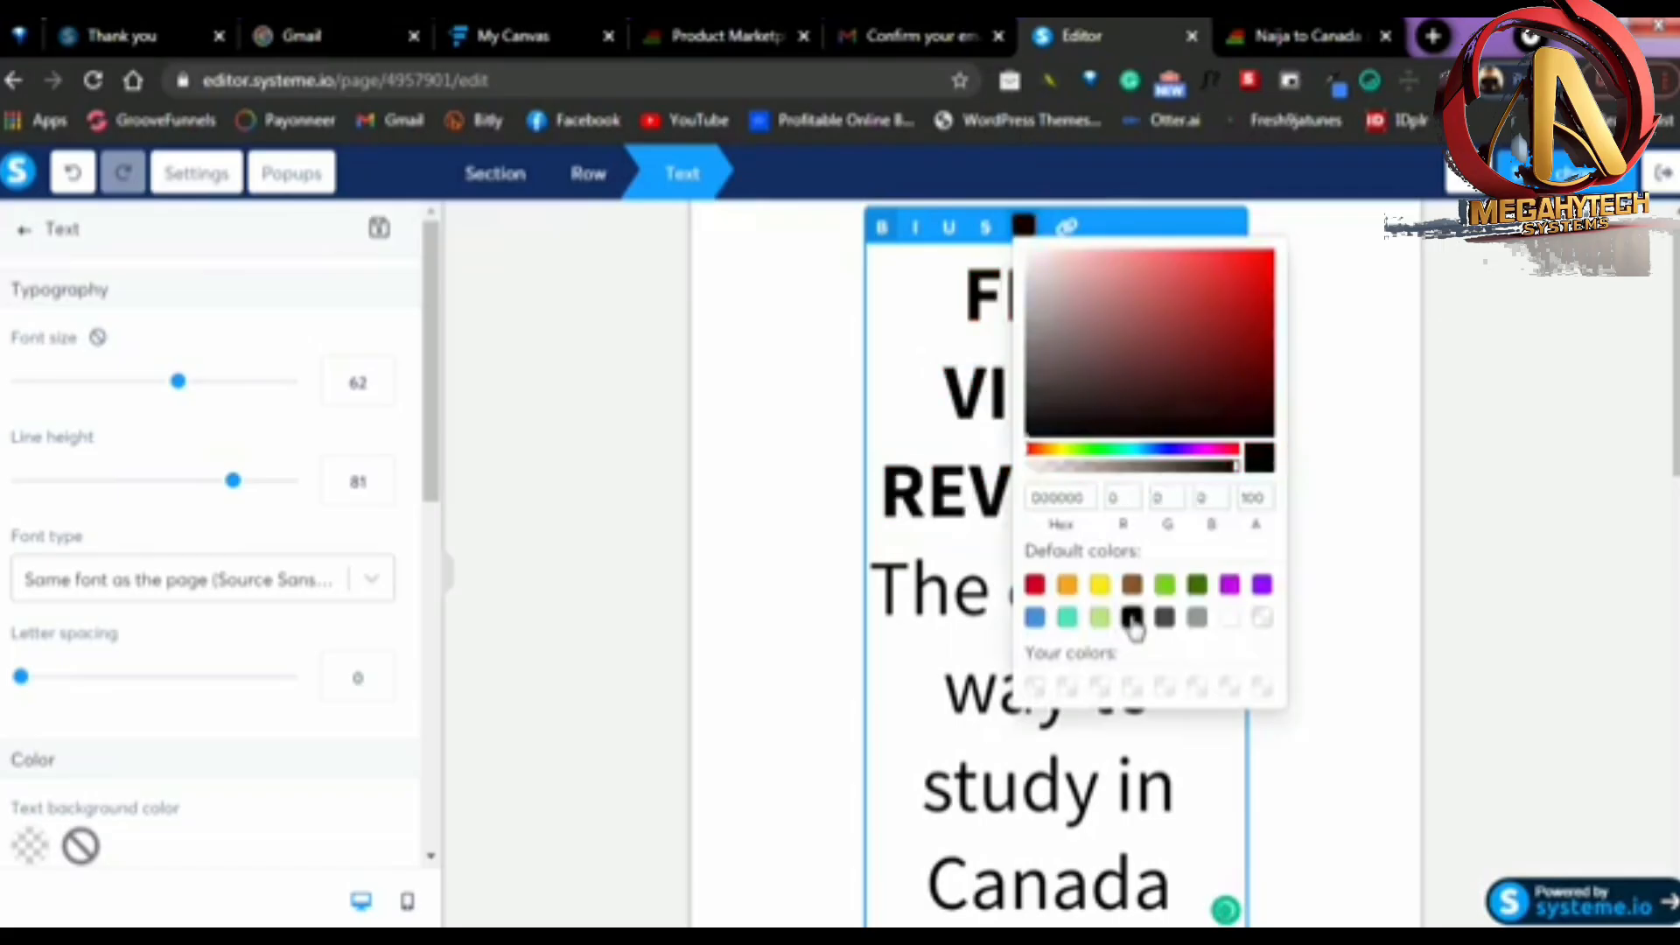
{"action": "left_click", "coordinate": [1195, 591]}
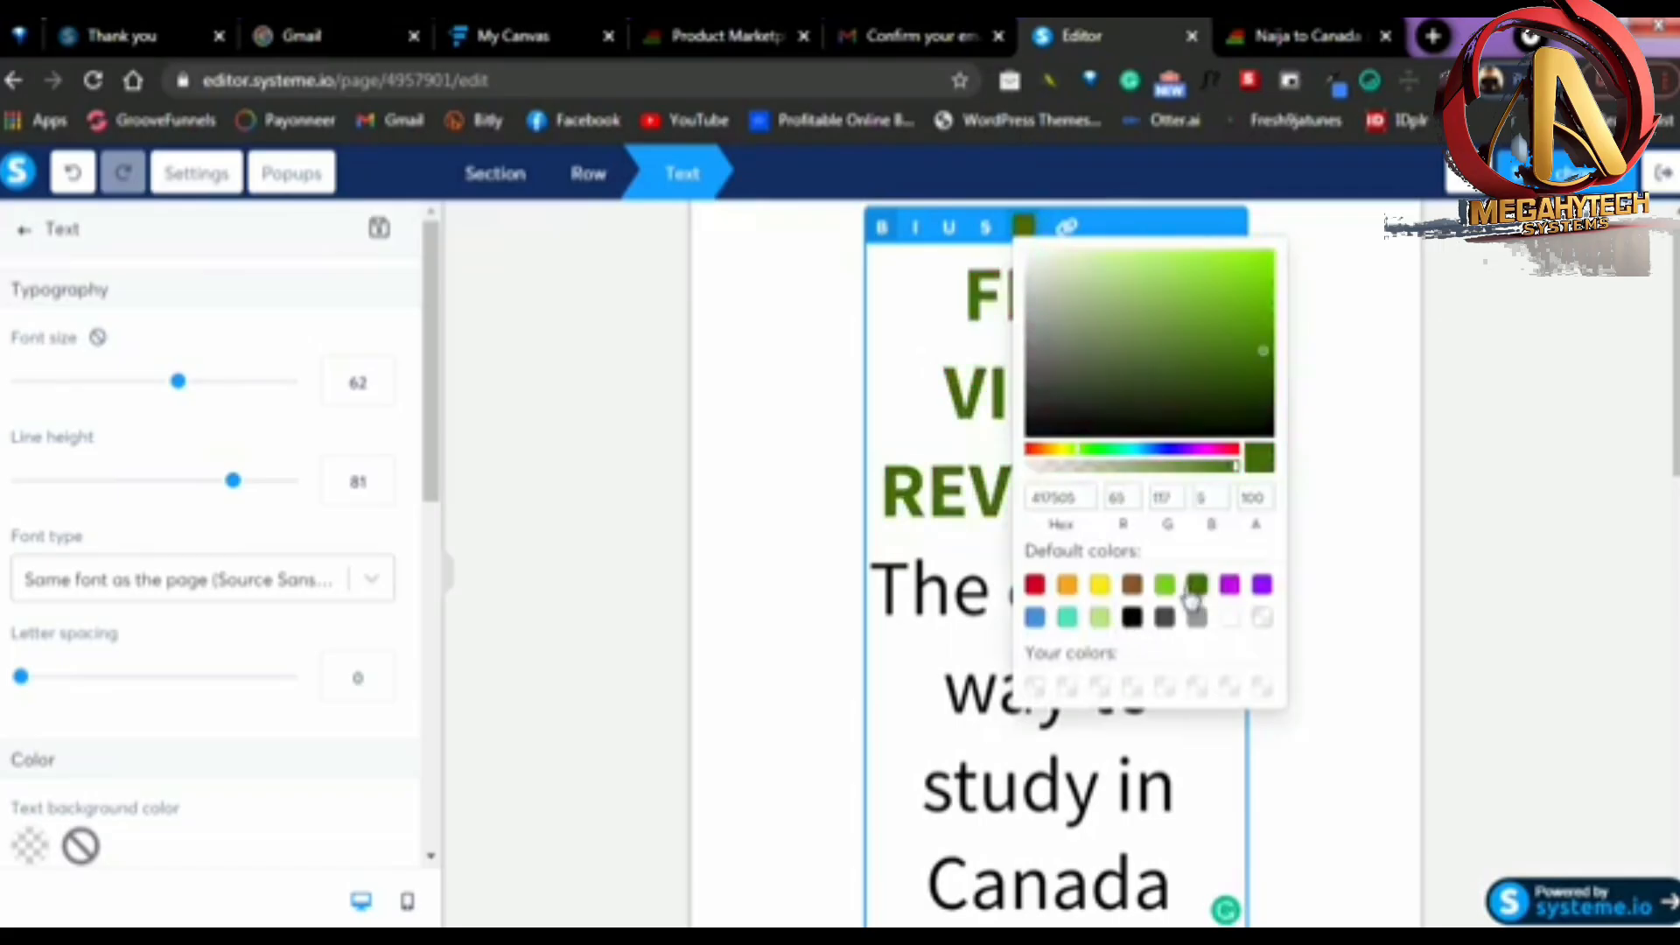
{"action": "left_click", "coordinate": [1035, 588]}
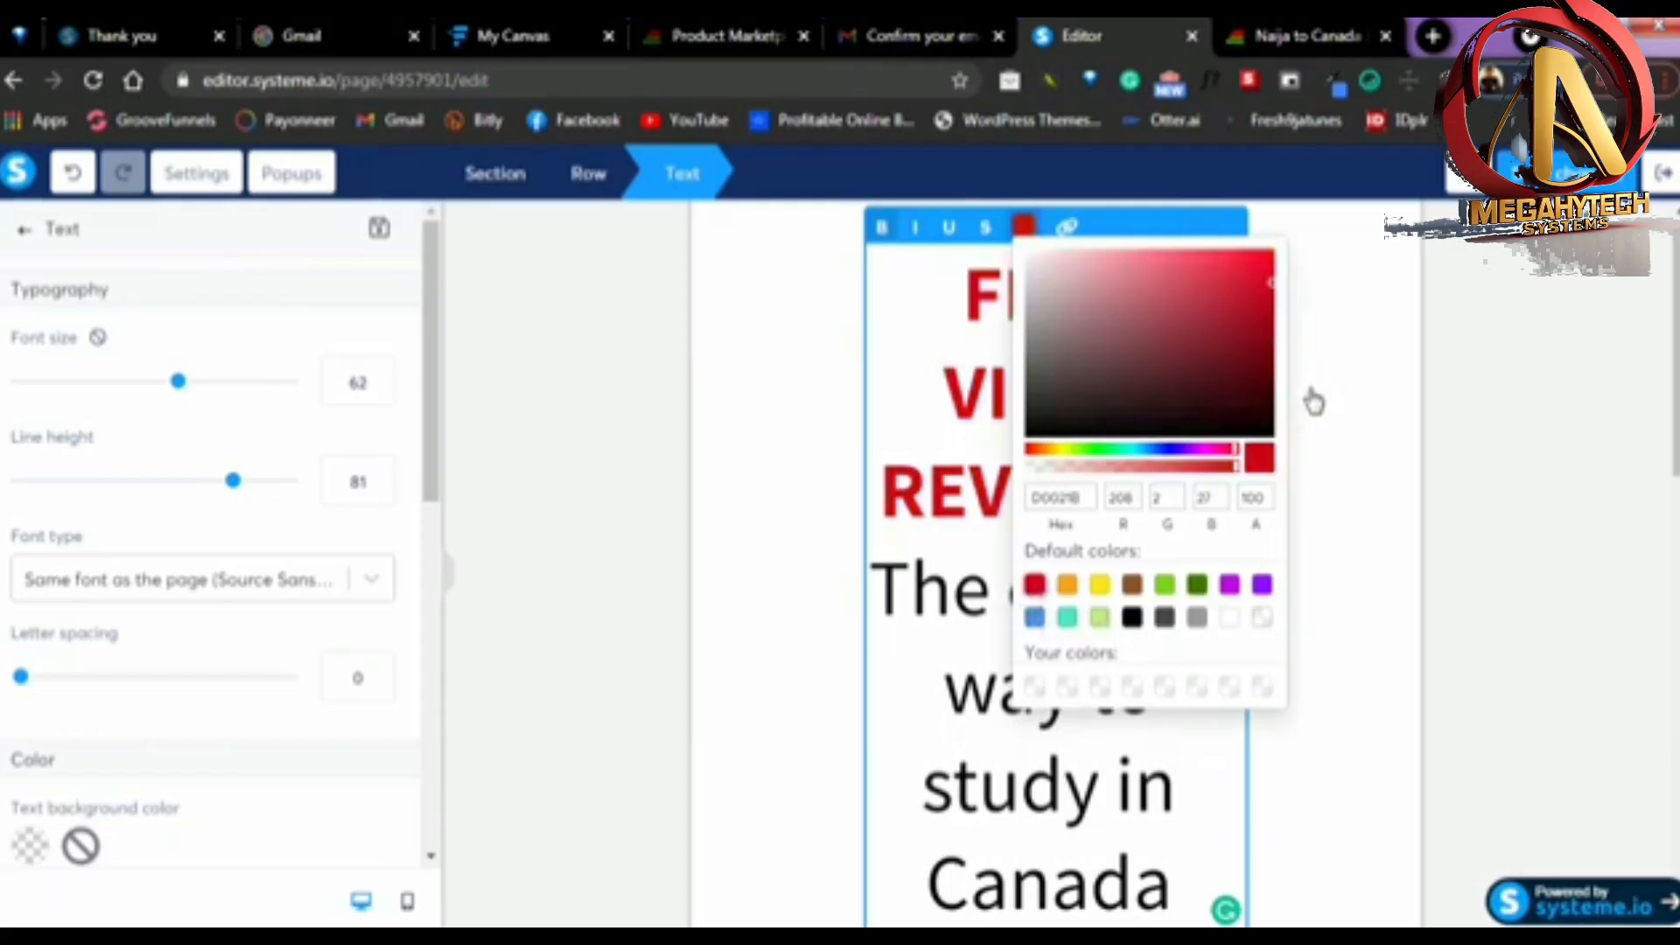
{"action": "left_click", "coordinate": [1585, 425]}
Underline the whole italic subheadline beneath the image, "This is the secret method most Nigerians are using to secure a permanent resident Visa in Canada."
{"action": "scroll", "coordinate": [1053, 426], "scroll_direction": "down", "scroll_amount": 10}
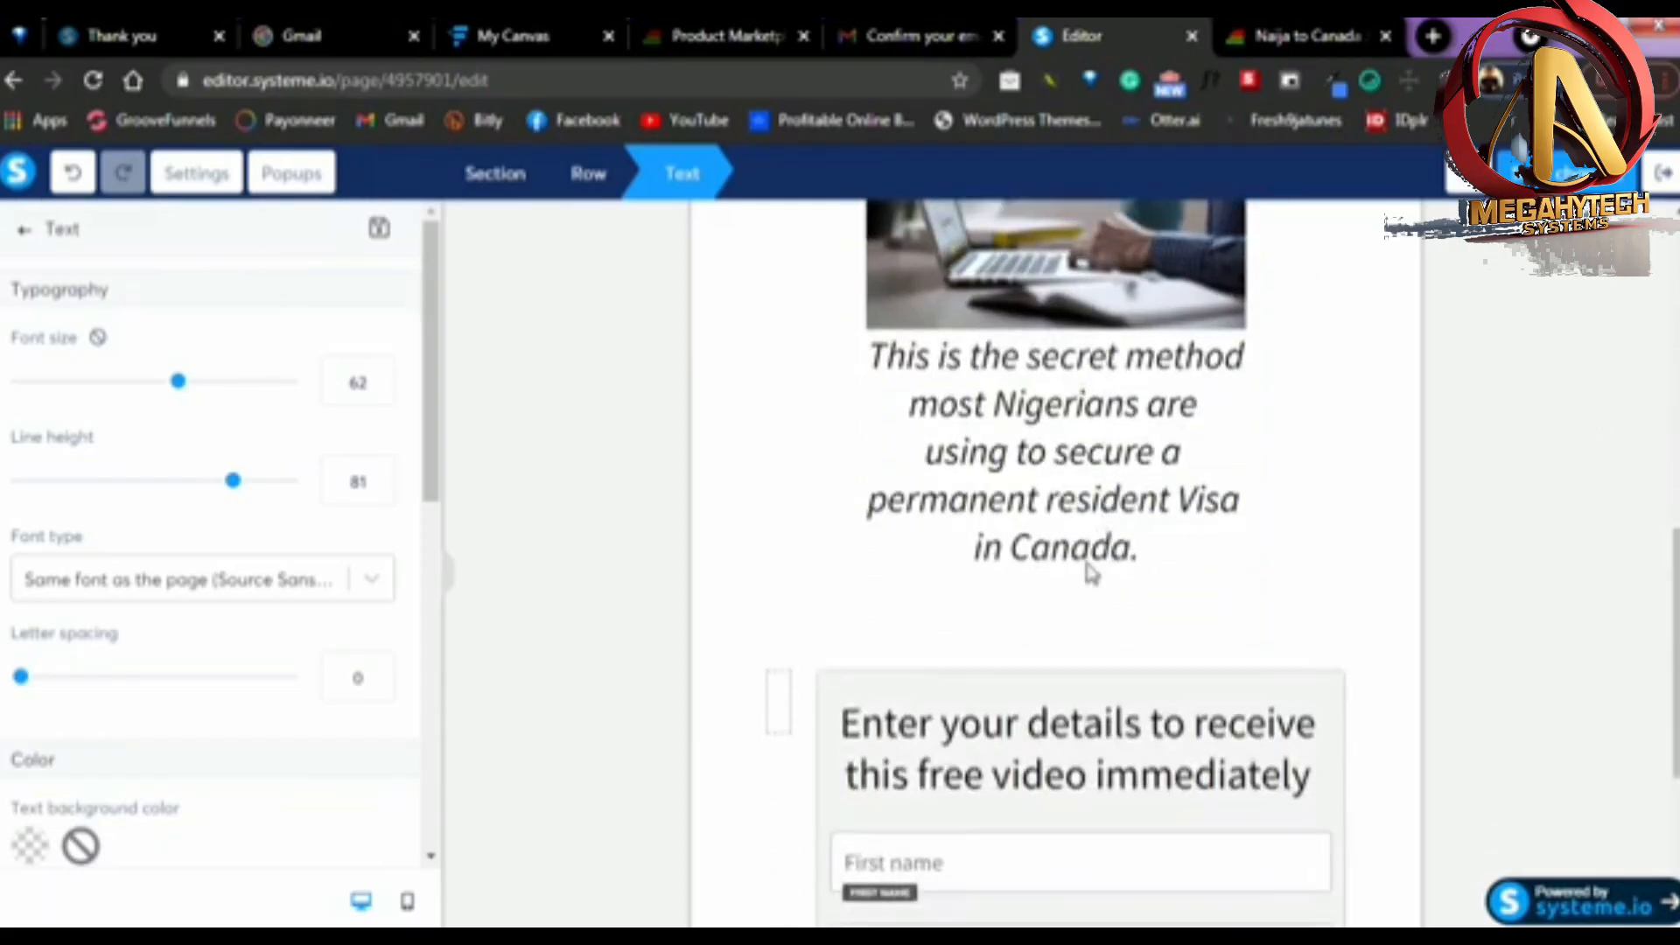
{"action": "left_click", "coordinate": [1081, 495]}
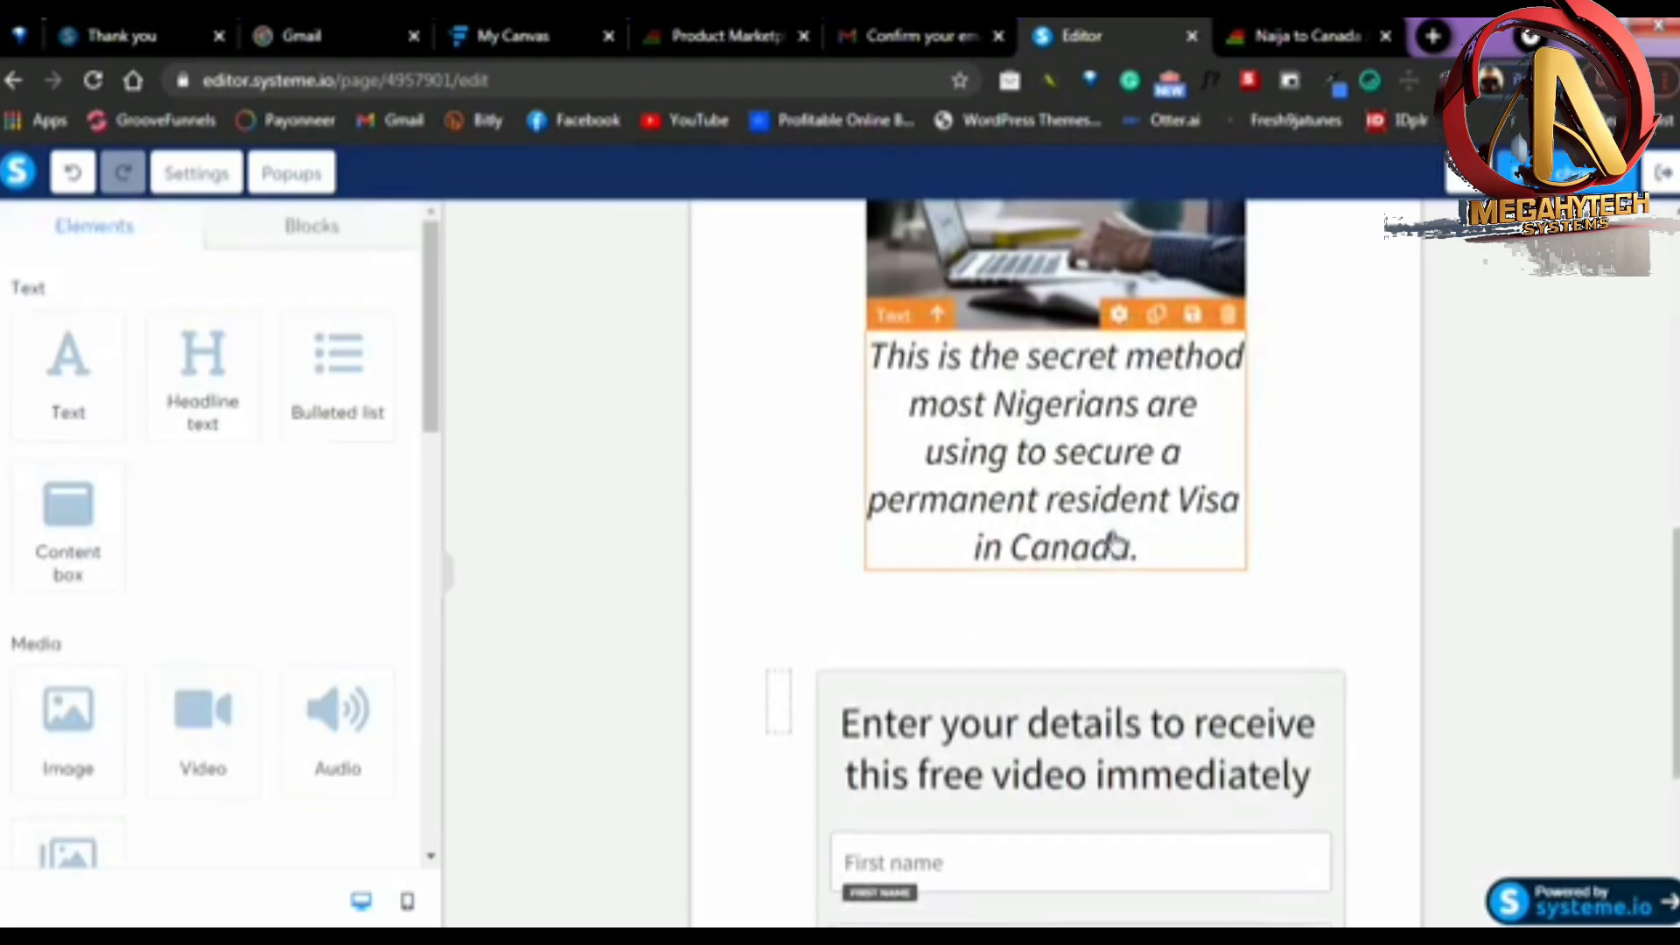
{"action": "left_click", "coordinate": [1135, 558]}
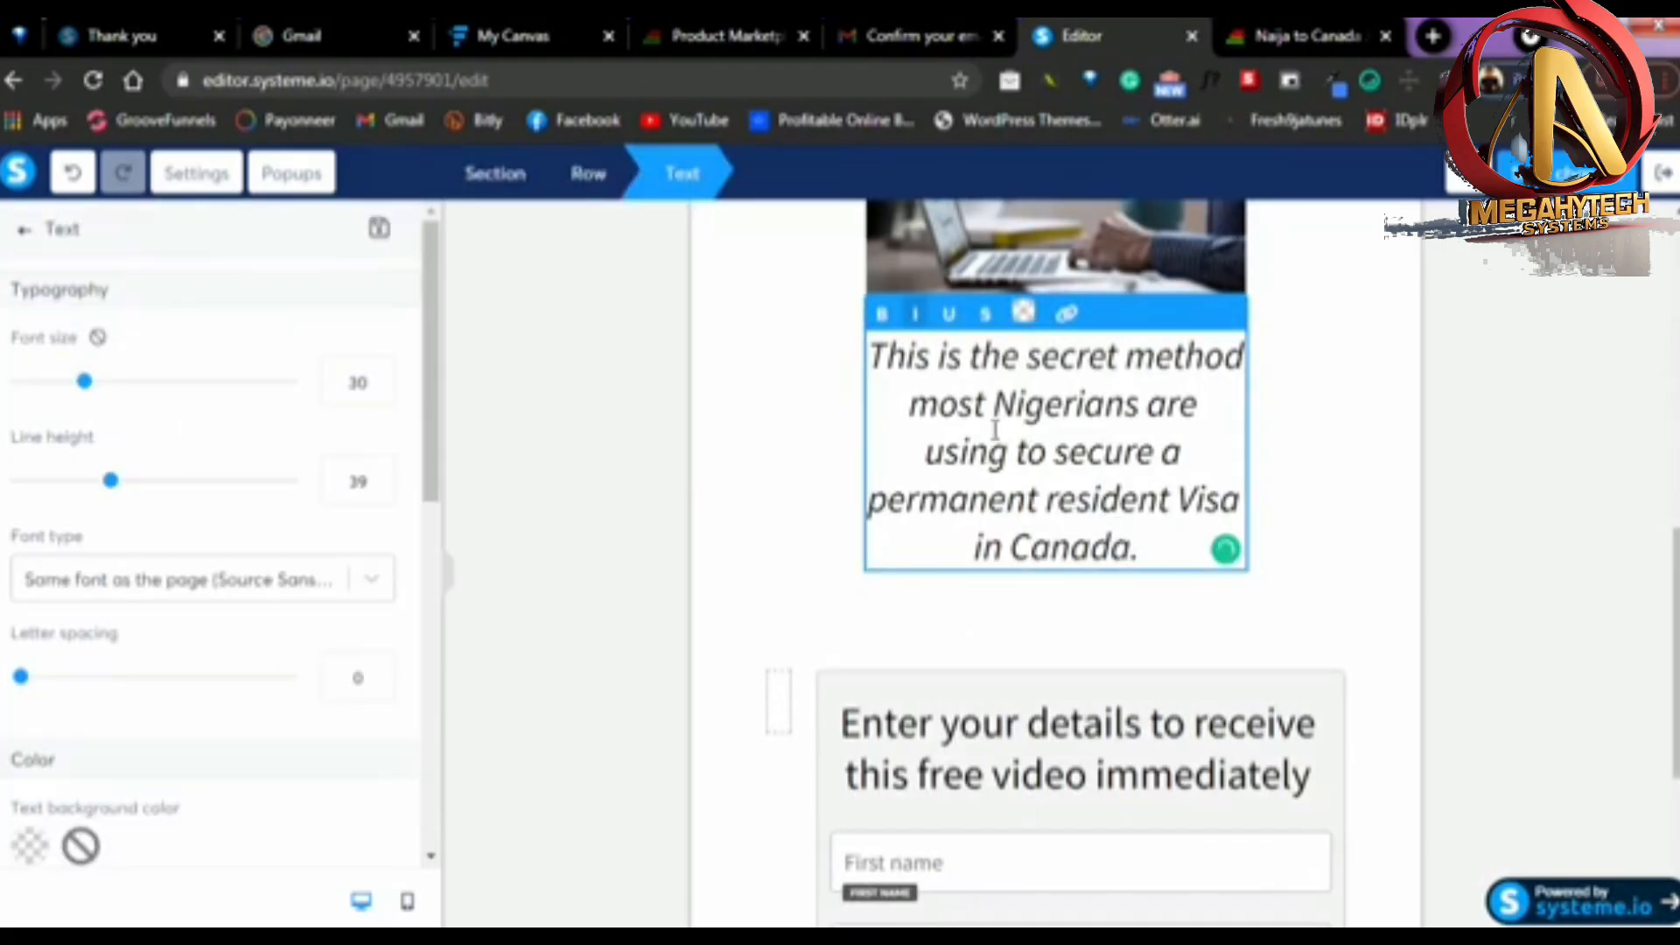
{"action": "left_click_drag", "start_coordinate": [1141, 560], "coordinate": [869, 378]}
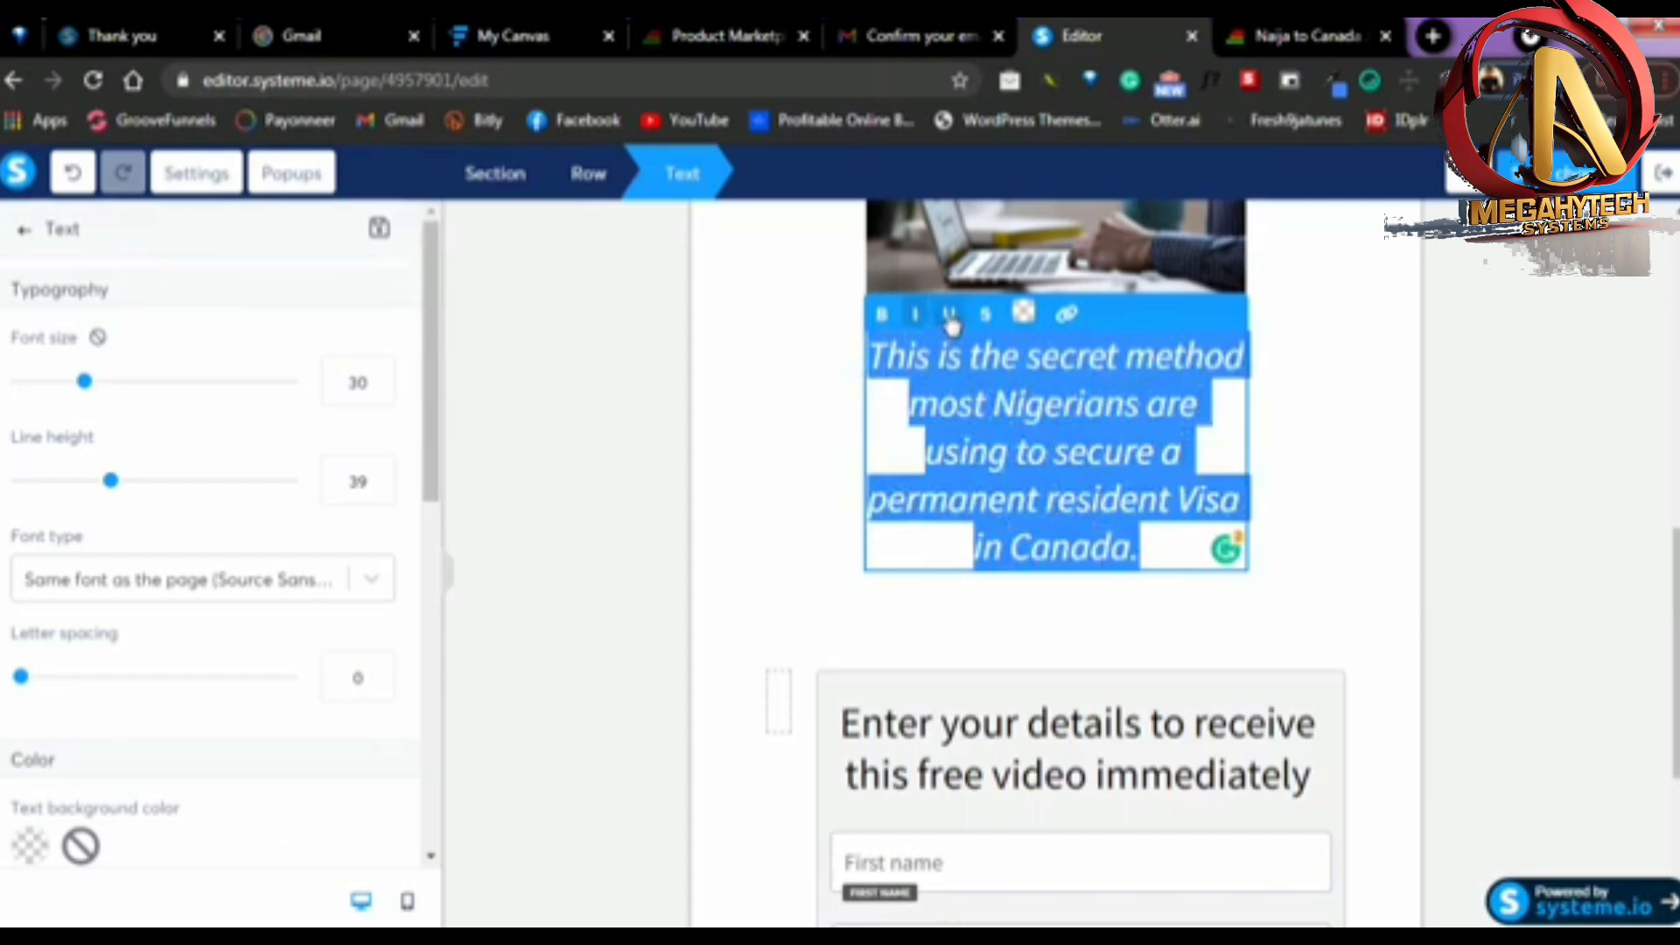
{"action": "left_click", "coordinate": [950, 316]}
{"action": "left_click", "coordinate": [1548, 433]}
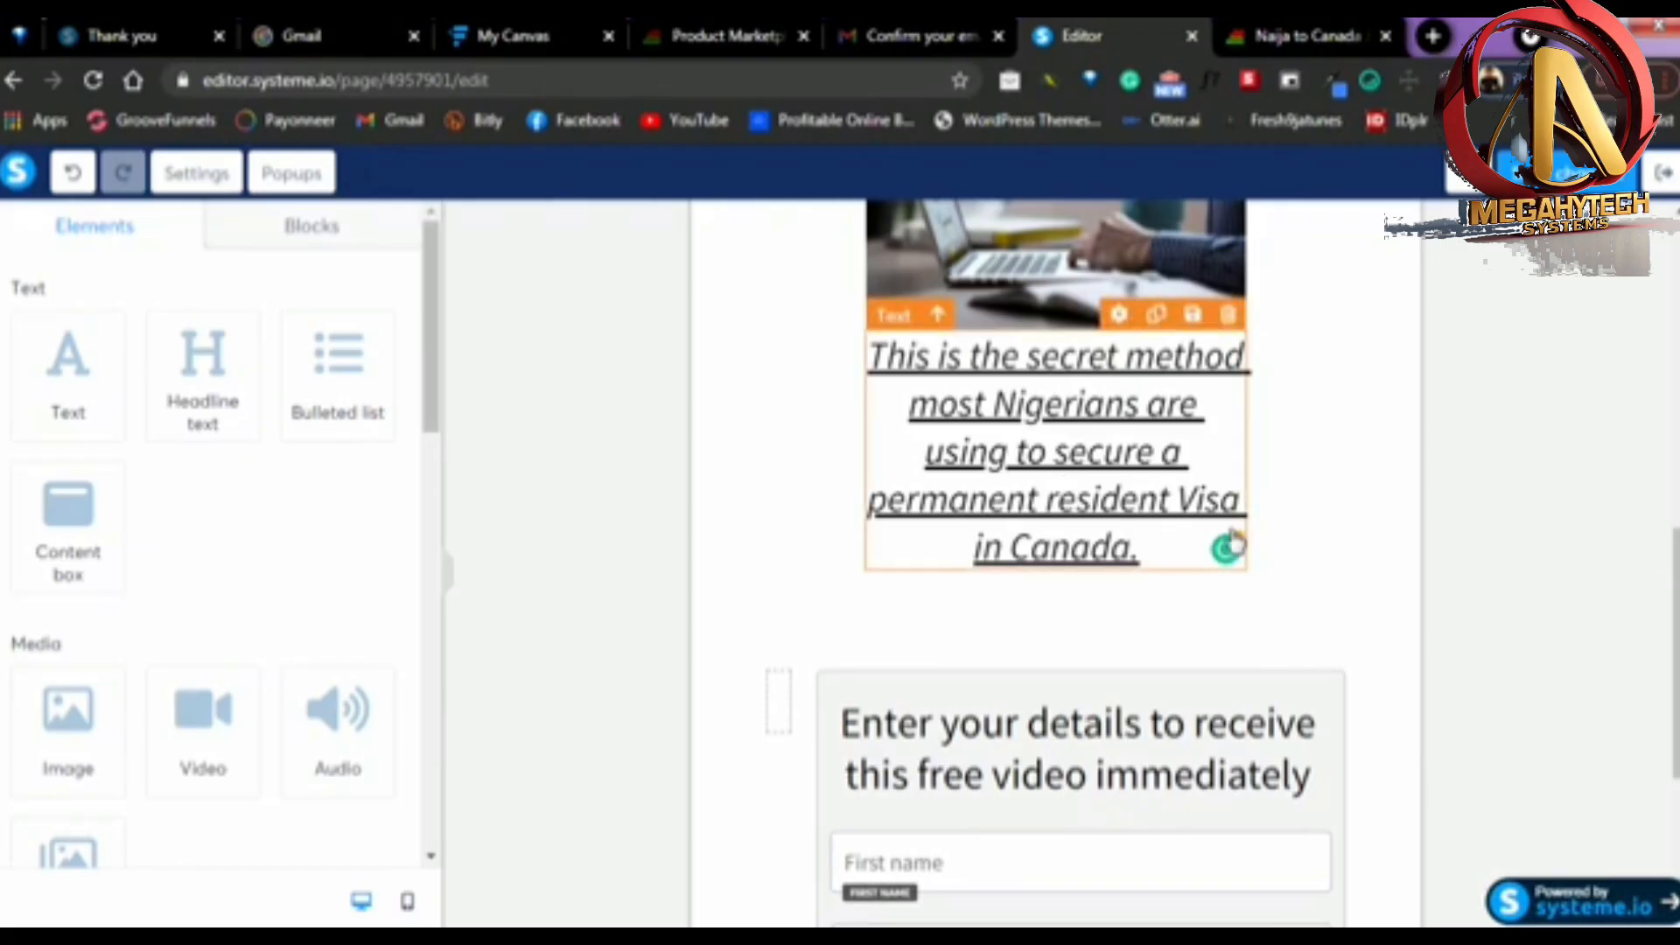
Set the font size of the opt-in form's "GIVE ME THE FREE VIDEO" button to 22
{"action": "scroll", "coordinate": [1298, 540], "scroll_direction": "up", "scroll_amount": 7}
{"action": "scroll", "coordinate": [1237, 513], "scroll_direction": "up", "scroll_amount": 2}
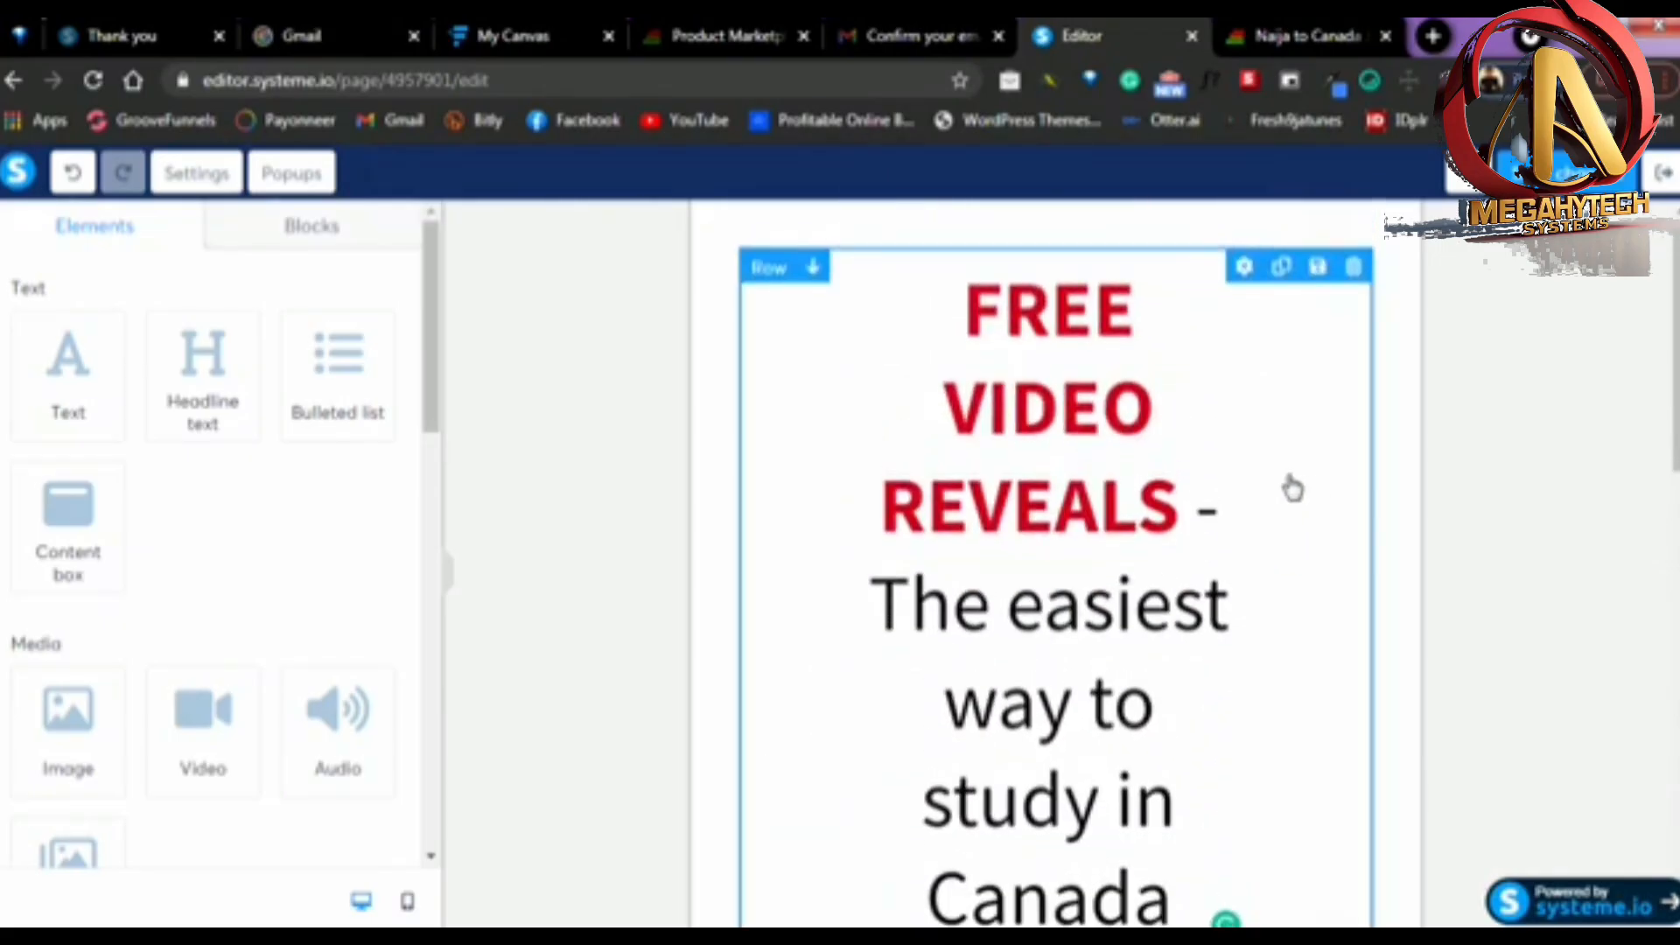
{"action": "scroll", "coordinate": [1294, 487], "scroll_direction": "down", "scroll_amount": 10}
{"action": "scroll", "coordinate": [1286, 488], "scroll_direction": "down", "scroll_amount": 1}
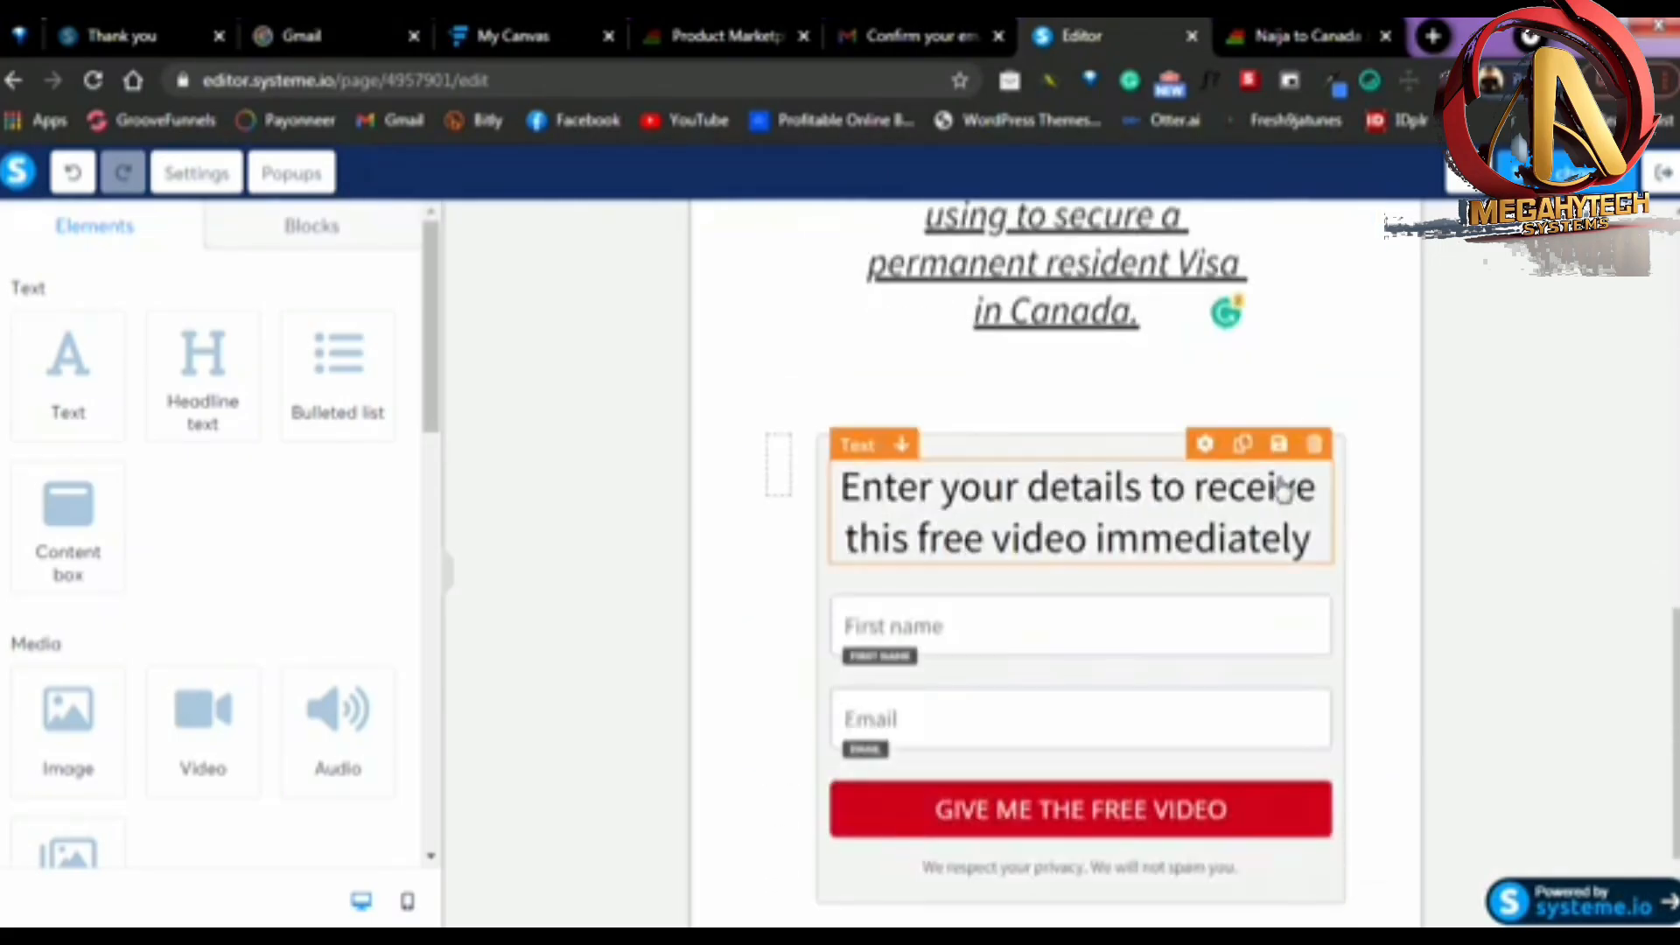
{"action": "scroll", "coordinate": [1283, 490], "scroll_direction": "down", "scroll_amount": 3}
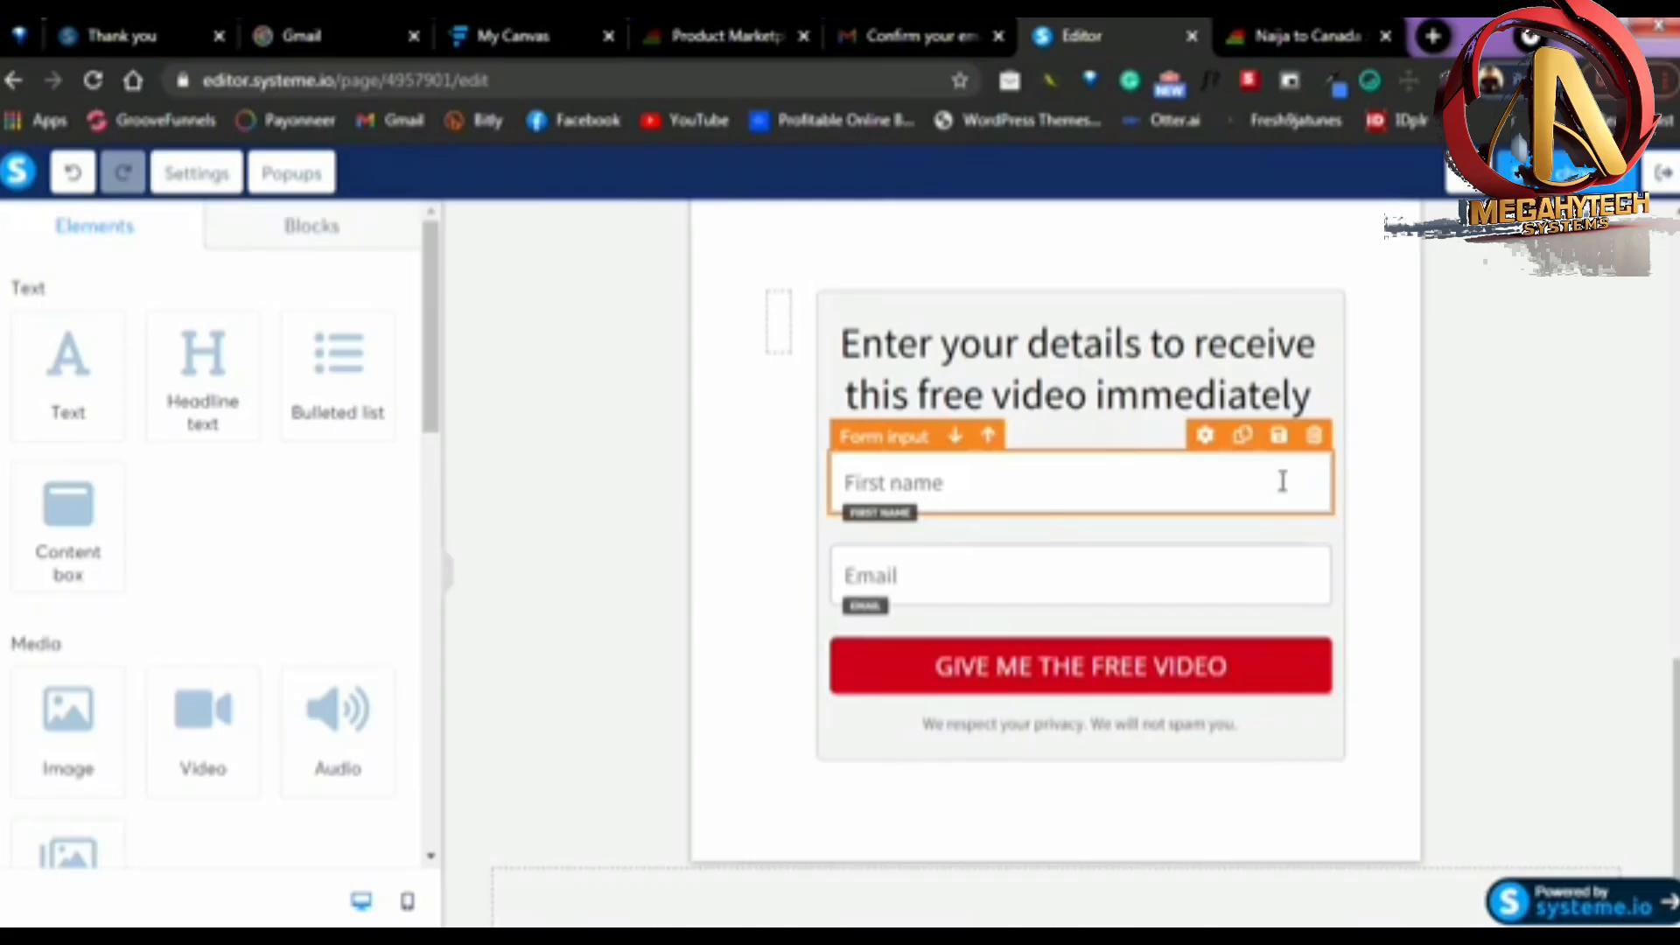
{"action": "left_click", "coordinate": [1049, 686]}
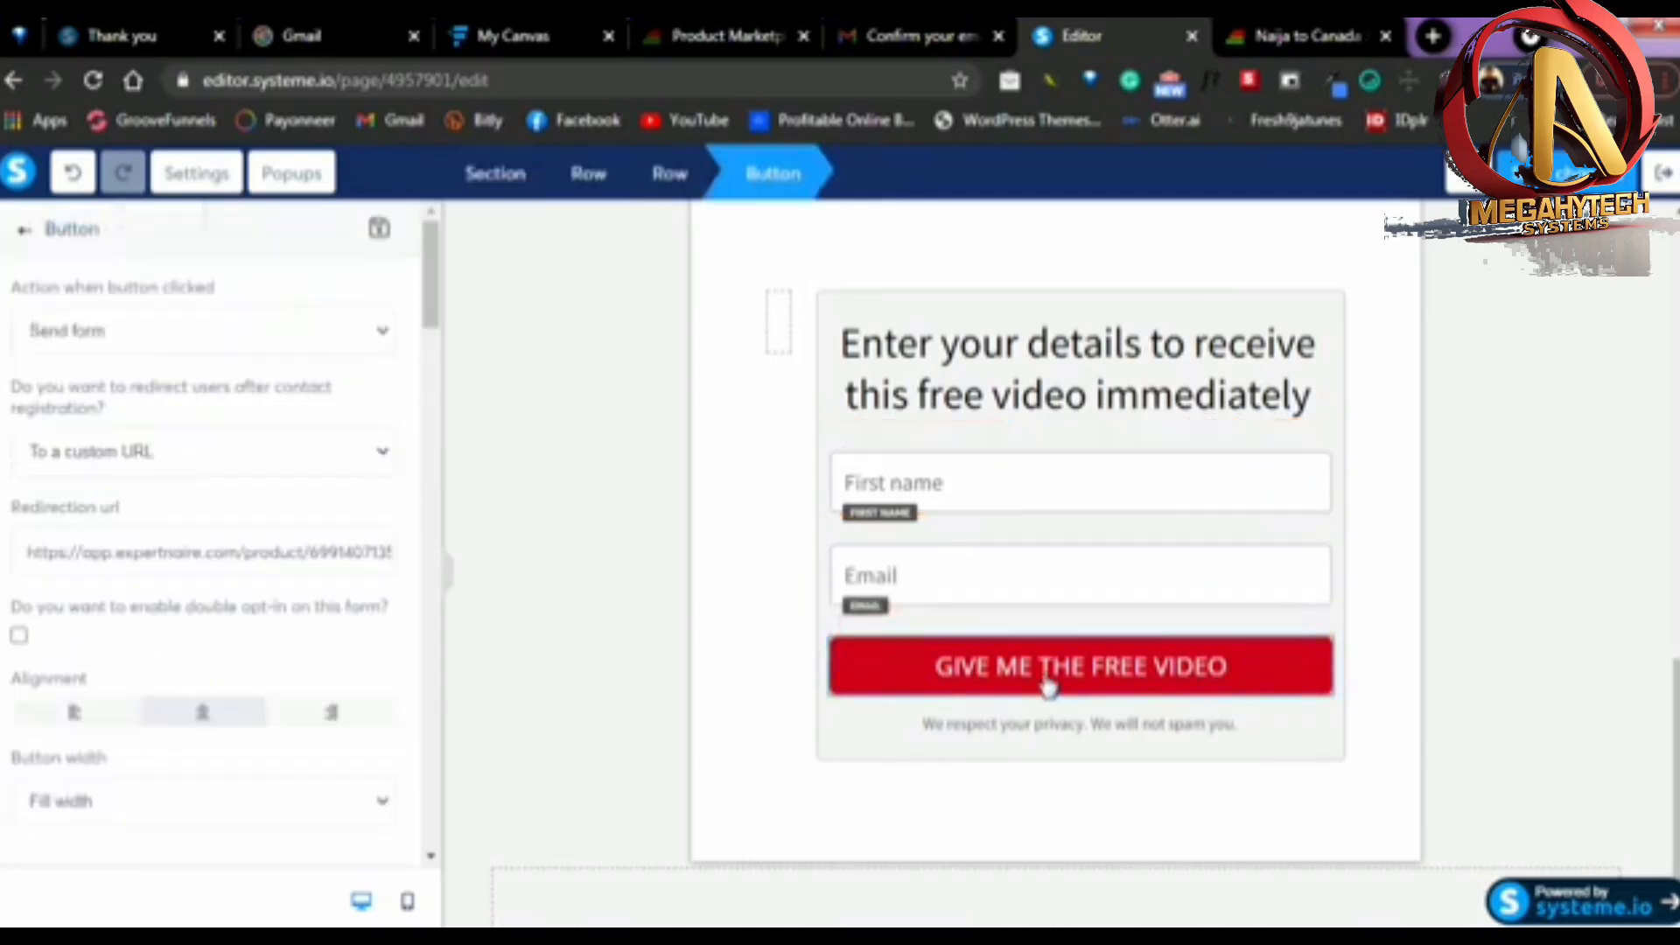
{"action": "scroll", "coordinate": [182, 614], "scroll_direction": "down", "scroll_amount": 10}
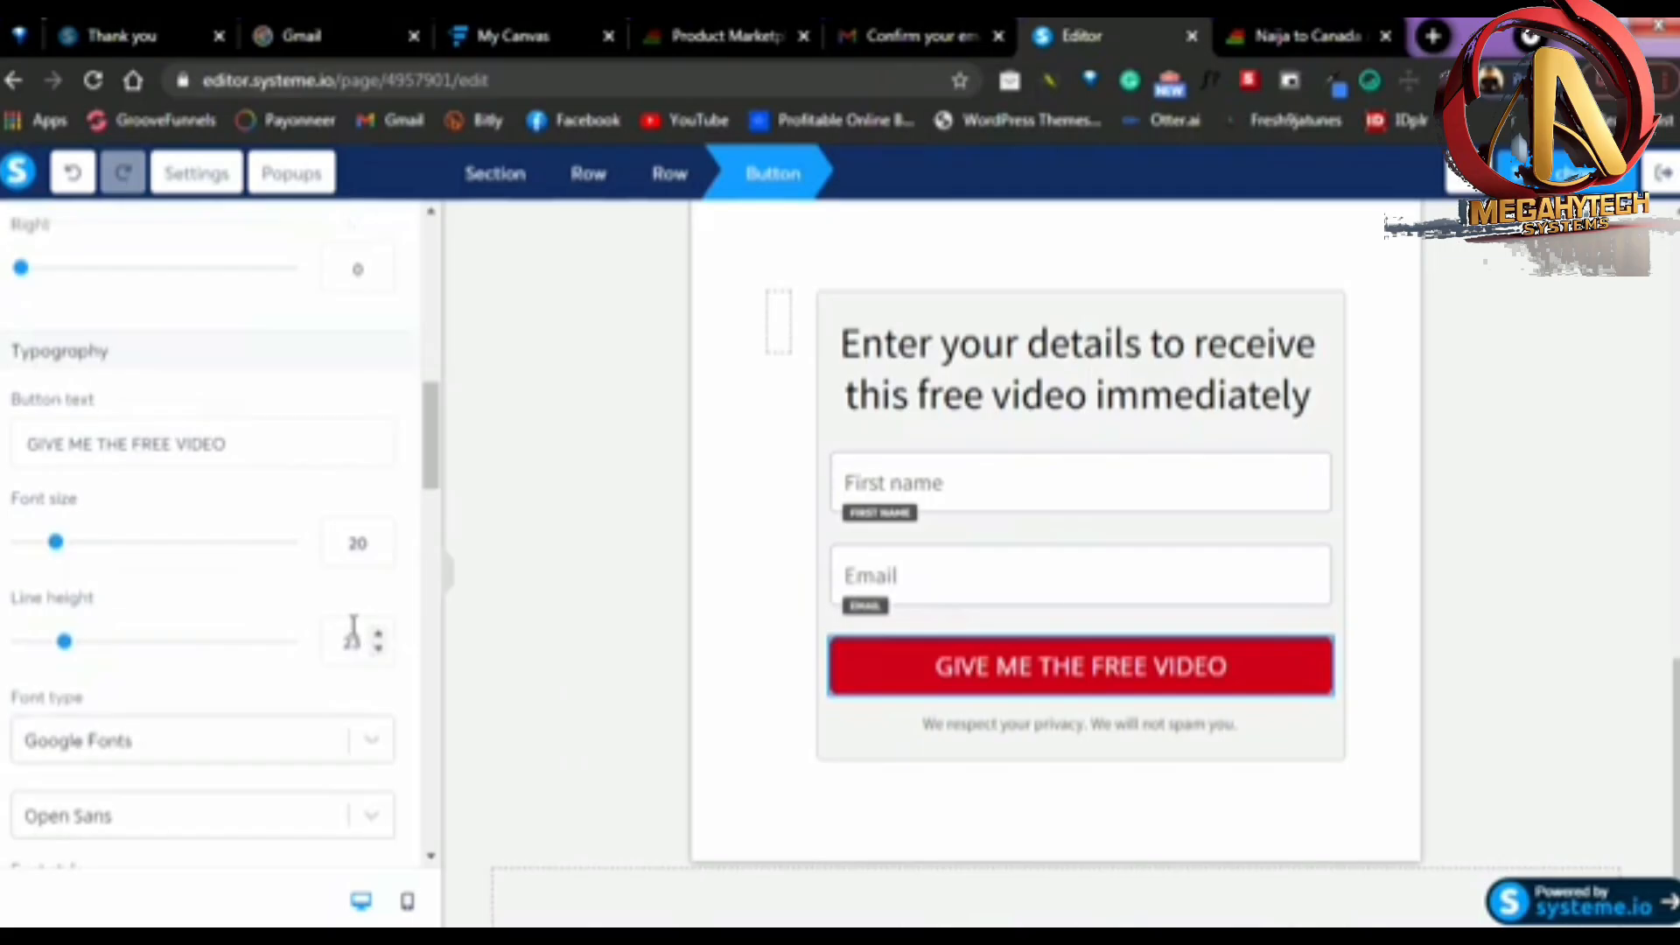
{"action": "scroll", "coordinate": [83, 511], "scroll_direction": "down", "scroll_amount": 1}
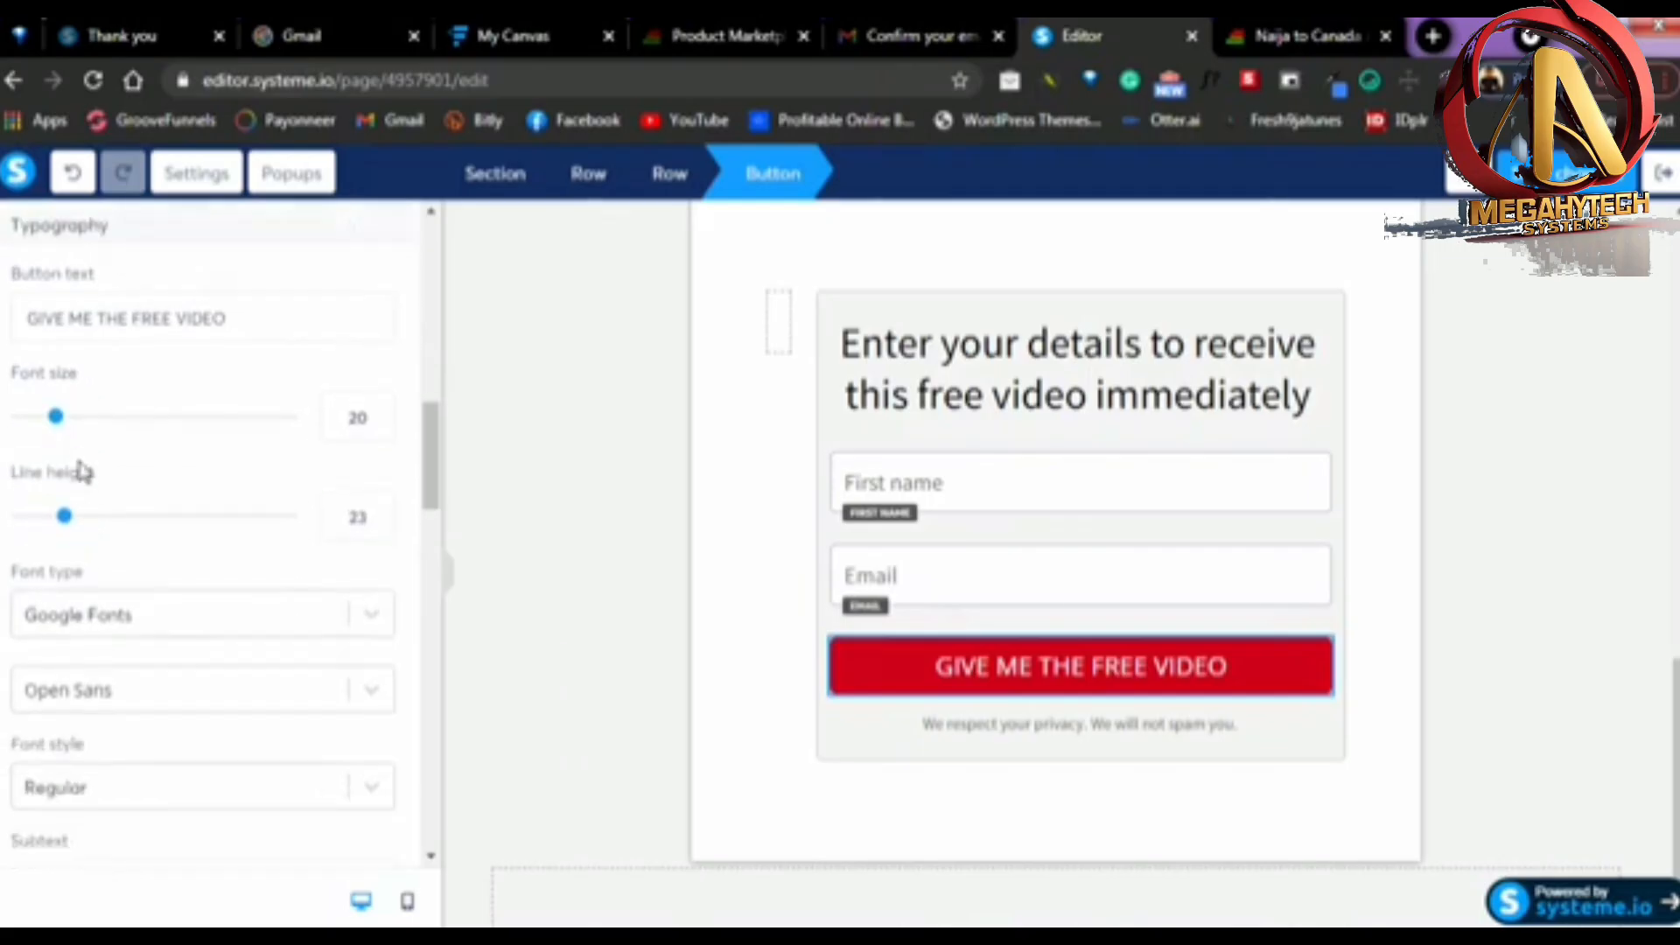
{"action": "left_click", "coordinate": [379, 411]}
{"action": "left_click", "coordinate": [379, 411]}
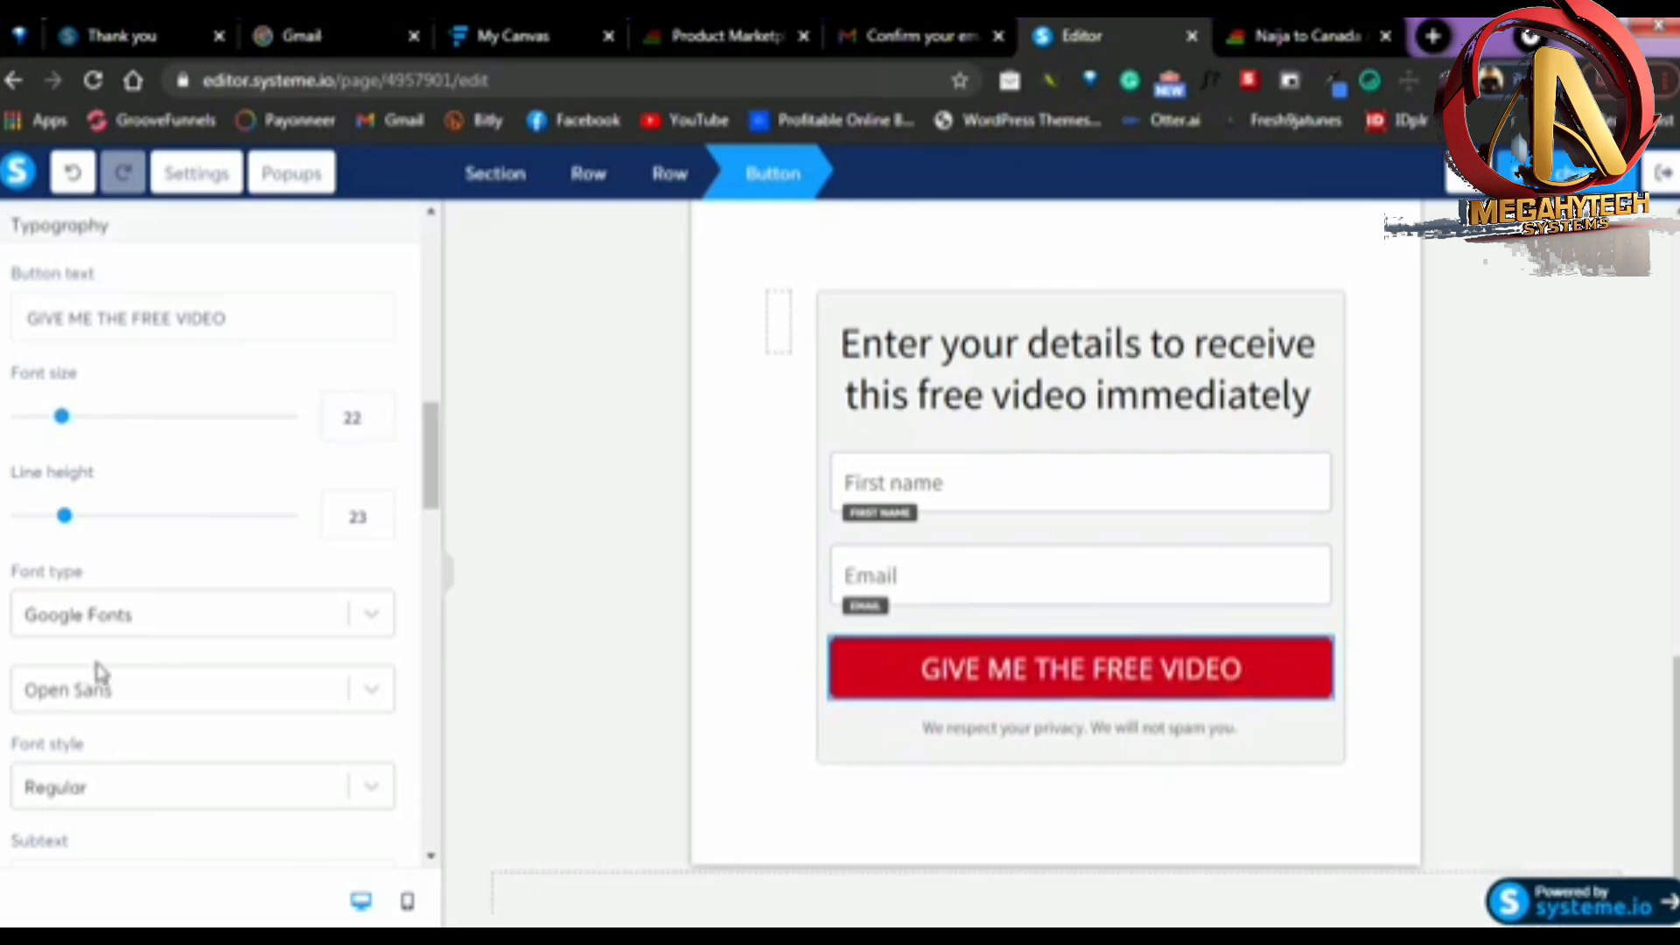
Review the submit button's remaining style options, including font style, colours, padding and rounded corners
{"action": "scroll", "coordinate": [140, 647], "scroll_direction": "down", "scroll_amount": 1}
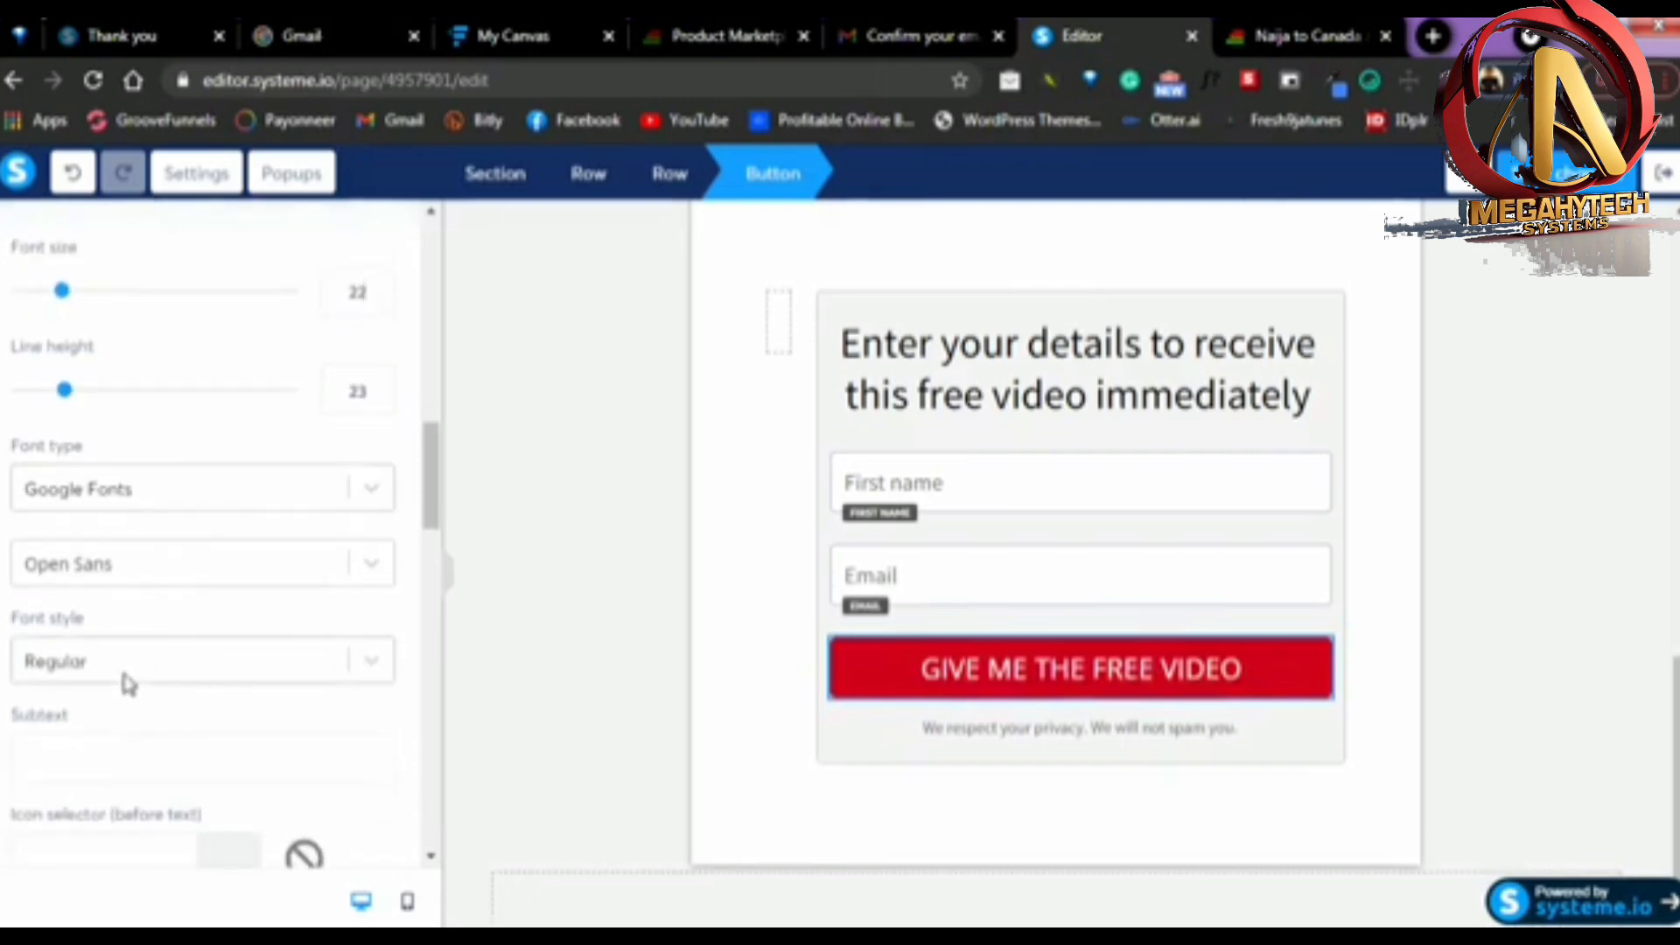
{"action": "left_click", "coordinate": [133, 674]}
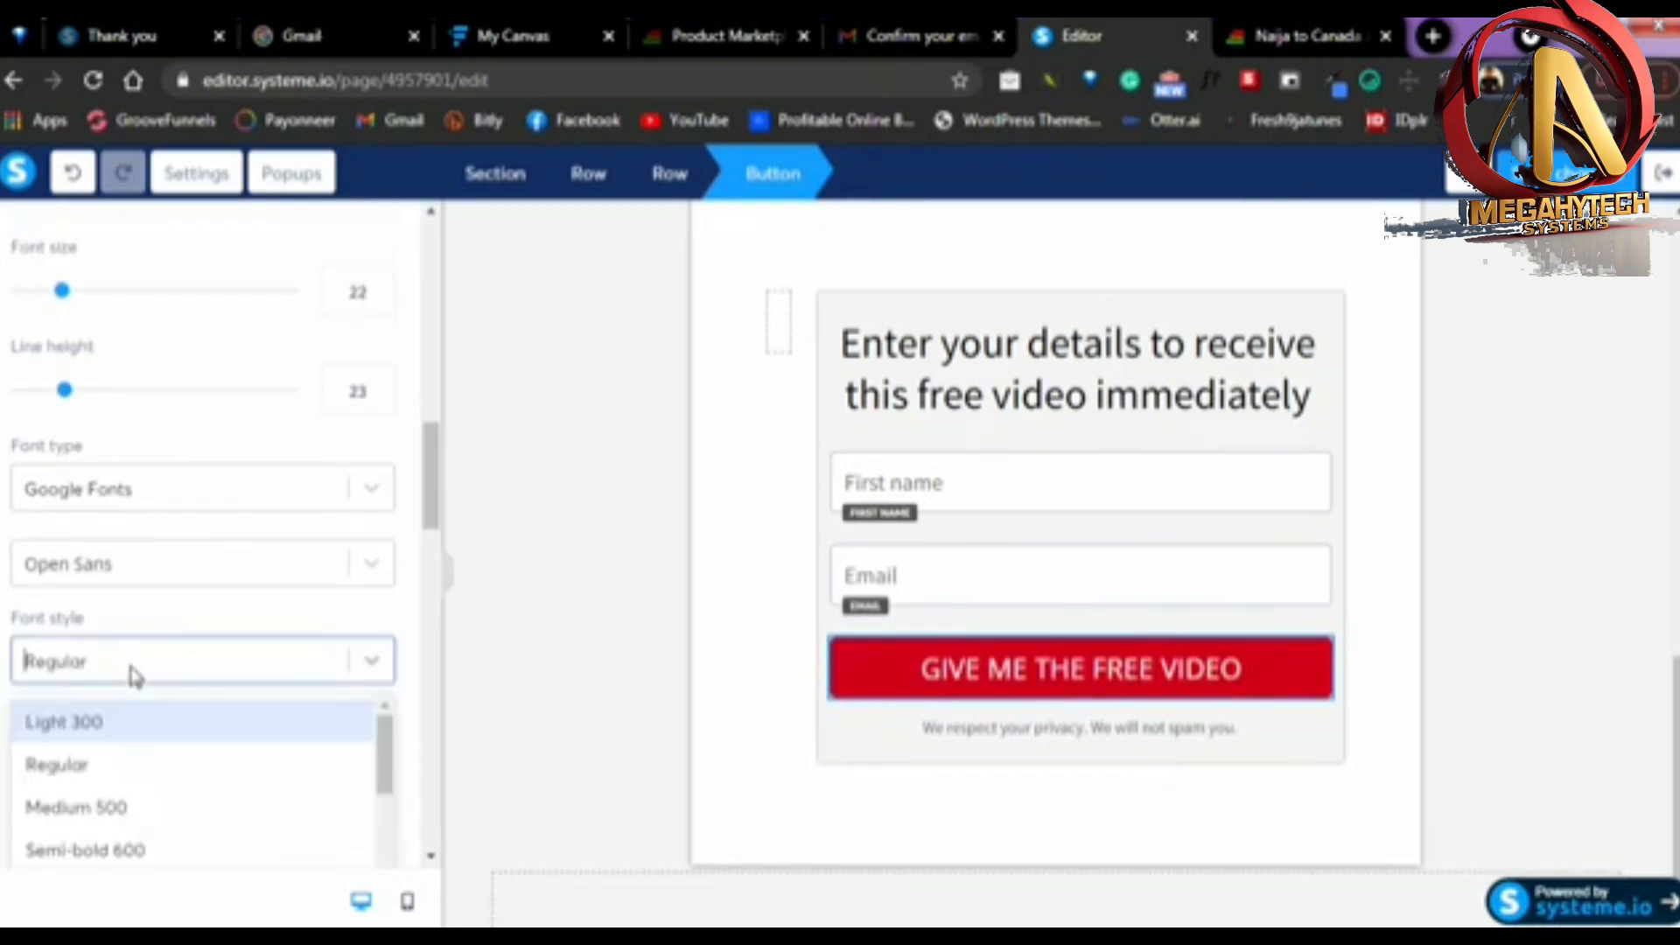
{"action": "left_click", "coordinate": [274, 635]}
{"action": "scroll", "coordinate": [217, 560], "scroll_direction": "down", "scroll_amount": 7}
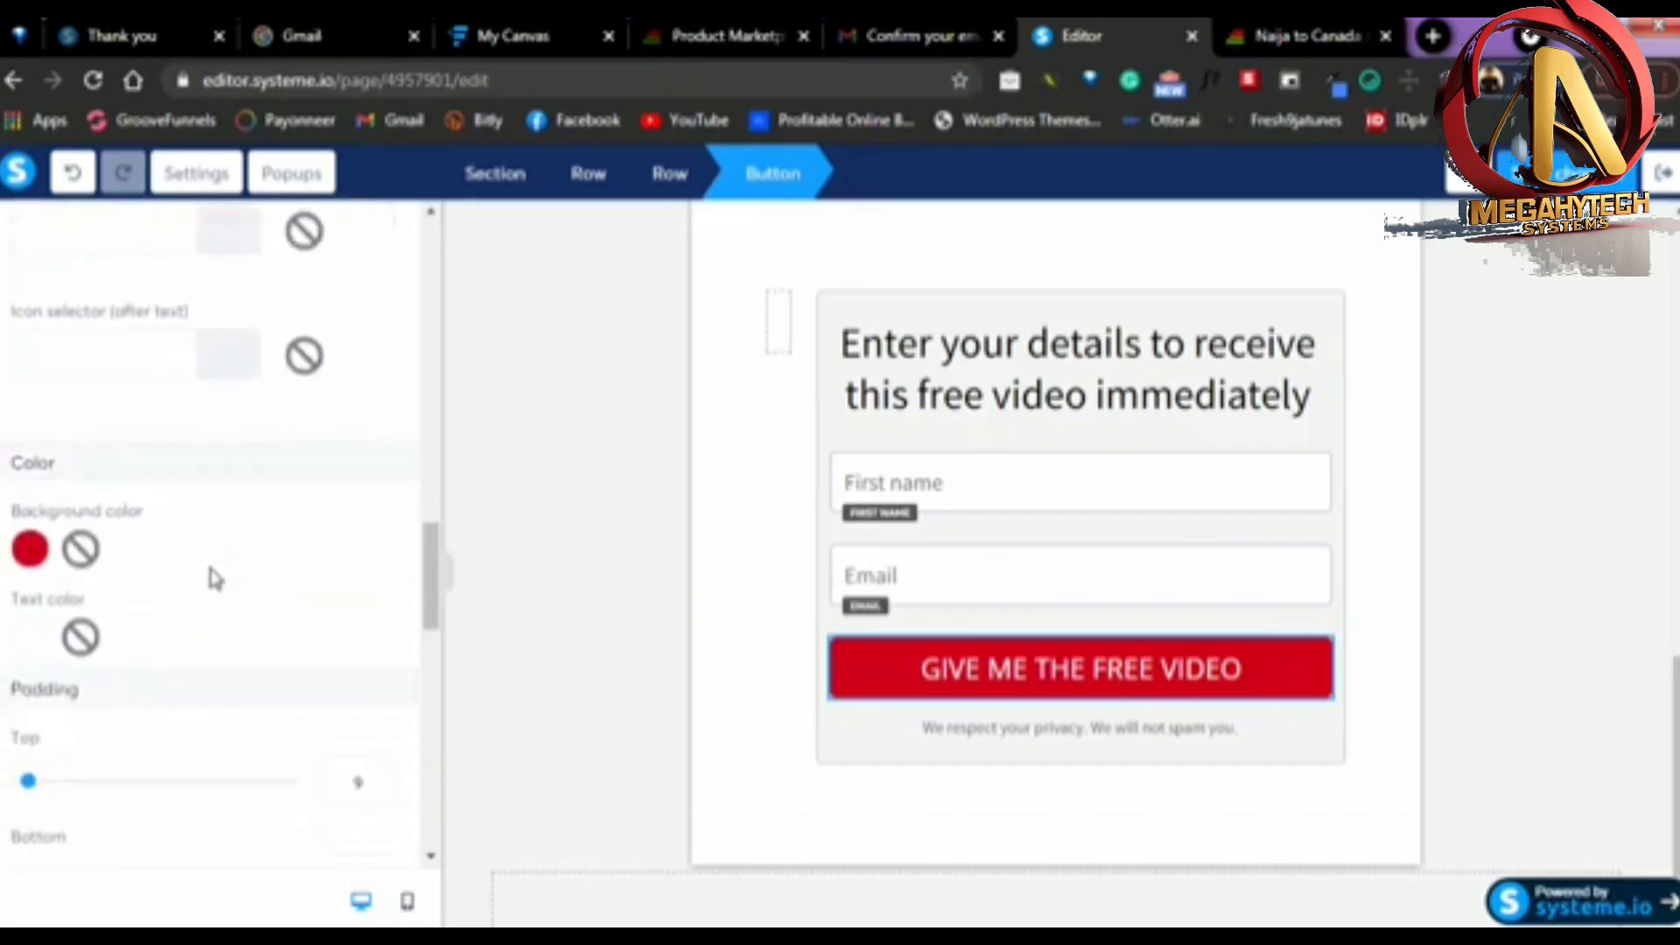
{"action": "scroll", "coordinate": [210, 568], "scroll_direction": "down", "scroll_amount": 7}
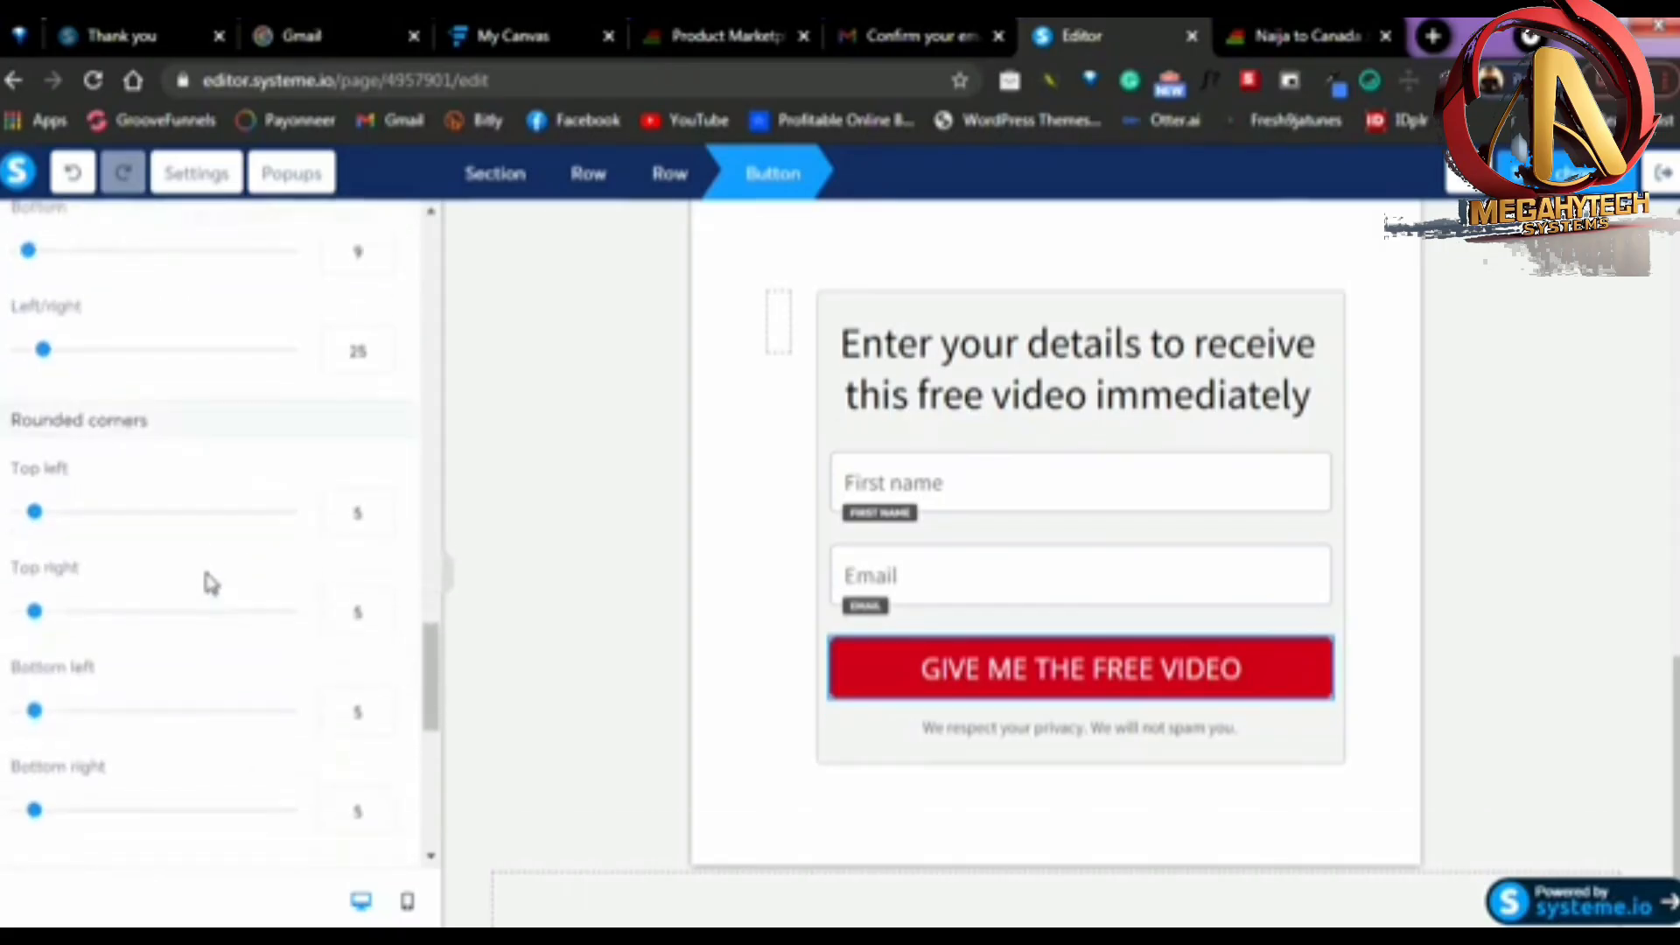
{"action": "scroll", "coordinate": [210, 582], "scroll_direction": "down", "scroll_amount": 3}
{"action": "scroll", "coordinate": [367, 589], "scroll_direction": "up", "scroll_amount": 10}
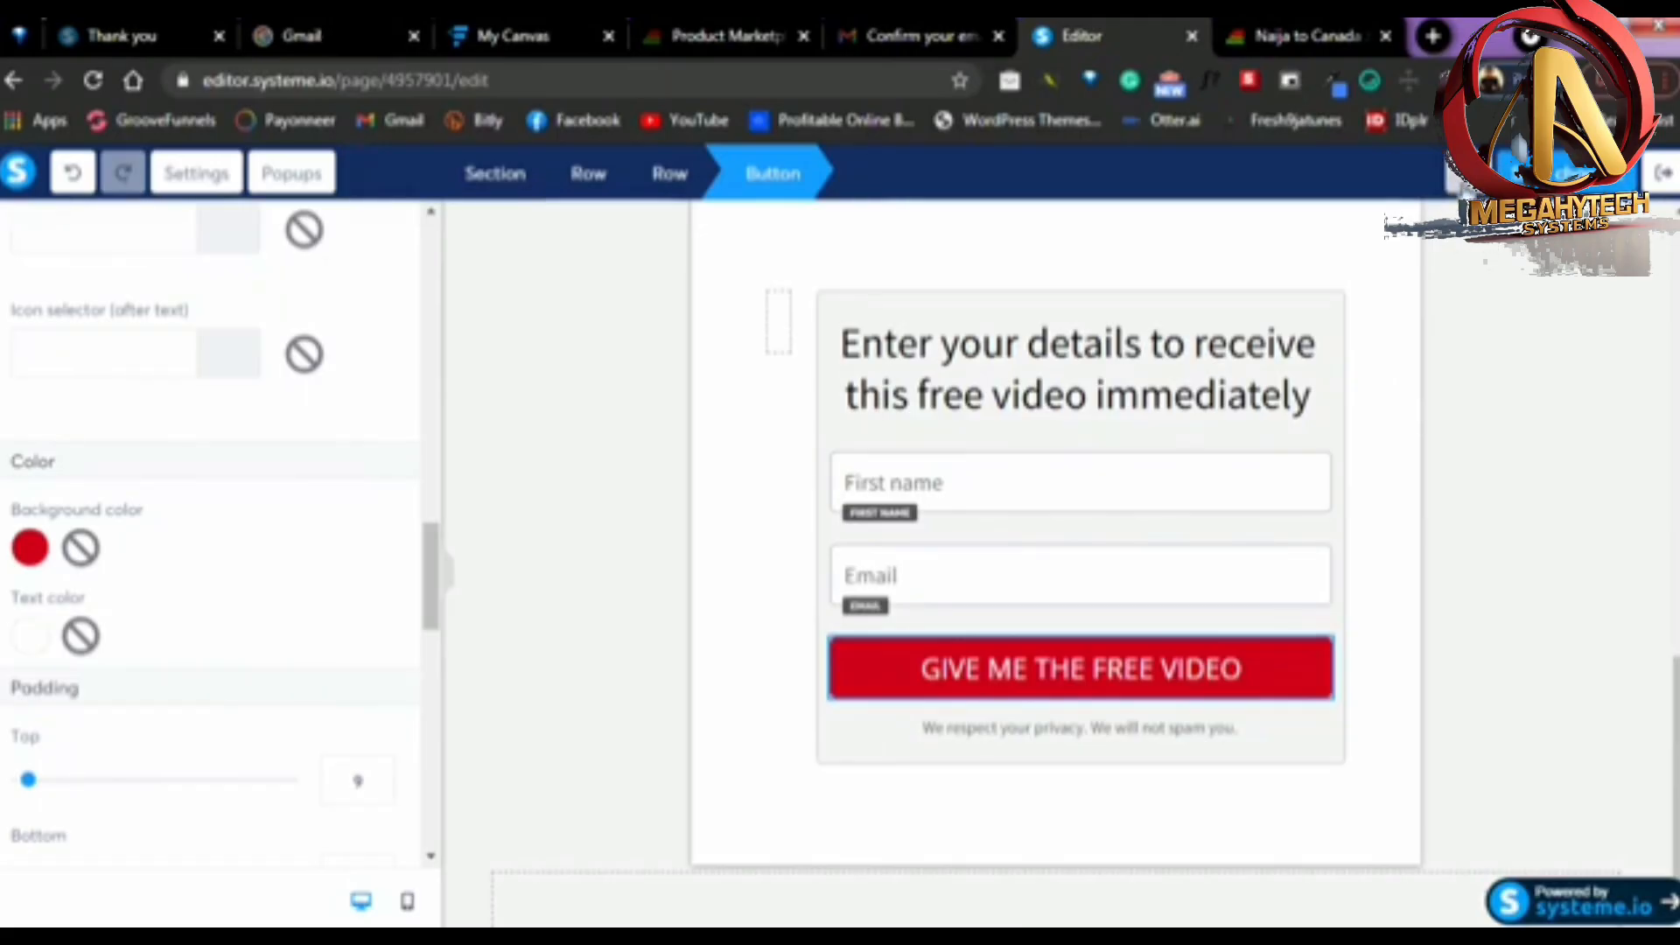
Preview the squeeze page and look through it from the headline down to the sign-up form
{"action": "left_click", "coordinate": [1463, 180]}
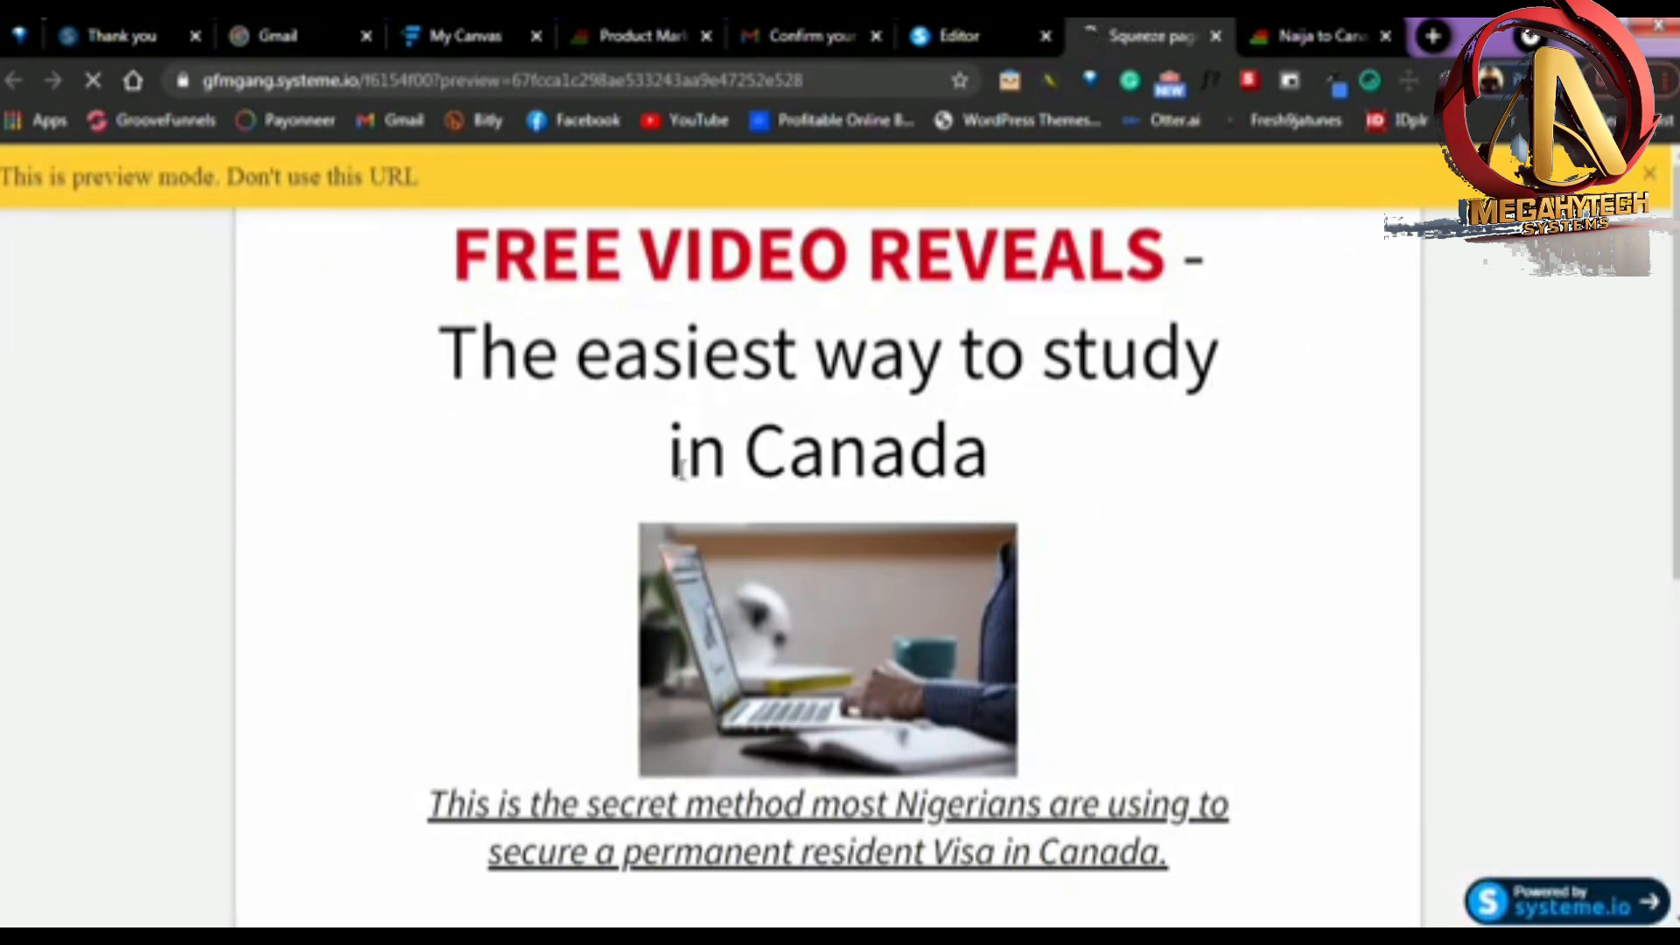
{"action": "scroll", "coordinate": [714, 437], "scroll_direction": "down", "scroll_amount": 5}
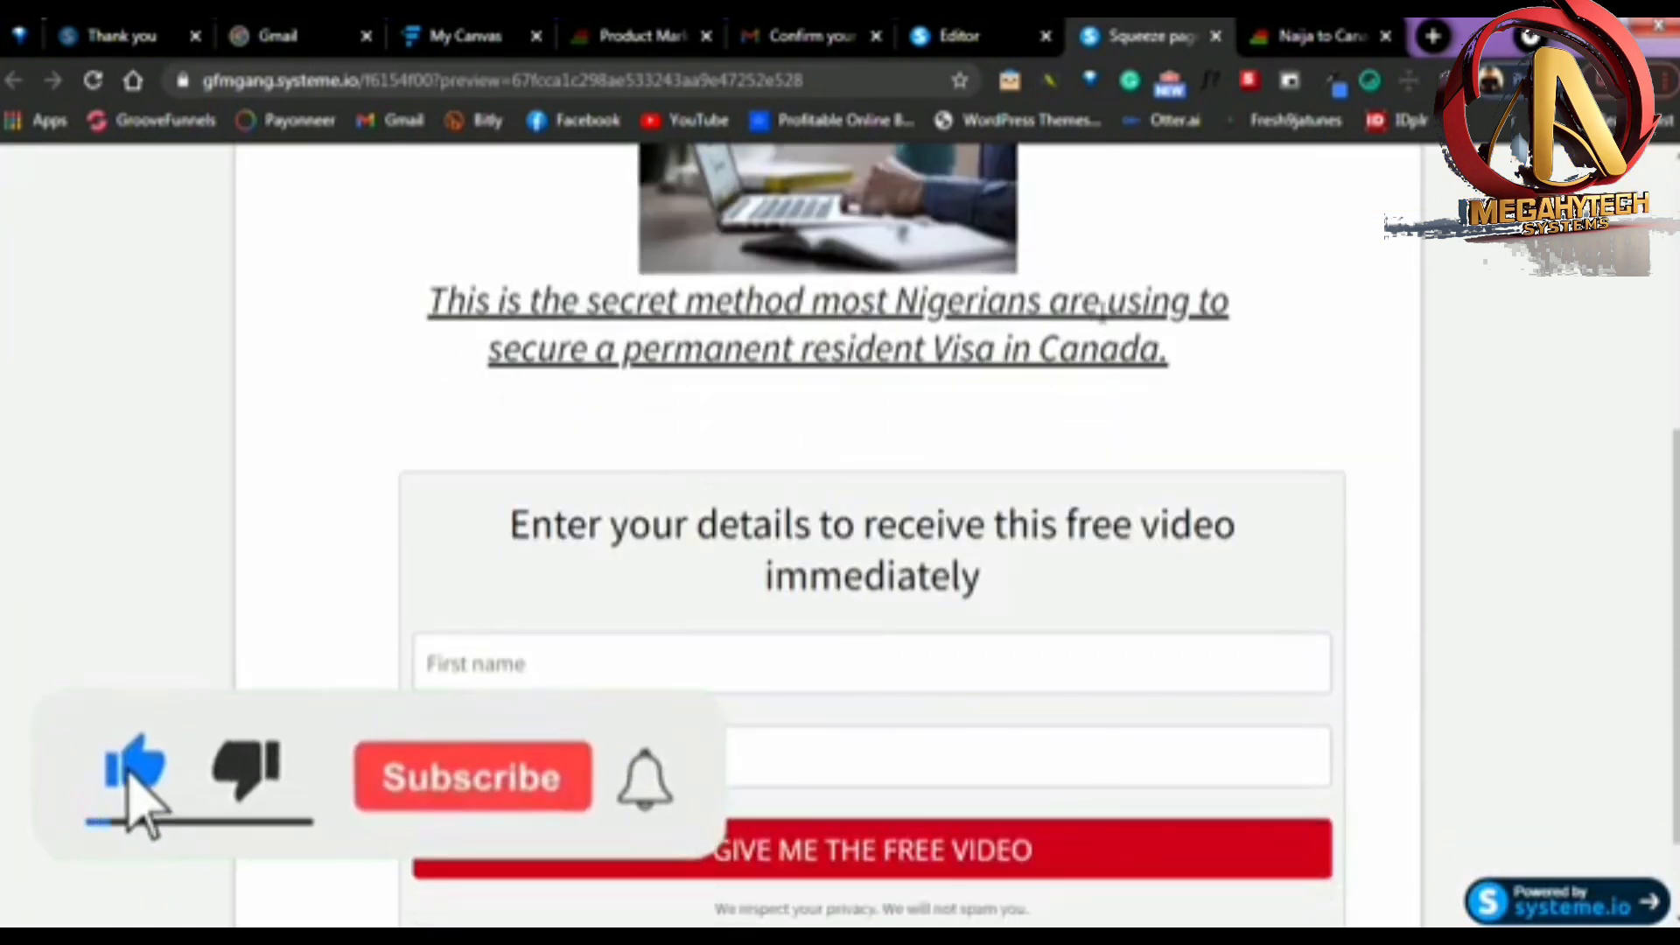
{"action": "scroll", "coordinate": [1125, 393], "scroll_direction": "down", "scroll_amount": 2}
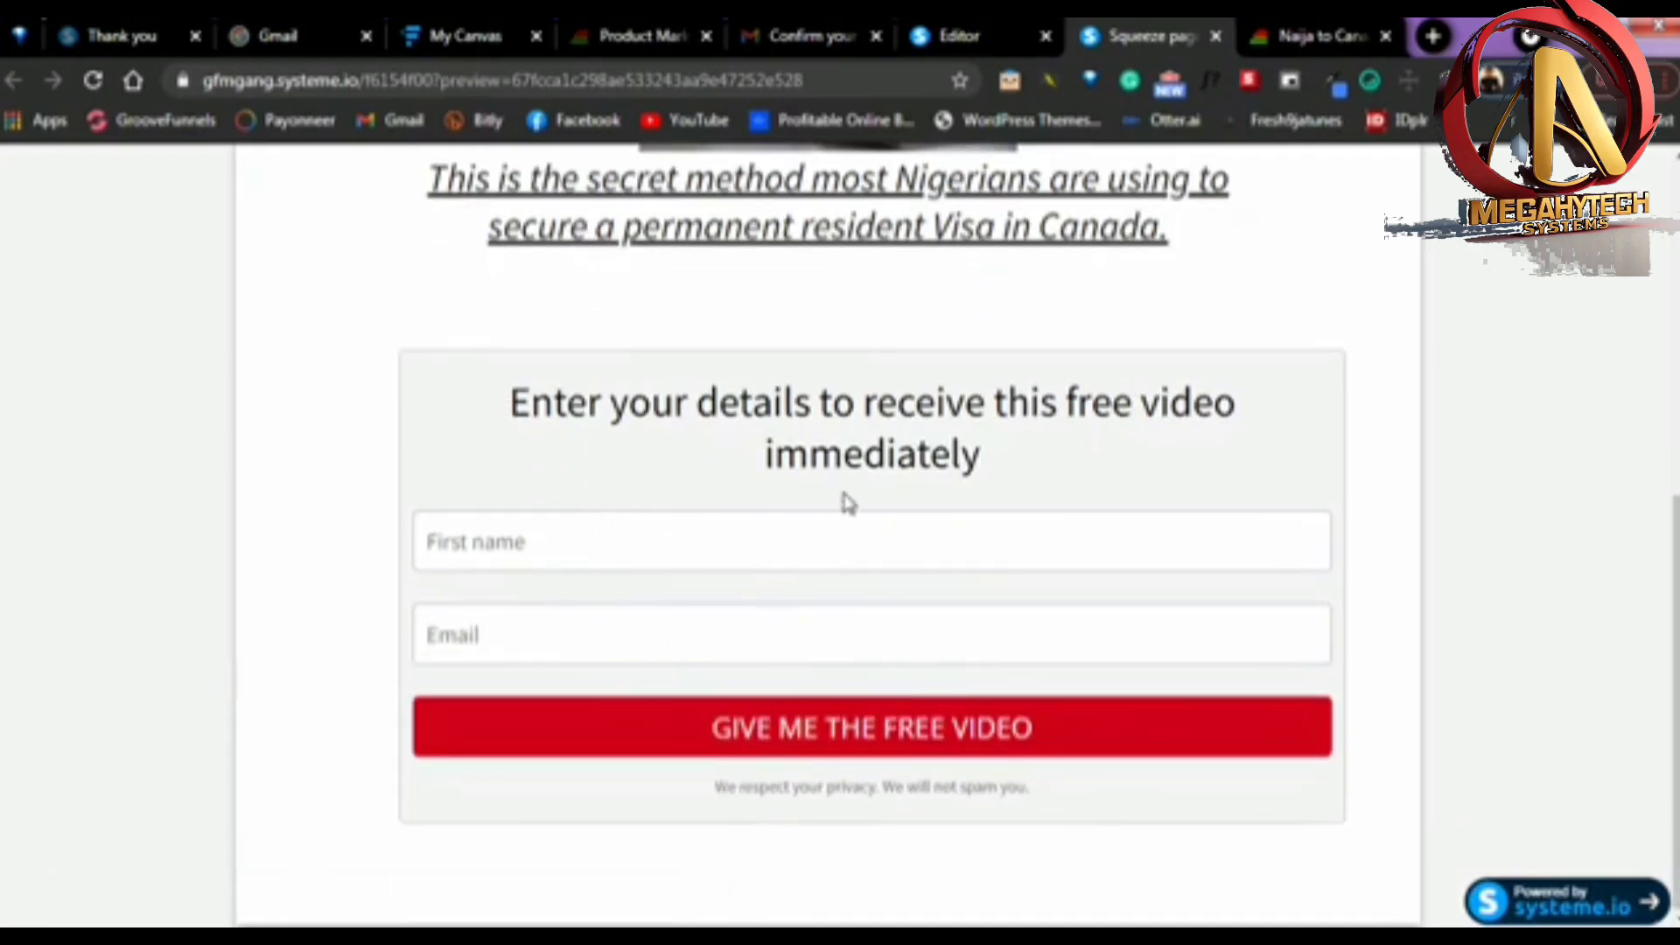
Fill in the previewed opt-in form with a test first name and e-mail address
{"action": "left_click", "coordinate": [591, 547]}
{"action": "left_click", "coordinate": [529, 608]}
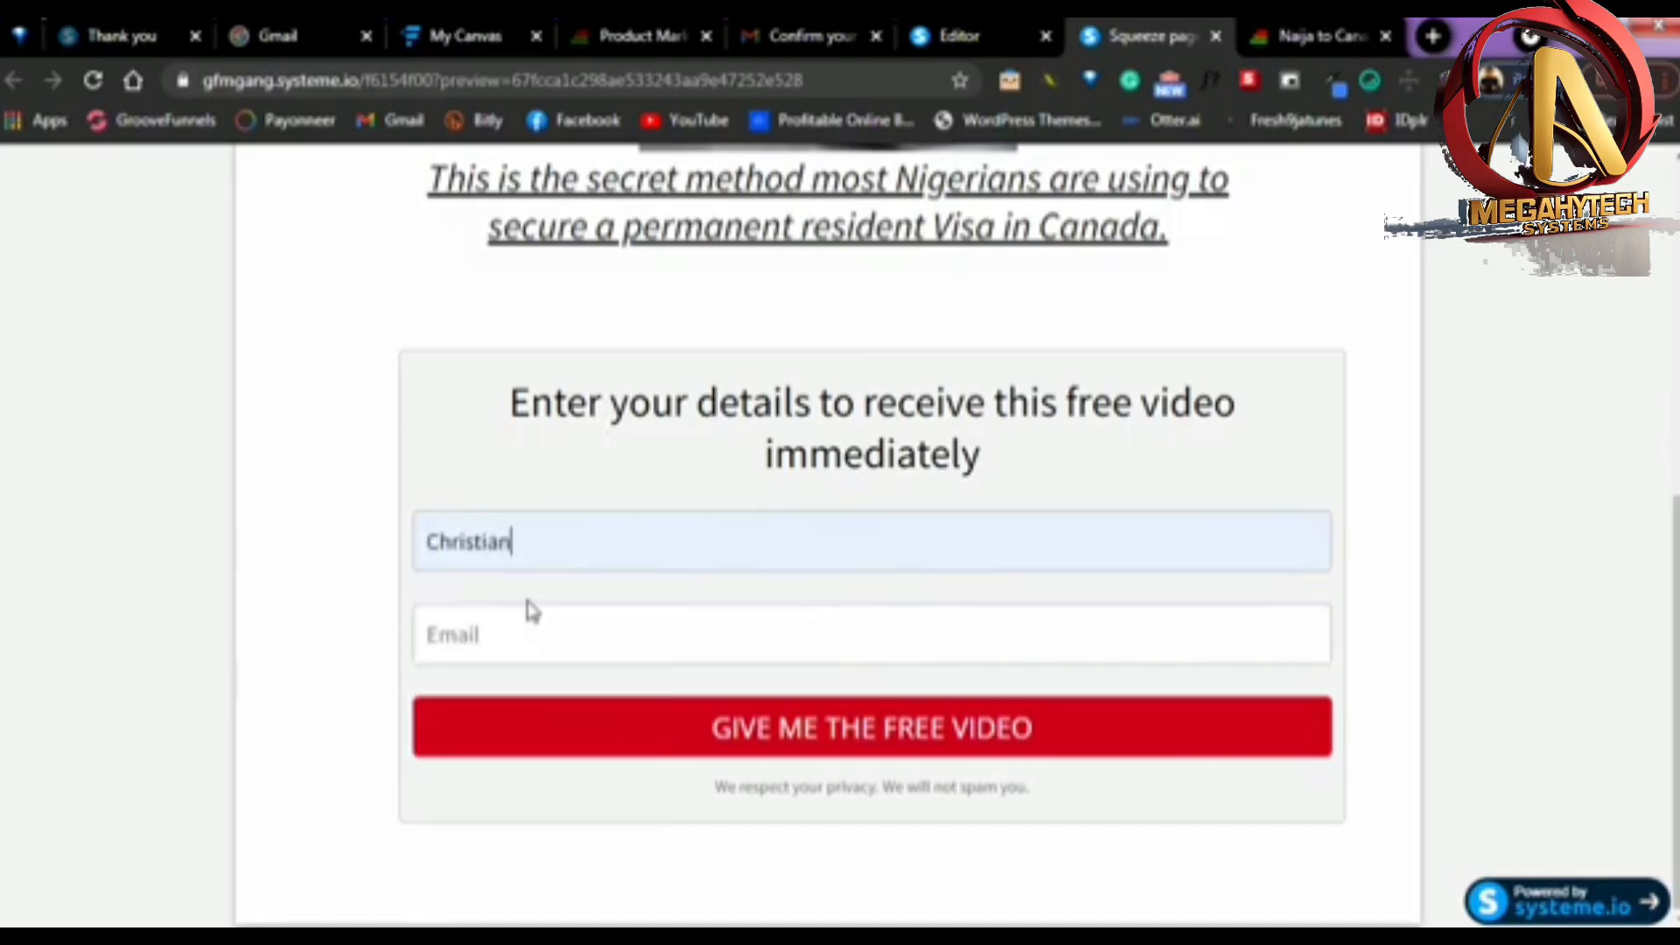
{"action": "left_click", "coordinate": [507, 634]}
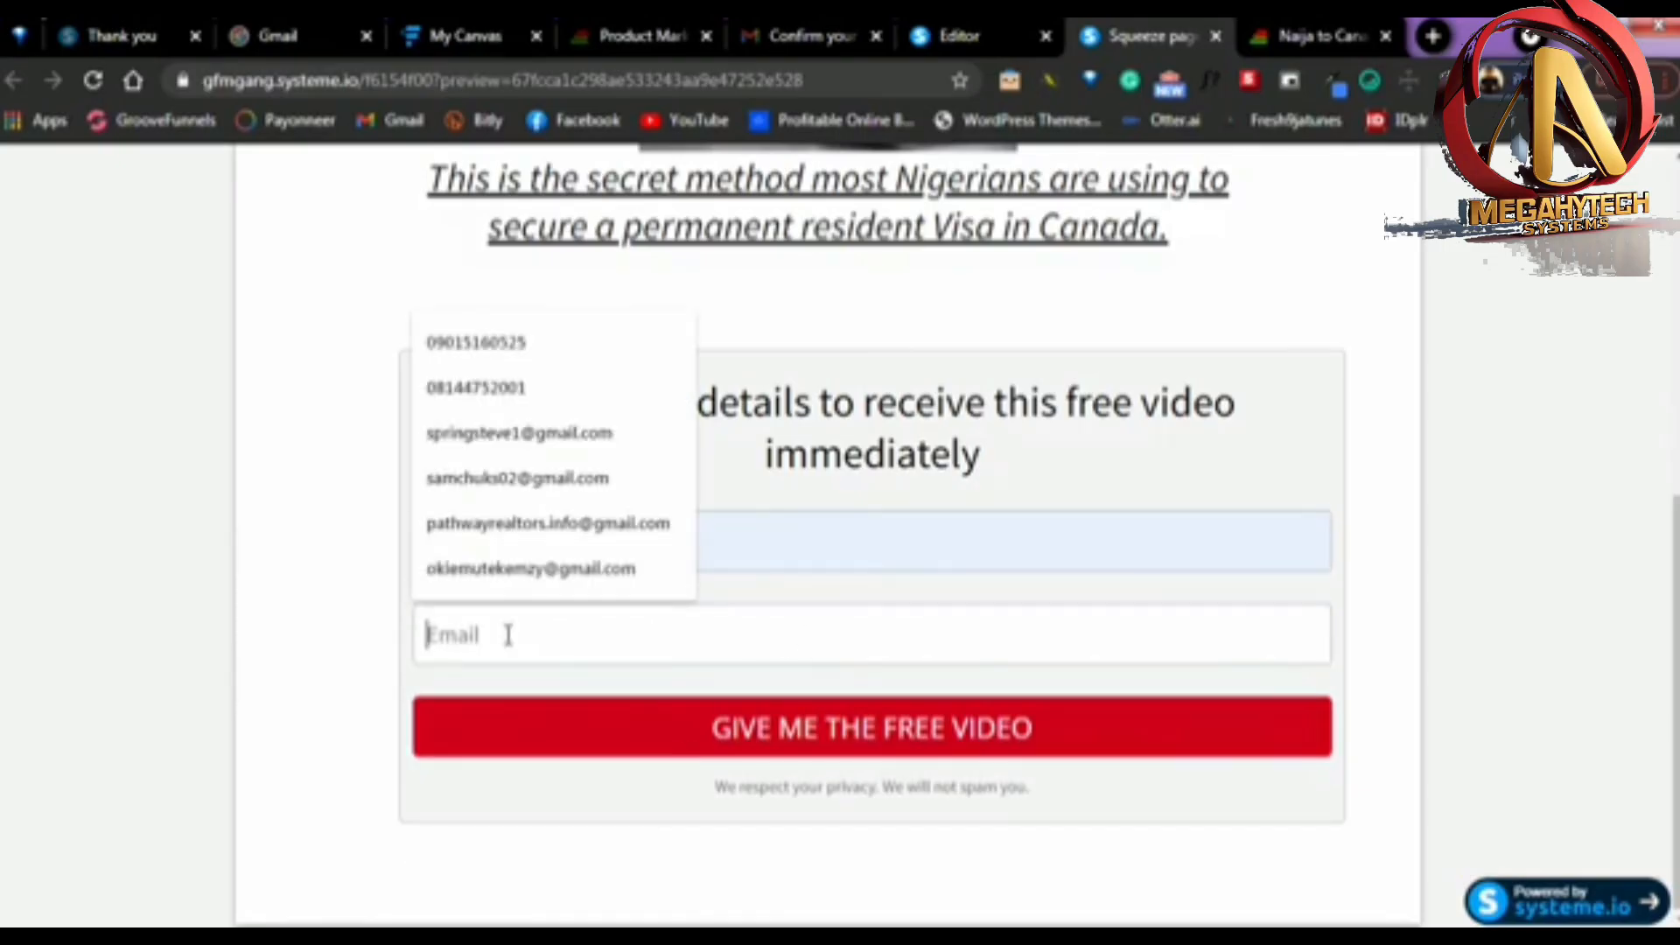
{"action": "type", "text": "ki"}
{"action": "left_click", "coordinate": [496, 697]}
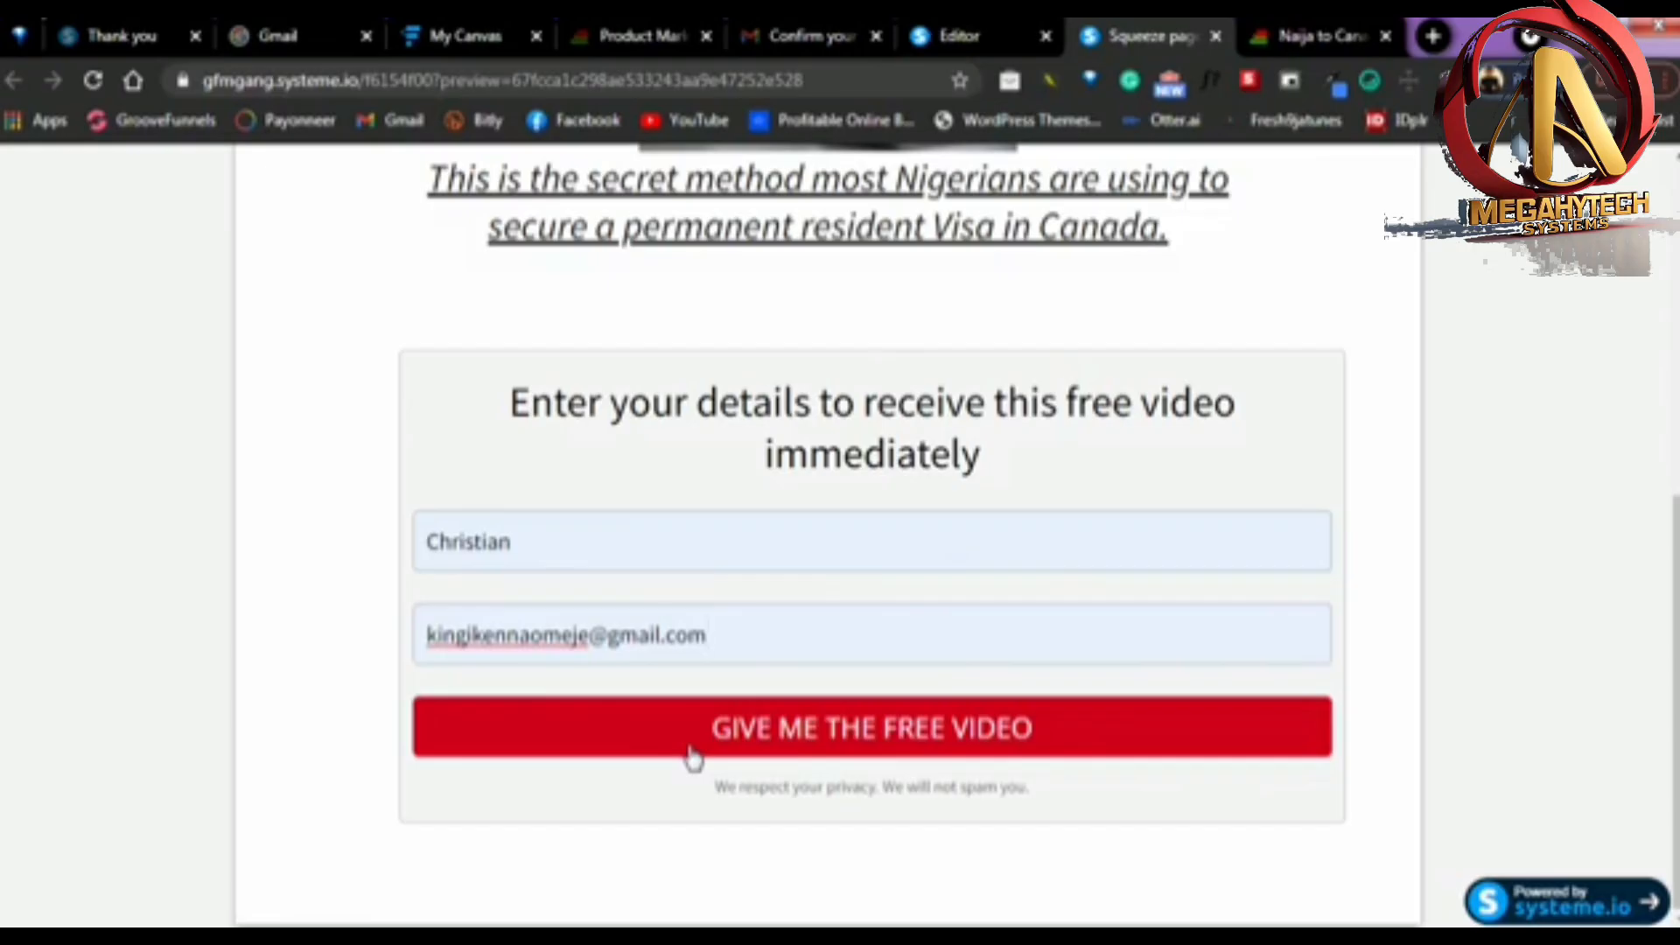
Consult the funnel diagram in Funnelytics, return to the squeeze page preview and submit the completed opt-in form
{"action": "left_click", "coordinate": [471, 37]}
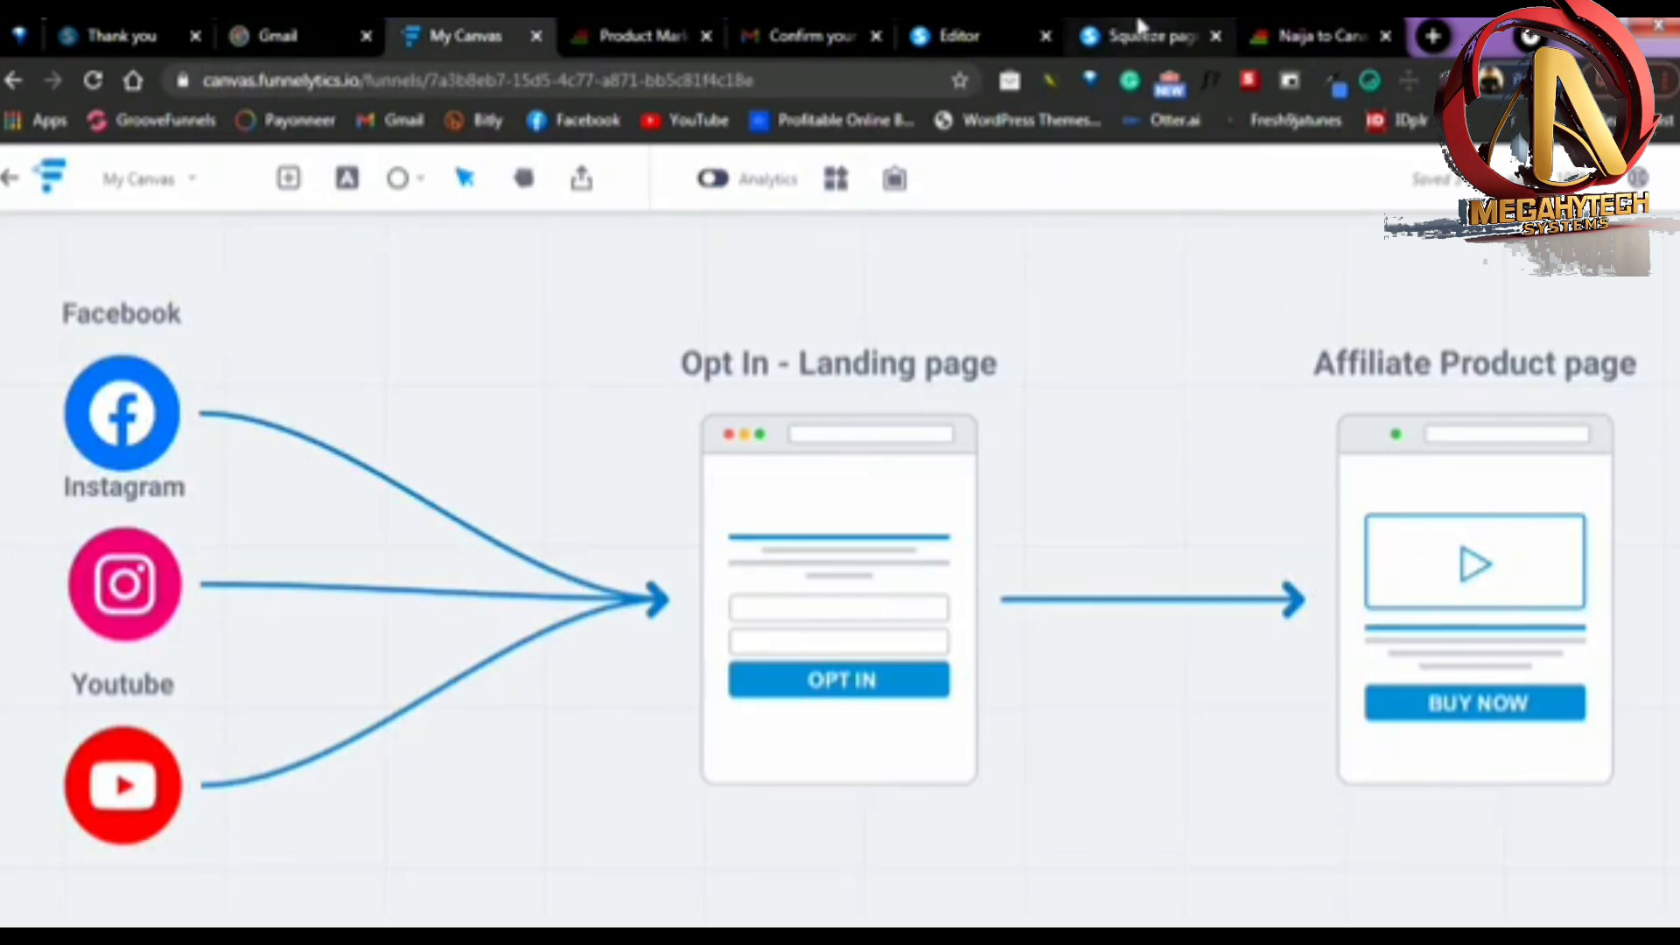
{"action": "left_click", "coordinate": [1127, 35]}
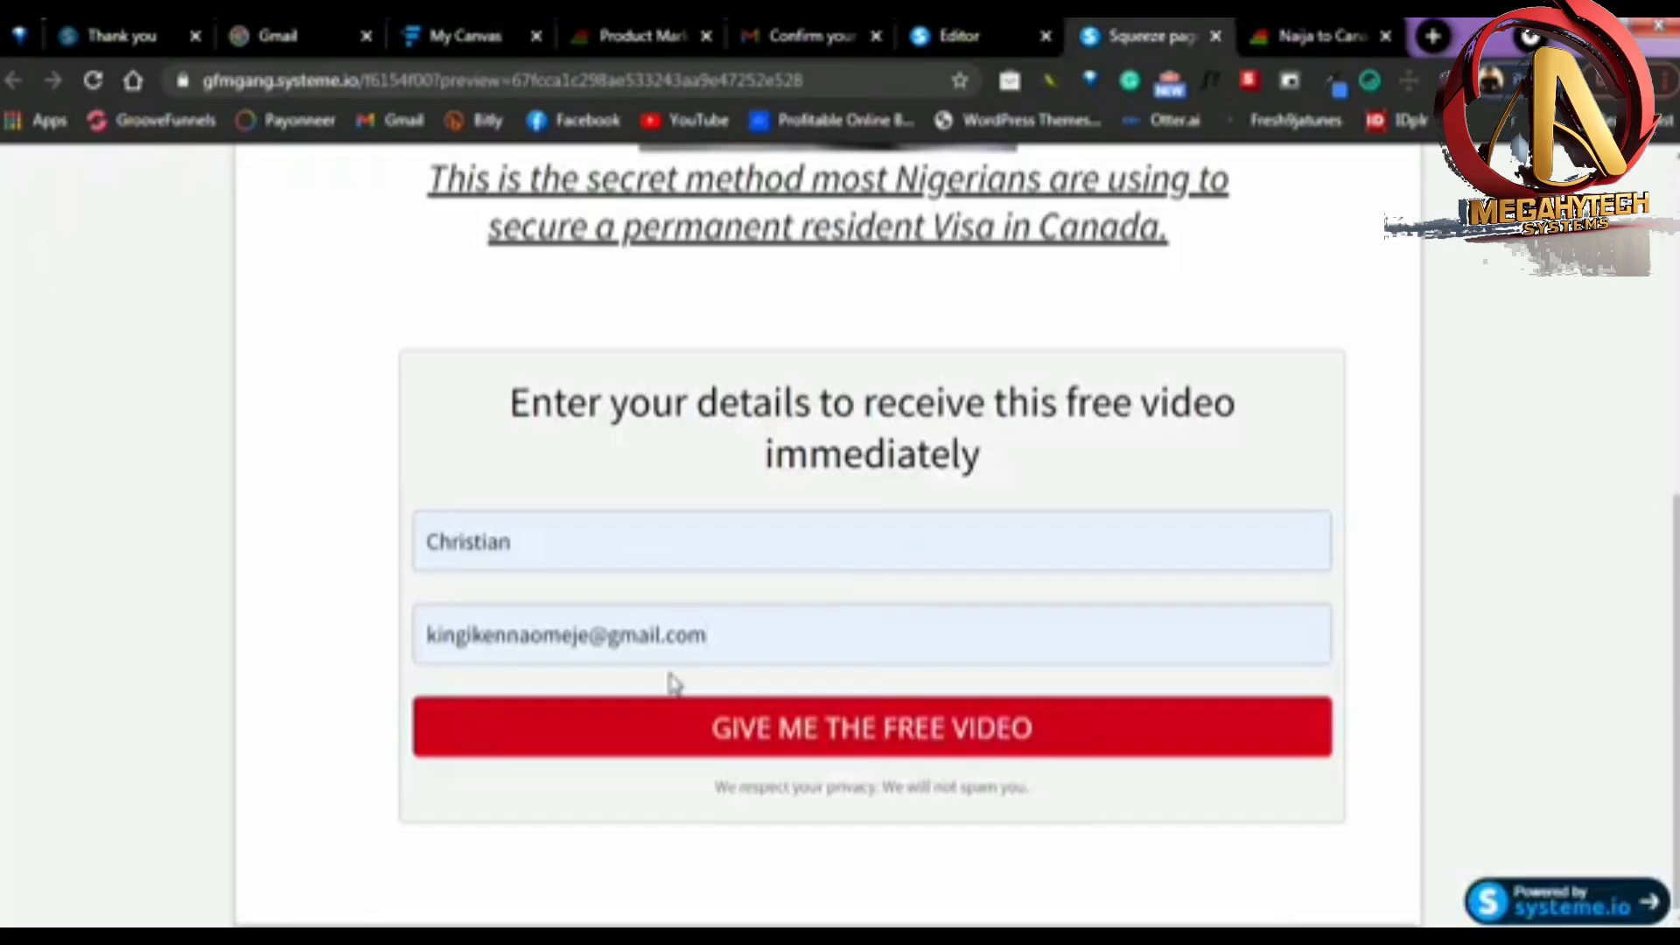
{"action": "left_click", "coordinate": [653, 738]}
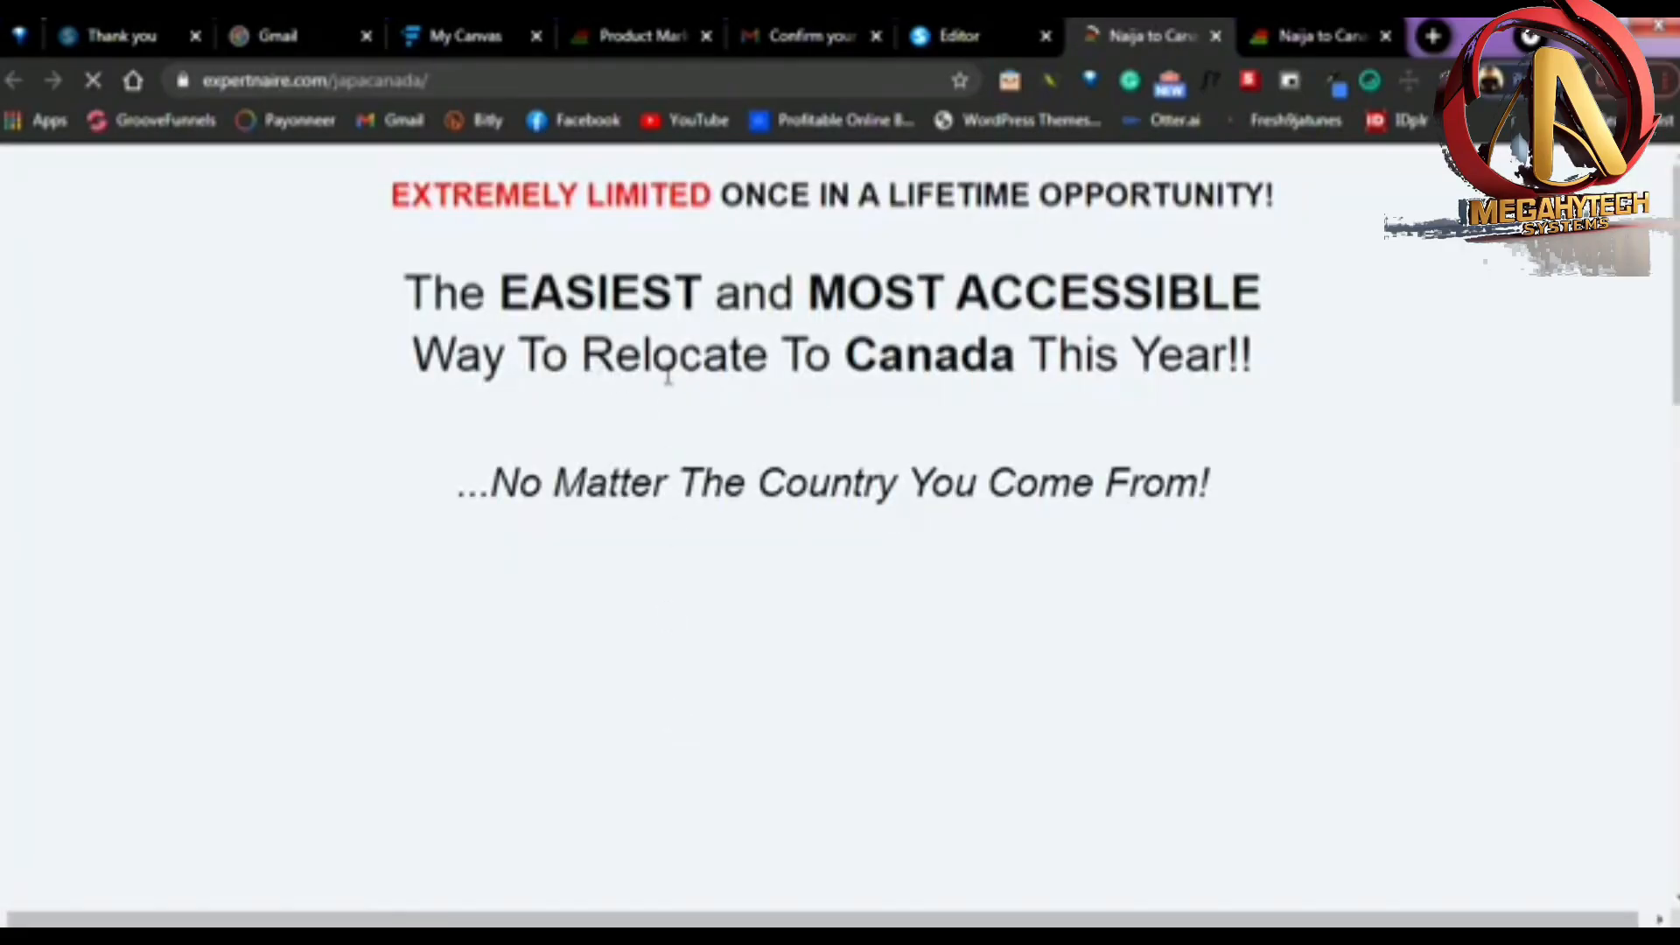
Look through the Expertnaire Canada relocation sales page, covering its headline, video and purchase button
{"action": "scroll", "coordinate": [841, 339], "scroll_direction": "down", "scroll_amount": 3}
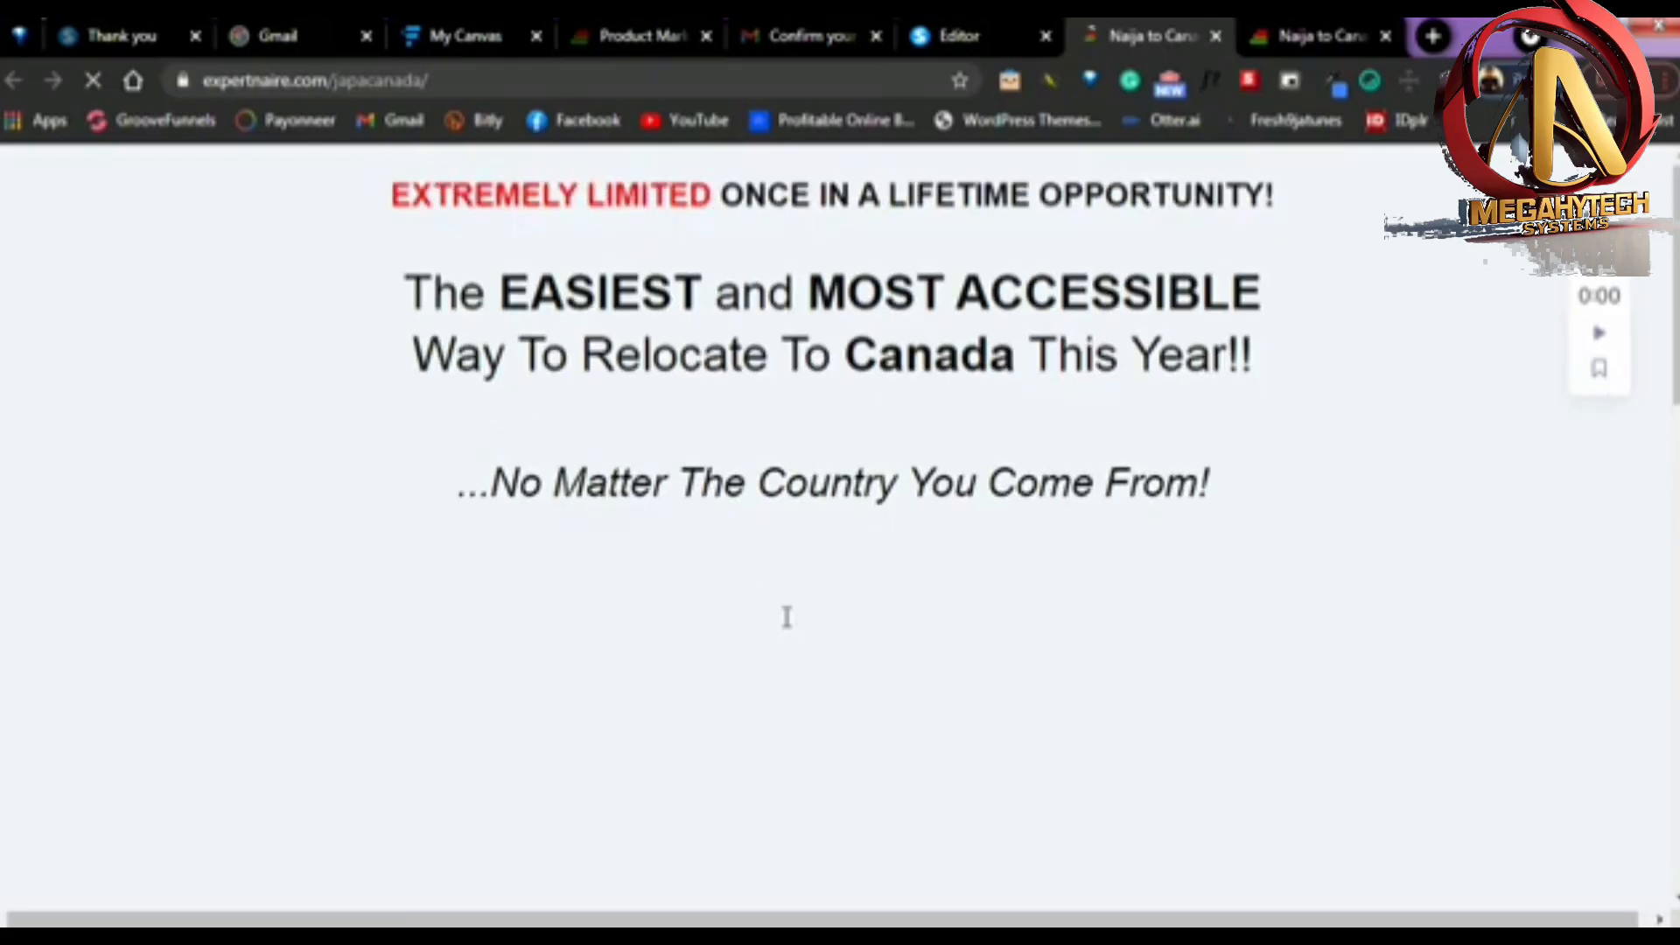
{"action": "scroll", "coordinate": [931, 582], "scroll_direction": "down", "scroll_amount": 8}
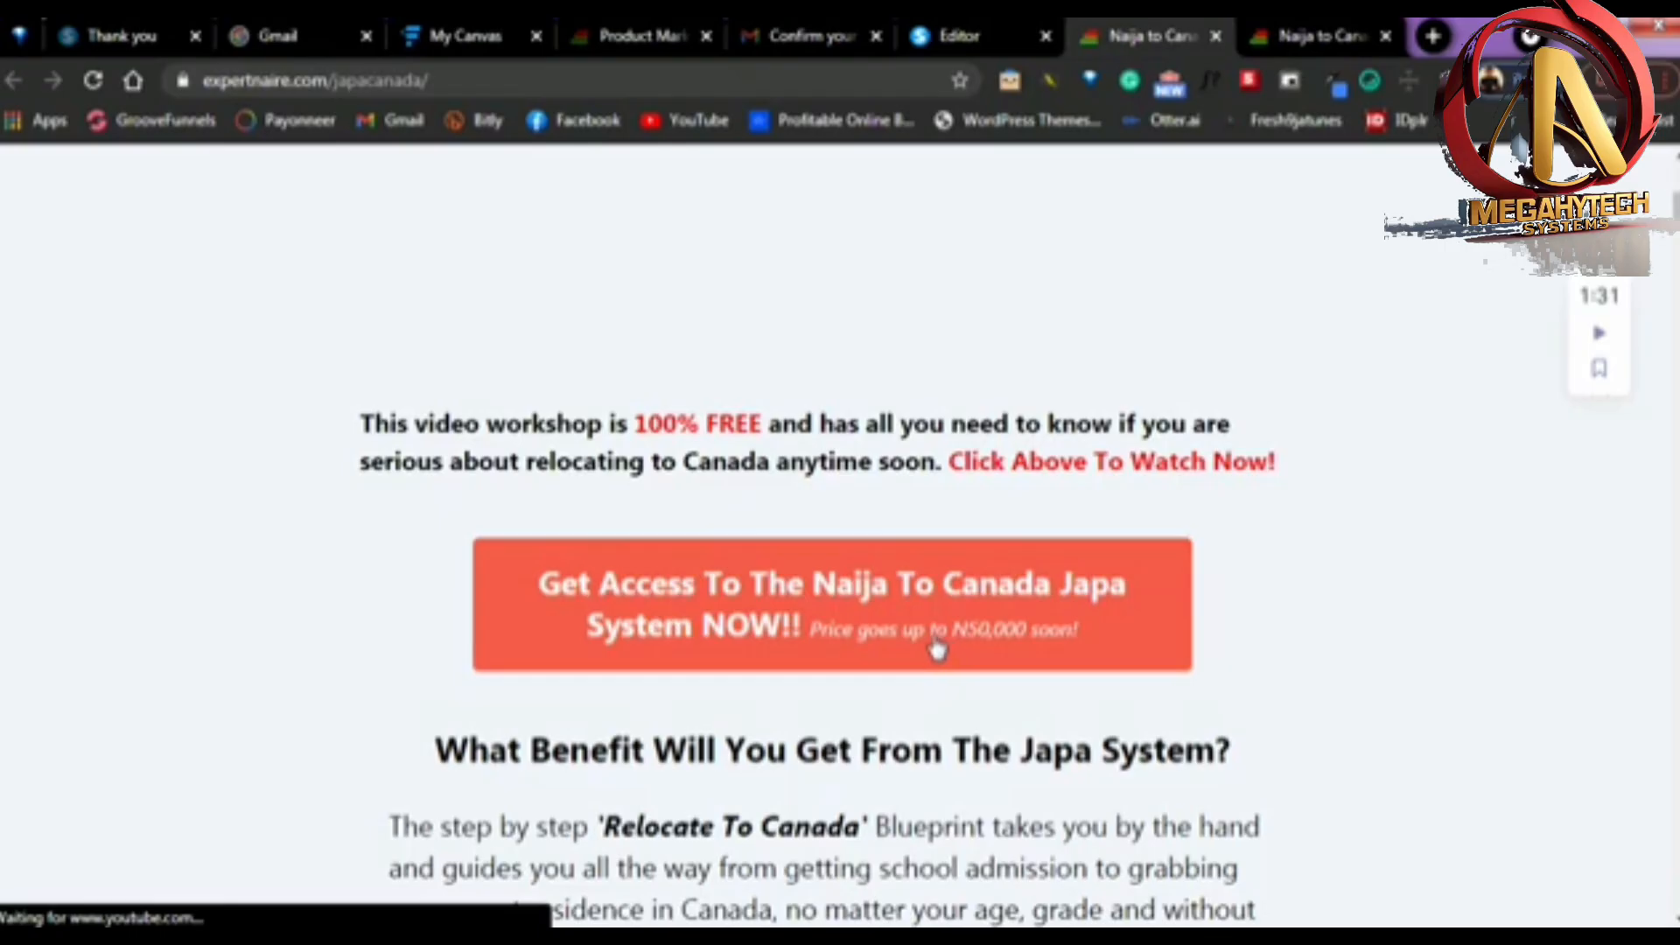
{"action": "scroll", "coordinate": [944, 700], "scroll_direction": "up", "scroll_amount": 7}
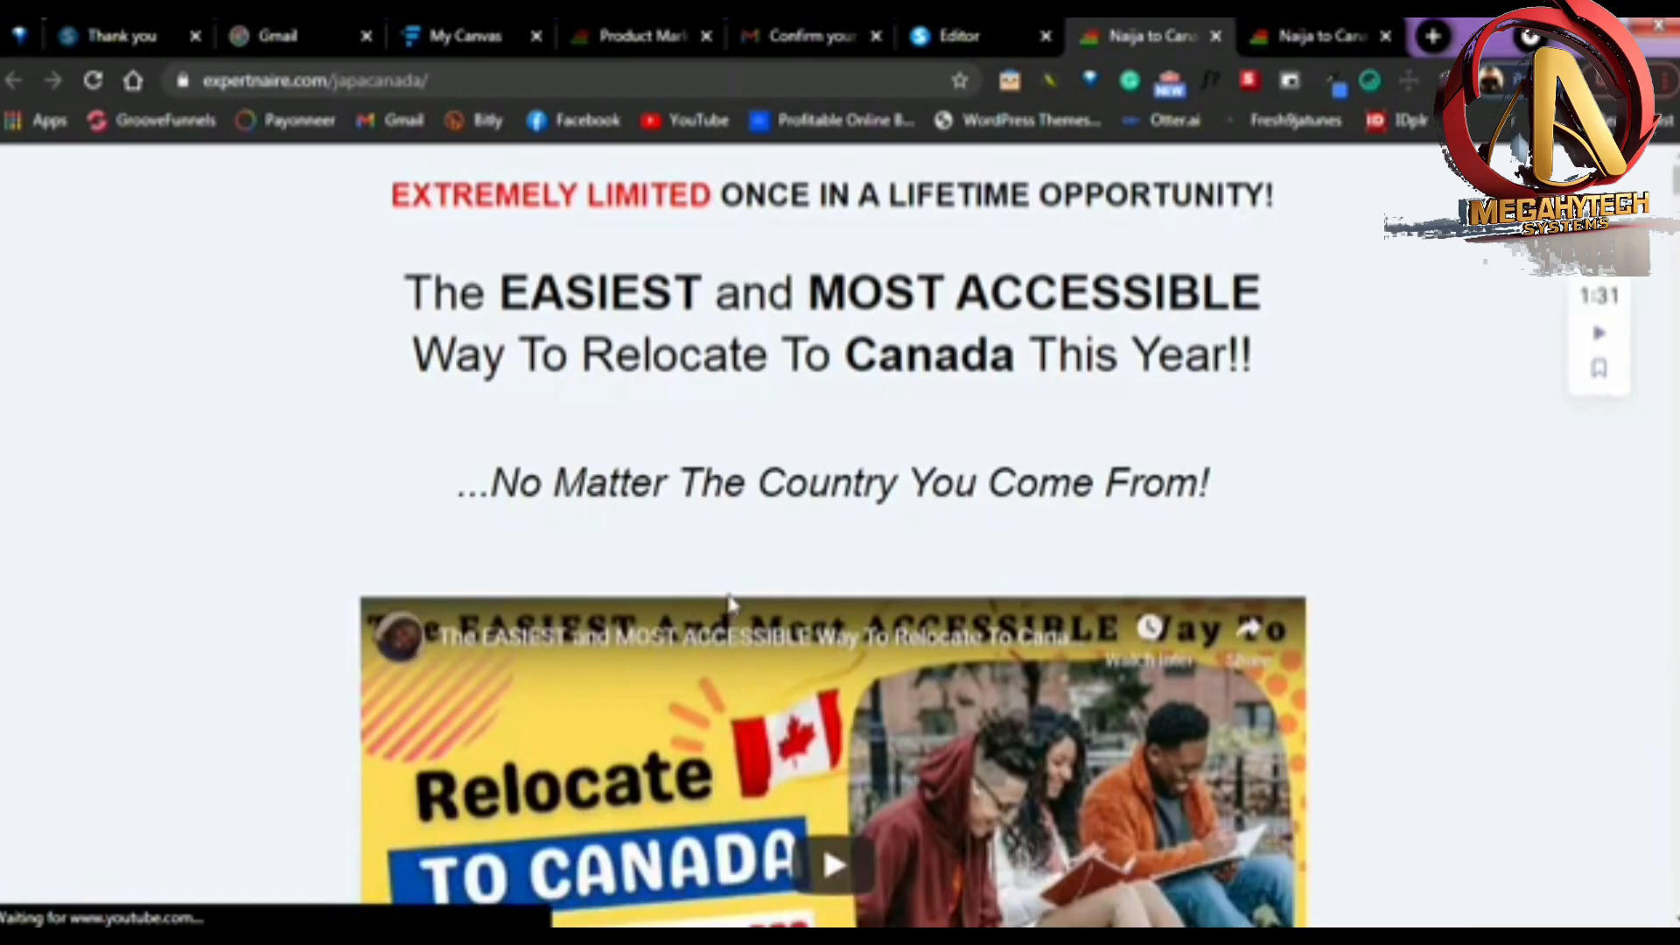
{"action": "scroll", "coordinate": [942, 461], "scroll_direction": "down", "scroll_amount": 1}
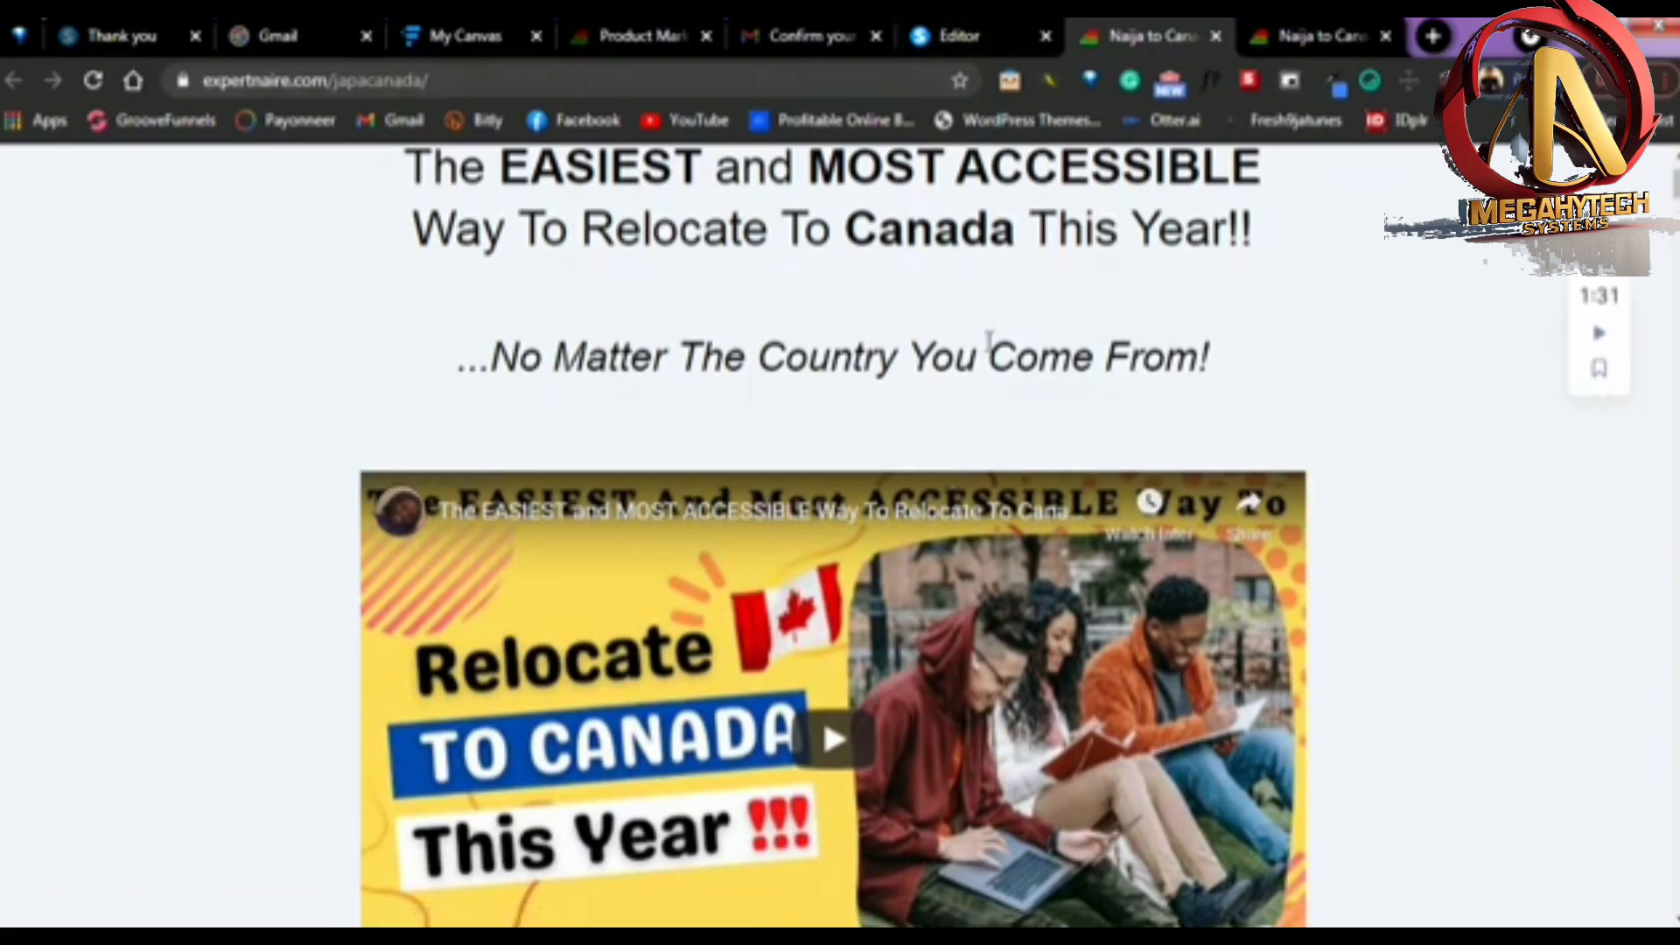
{"action": "scroll", "coordinate": [986, 346], "scroll_direction": "up", "scroll_amount": 1}
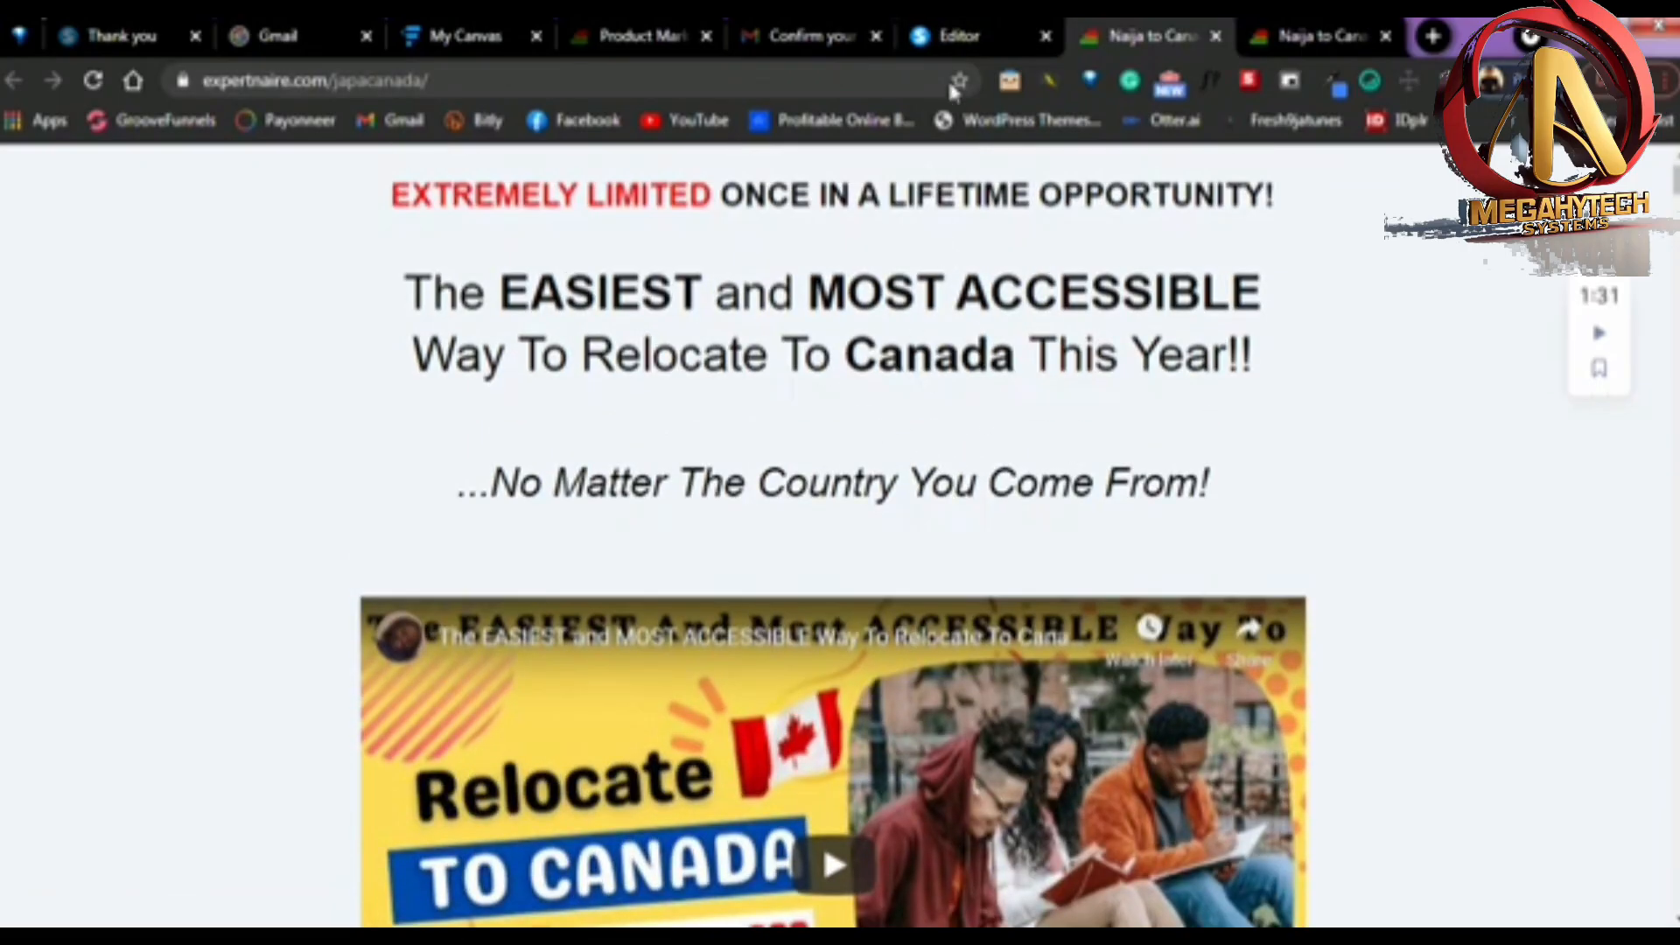
Return to the Systeme.io editor, look over the squeeze page and exit to the funnel's step configuration
{"action": "left_click", "coordinate": [939, 31]}
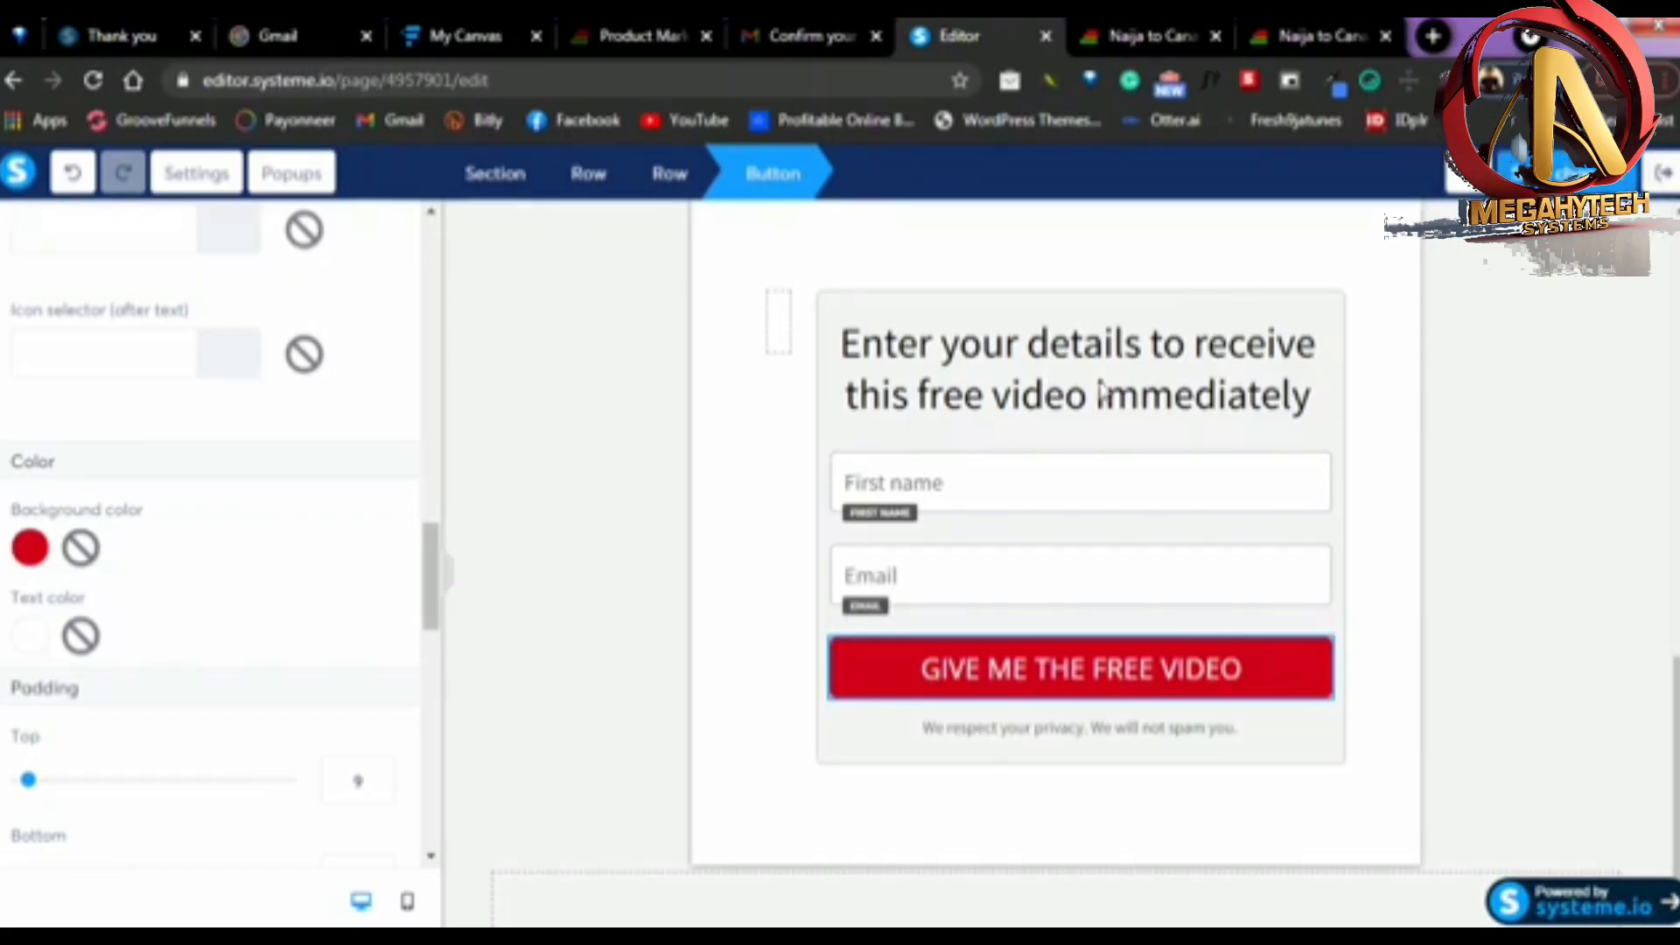
{"action": "left_click", "coordinate": [1605, 460]}
{"action": "scroll", "coordinate": [1503, 442], "scroll_direction": "up", "scroll_amount": 10}
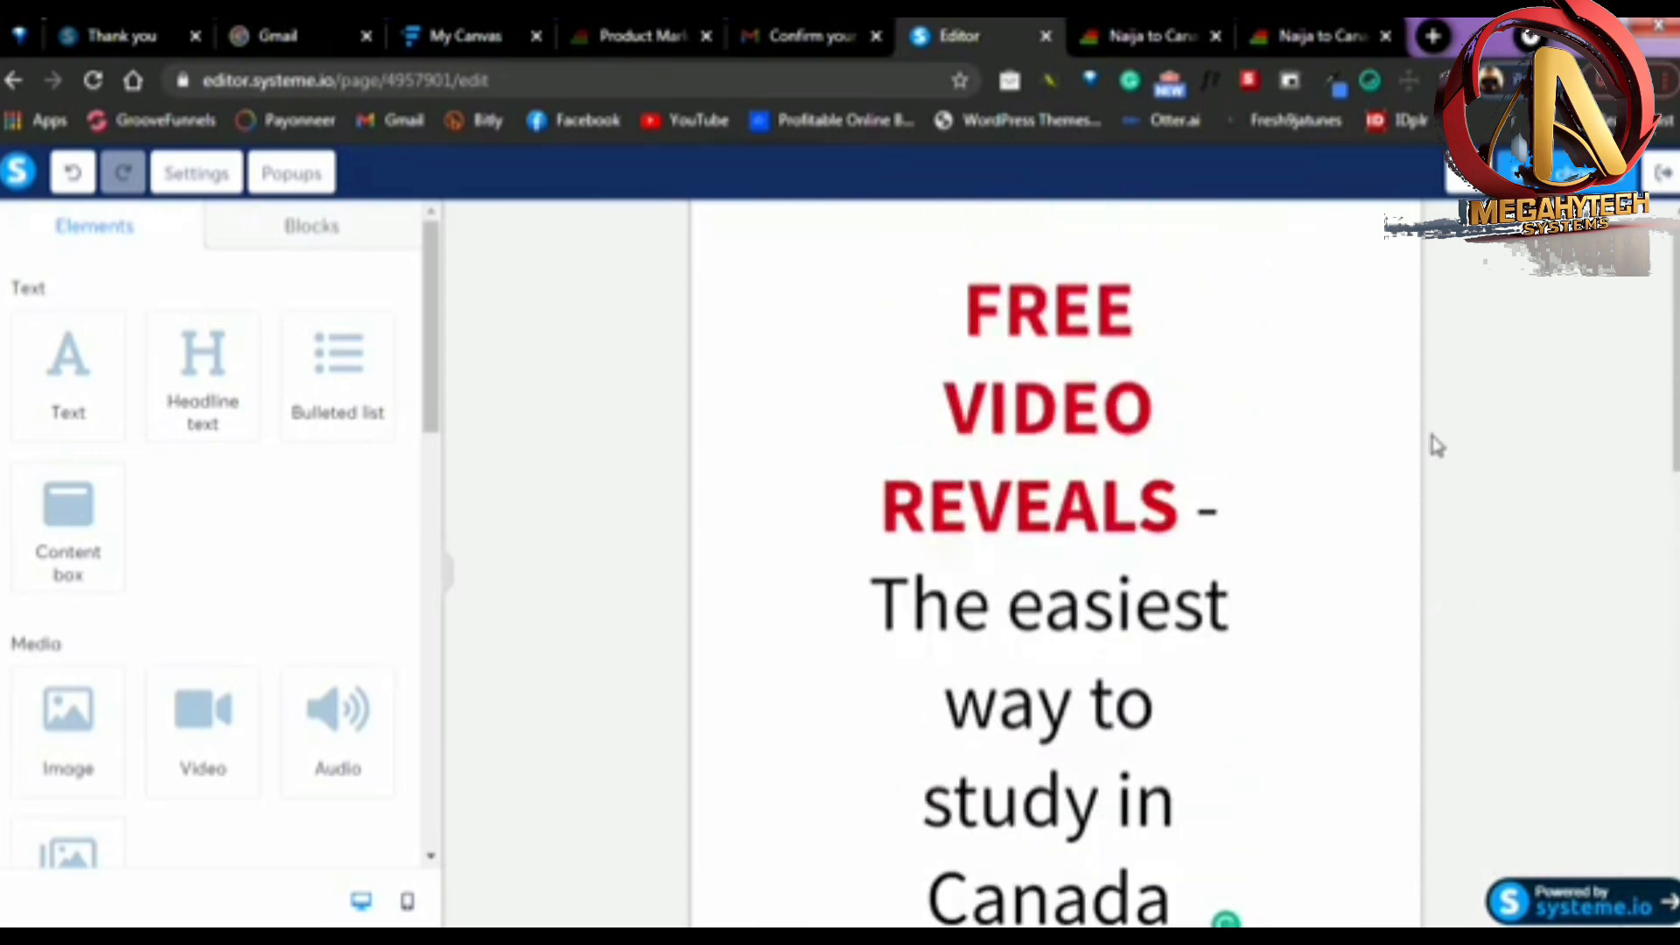
{"action": "scroll", "coordinate": [1470, 274], "scroll_direction": "down", "scroll_amount": 5}
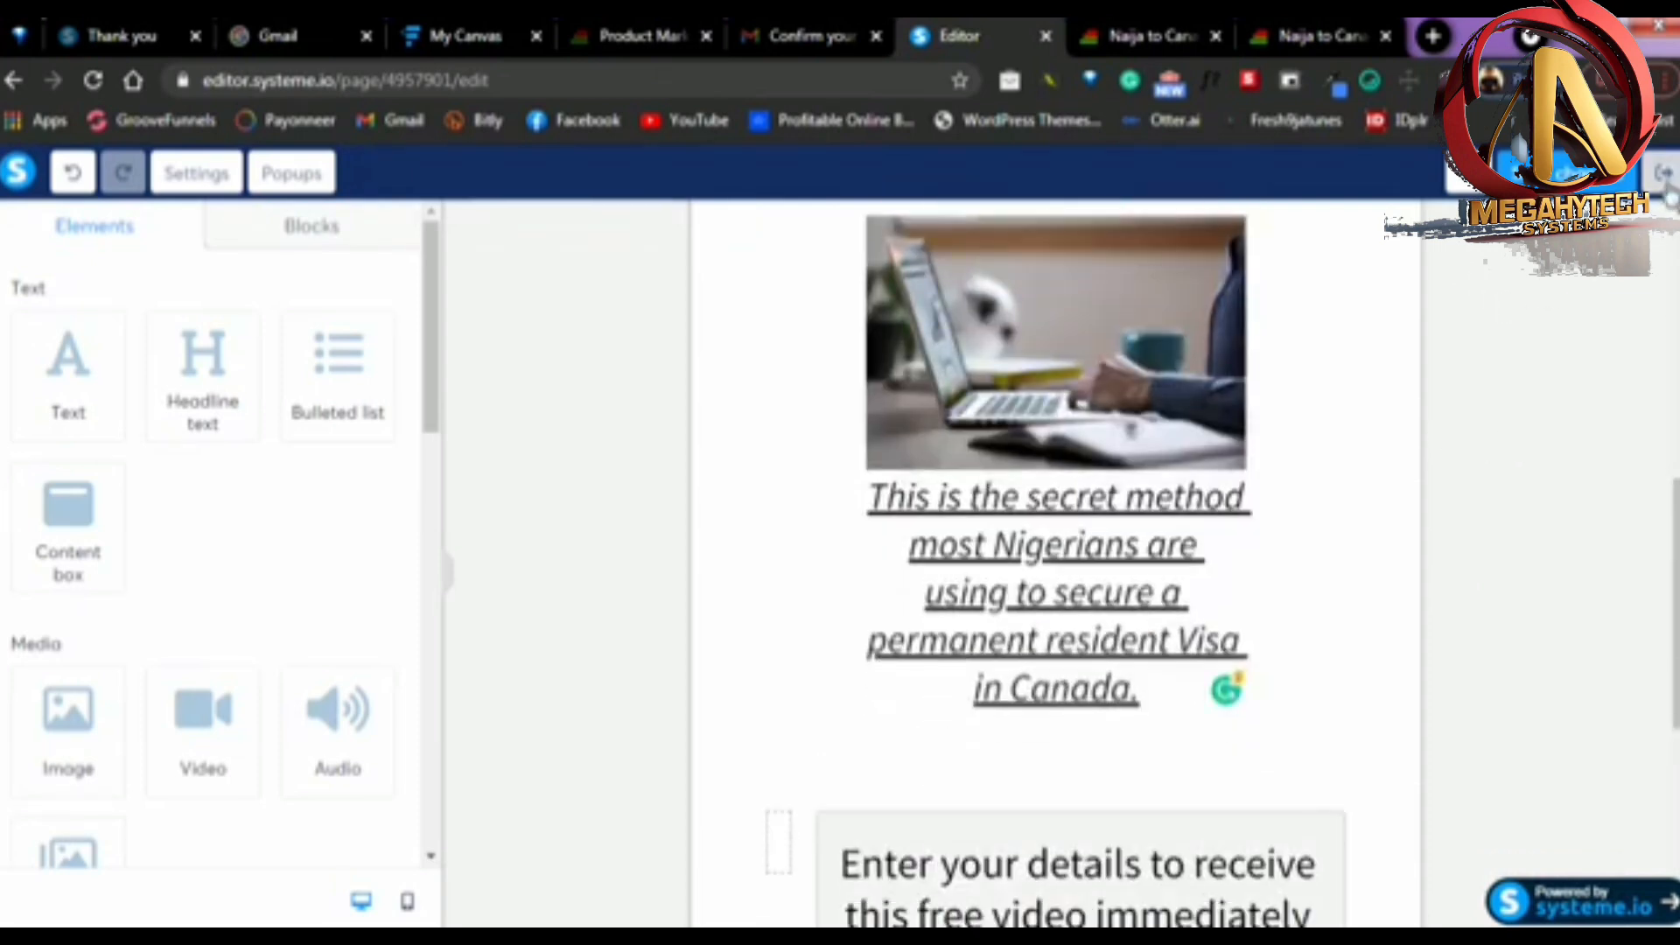
{"action": "left_click", "coordinate": [1665, 188]}
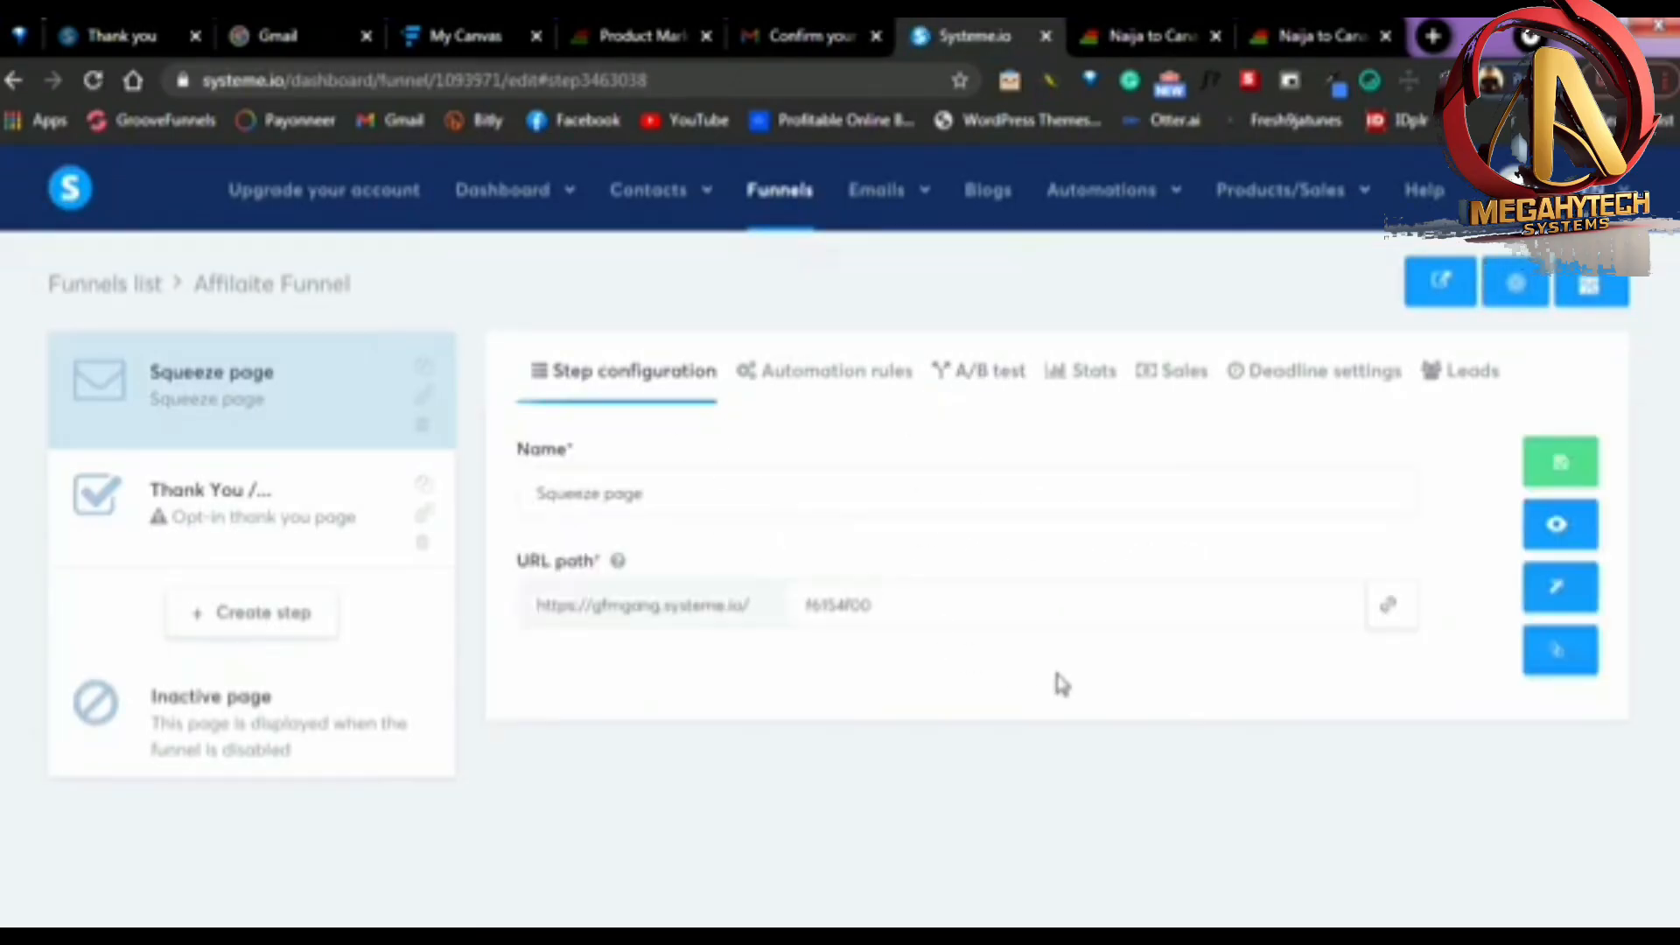
Copy the squeeze page's public URL and open it in the browser tab showing the Expertnaire sales page
{"action": "left_click", "coordinate": [1391, 615]}
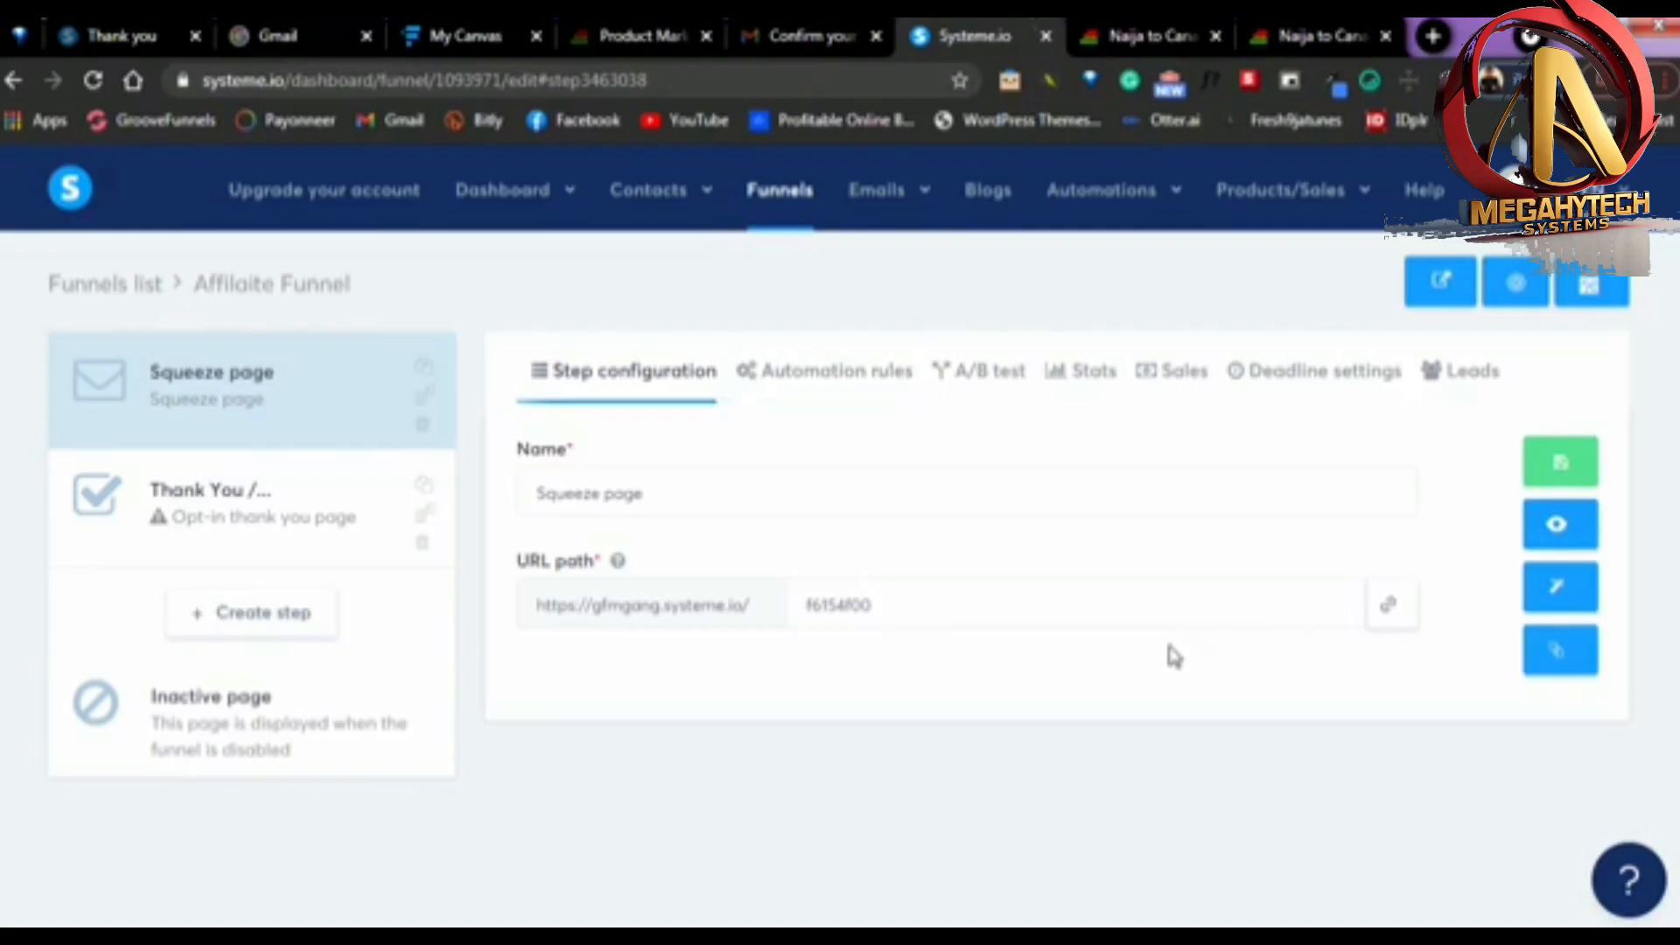
{"action": "left_click", "coordinate": [1391, 615]}
{"action": "left_click", "coordinate": [1155, 35]}
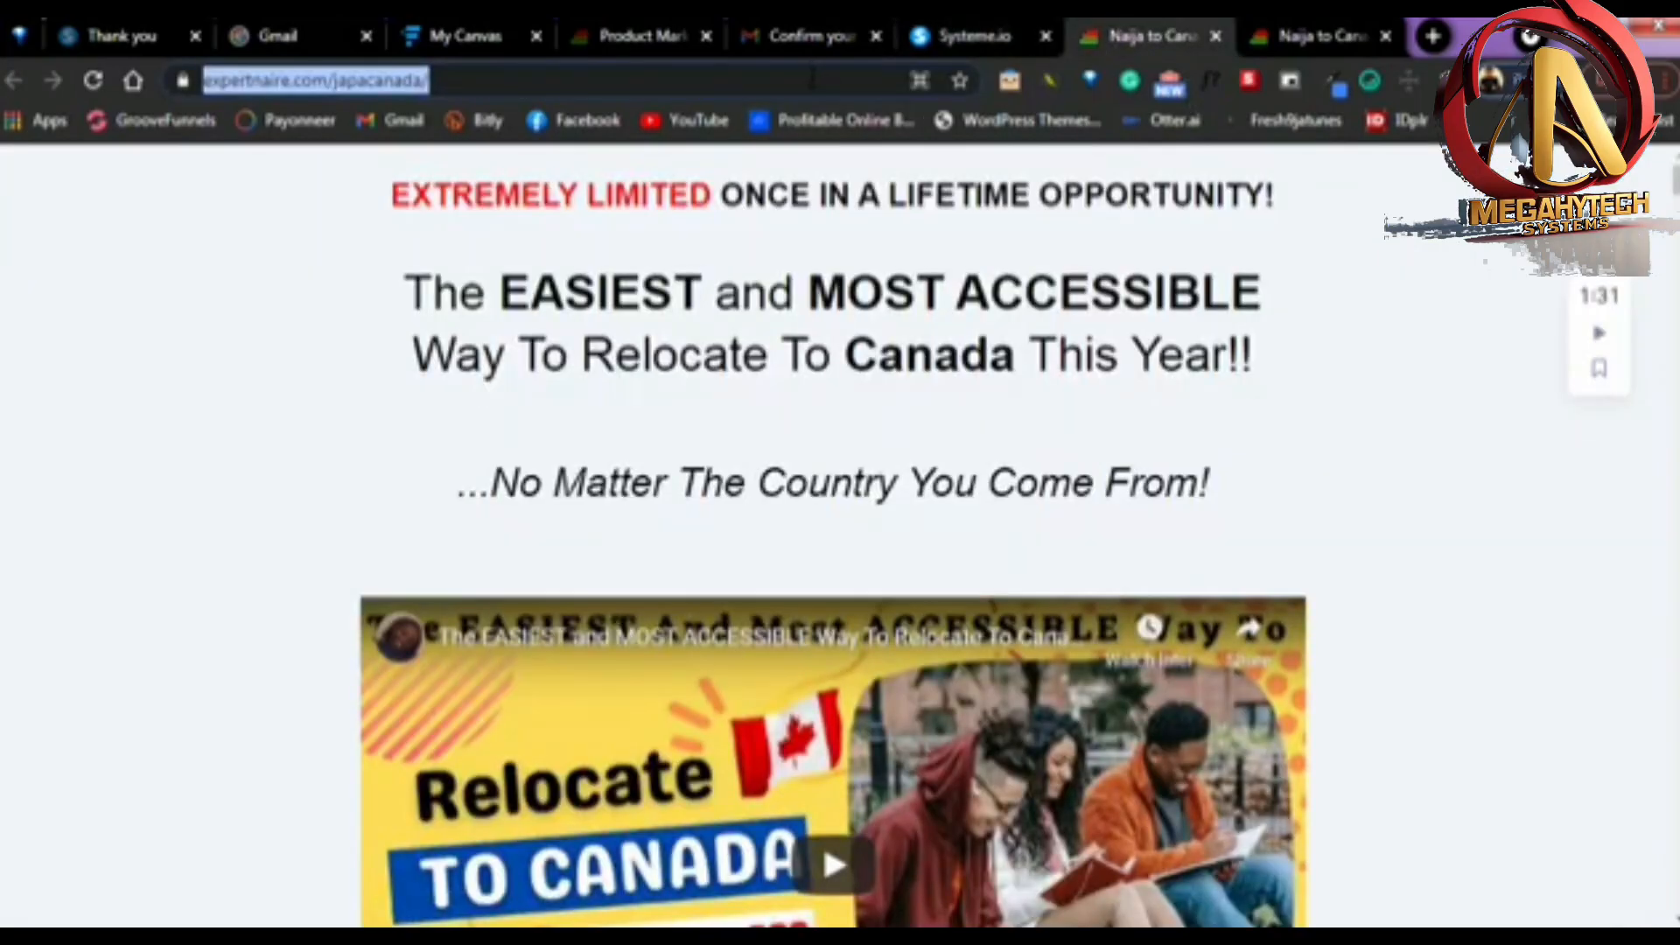
{"action": "key", "text": "ctrl+v"}
{"action": "key", "text": "Return"}
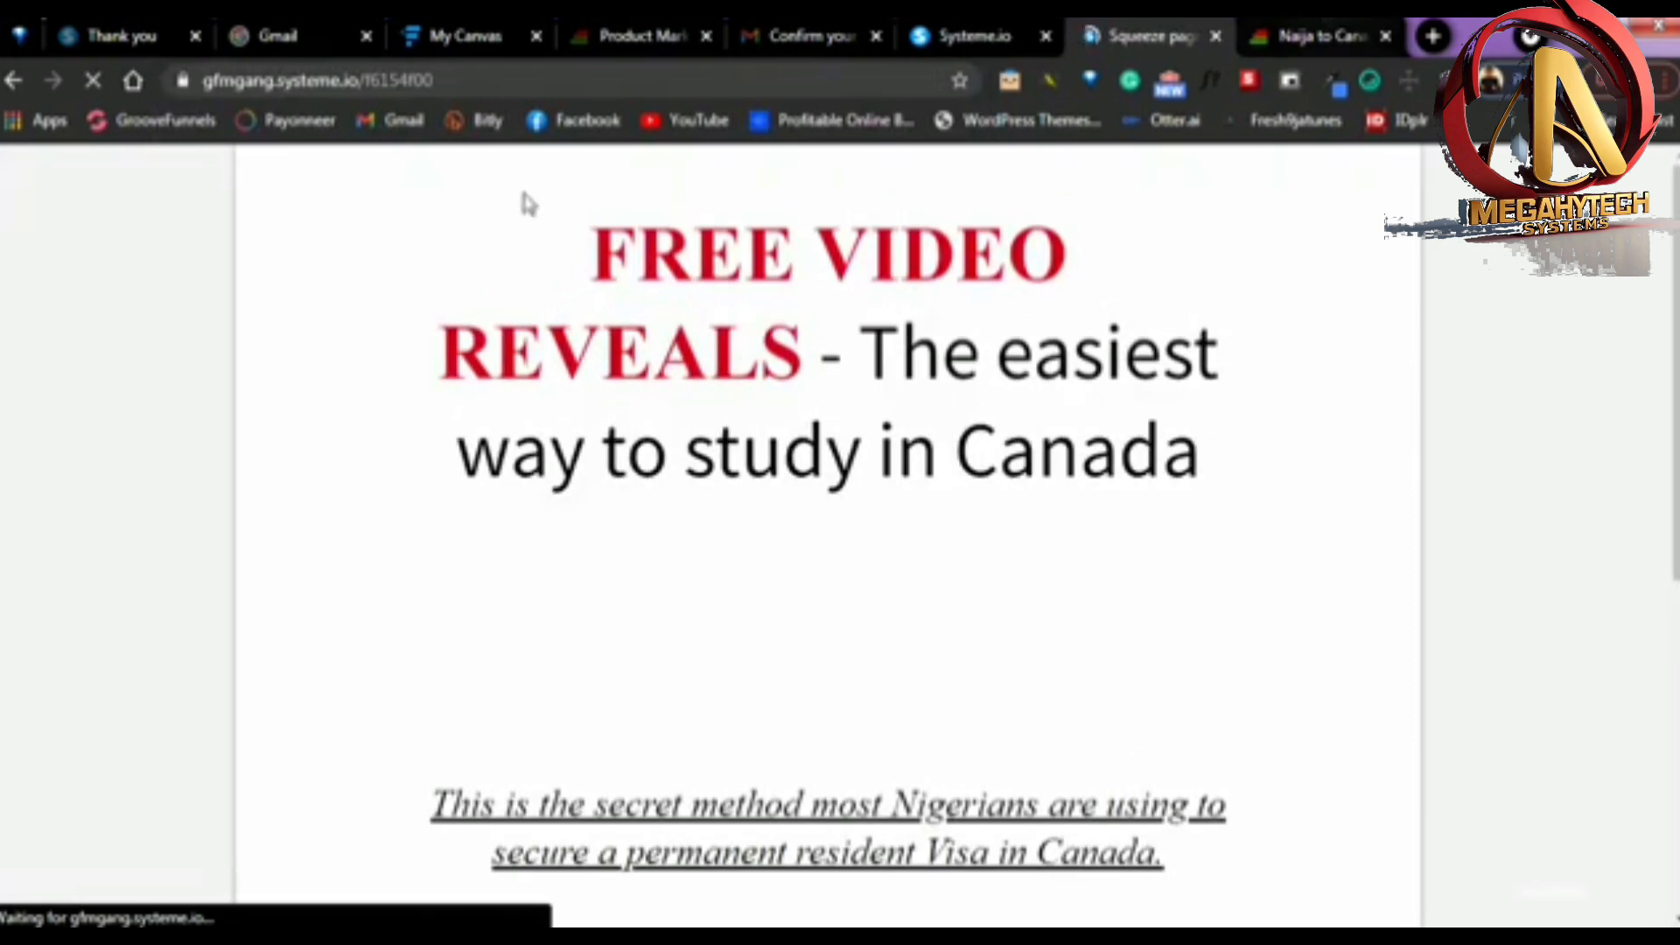
Review the live squeeze page's headline, image, subheadline and form, and return to the Systeme.io funnel's step configuration
{"action": "scroll", "coordinate": [1015, 525], "scroll_direction": "down", "scroll_amount": 5}
{"action": "scroll", "coordinate": [1018, 528], "scroll_direction": "down", "scroll_amount": 2}
{"action": "scroll", "coordinate": [1104, 509], "scroll_direction": "up", "scroll_amount": 6}
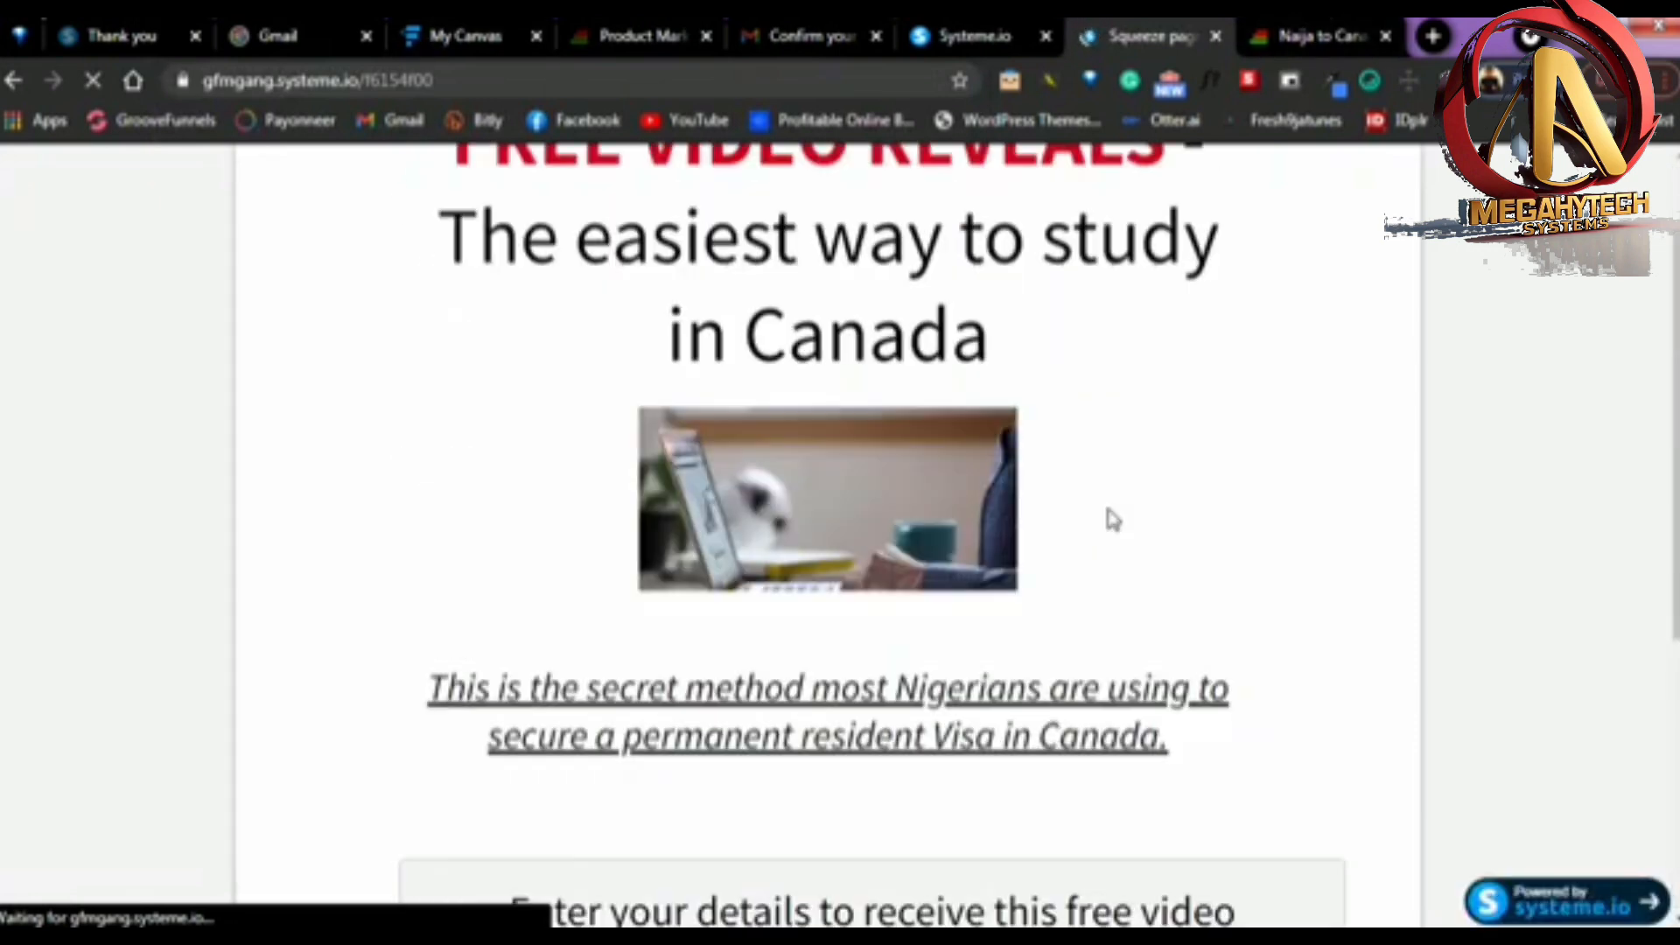
{"action": "scroll", "coordinate": [892, 523], "scroll_direction": "down", "scroll_amount": 6}
{"action": "scroll", "coordinate": [939, 498], "scroll_direction": "up", "scroll_amount": 6}
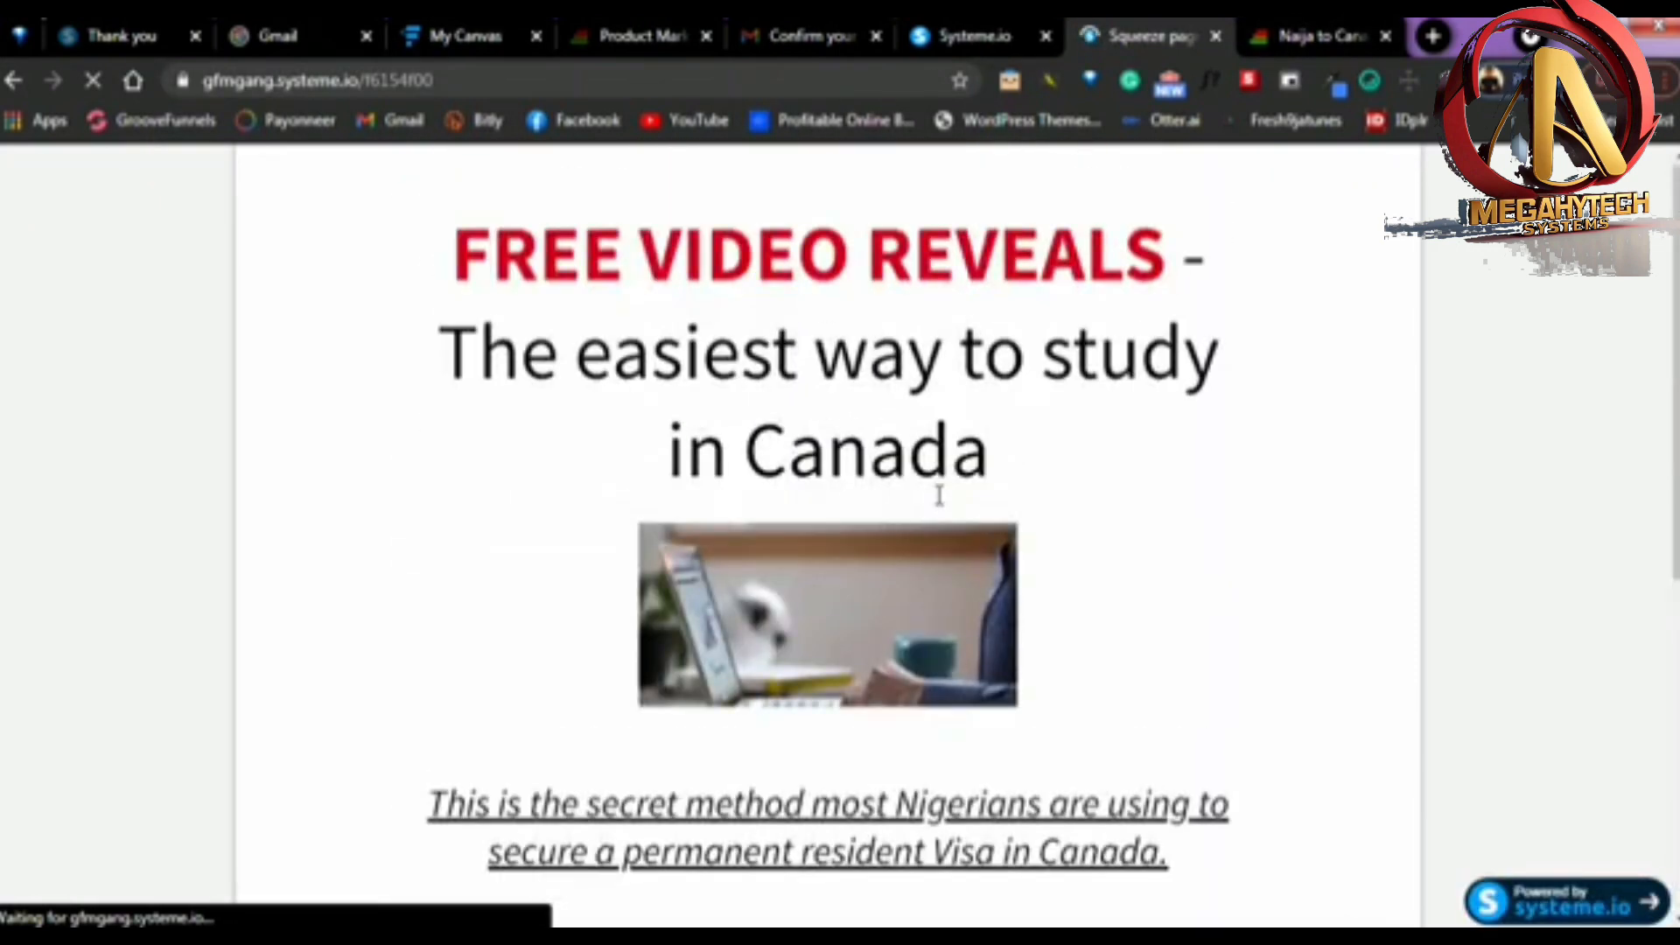
{"action": "left_click", "coordinate": [980, 35]}
{"action": "mouse_move", "coordinate": [459, 229]}
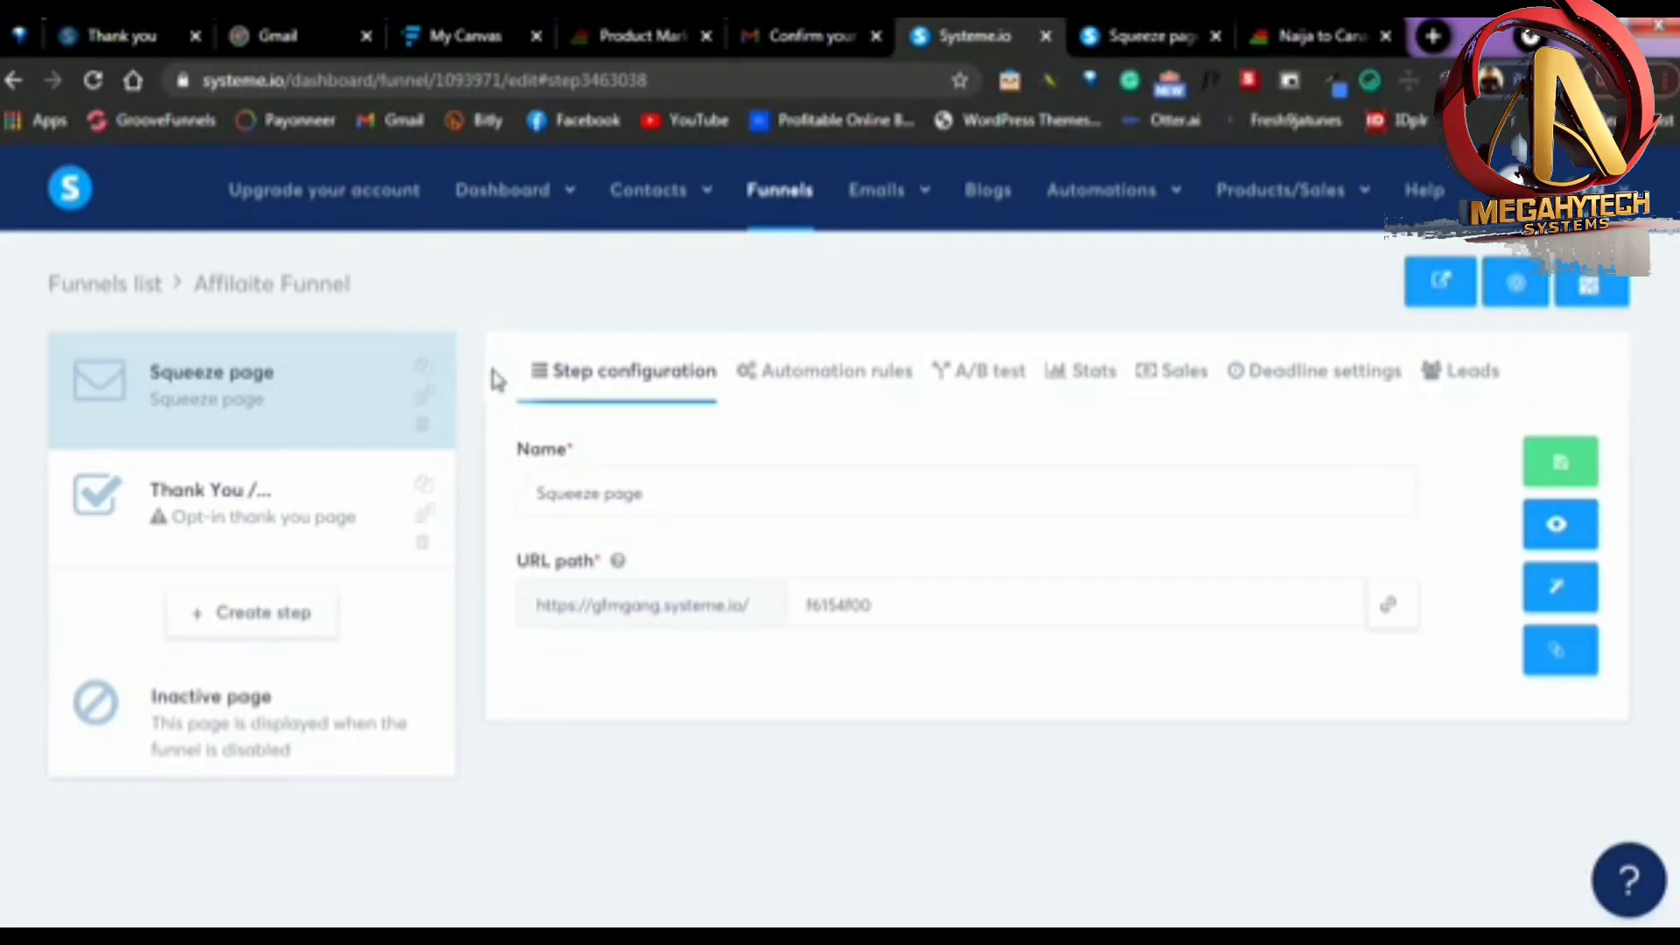
Open the Systeme.io dashboard and check its new leads, sales and live updates
{"action": "mouse_move", "coordinate": [517, 203]}
{"action": "left_click", "coordinate": [483, 254]}
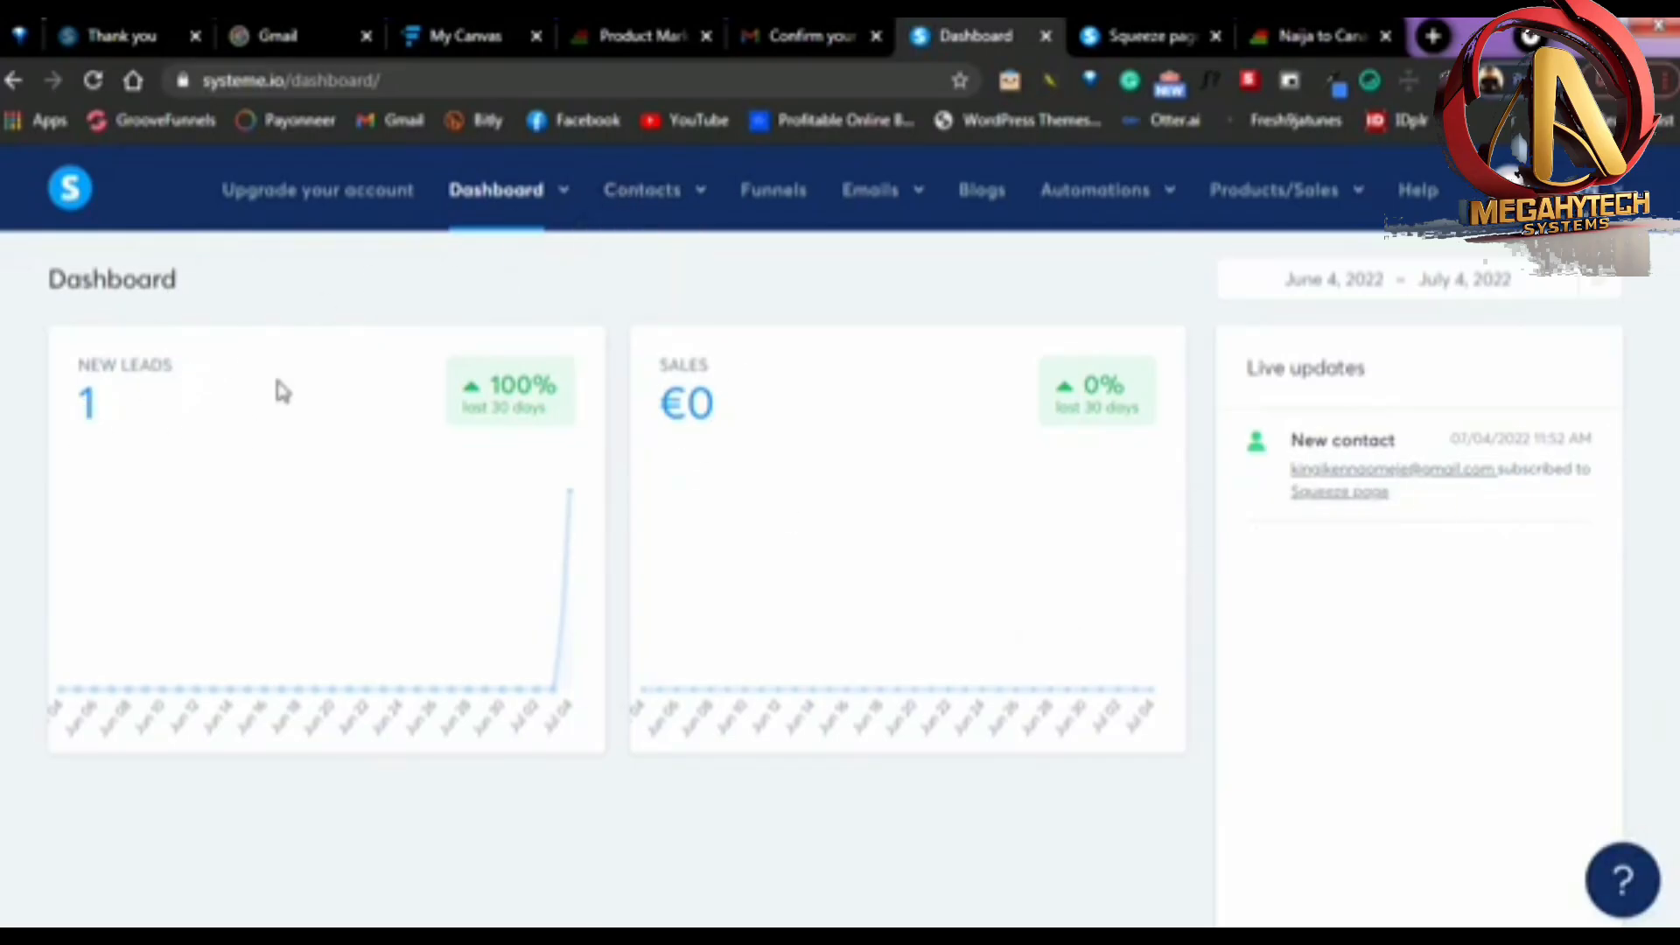
{"action": "mouse_move", "coordinate": [871, 196]}
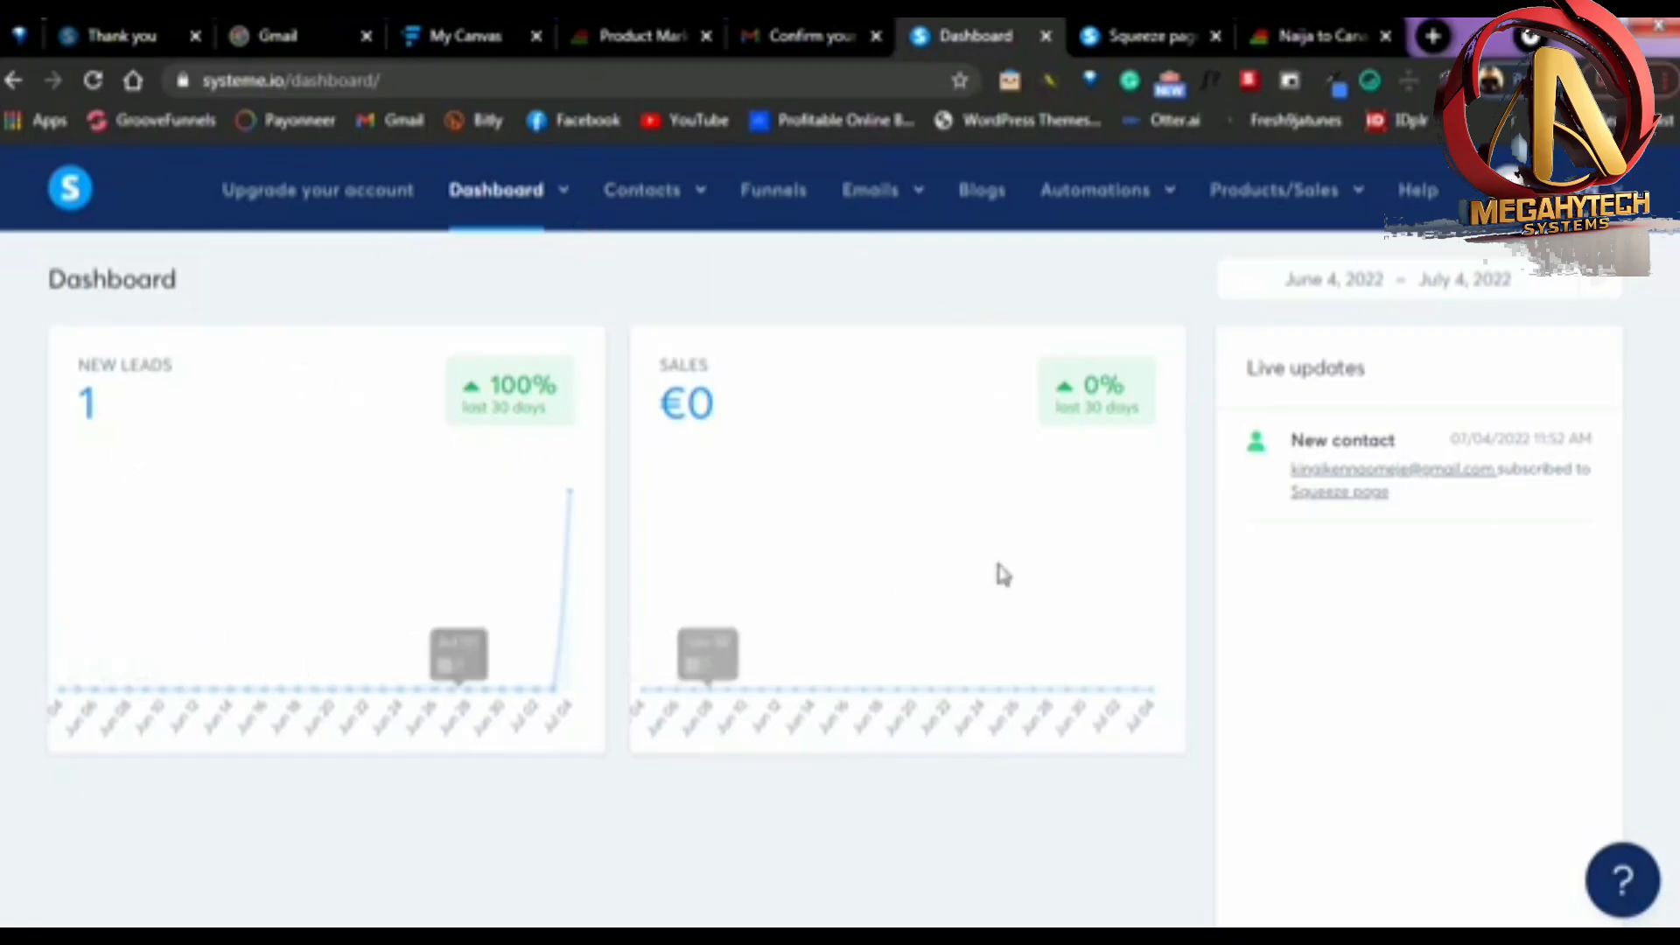
Review the live squeeze page from headline to opt-in form and return to the Systeme.io dashboard
{"action": "left_click", "coordinate": [1156, 42]}
{"action": "scroll", "coordinate": [1059, 615], "scroll_direction": "down", "scroll_amount": 7}
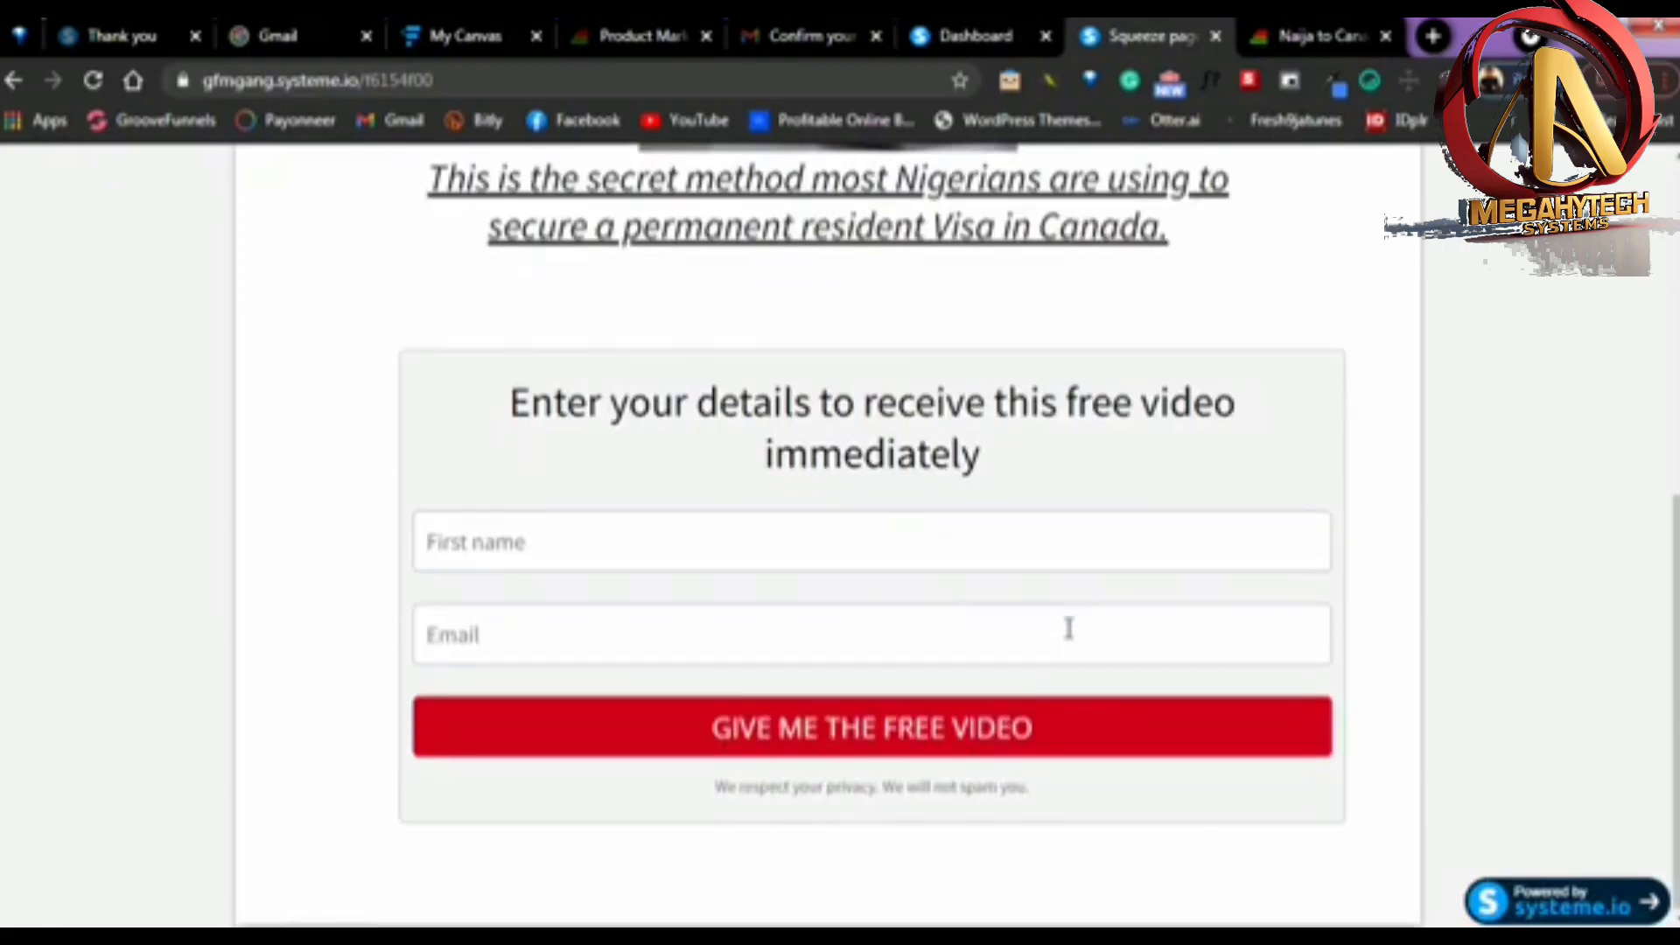
{"action": "scroll", "coordinate": [1068, 628], "scroll_direction": "up", "scroll_amount": 7}
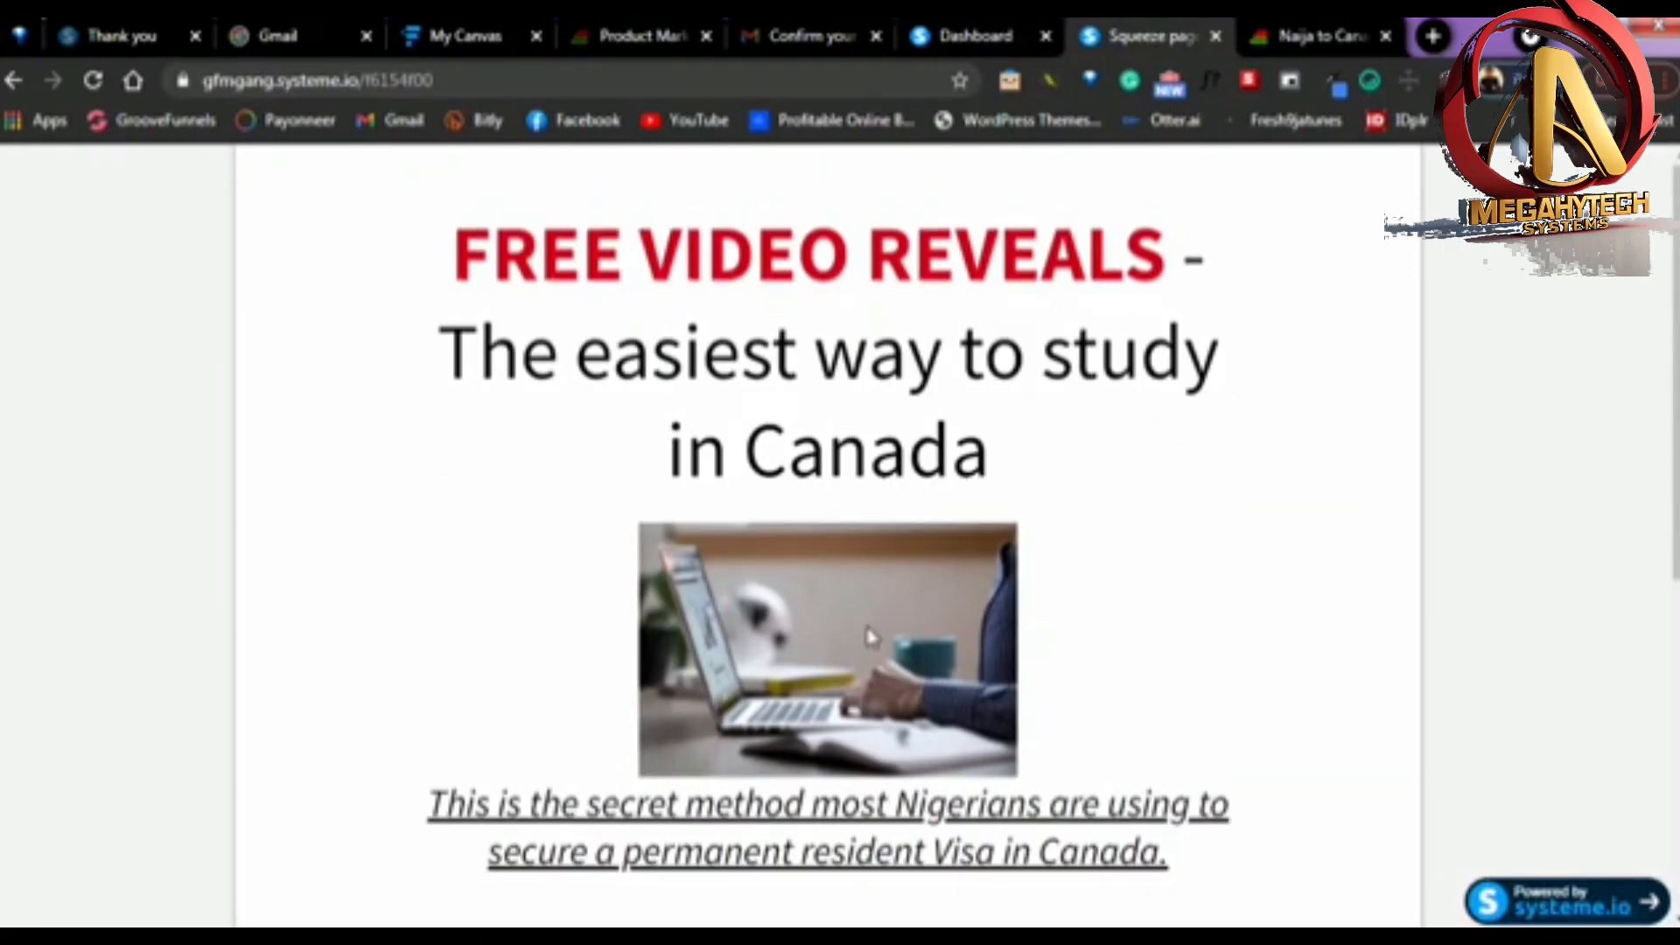
{"action": "scroll", "coordinate": [796, 638], "scroll_direction": "down", "scroll_amount": 7}
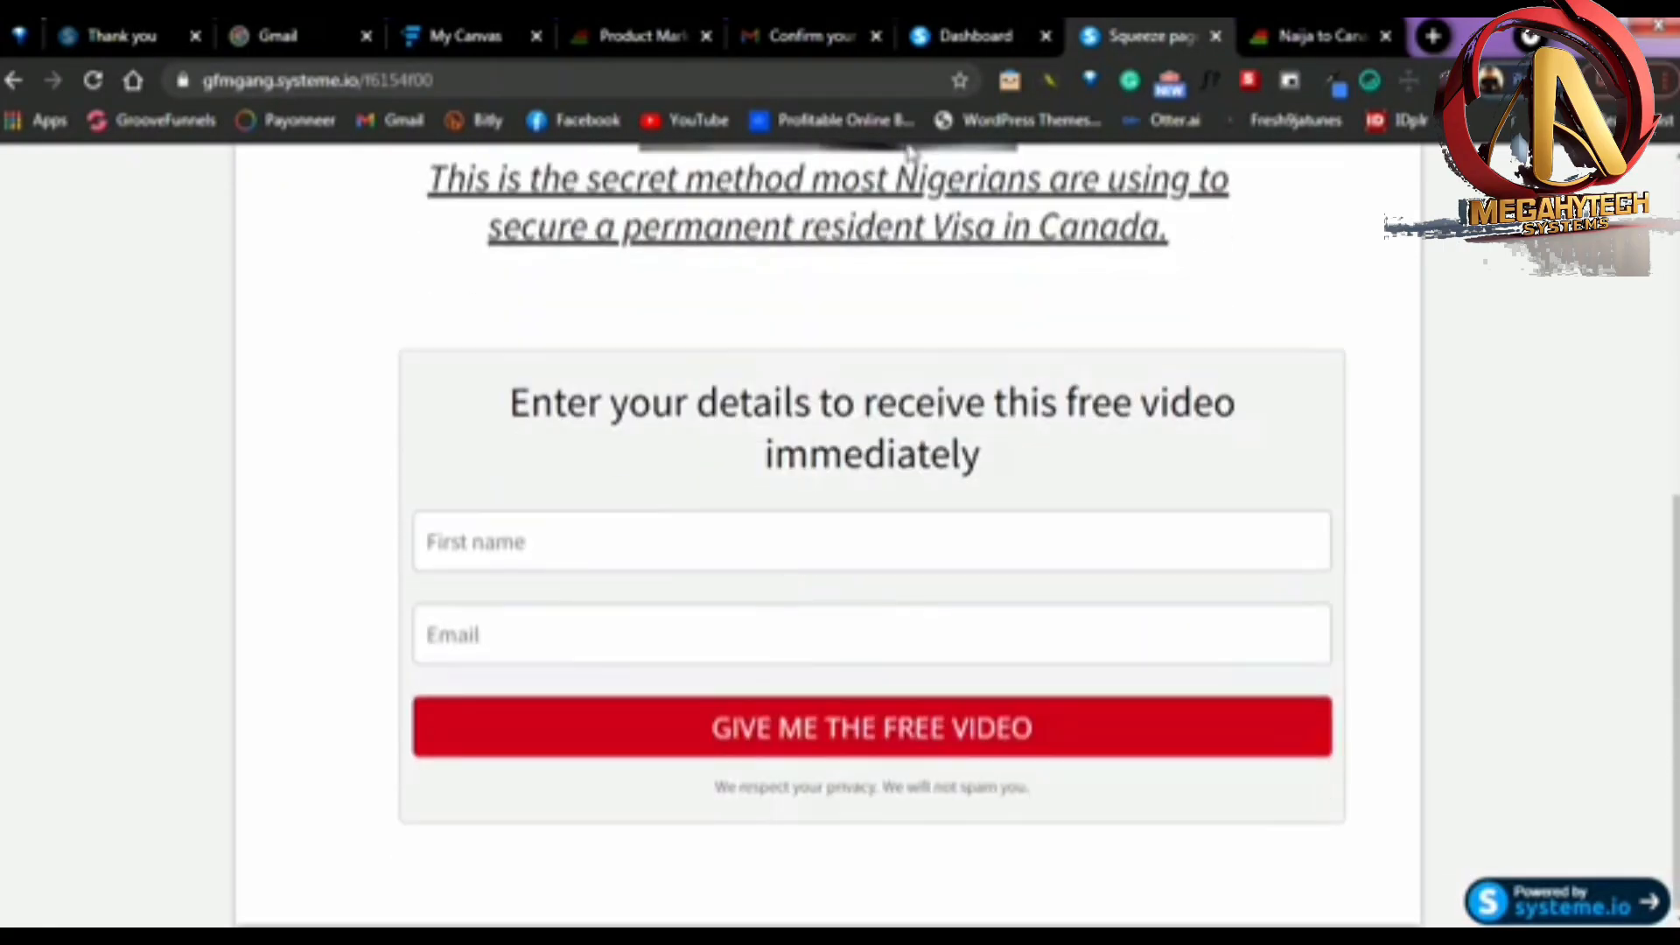
{"action": "left_click", "coordinate": [972, 28]}
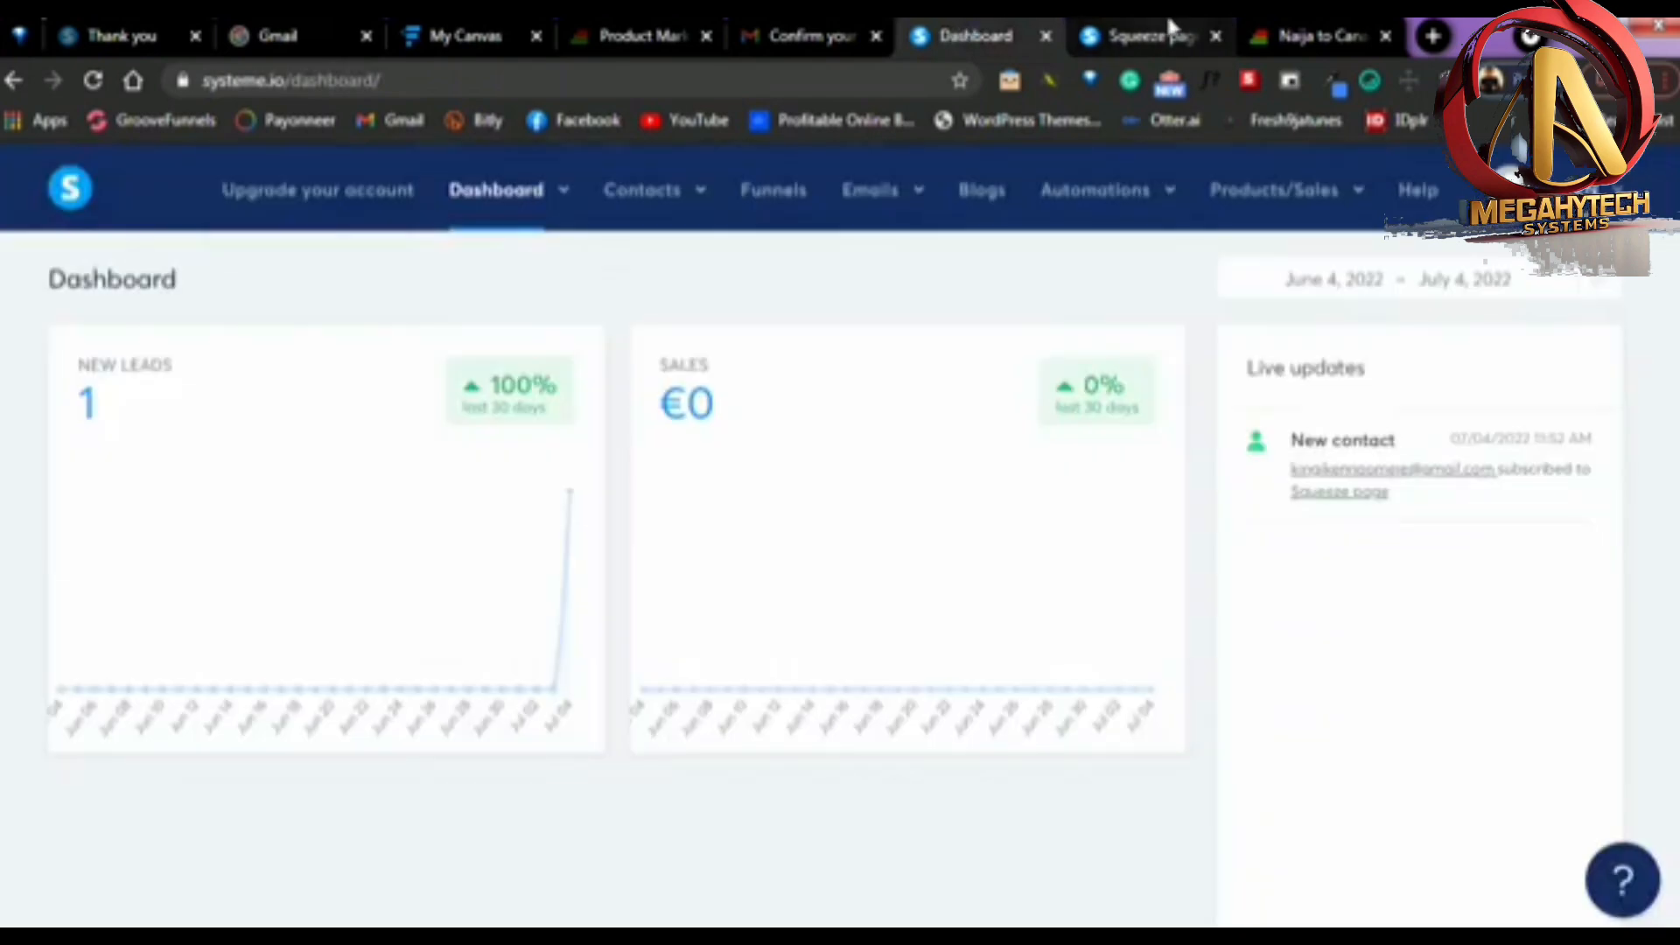
Highlight the live squeeze page's full web address for inspection and return to the Systeme.io dashboard
{"action": "left_click", "coordinate": [1163, 26]}
{"action": "left_click", "coordinate": [485, 81]}
{"action": "left_click_drag", "start_coordinate": [490, 80], "coordinate": [201, 81]}
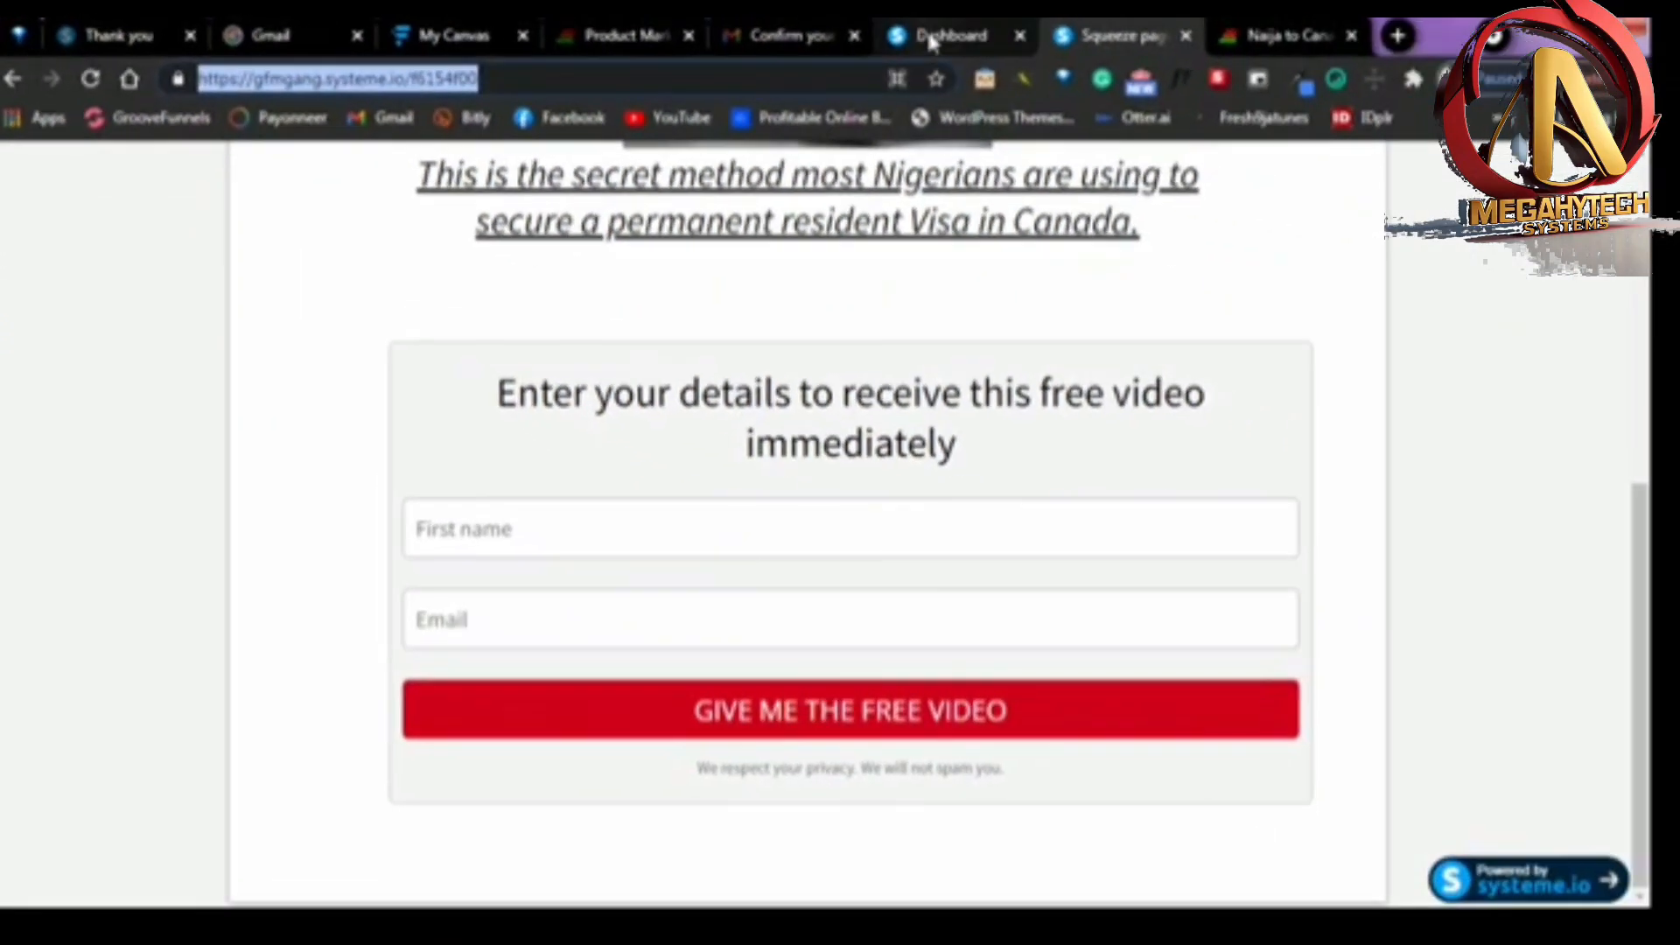
{"action": "left_click", "coordinate": [1077, 37]}
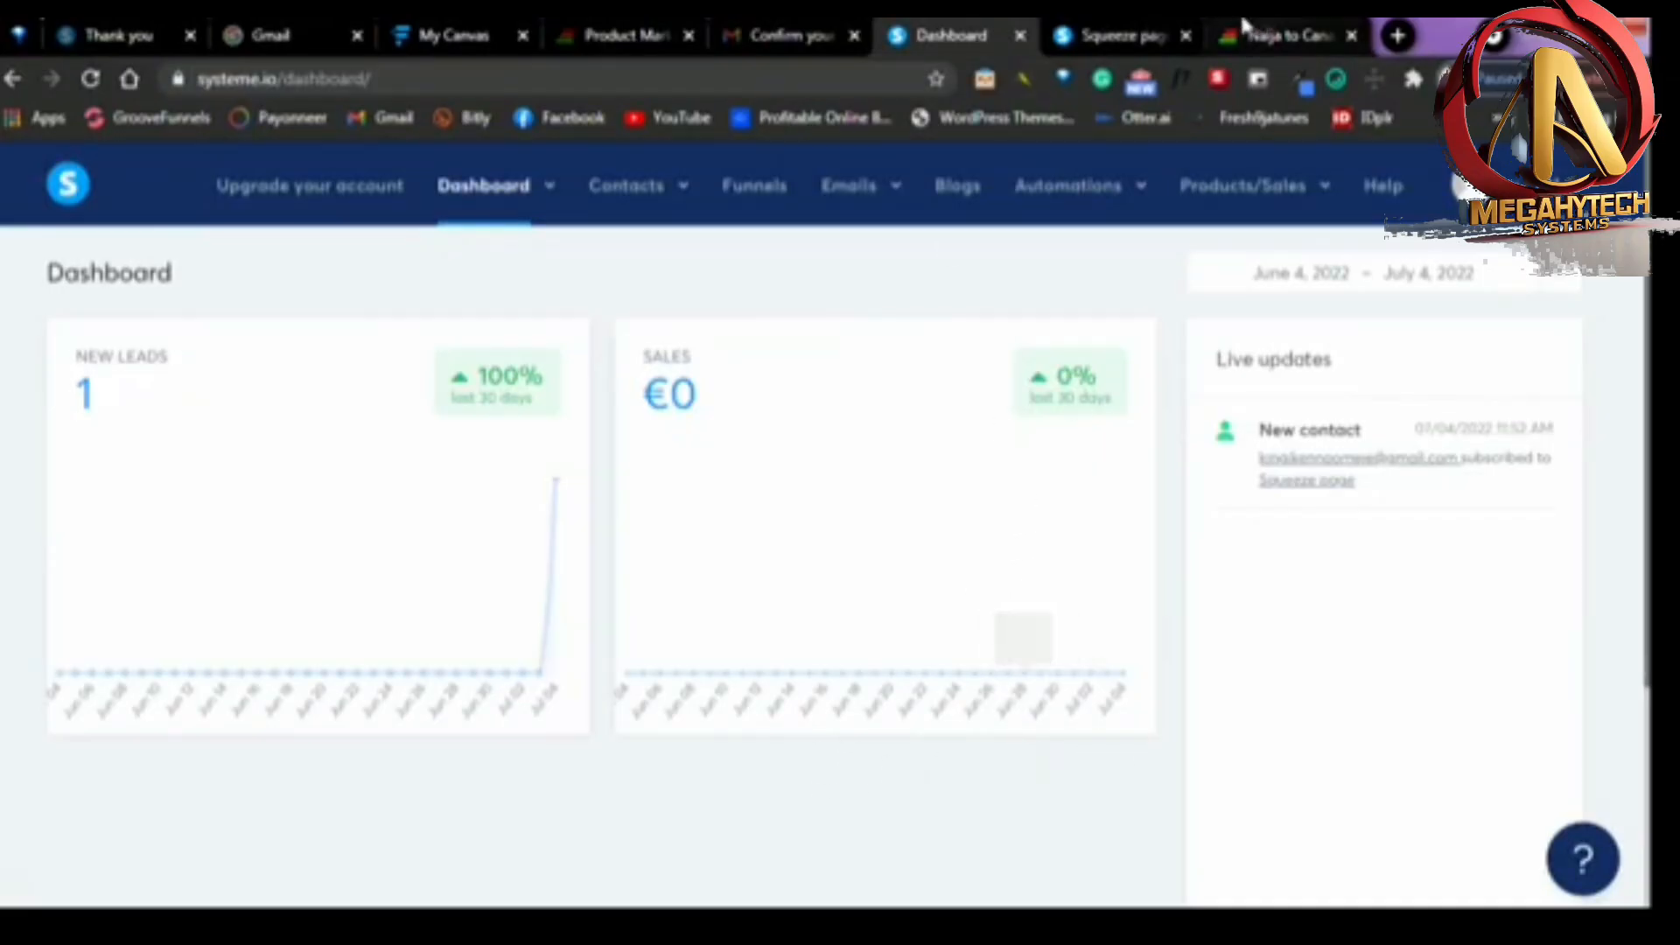
Look over the live squeeze page's image, subheadline and form once more, and go back to the dashboard
{"action": "left_click", "coordinate": [1133, 26]}
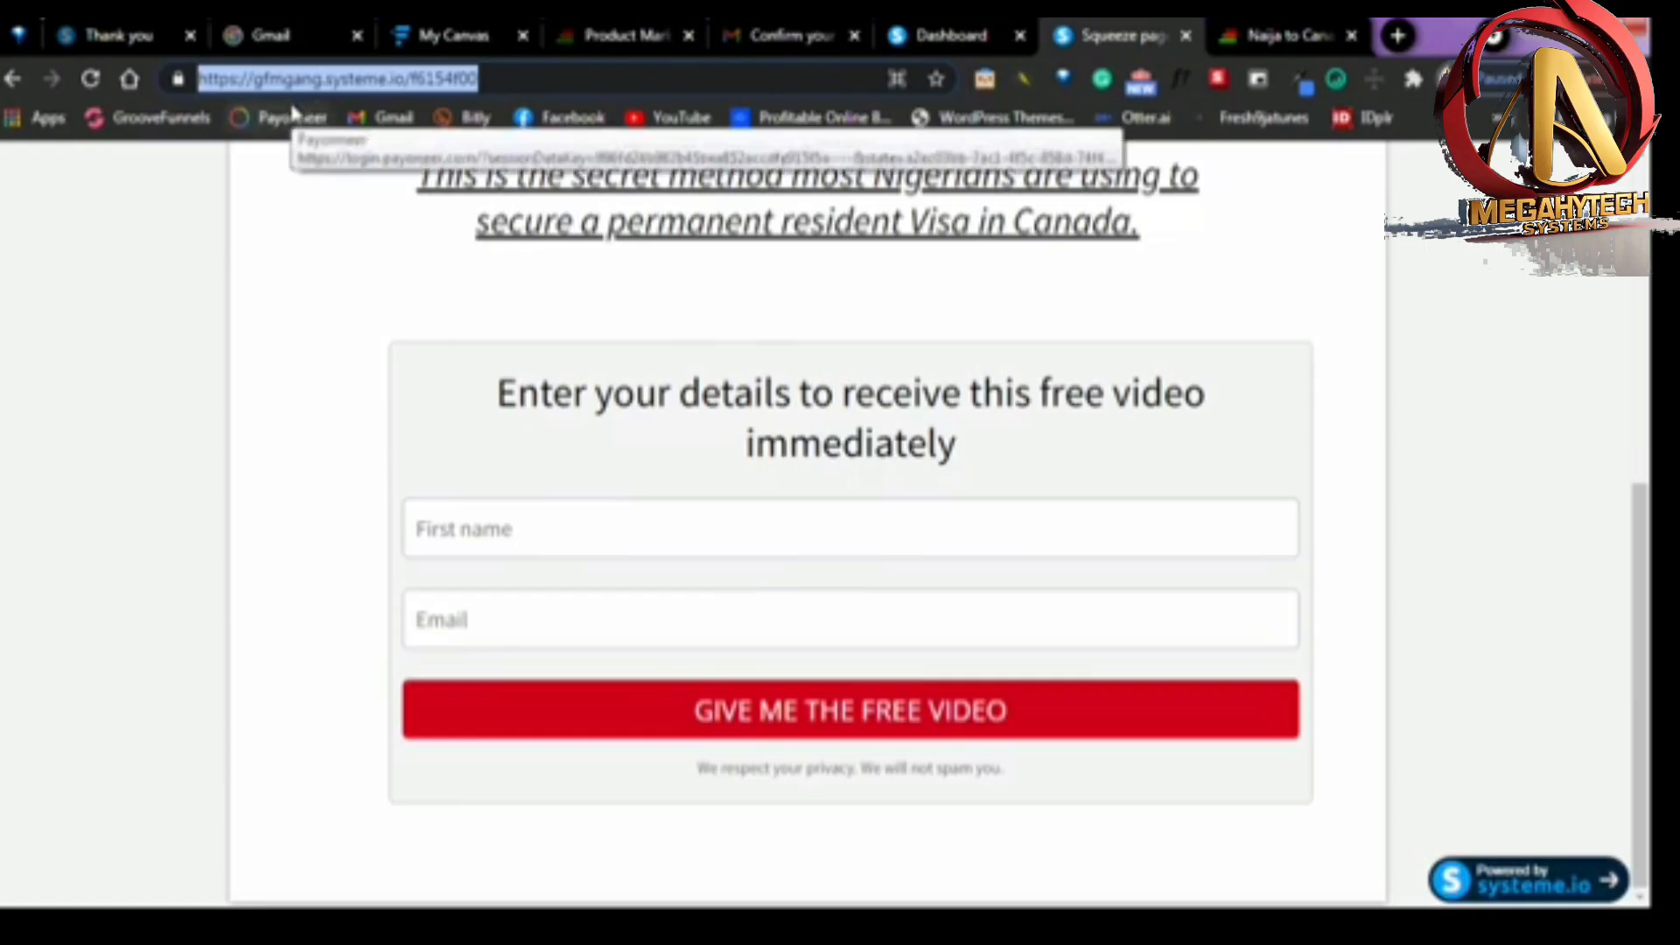
{"action": "scroll", "coordinate": [623, 480], "scroll_direction": "up", "scroll_amount": 2}
{"action": "scroll", "coordinate": [753, 555], "scroll_direction": "up", "scroll_amount": 5}
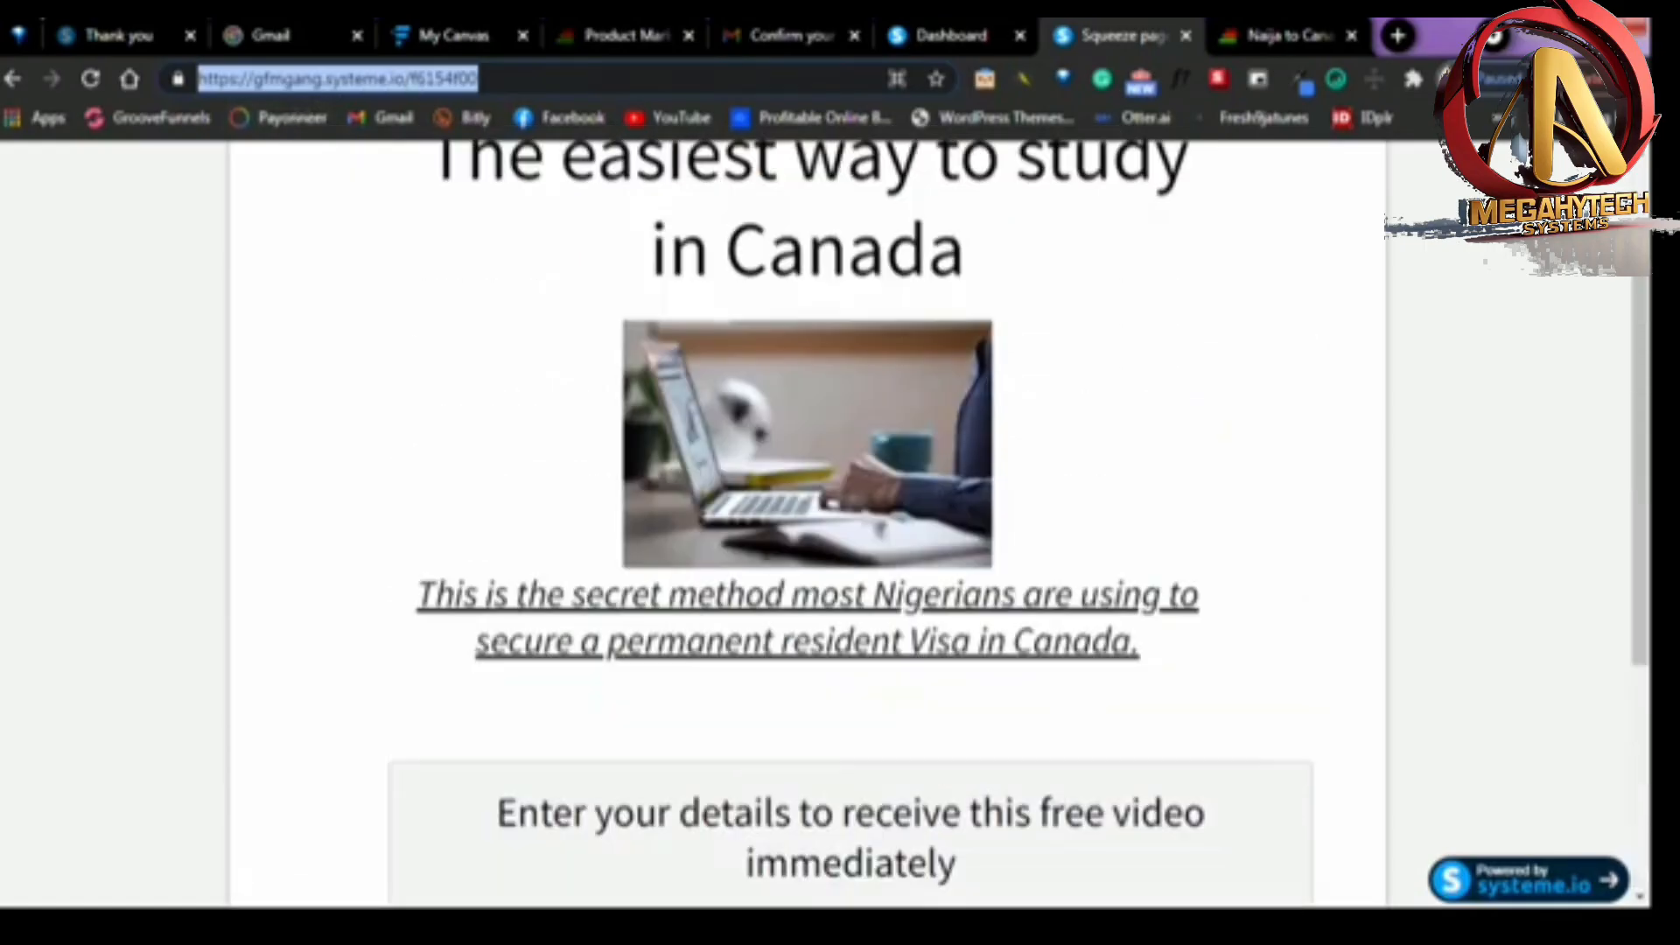
{"action": "scroll", "coordinate": [844, 473], "scroll_direction": "down", "scroll_amount": 6}
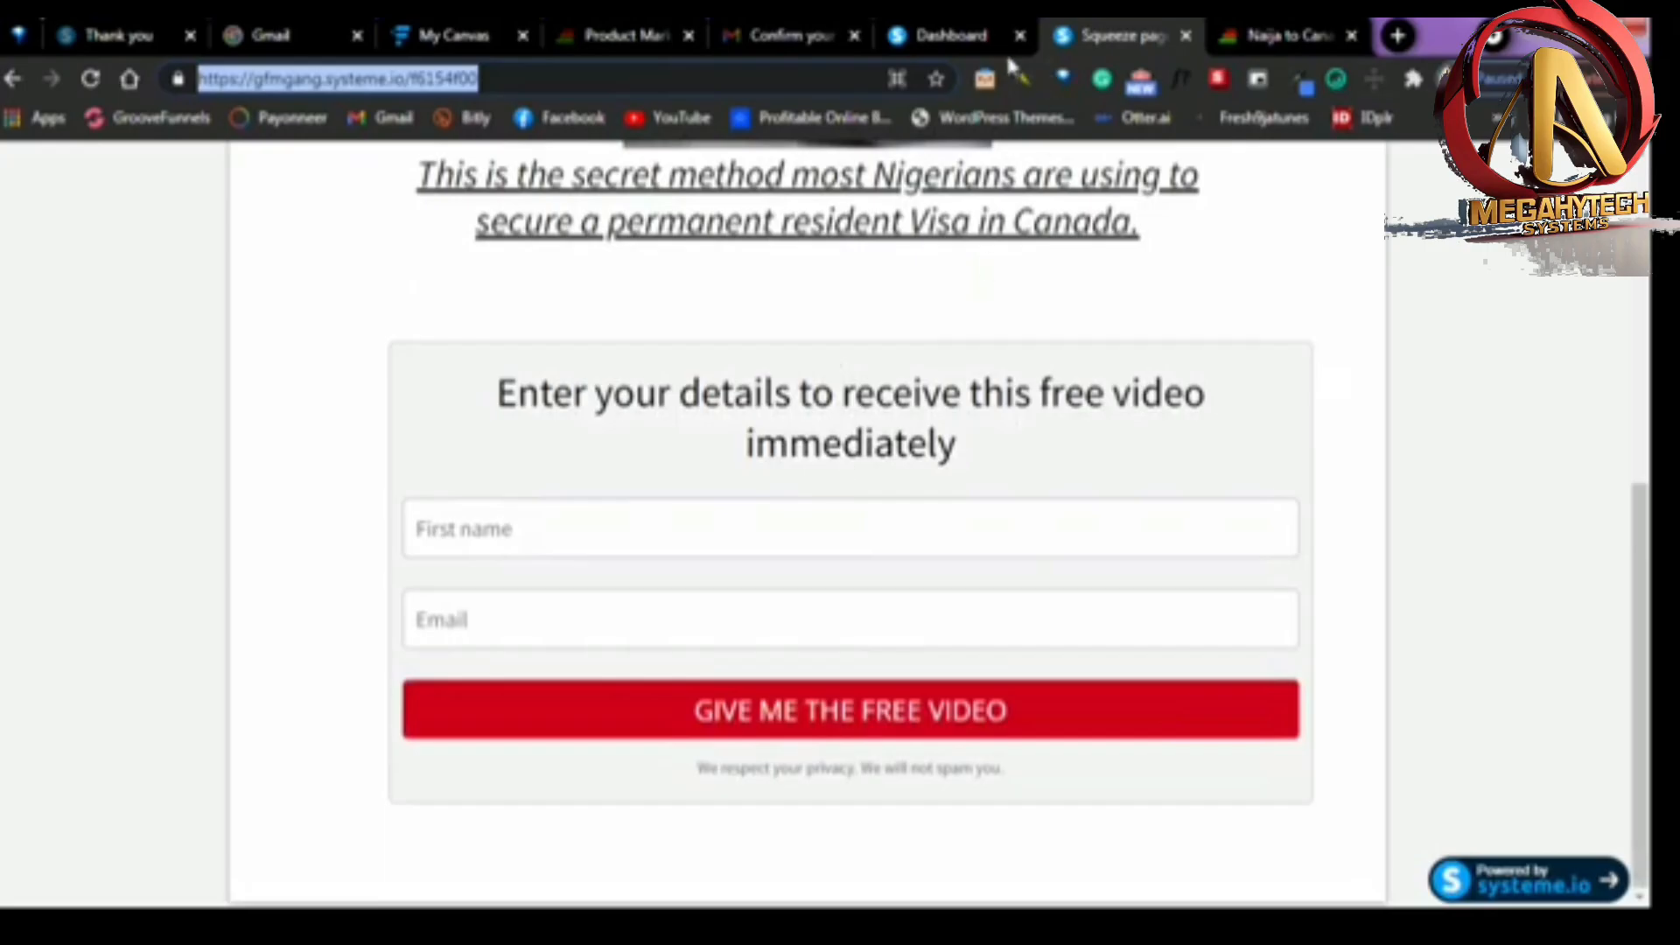
{"action": "left_click", "coordinate": [954, 35]}
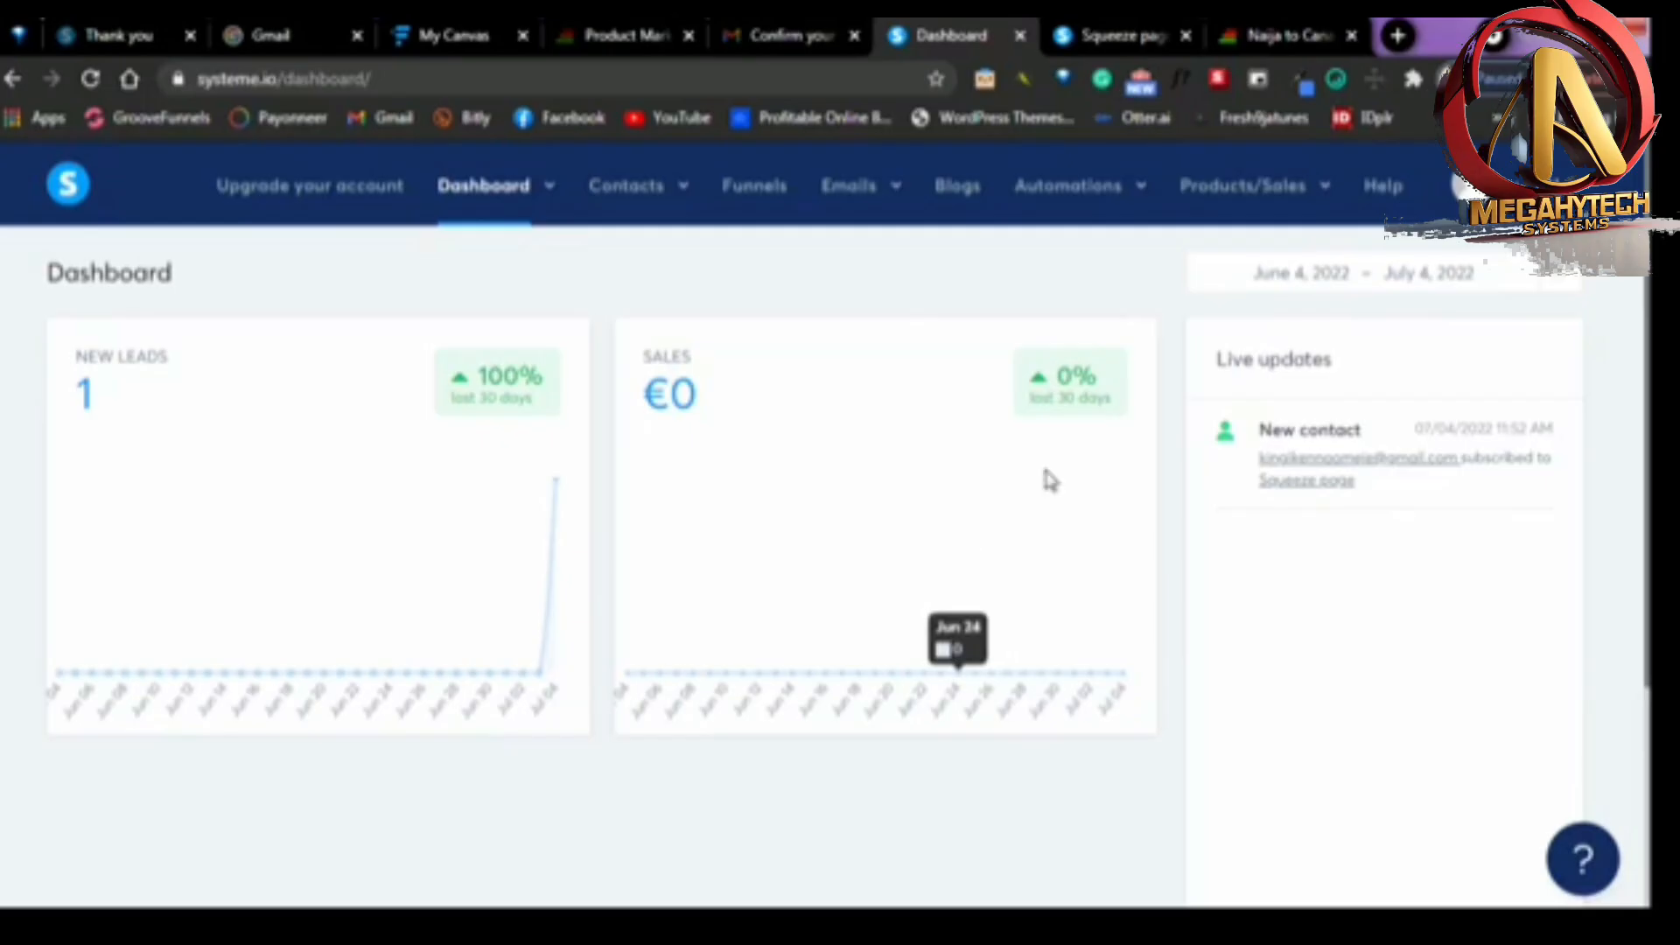
Open the custom domains list in the Systeme.io account settings
{"action": "mouse_move", "coordinate": [1478, 185]}
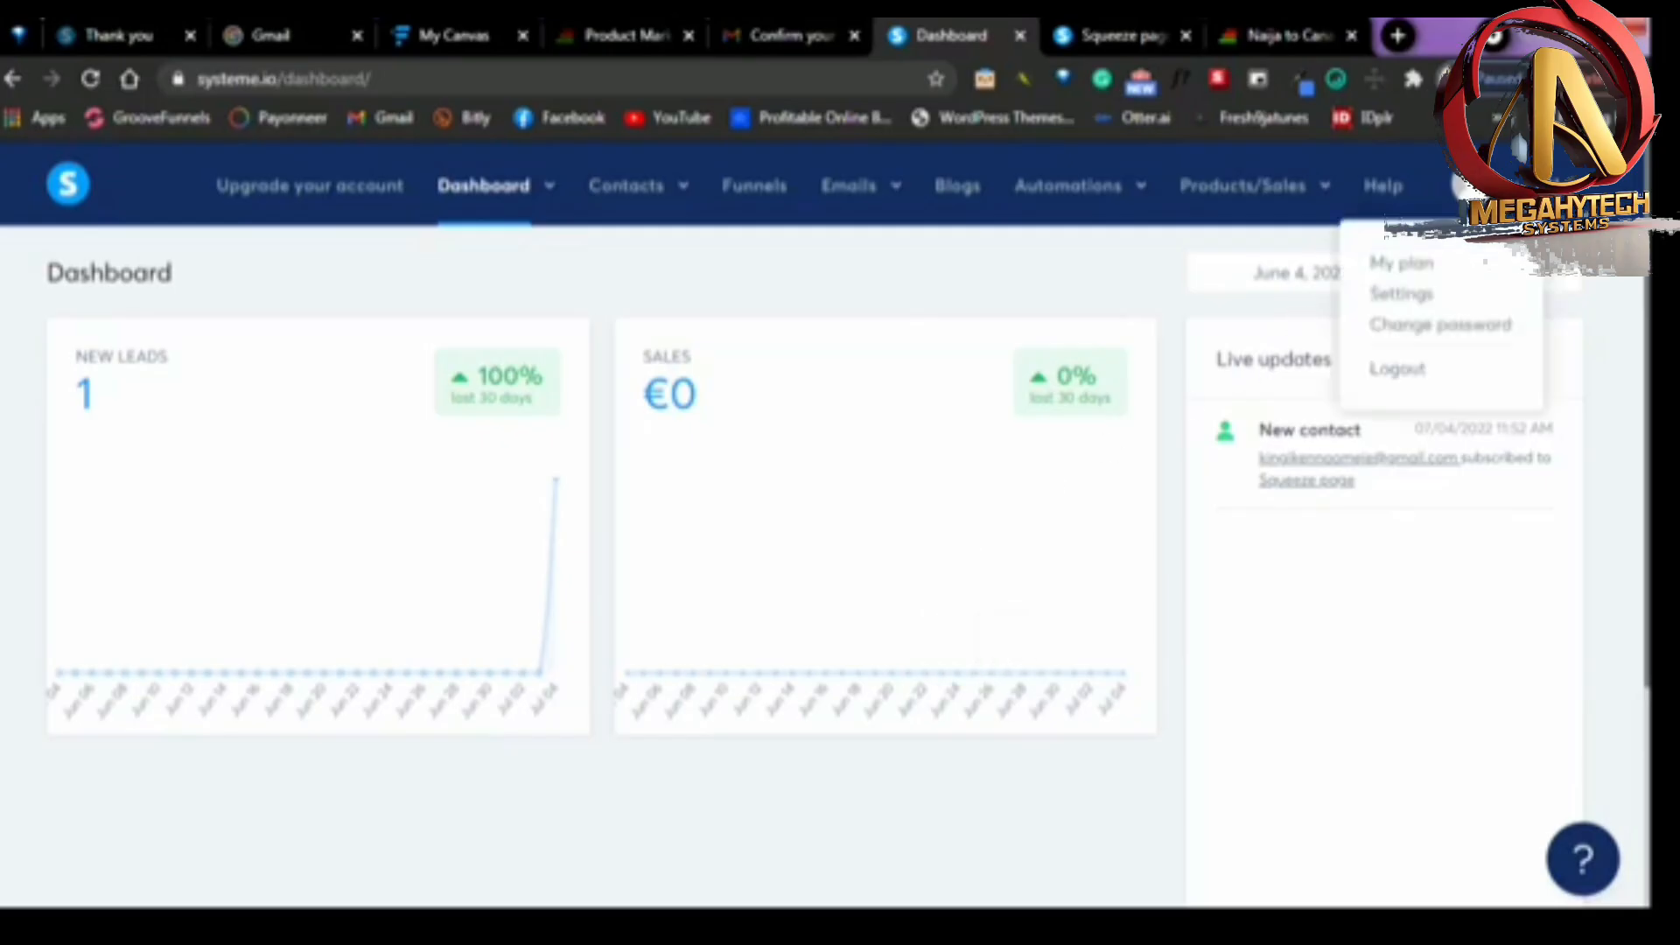
{"action": "left_click", "coordinate": [1400, 296]}
{"action": "scroll", "coordinate": [240, 483], "scroll_direction": "down", "scroll_amount": 1}
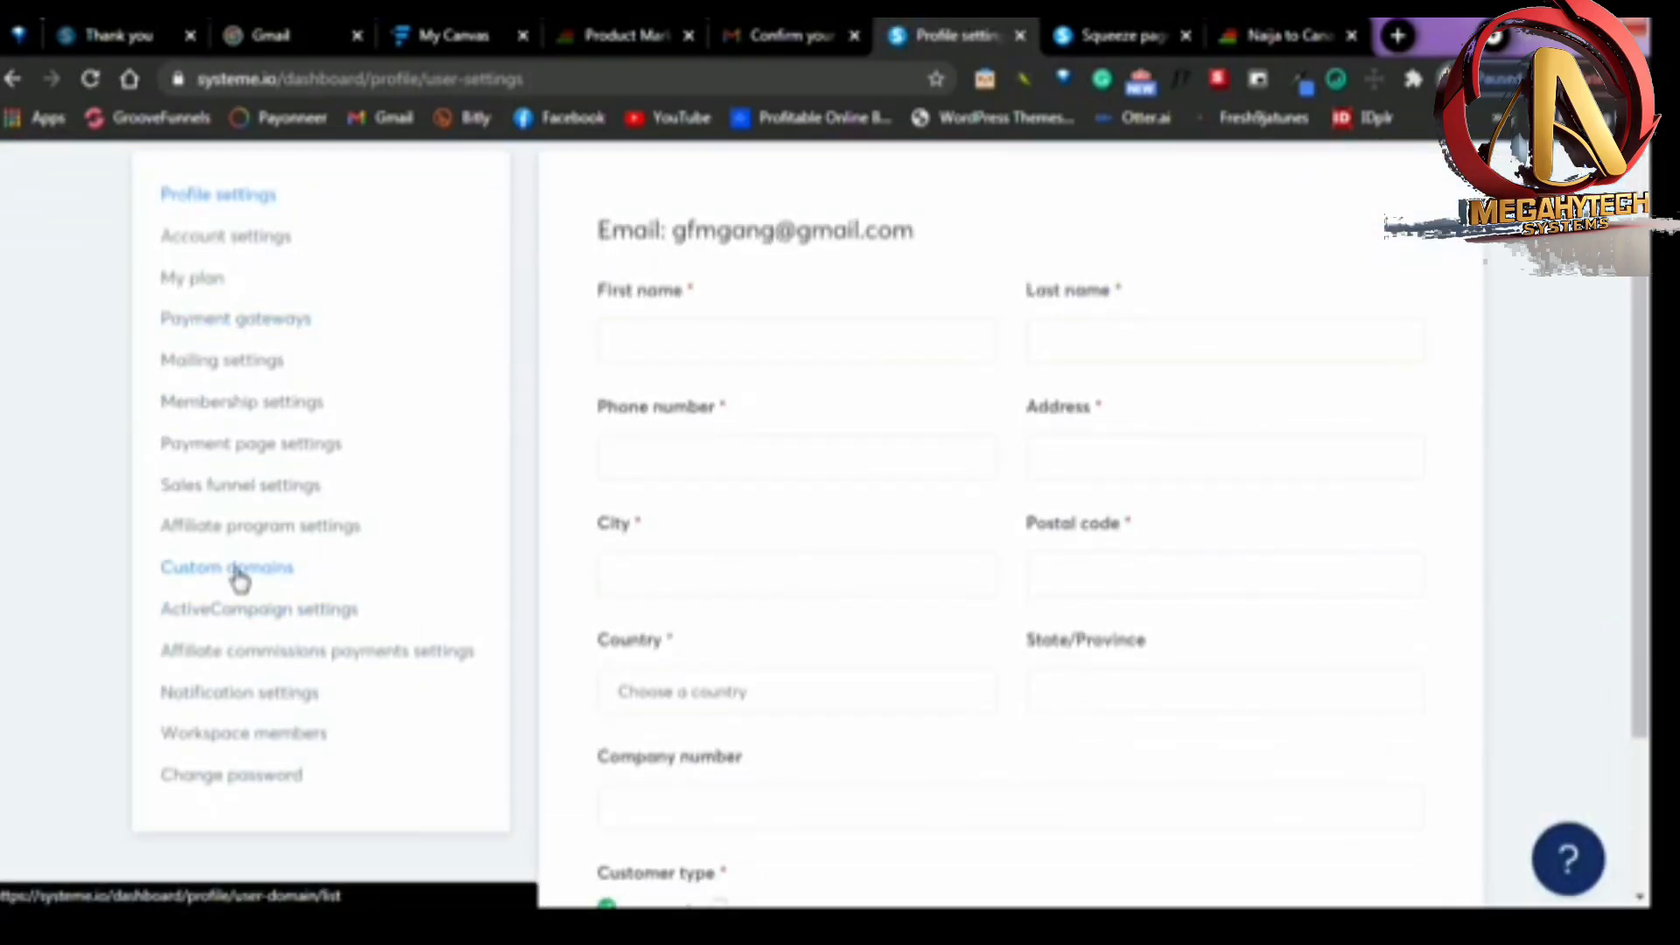
{"action": "left_click", "coordinate": [240, 577]}
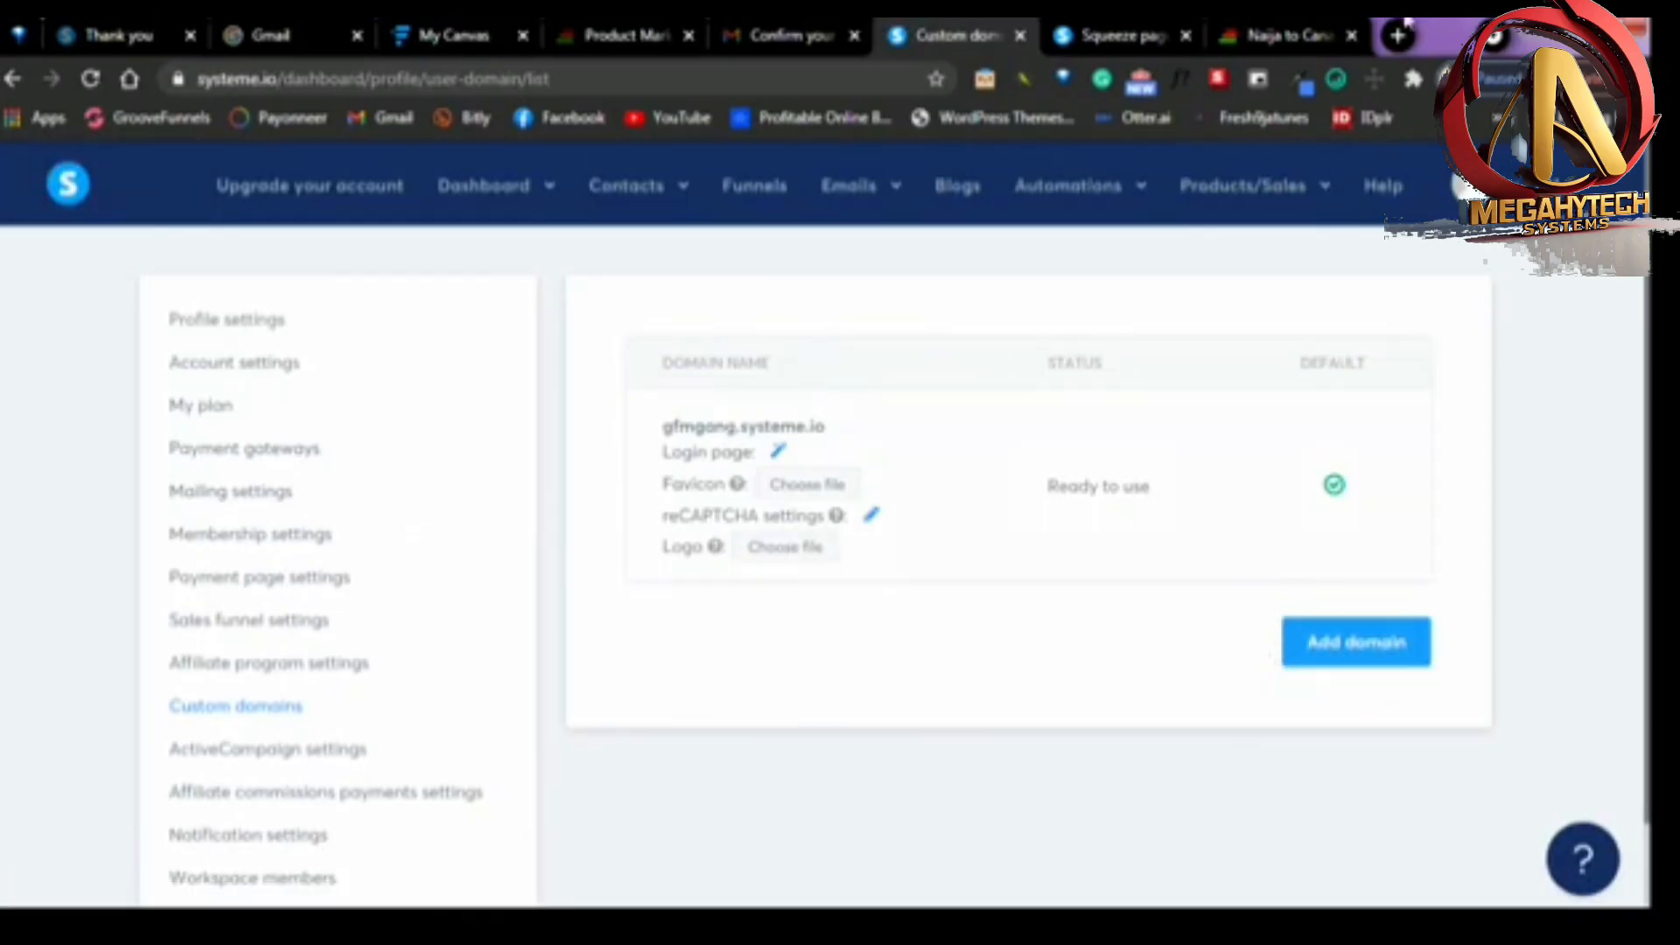
Switch from the custom domains list to the live squeeze page and examine its content and opt-in form
{"action": "left_click", "coordinate": [1110, 35]}
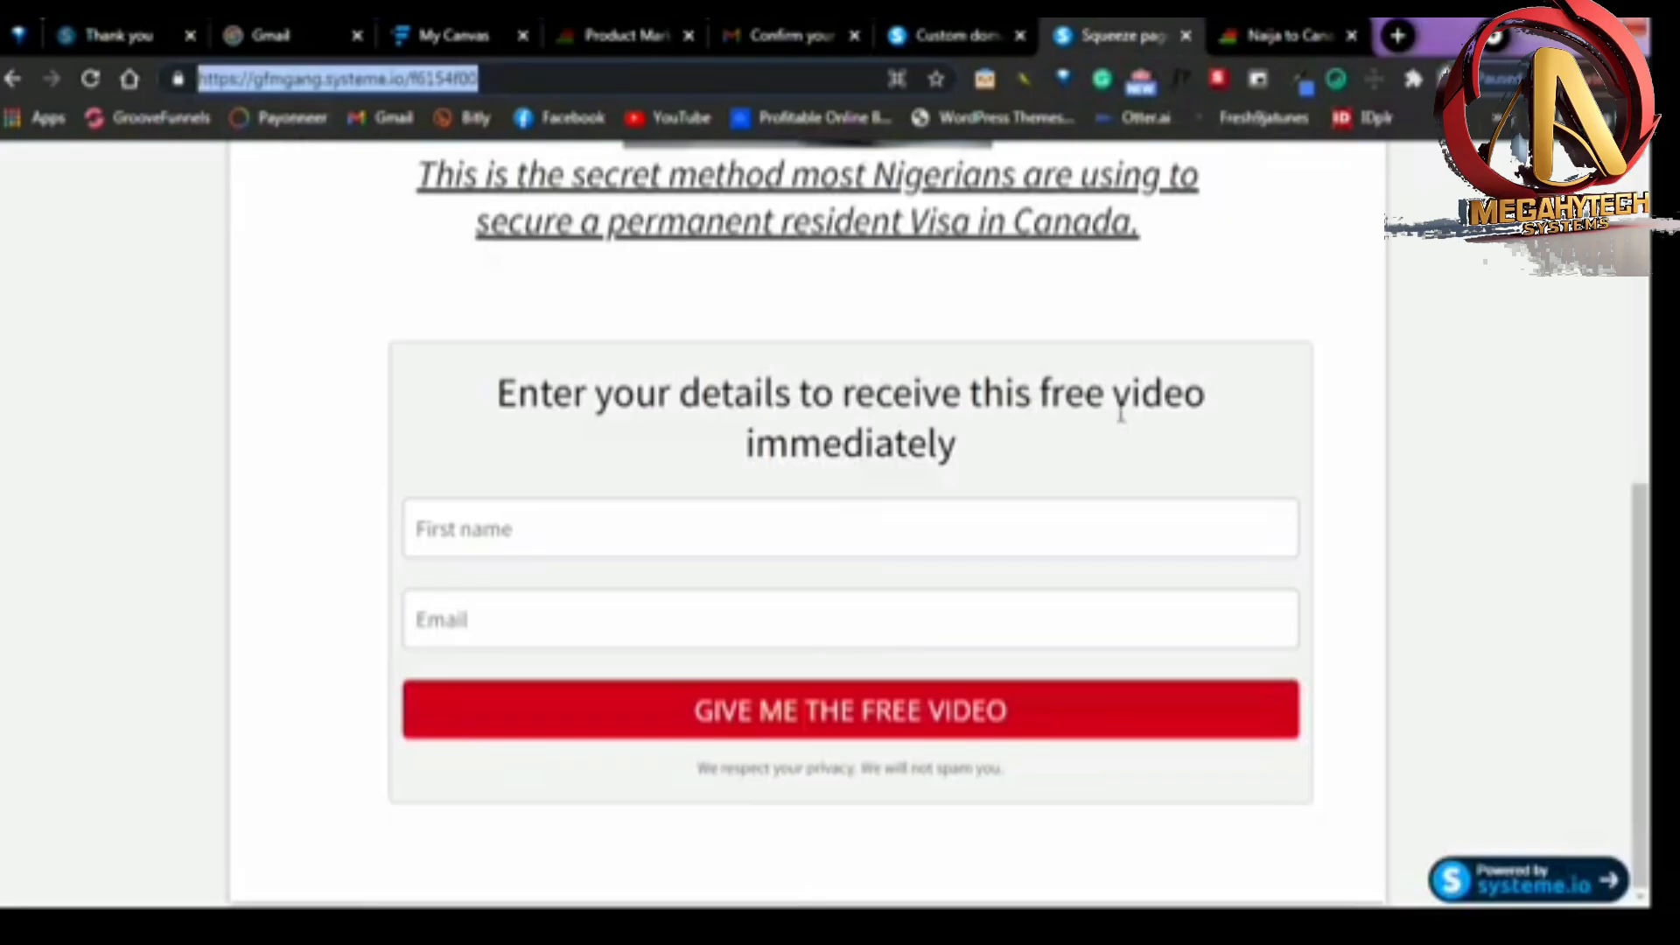
{"action": "scroll", "coordinate": [835, 386], "scroll_direction": "up", "scroll_amount": 7}
{"action": "scroll", "coordinate": [728, 383], "scroll_direction": "down", "scroll_amount": 4}
{"action": "scroll", "coordinate": [875, 420], "scroll_direction": "down", "scroll_amount": 3}
{"action": "scroll", "coordinate": [854, 472], "scroll_direction": "up", "scroll_amount": 7}
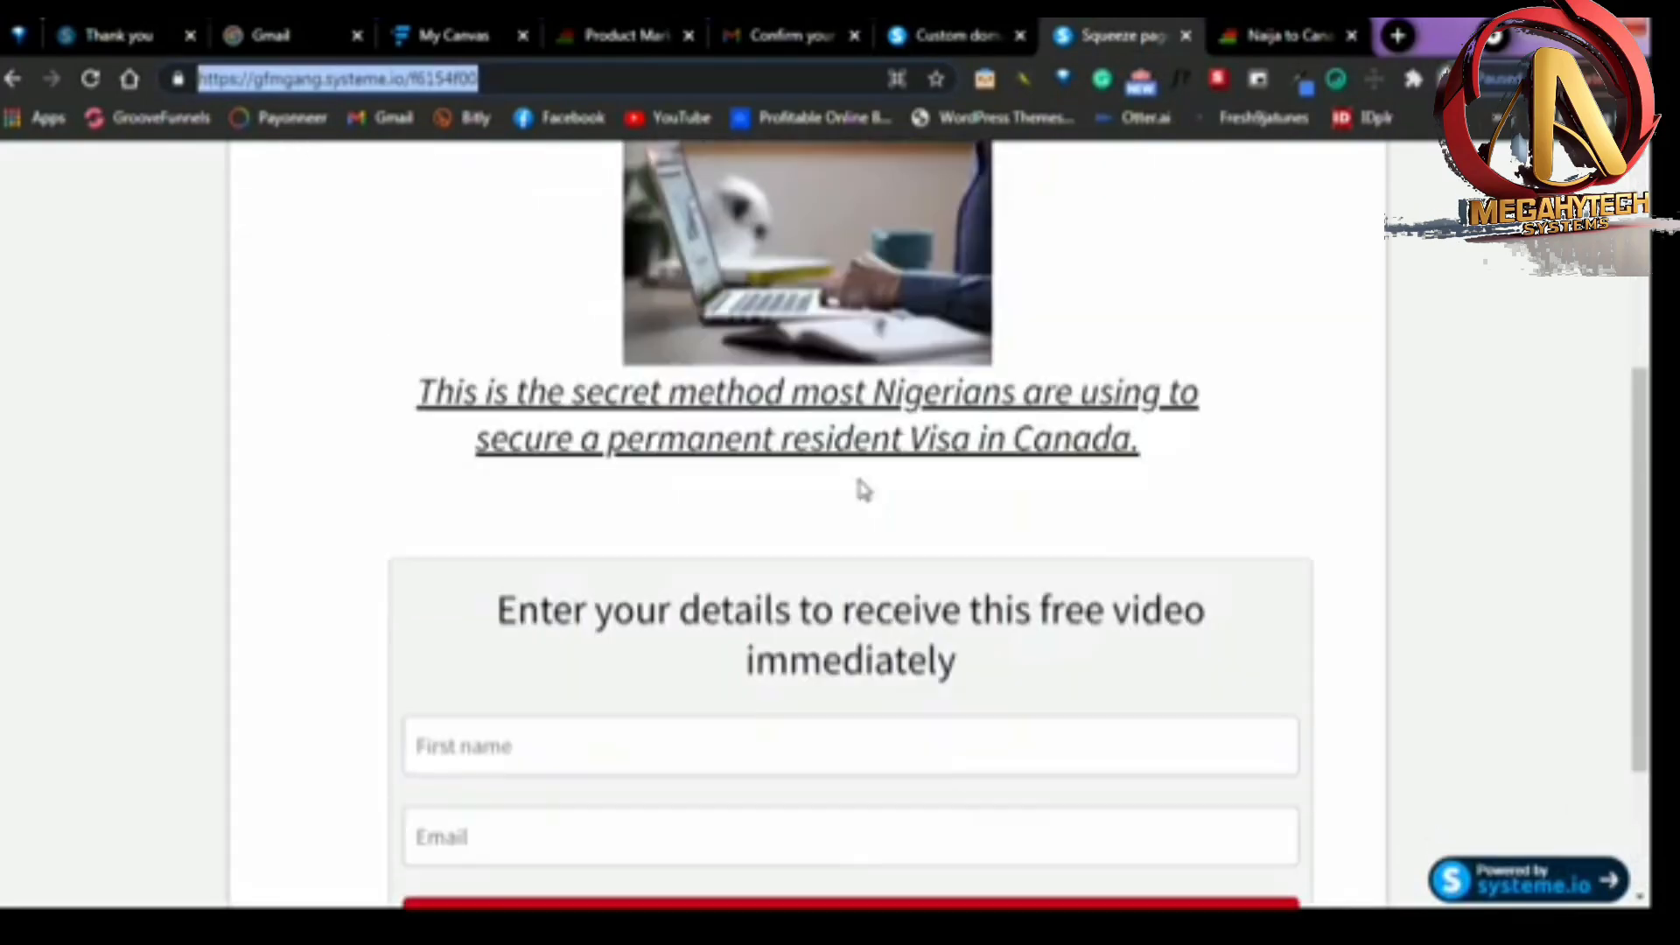